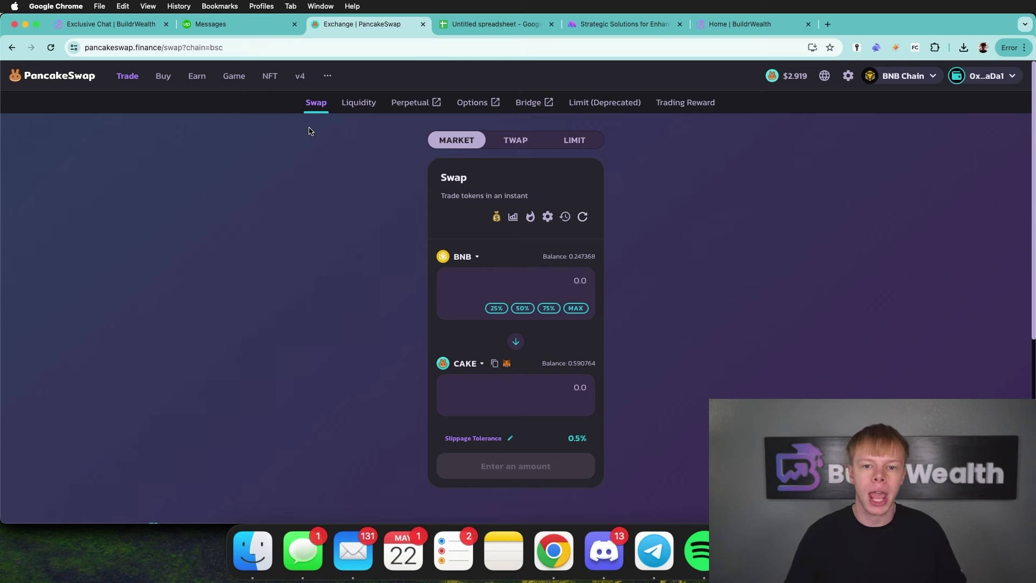
Open PancakeSwap's Info analytics page and its Farms page in separate new tabs.
{"action": "mouse_move", "coordinate": [327, 76]}
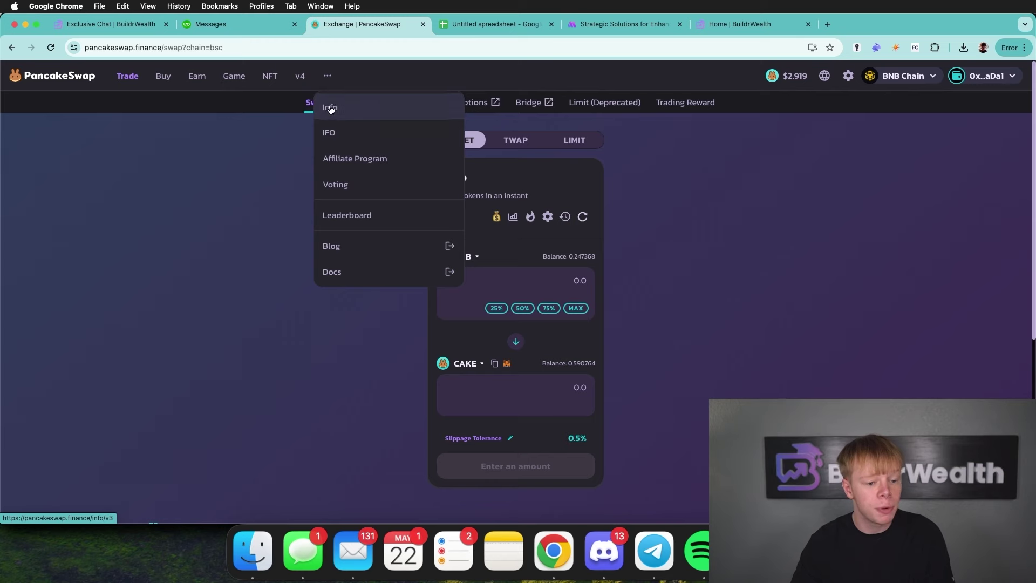
{"action": "left_click", "coordinate": [336, 109]}
{"action": "left_click", "coordinate": [487, 21]}
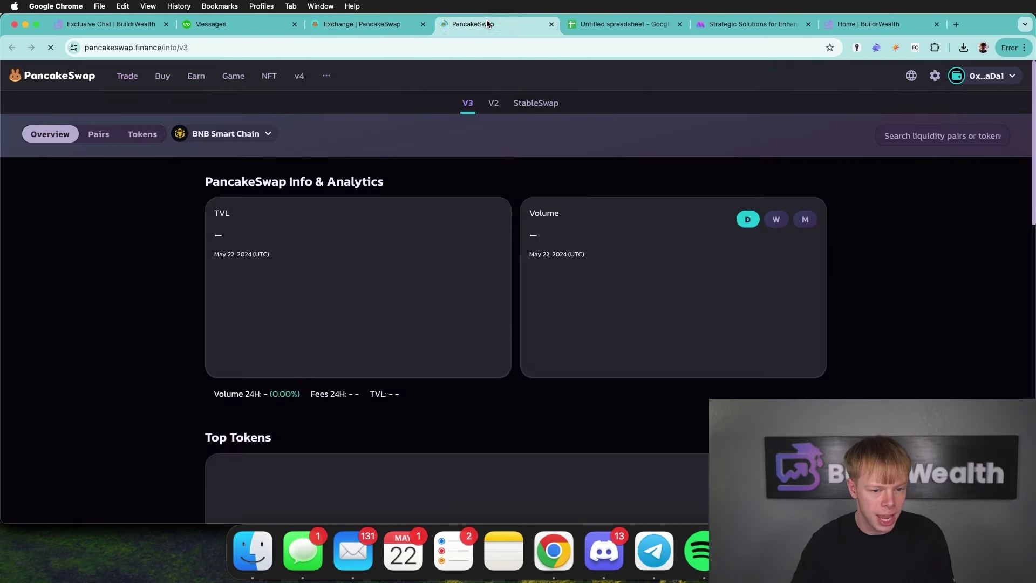
{"action": "left_click", "coordinate": [390, 25]}
{"action": "left_click", "coordinate": [196, 76], "text": "super"}
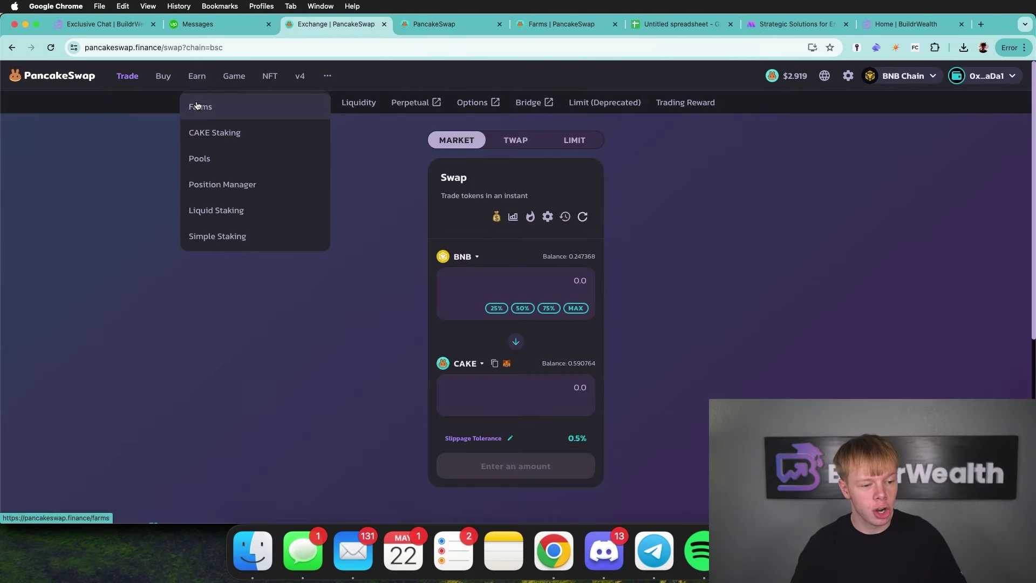
{"action": "left_click", "coordinate": [582, 24]}
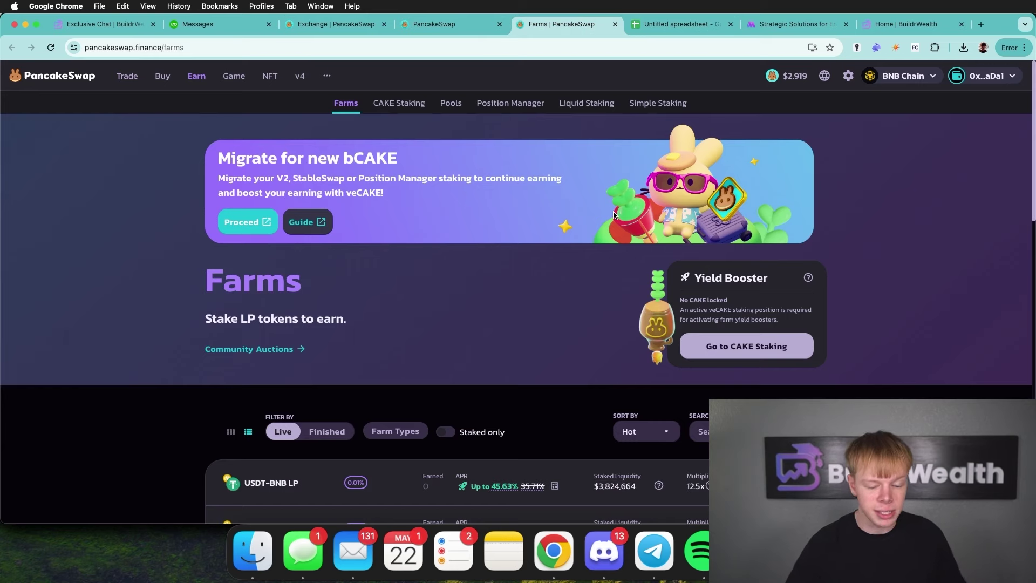
{"action": "scroll", "coordinate": [613, 215], "scroll_direction": "down", "scroll_amount": 2}
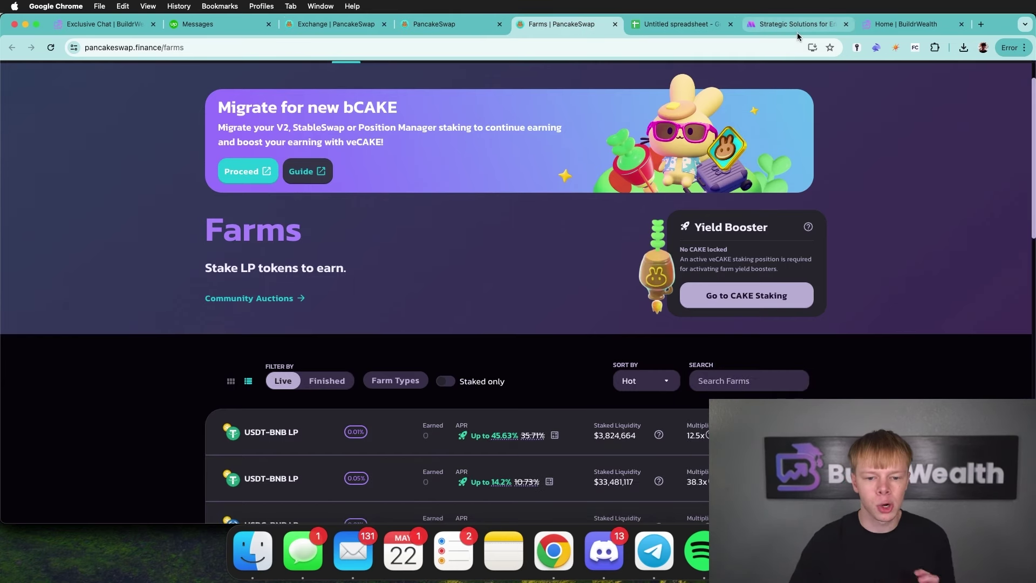
Switch to the Metrix Finance site, launch its app and open the Discover page.
{"action": "left_click", "coordinate": [797, 28]}
{"action": "left_click", "coordinate": [816, 103]}
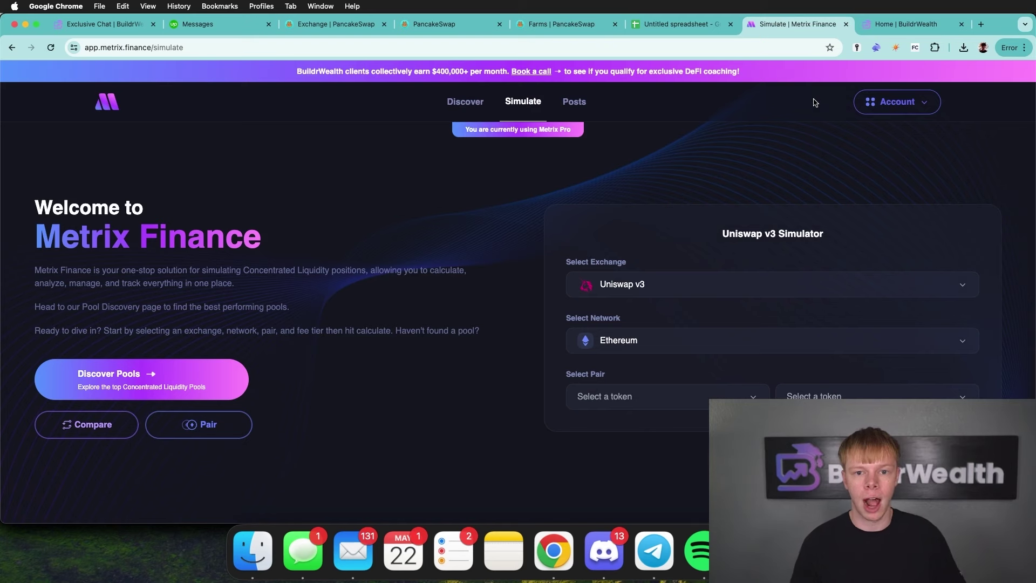
{"action": "left_click", "coordinate": [465, 101]}
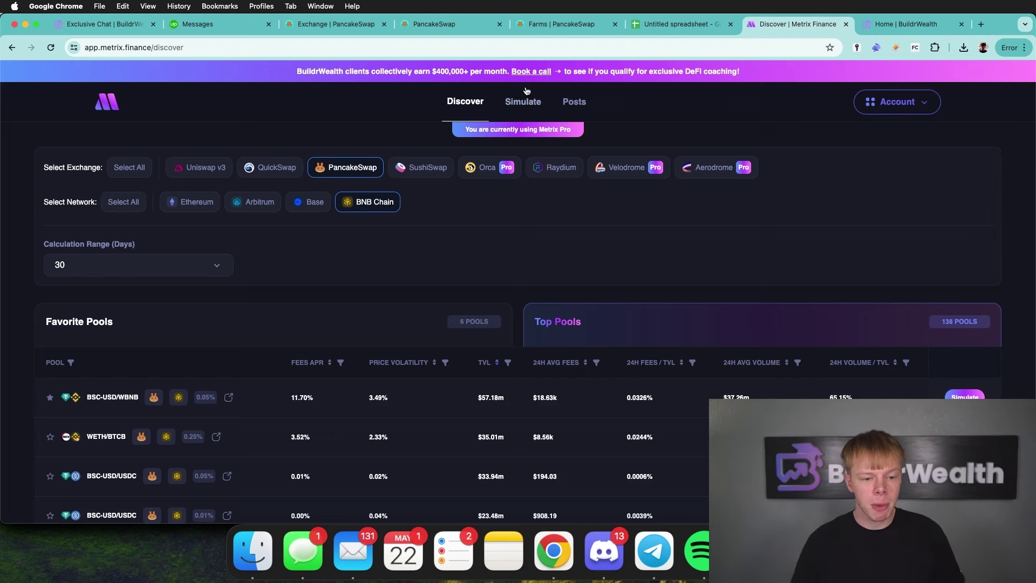
Check which networks PancakeSwap offers from its Farms page and return to the Metrix Finance pool list.
{"action": "left_click", "coordinate": [571, 25]}
{"action": "scroll", "coordinate": [549, 102], "scroll_direction": "up", "scroll_amount": 2}
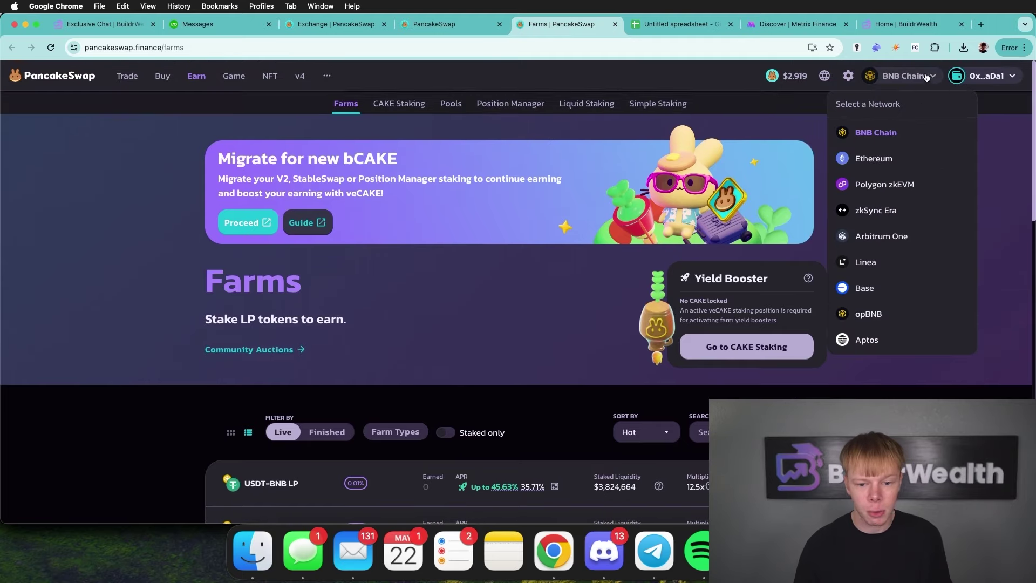
{"action": "left_click", "coordinate": [782, 25]}
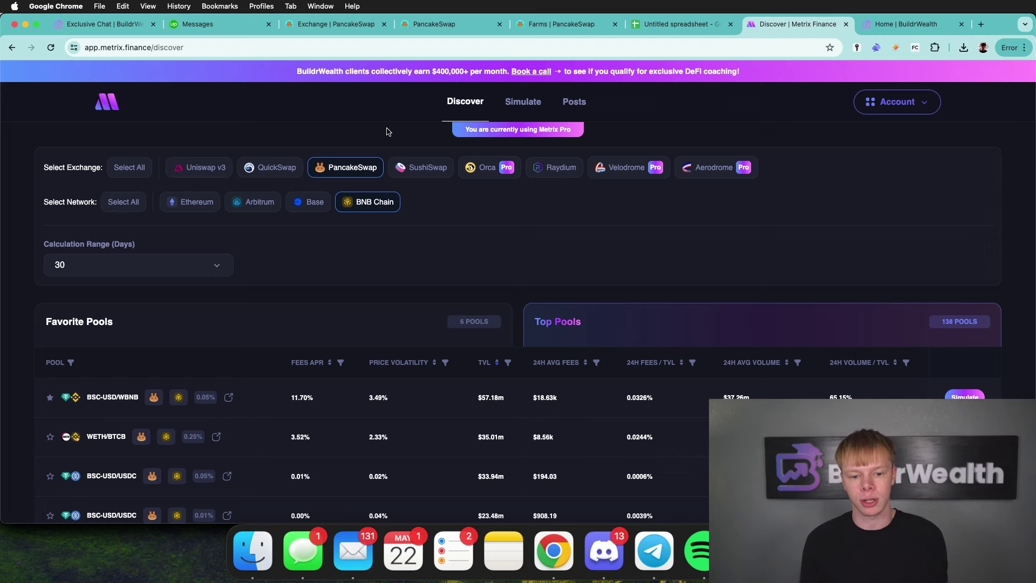
In the untitled spreadsheet, enter the headers Pair, Fee Tier and Range in cells A1 to C1.
{"action": "key", "text": "ctrl+shift+Tab"}
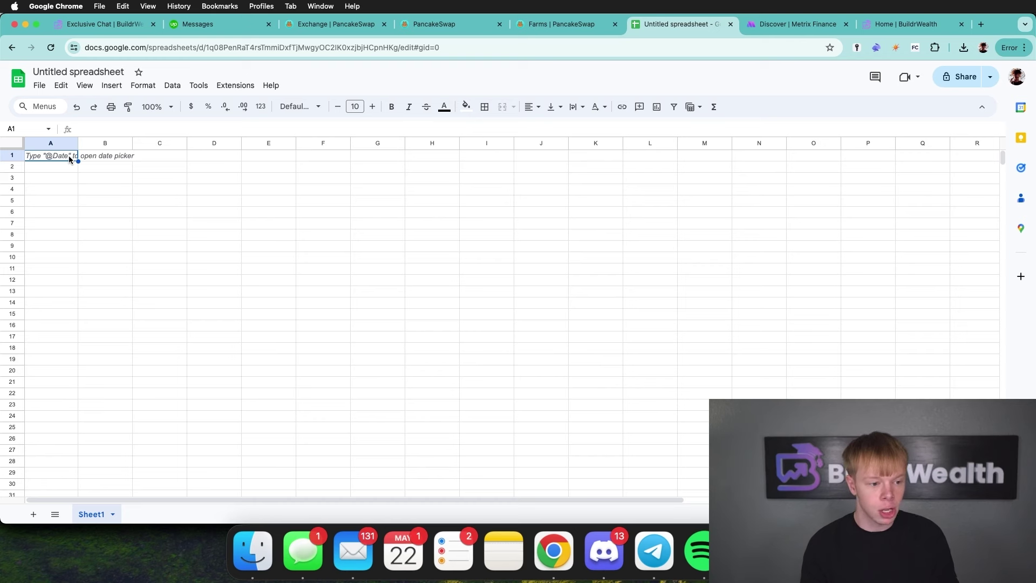
{"action": "type", "text": "Pair"}
{"action": "key", "text": "Return"}
{"action": "left_click", "coordinate": [106, 155]}
{"action": "type", "text": "F"}
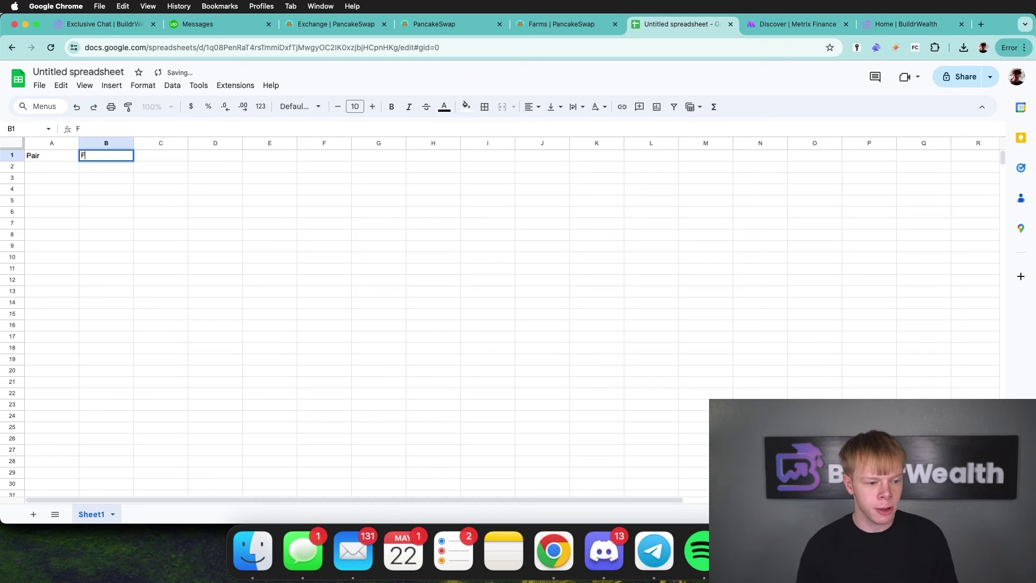
{"action": "type", "text": "ee Tier"}
{"action": "left_click", "coordinate": [161, 166]}
{"action": "left_click", "coordinate": [161, 156]}
{"action": "type", "text": "Range"}
{"action": "key", "text": "Return"}
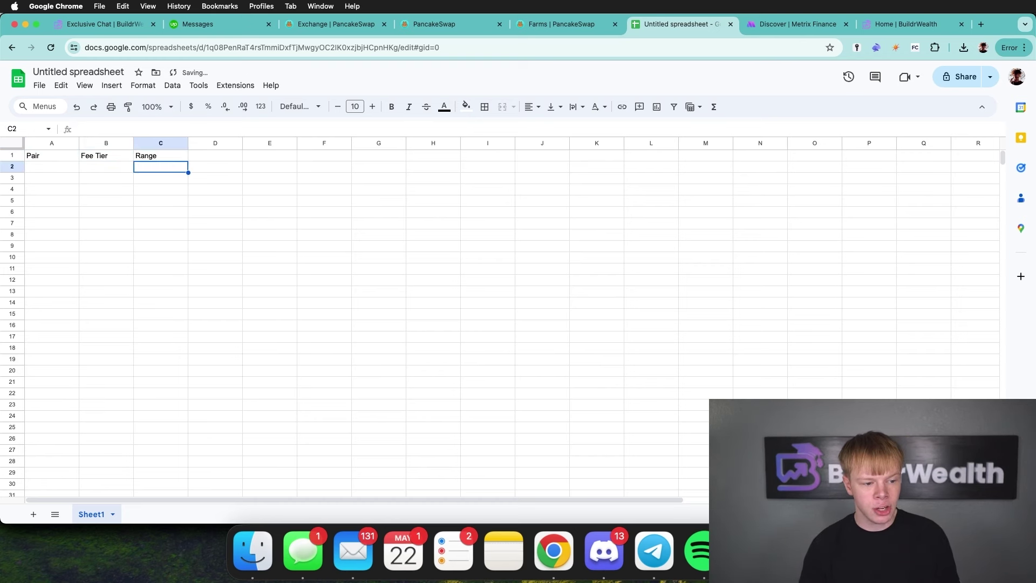
Add the headers APR in D1 and Allocation in E1.
{"action": "left_click", "coordinate": [215, 155]}
{"action": "type", "text": "APR"}
{"action": "key", "text": "Tab"}
{"action": "type", "text": "C"}
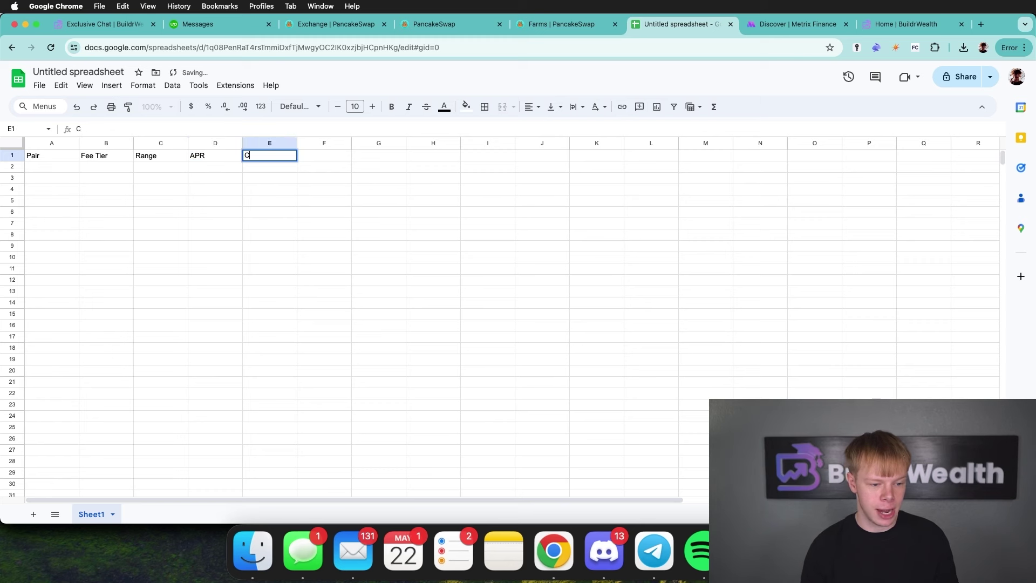
{"action": "key", "text": "BackSpace"}
{"action": "type", "text": "Allocation"}
{"action": "key", "text": "Return"}
{"action": "key", "text": "Up"}
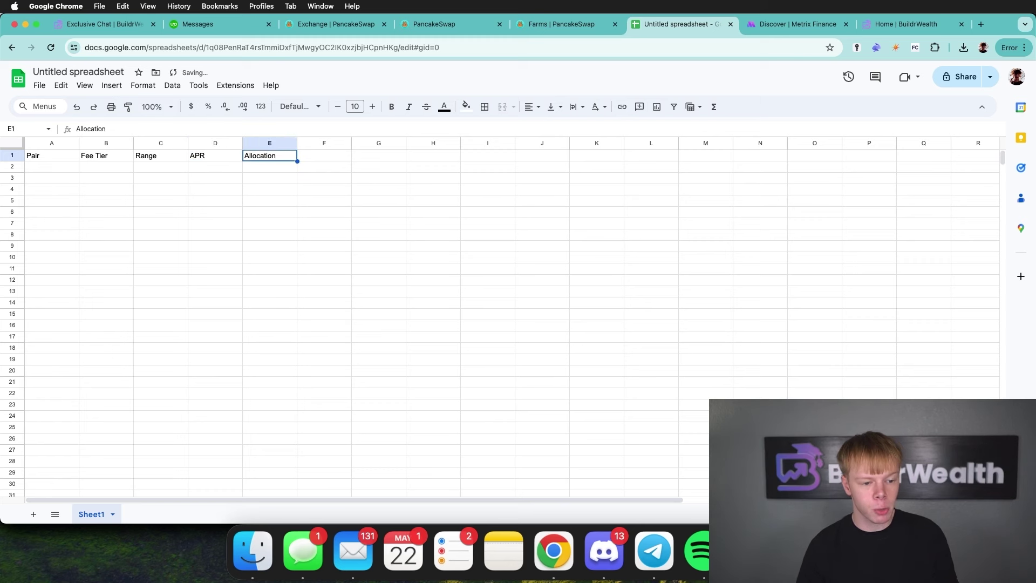
Add the headers Yearly Yield in F1 and Daily Yield in G1.
{"action": "key", "text": "Tab"}
{"action": "type", "text": "Yearly Yield"}
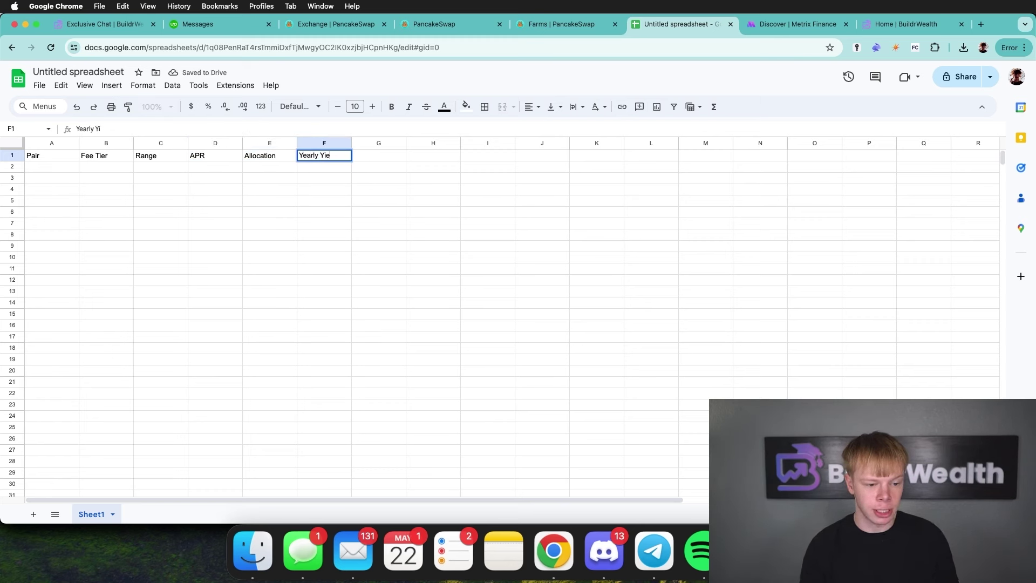
{"action": "key", "text": "Tab"}
{"action": "type", "text": "Daily Y"}
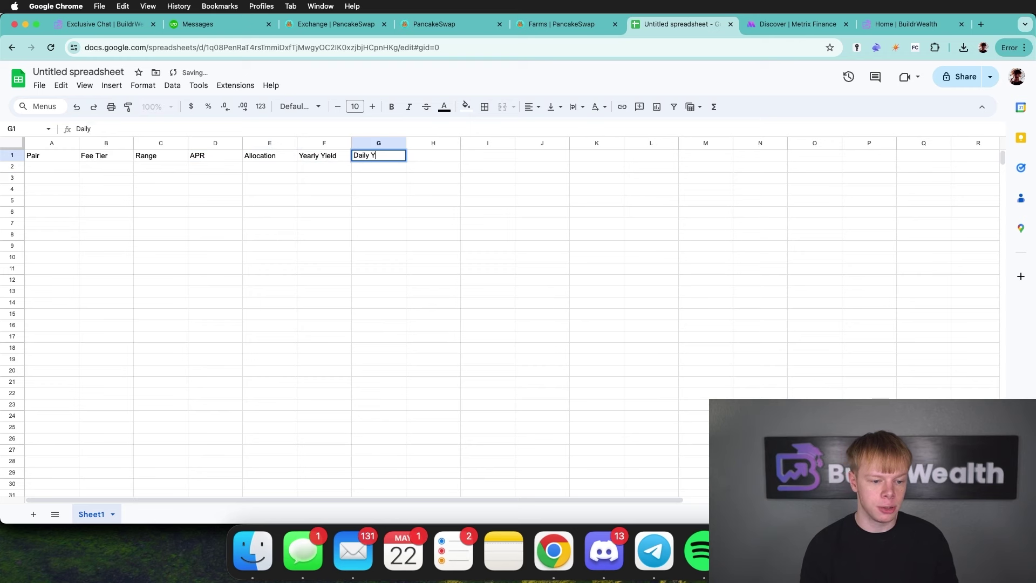
{"action": "type", "text": "ield"}
{"action": "key", "text": "Return"}
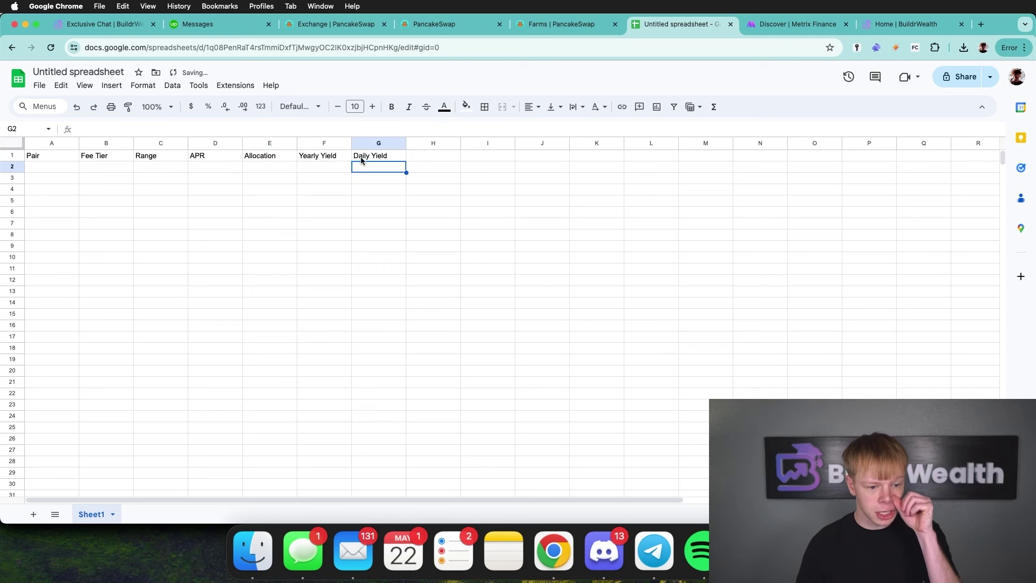
Make the sheet's text bold and centre it horizontally across all cells.
{"action": "left_click_drag", "start_coordinate": [360, 157], "coordinate": [40, 156]}
{"action": "key", "text": "ctrl+b"}
{"action": "left_click", "coordinate": [533, 106]}
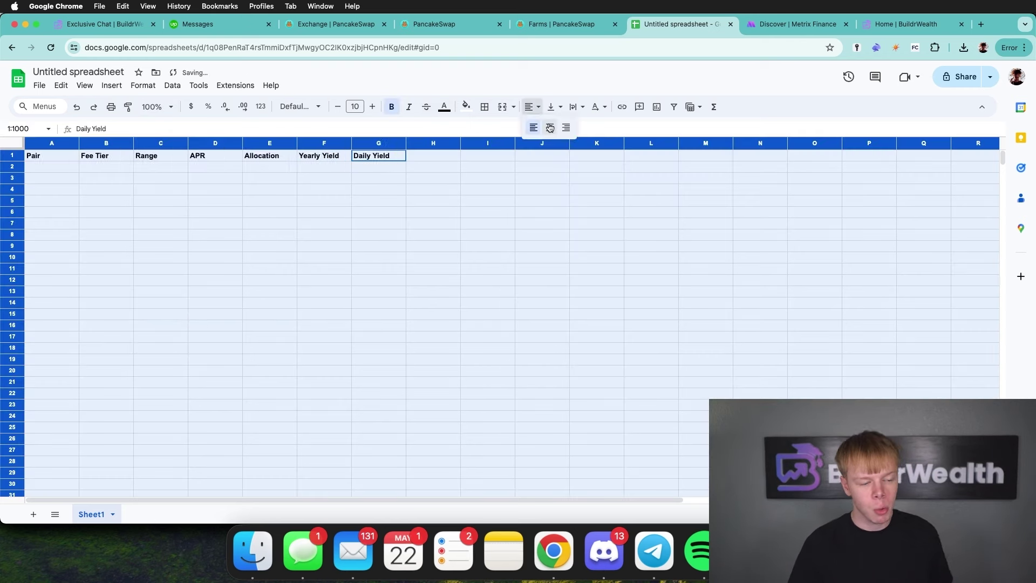
{"action": "left_click", "coordinate": [544, 128]}
{"action": "left_click", "coordinate": [371, 178]}
Filter the Metrix Finance top pools so that the first required asset is BNB.
{"action": "left_click", "coordinate": [808, 31]}
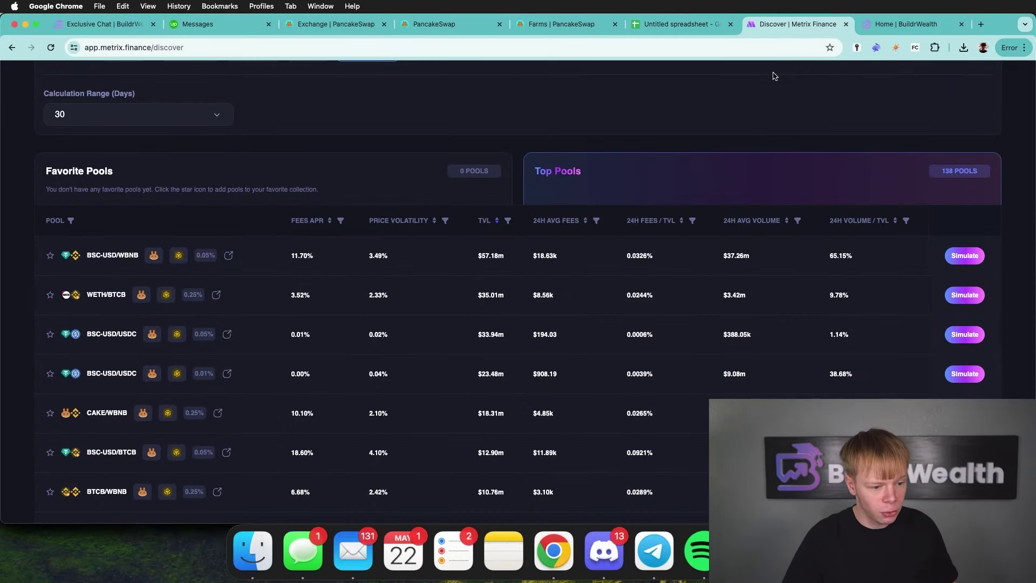
{"action": "scroll", "coordinate": [743, 96], "scroll_direction": "down", "scroll_amount": 3}
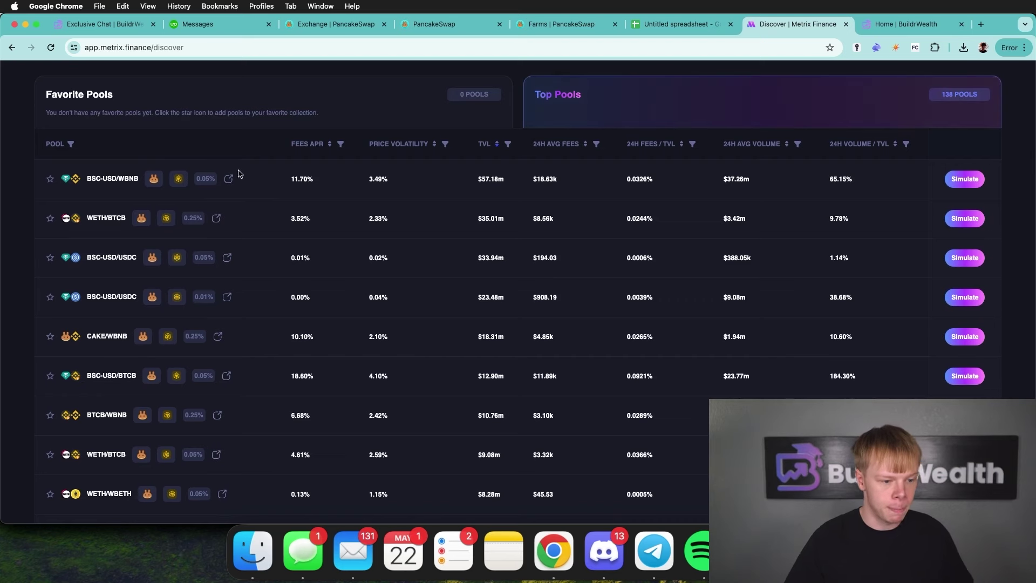
{"action": "left_click", "coordinate": [71, 145]}
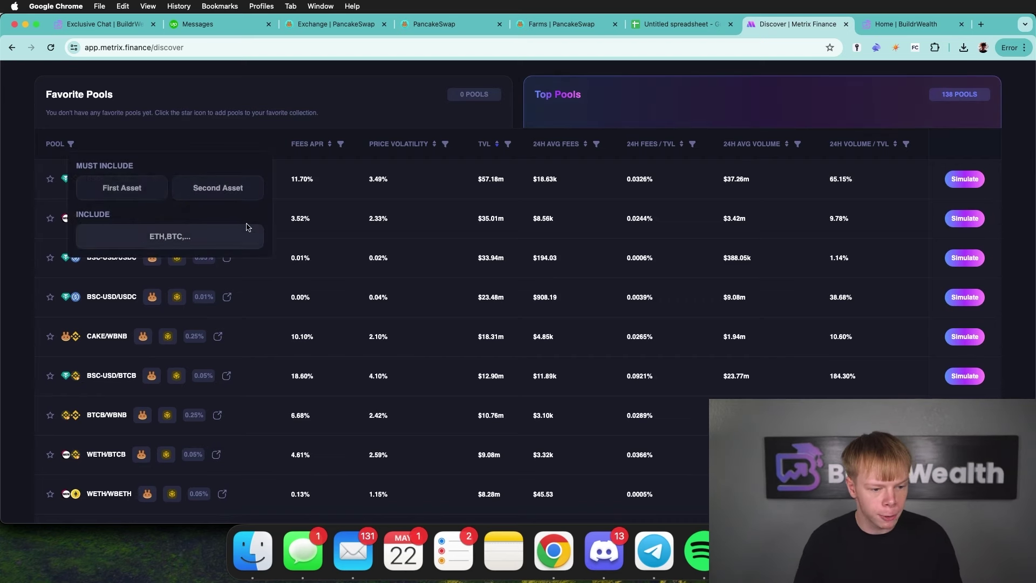
{"action": "left_click", "coordinate": [142, 187]}
{"action": "type", "text": "BNB"}
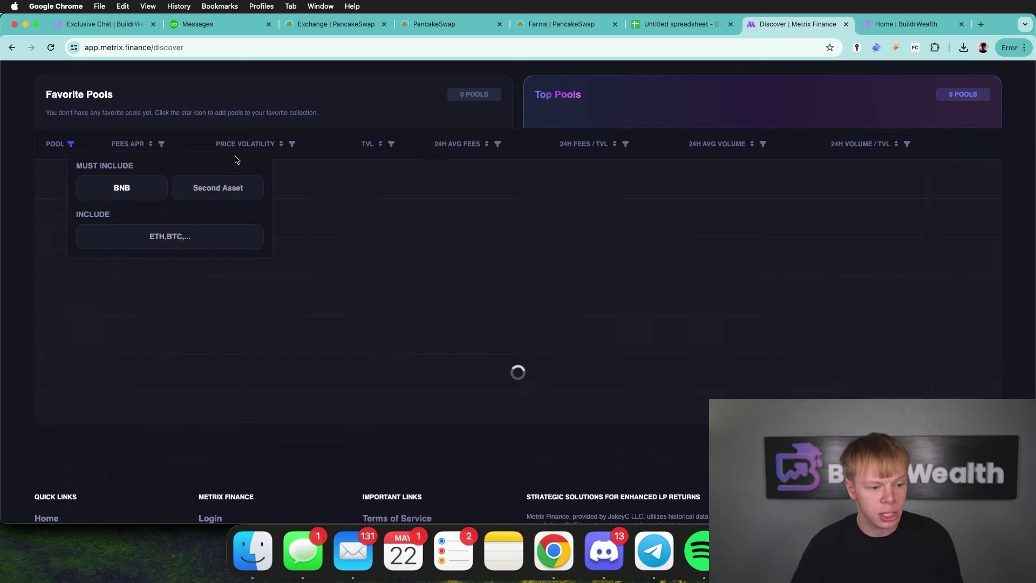
{"action": "left_click", "coordinate": [495, 72]}
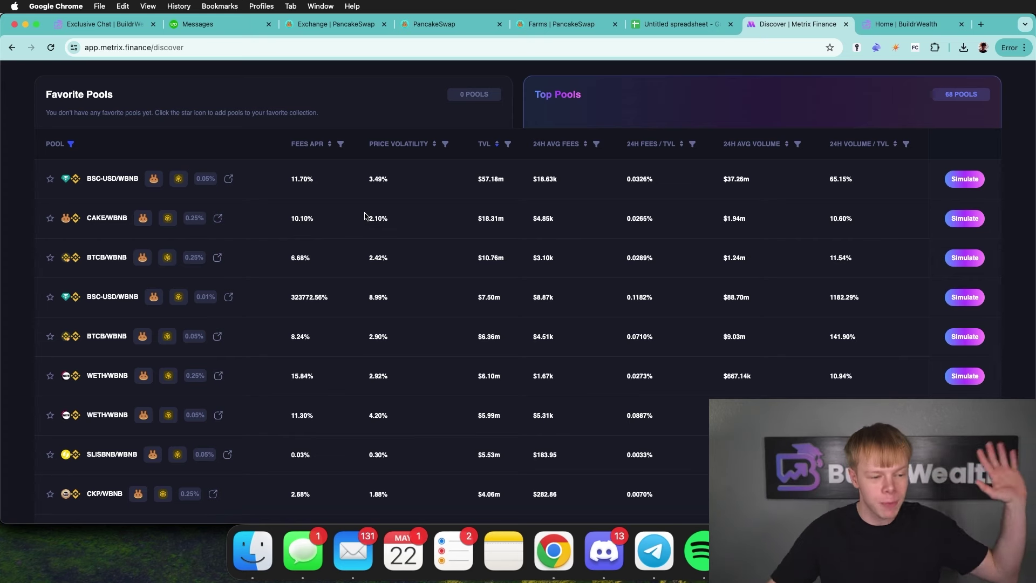
Filter the pools to a TVL higher than 2500000.
{"action": "scroll", "coordinate": [709, 147], "scroll_direction": "up", "scroll_amount": 1}
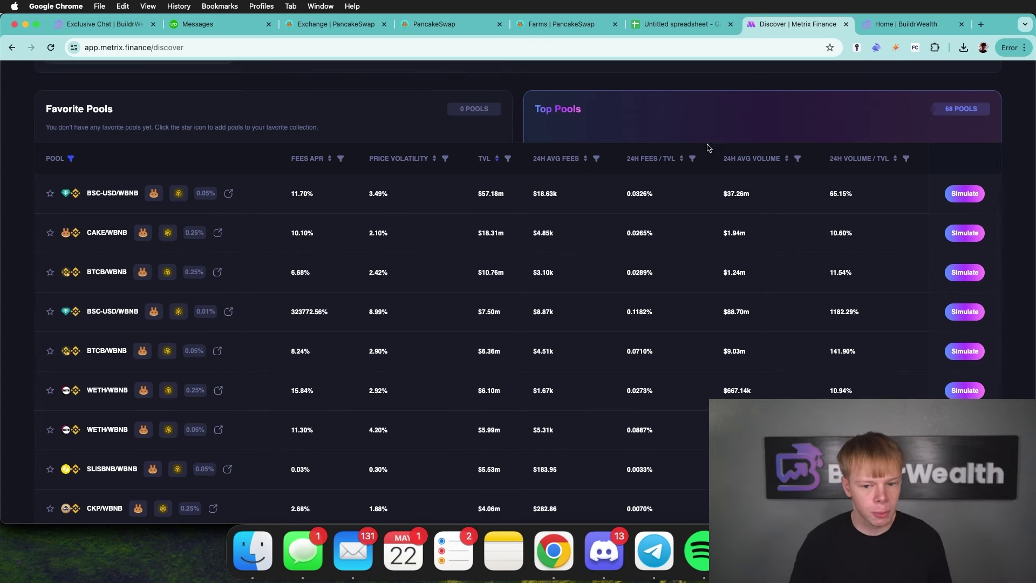
{"action": "left_click", "coordinate": [507, 162]}
{"action": "left_click", "coordinate": [510, 199]}
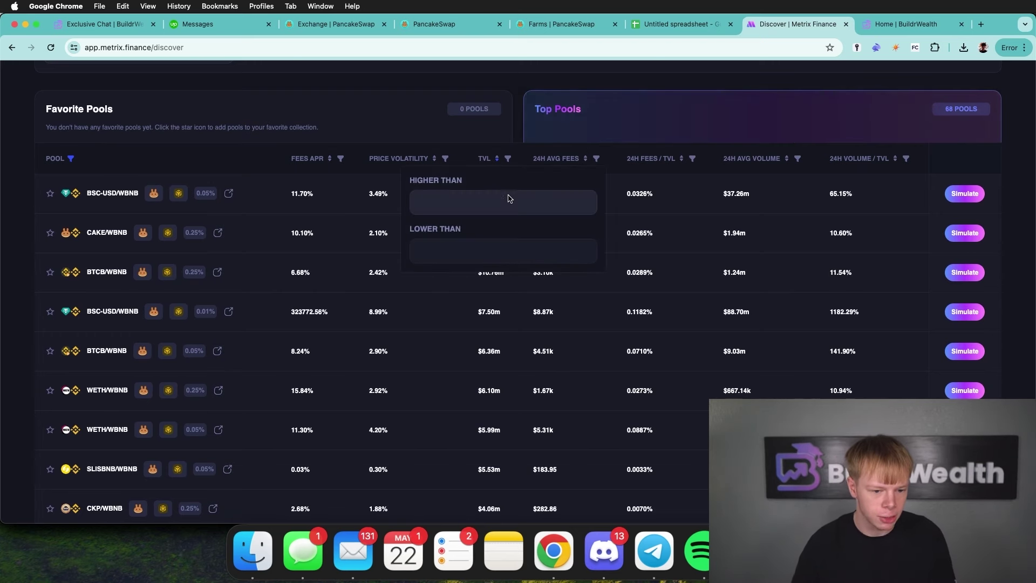
{"action": "type", "text": "2500000"}
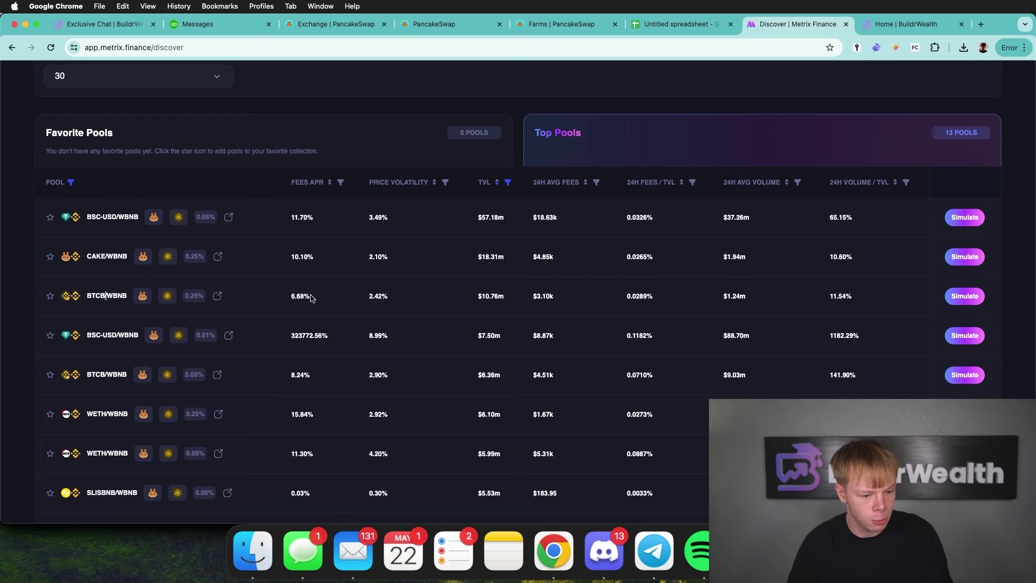
Add the 0.25% BTCB/WBNB, WETH/WBNB and SOL/WBNB pools to the favorites.
{"action": "scroll", "coordinate": [316, 298], "scroll_direction": "down", "scroll_amount": 1}
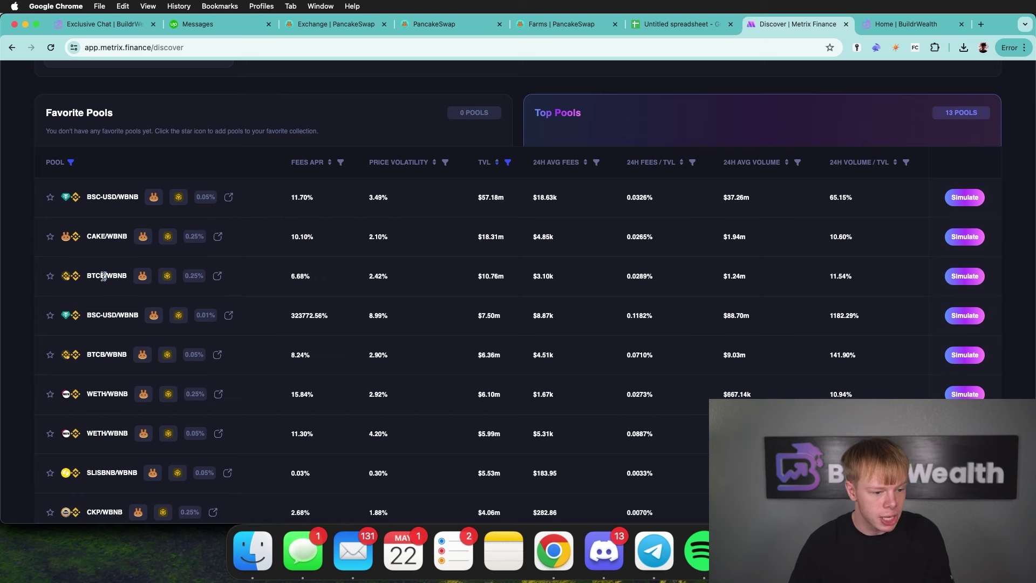
{"action": "left_click", "coordinate": [50, 277]}
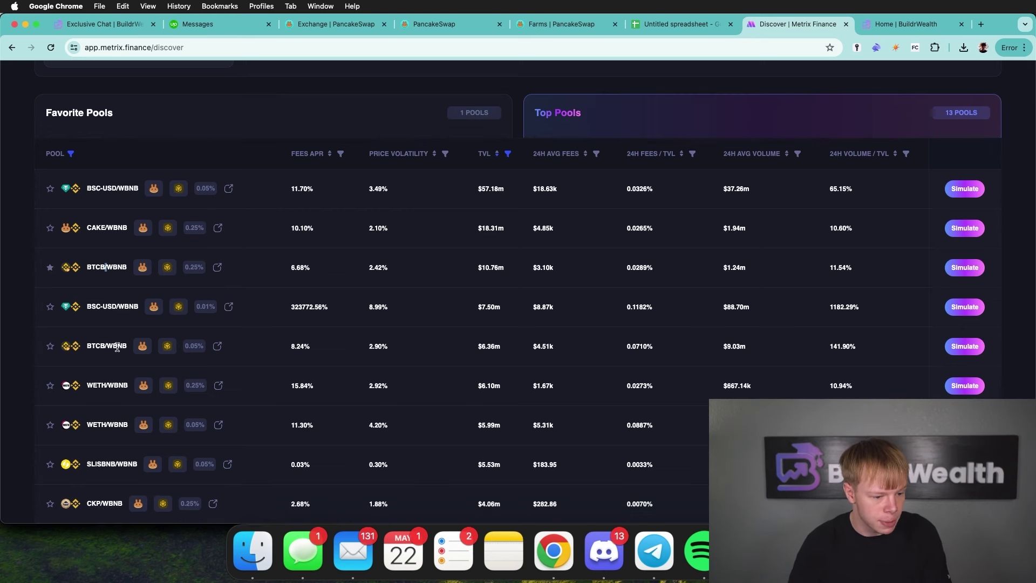
{"action": "left_click", "coordinate": [49, 385]}
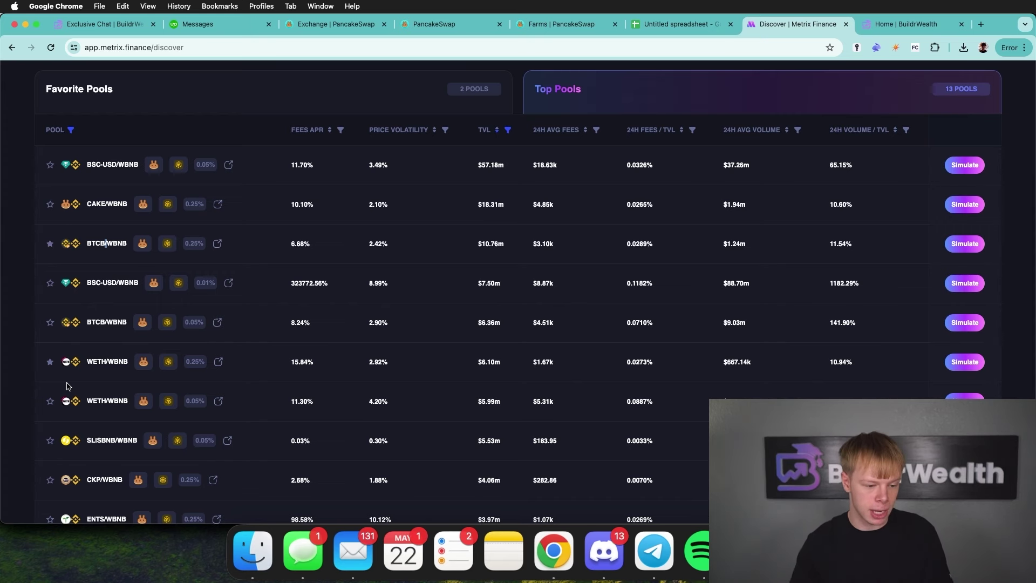
{"action": "scroll", "coordinate": [99, 369], "scroll_direction": "down", "scroll_amount": 2}
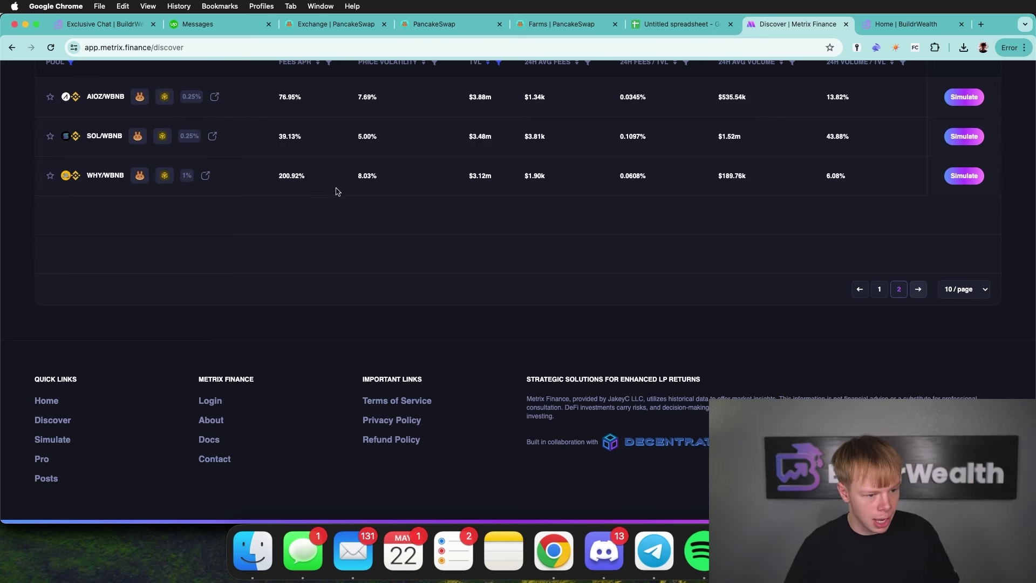
{"action": "left_click", "coordinate": [50, 137]}
Add the 0.05% BSC-USD/WBNB pool from Top Pools to the favorites and show the Favorite Pools list.
{"action": "scroll", "coordinate": [63, 133], "scroll_direction": "up", "scroll_amount": 3}
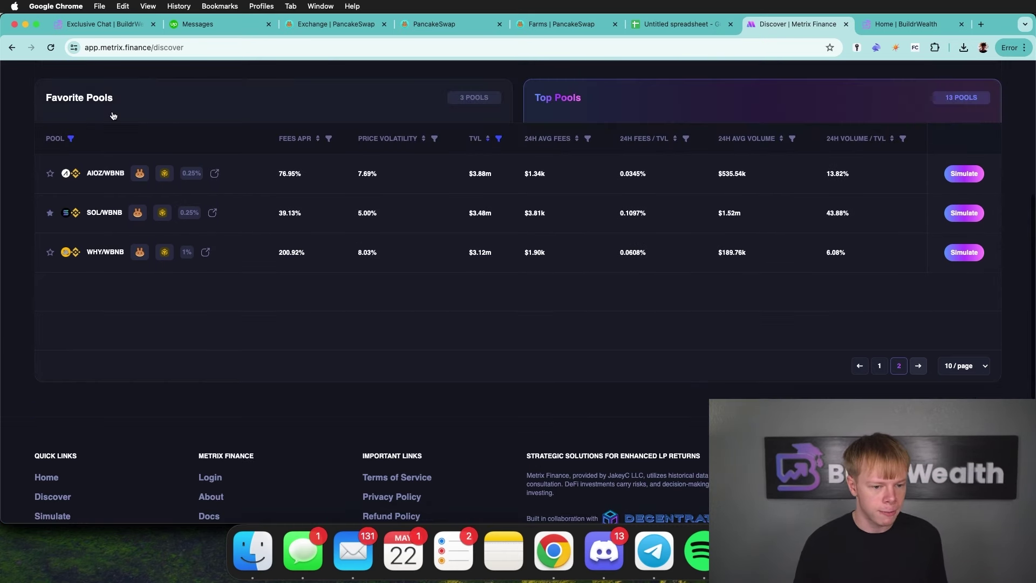
{"action": "left_click", "coordinate": [112, 113]}
{"action": "left_click", "coordinate": [570, 108]}
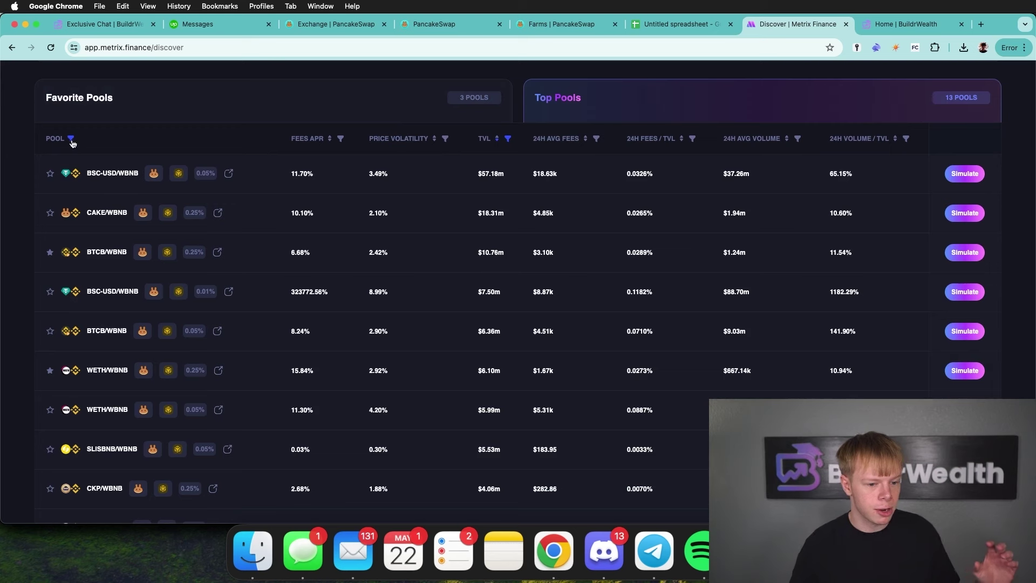
{"action": "double_click", "coordinate": [305, 174]}
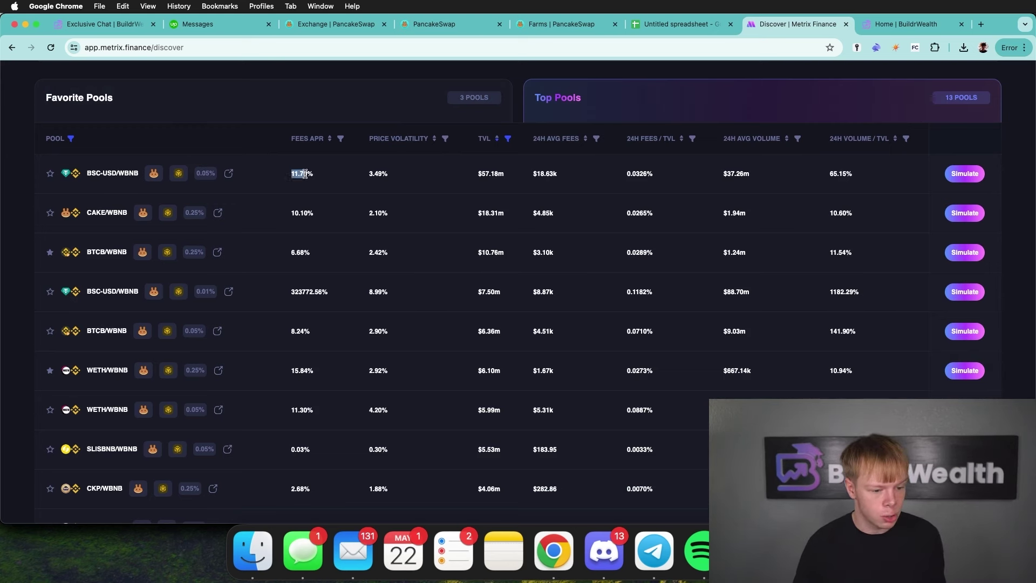
{"action": "left_click", "coordinate": [51, 175]}
{"action": "left_click", "coordinate": [202, 105]}
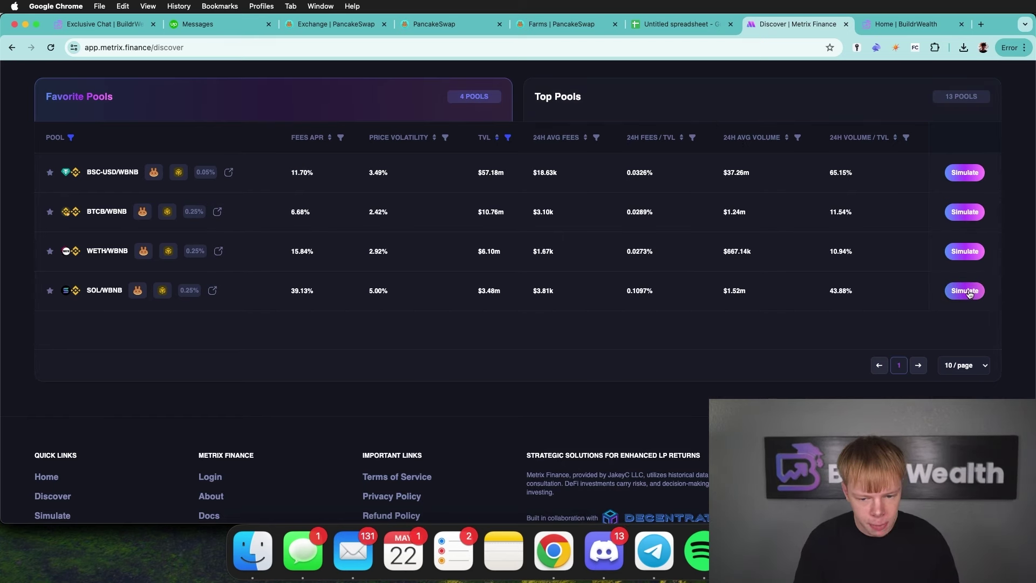
Open the simulation of the SOL/WBNB 0.25% pool in a new tab.
{"action": "left_click", "coordinate": [965, 252], "text": "super"}
{"action": "left_click", "coordinate": [812, 24]}
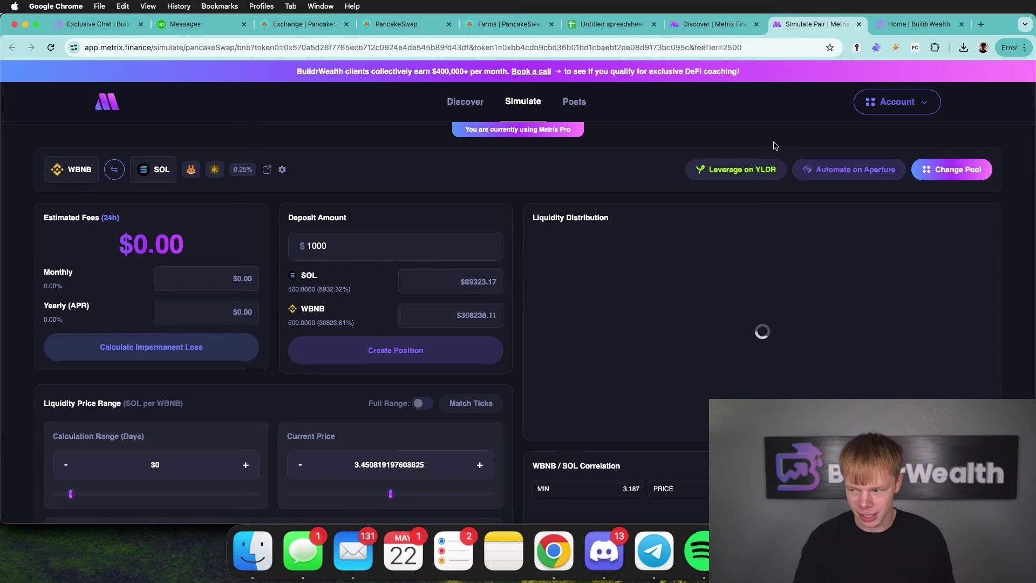
Set the liquidity price range to a minimum of -8% and a maximum of +34% around the current price.
{"action": "scroll", "coordinate": [566, 213], "scroll_direction": "down", "scroll_amount": 3}
{"action": "scroll", "coordinate": [566, 213], "scroll_direction": "up", "scroll_amount": 2}
{"action": "scroll", "coordinate": [565, 211], "scroll_direction": "down", "scroll_amount": 3}
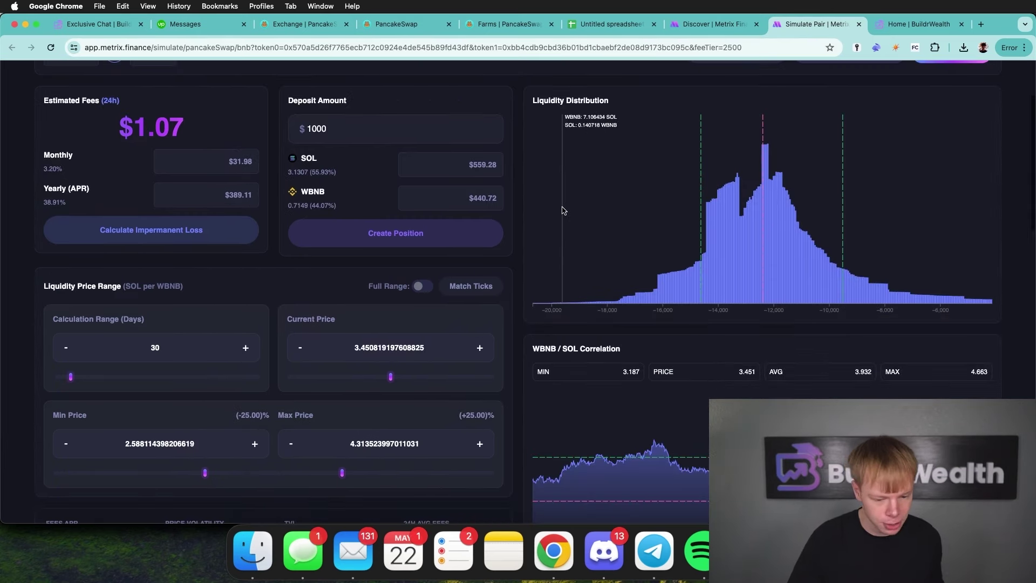
{"action": "scroll", "coordinate": [562, 211], "scroll_direction": "down", "scroll_amount": 2}
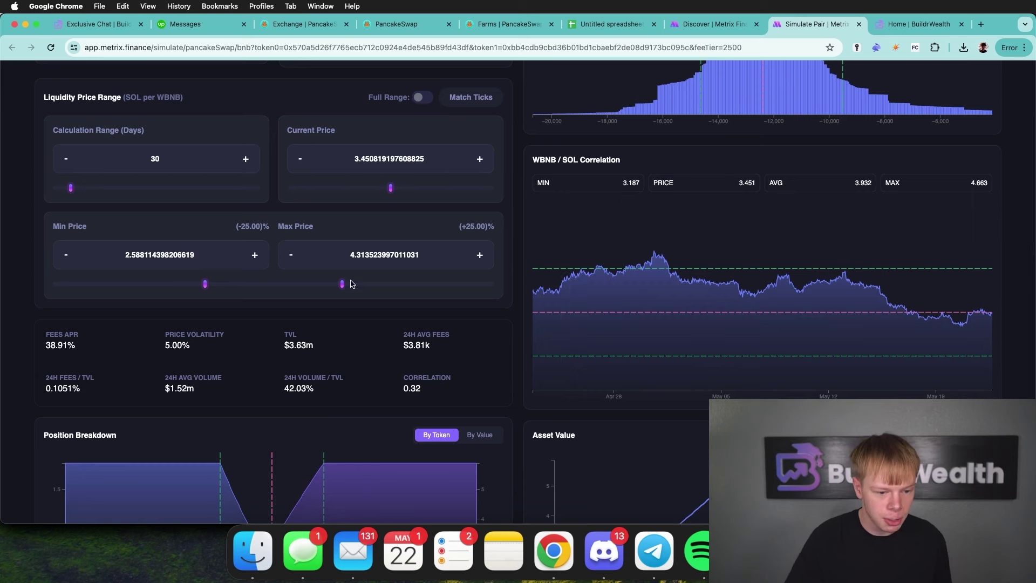
{"action": "left_click_drag", "start_coordinate": [342, 284], "coordinate": [367, 284]}
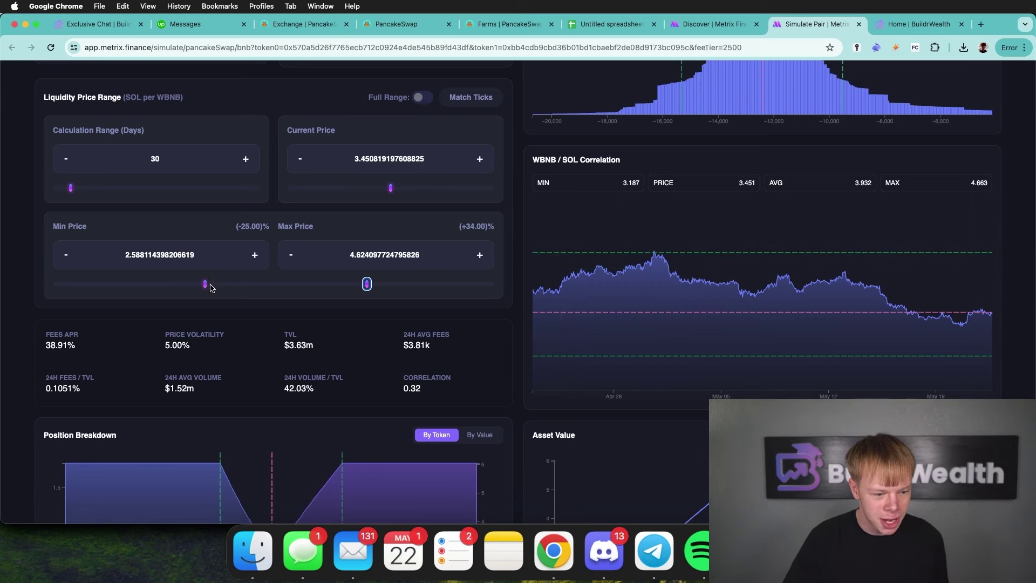
{"action": "left_click_drag", "start_coordinate": [206, 284], "coordinate": [253, 285]}
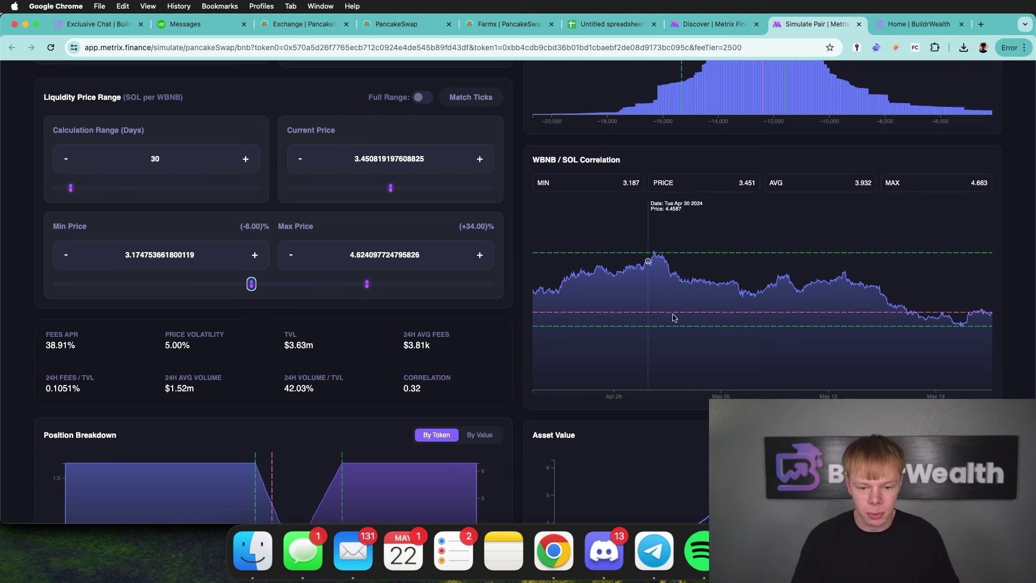
{"action": "scroll", "coordinate": [962, 317], "scroll_direction": "down", "scroll_amount": 1}
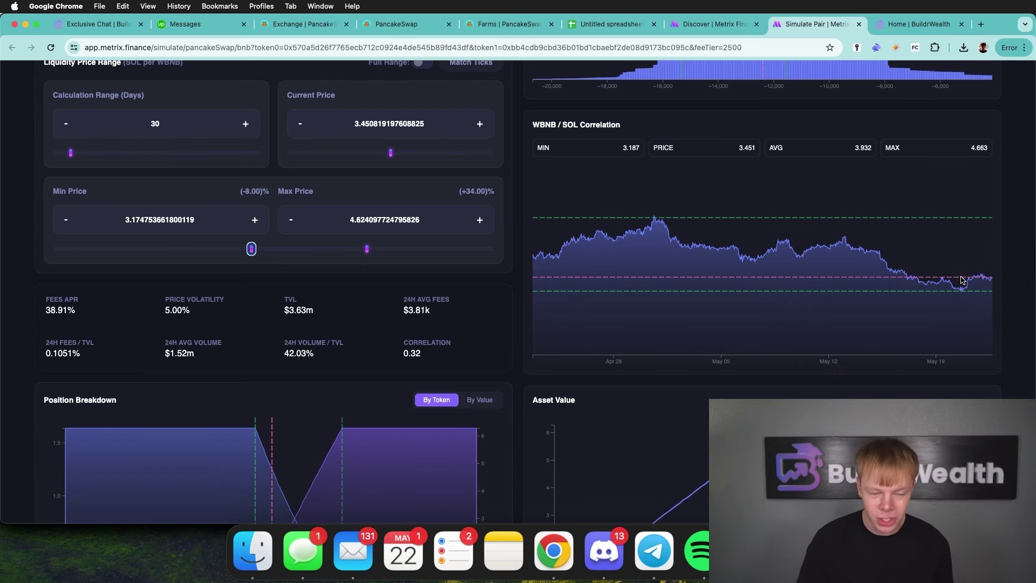
Set the calculation range to 20 days.
{"action": "scroll", "coordinate": [962, 278], "scroll_direction": "up", "scroll_amount": 2}
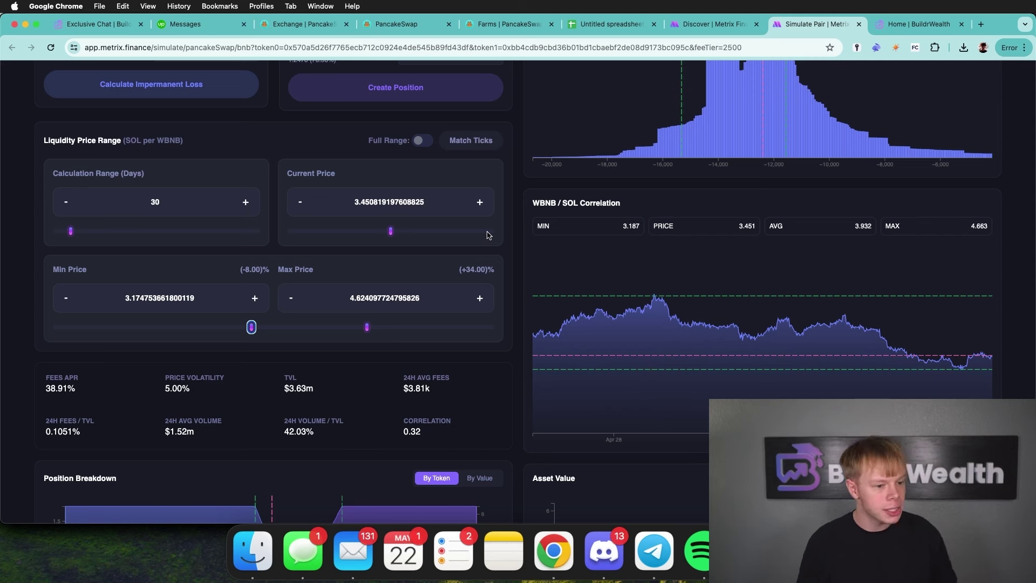
{"action": "left_click", "coordinate": [178, 202]}
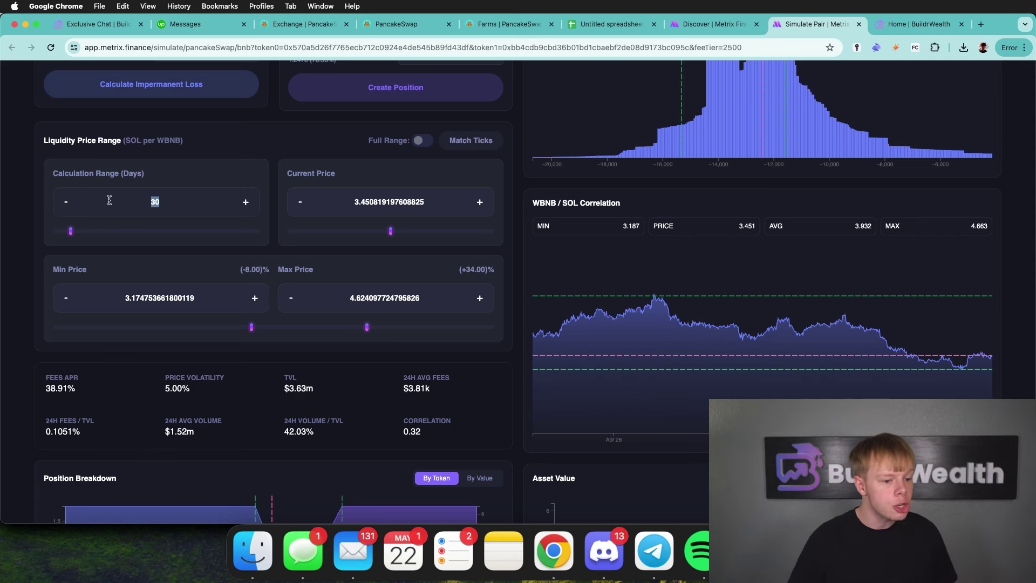
{"action": "double_click", "coordinate": [179, 198]}
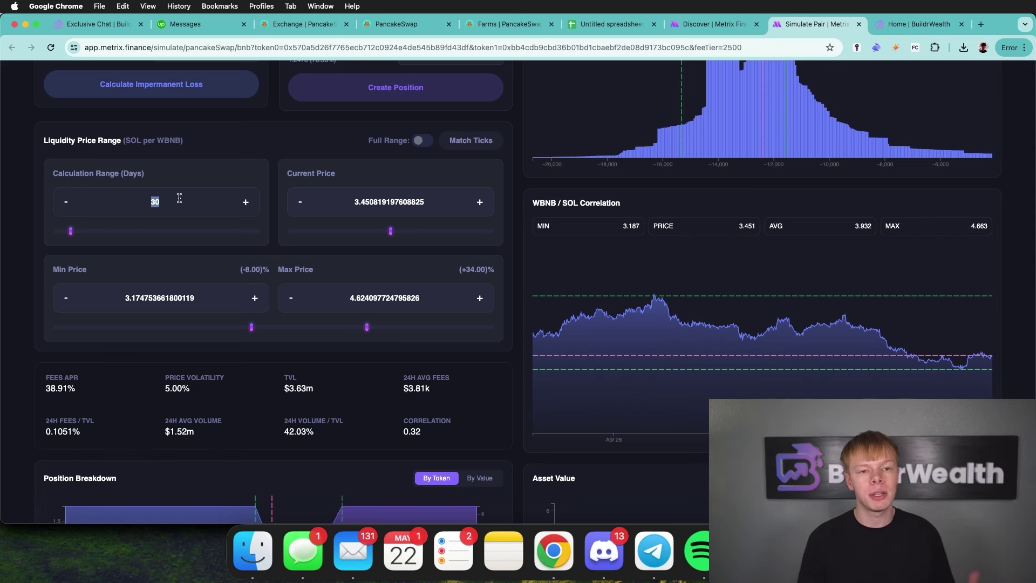
{"action": "type", "text": "20"}
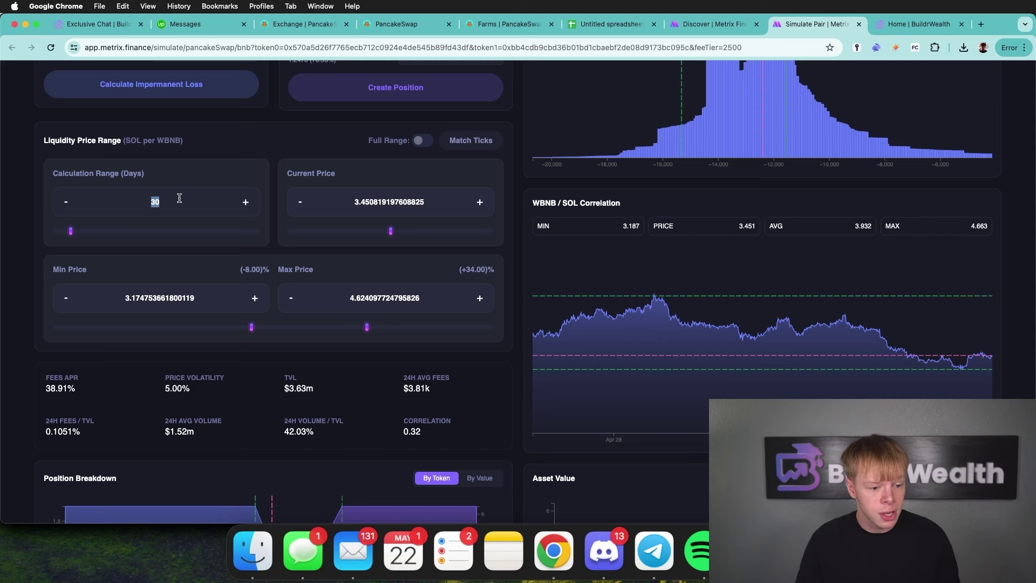
{"action": "double_click", "coordinate": [178, 195]}
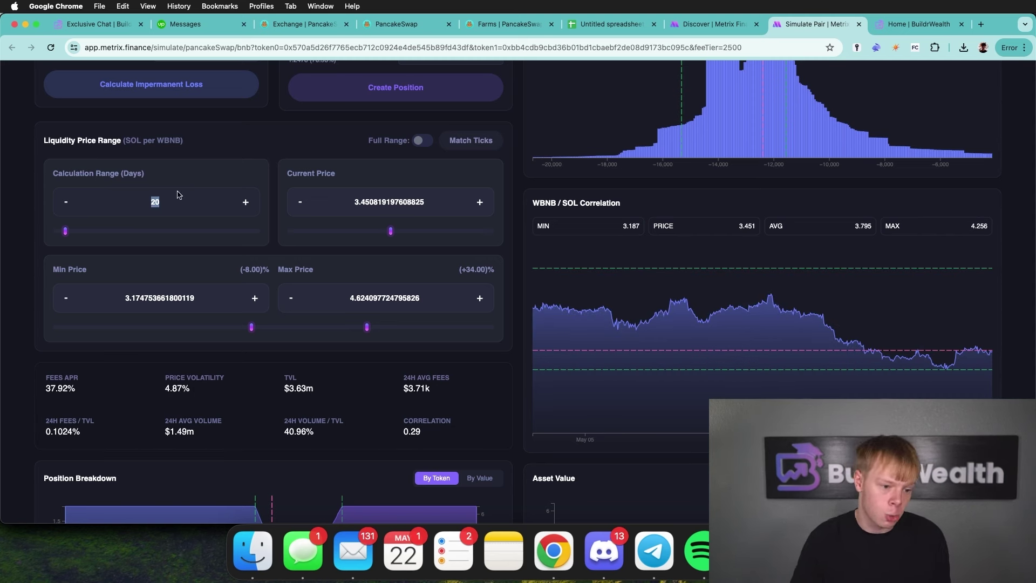
Reduce the maximum price to +24% and check the yearly APR under the estimated fees.
{"action": "left_click_drag", "start_coordinate": [367, 327], "coordinate": [335, 333]}
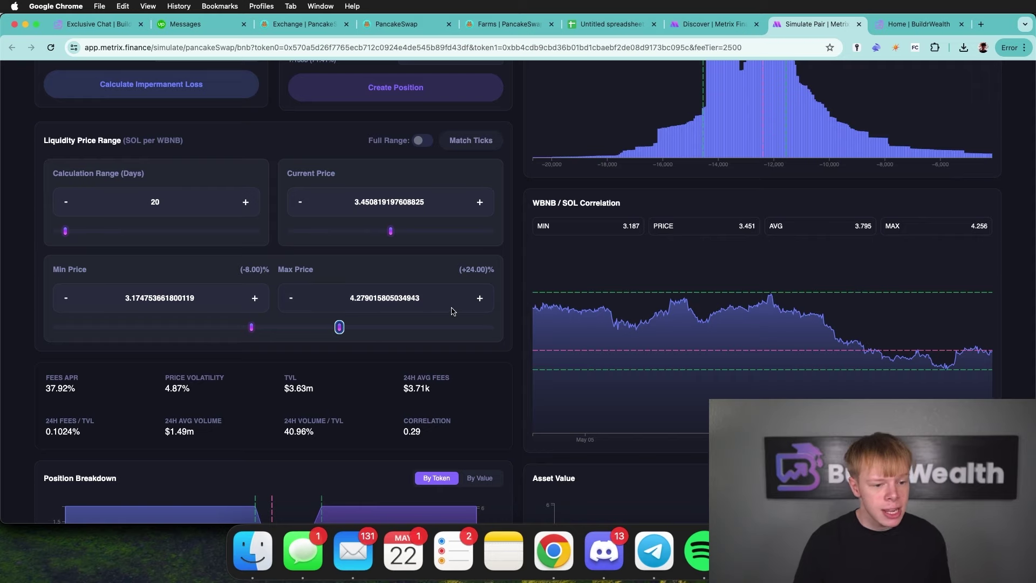
{"action": "scroll", "coordinate": [452, 312], "scroll_direction": "up", "scroll_amount": 3}
{"action": "double_click", "coordinate": [47, 165]}
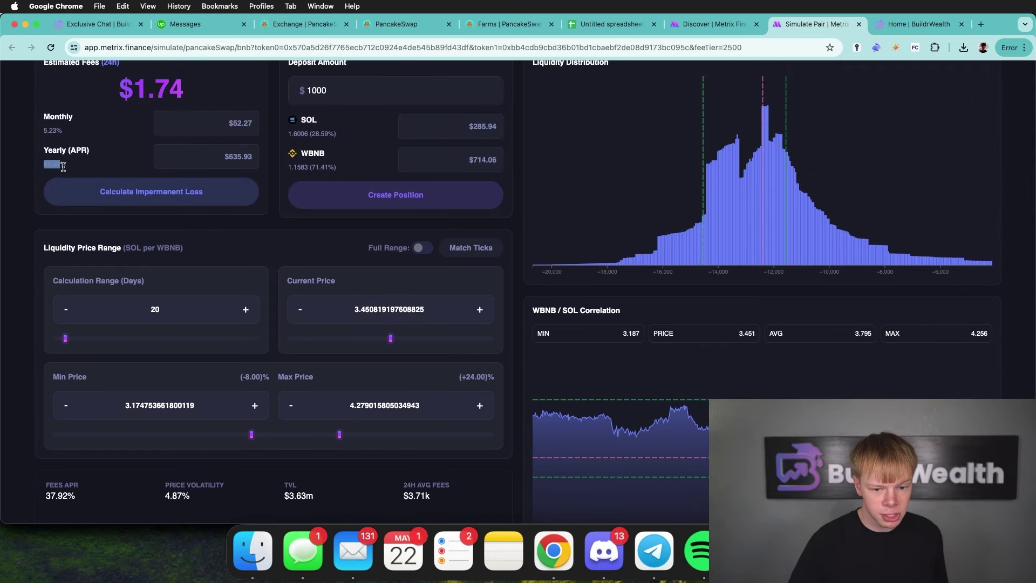
Lower the maximum price of the liquidity range to 4.1.
{"action": "scroll", "coordinate": [468, 227], "scroll_direction": "down", "scroll_amount": 3}
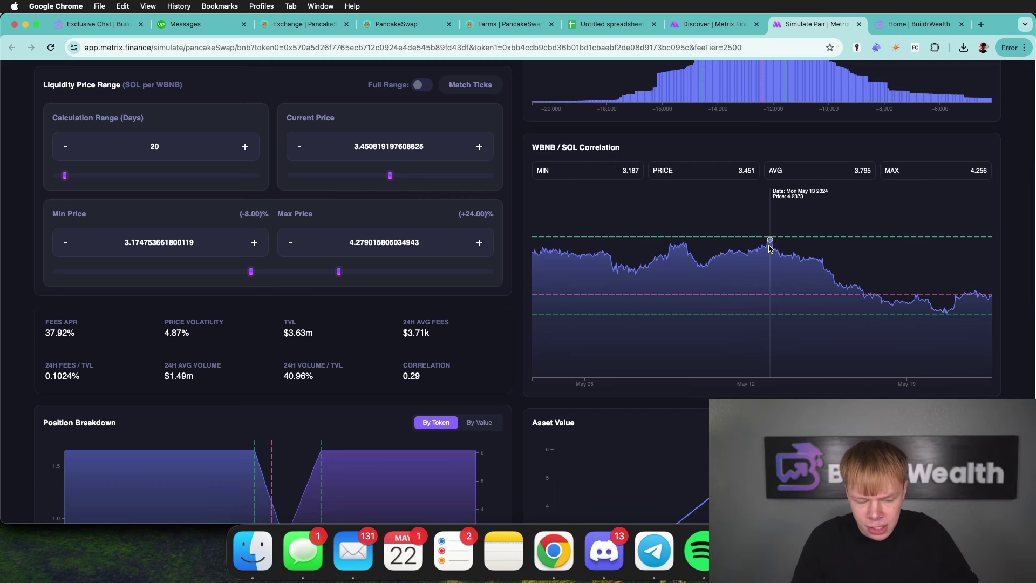
{"action": "left_click_drag", "start_coordinate": [340, 272], "coordinate": [333, 274]}
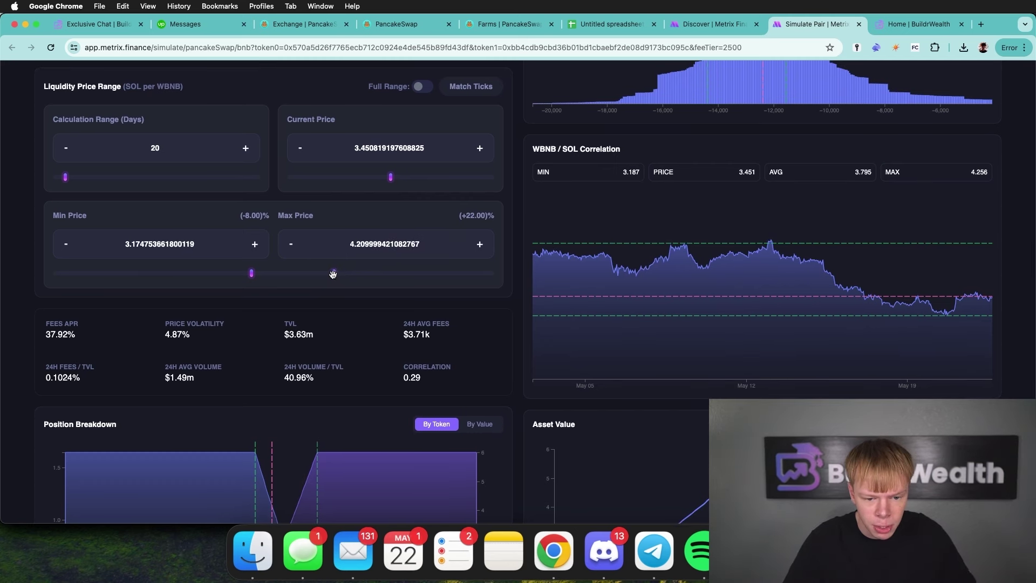
{"action": "scroll", "coordinate": [333, 274], "scroll_direction": "down", "scroll_amount": 1}
{"action": "left_click_drag", "start_coordinate": [333, 268], "coordinate": [327, 269]}
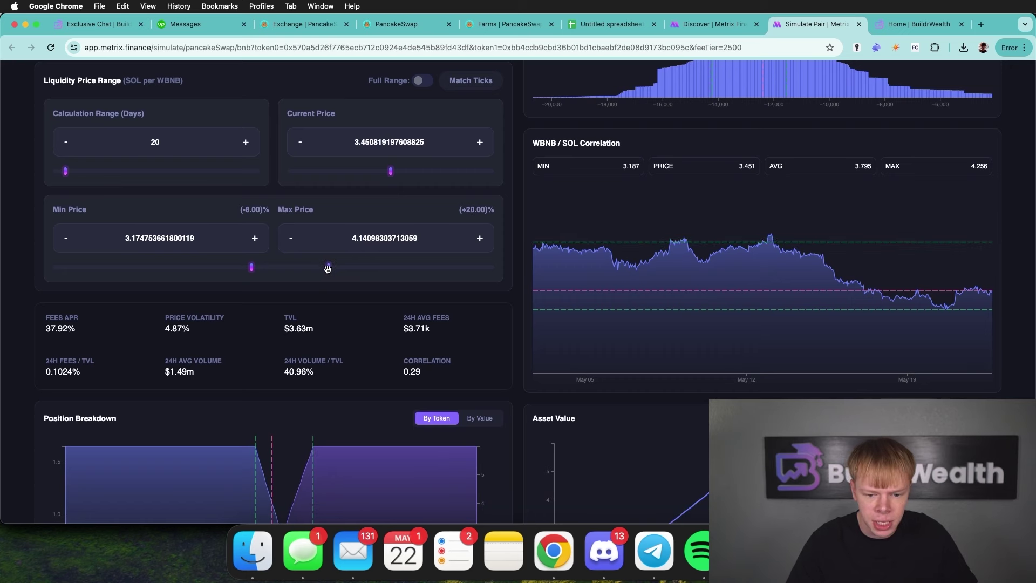
{"action": "double_click", "coordinate": [367, 237]}
{"action": "type", "text": "4"}
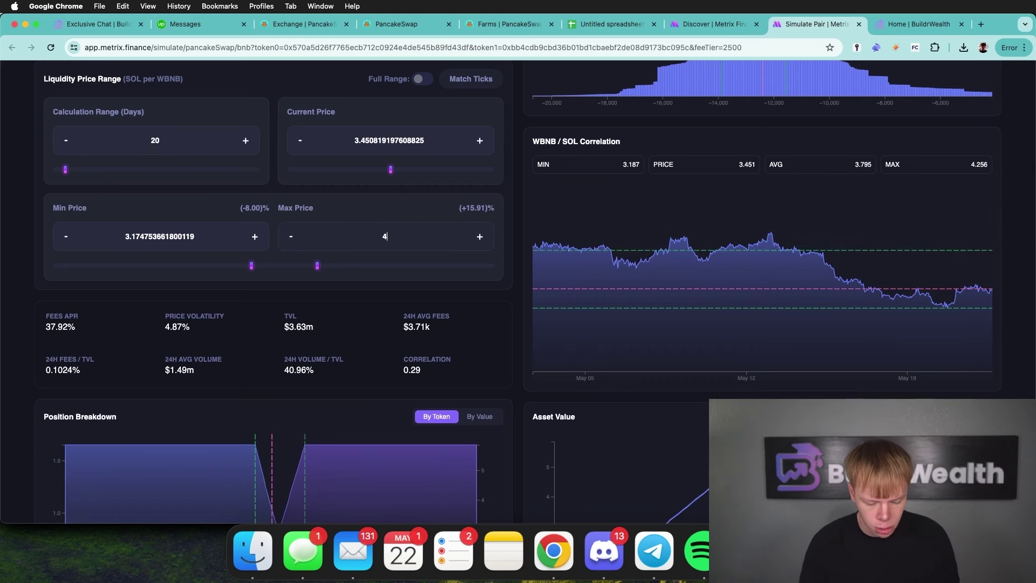
{"action": "type", "text": ".1"}
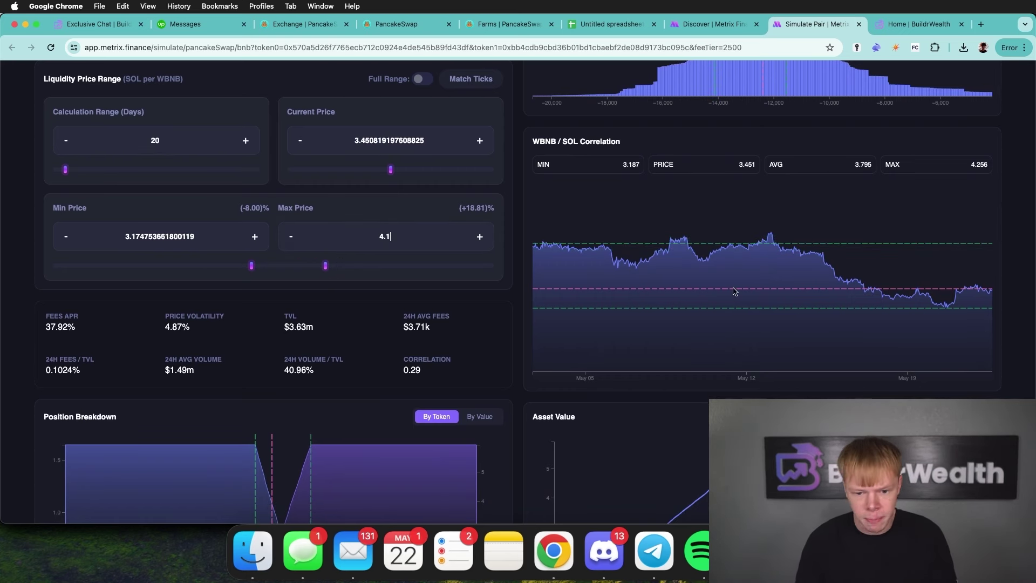
Examine the maximum price percentage, the estimated fees, the token pair and the WBNB / SOL correlation chart.
{"action": "scroll", "coordinate": [733, 292], "scroll_direction": "down", "scroll_amount": 2}
{"action": "double_click", "coordinate": [470, 158]}
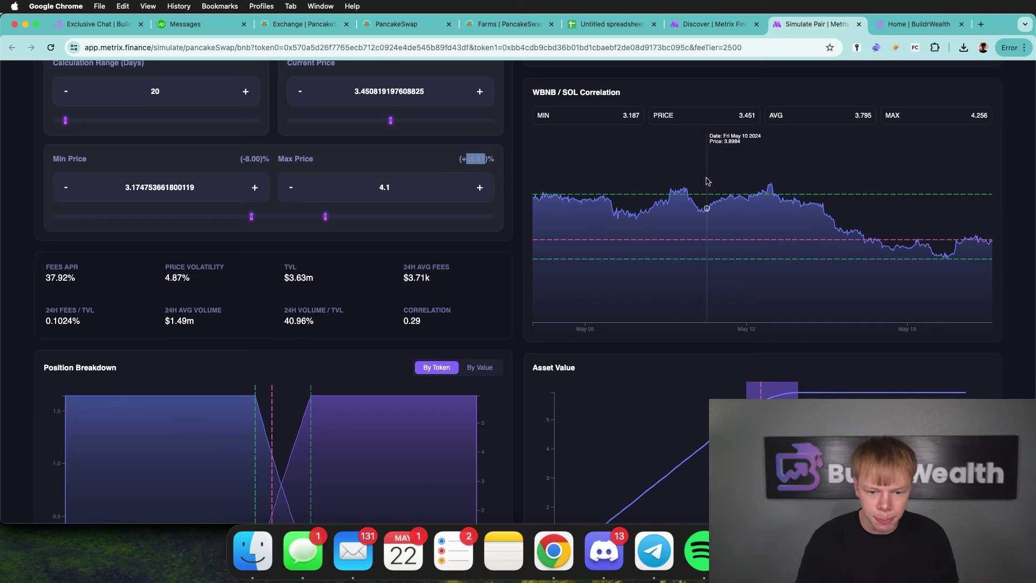
{"action": "scroll", "coordinate": [705, 178], "scroll_direction": "down", "scroll_amount": 1}
{"action": "scroll", "coordinate": [691, 182], "scroll_direction": "up", "scroll_amount": 5}
{"action": "scroll", "coordinate": [691, 182], "scroll_direction": "up", "scroll_amount": 4}
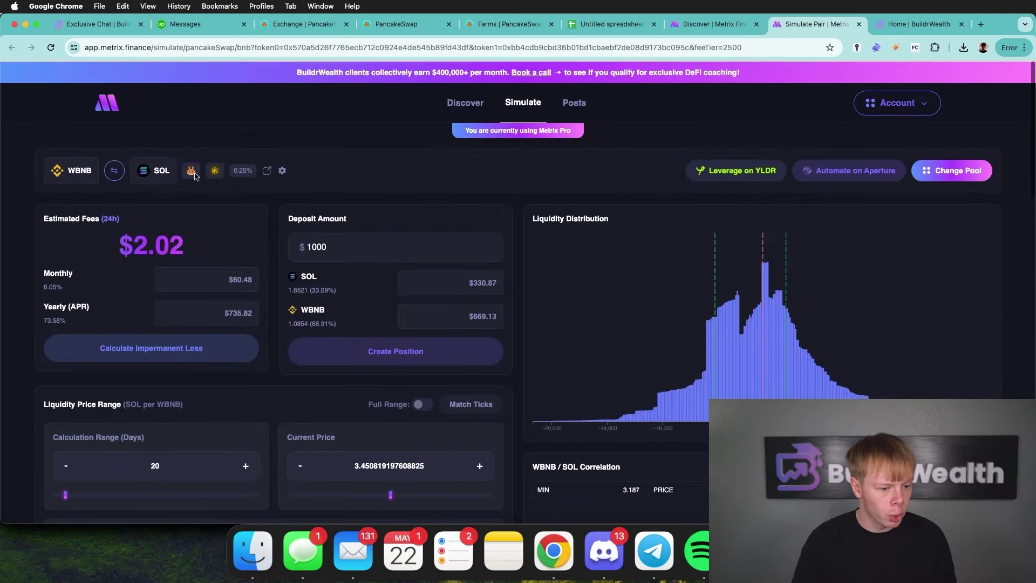
{"action": "double_click", "coordinate": [159, 169]}
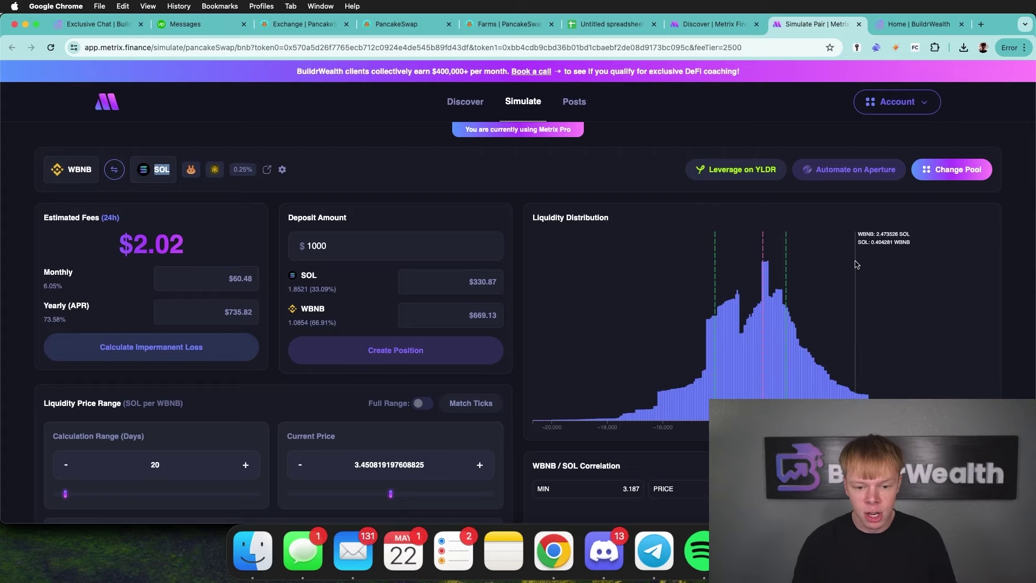
{"action": "scroll", "coordinate": [874, 264], "scroll_direction": "down", "scroll_amount": 5}
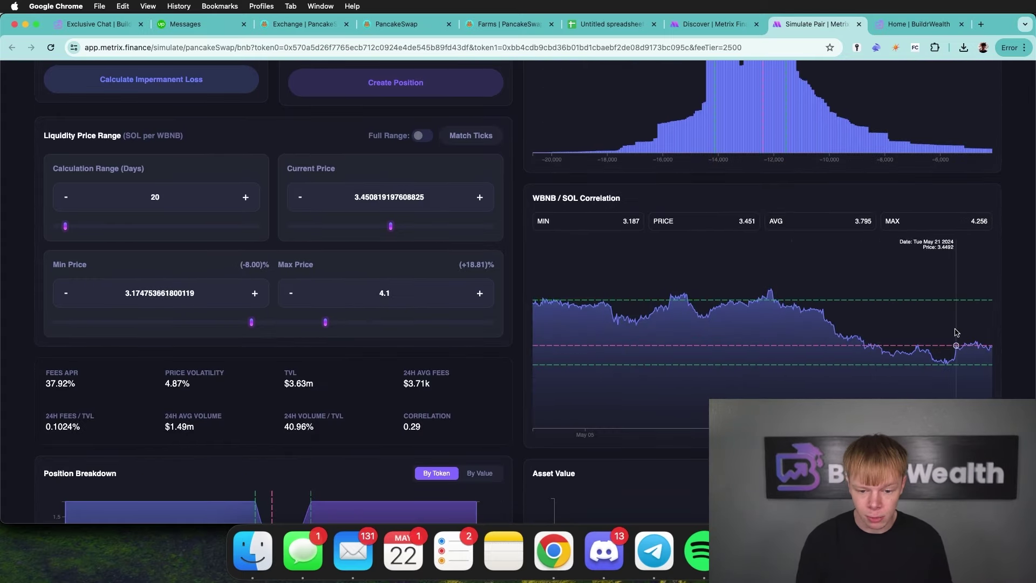
{"action": "scroll", "coordinate": [863, 342], "scroll_direction": "down", "scroll_amount": 2}
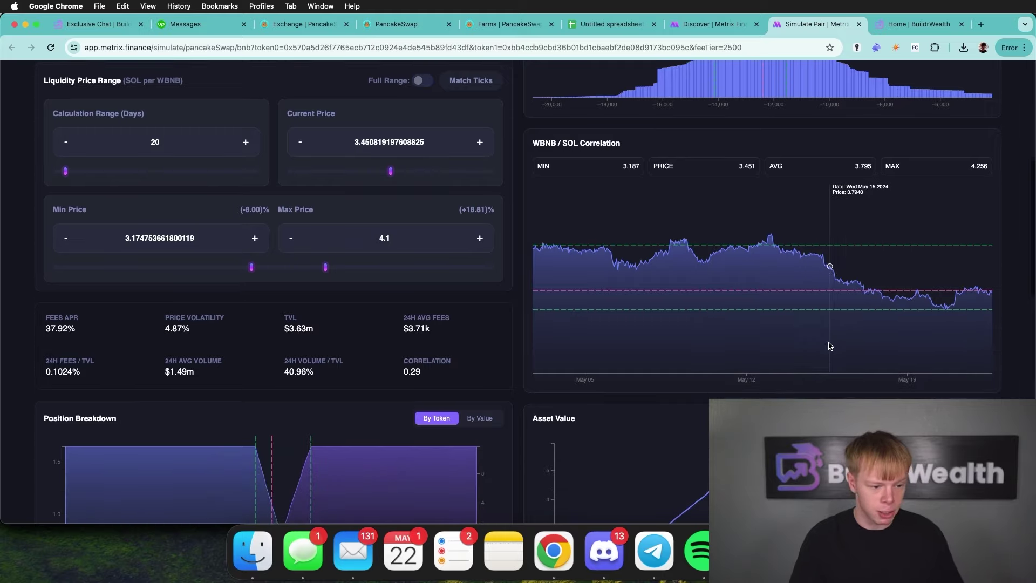
Lower the minimum price to -21% and check the estimated fees and token allocation.
{"action": "left_click_drag", "start_coordinate": [252, 258], "coordinate": [216, 258]}
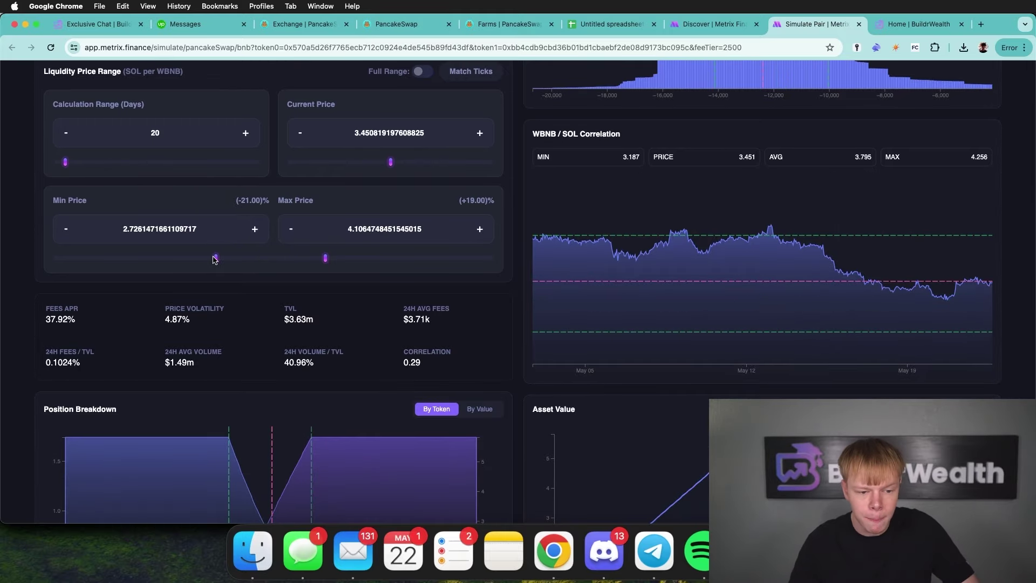
{"action": "scroll", "coordinate": [604, 268], "scroll_direction": "up", "scroll_amount": 3}
{"action": "scroll", "coordinate": [604, 269], "scroll_direction": "up", "scroll_amount": 3}
{"action": "scroll", "coordinate": [378, 351], "scroll_direction": "down", "scroll_amount": 1}
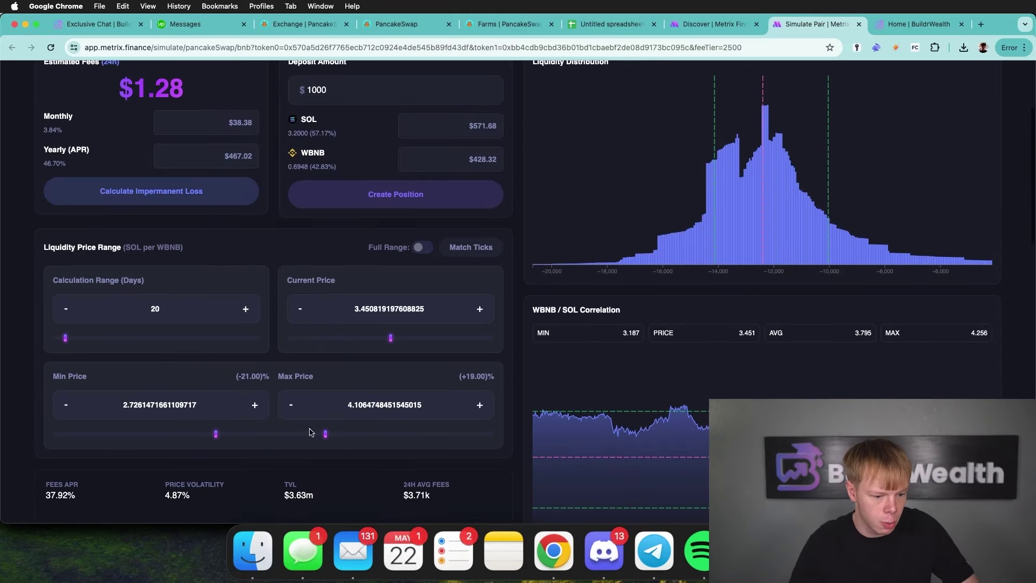
{"action": "left_click_drag", "start_coordinate": [216, 434], "coordinate": [215, 433]}
Round the liquidity price range to a minimum of 2.7 and a maximum of 4.1.
{"action": "scroll", "coordinate": [574, 436], "scroll_direction": "down", "scroll_amount": 5}
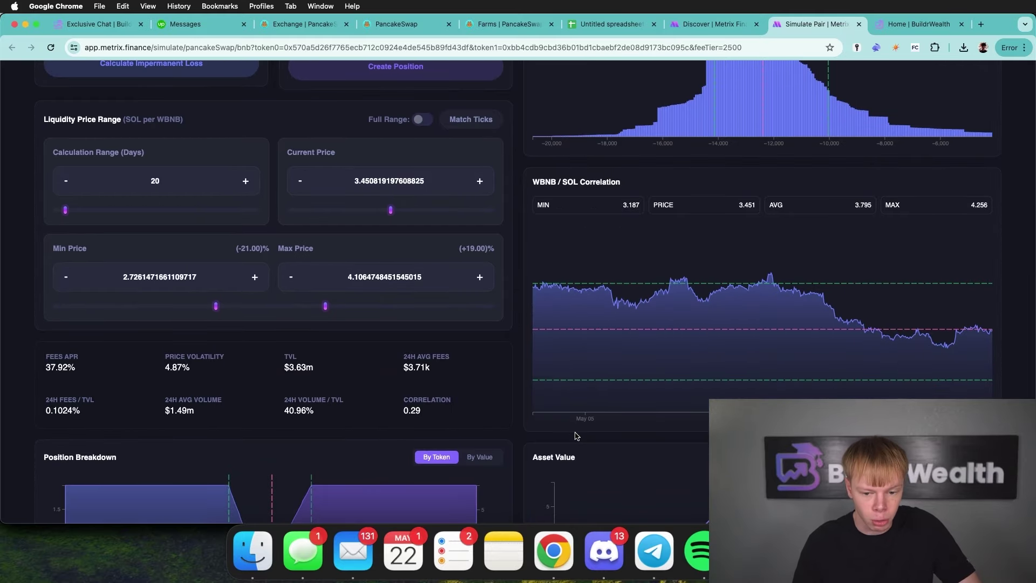
{"action": "left_click", "coordinate": [190, 275]}
{"action": "type", "text": "2.7"}
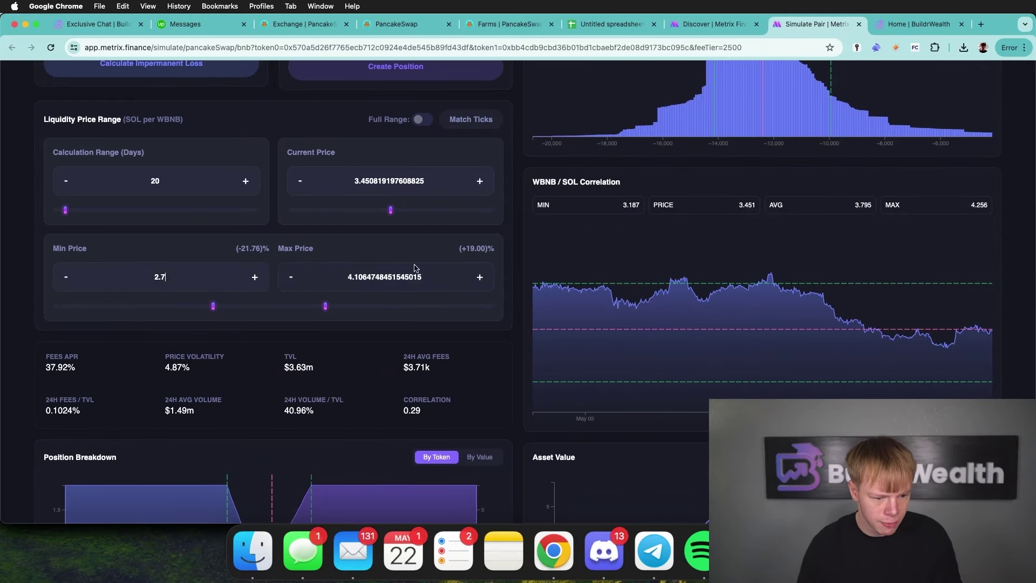
{"action": "left_click", "coordinate": [415, 275]}
{"action": "type", "text": "4.1"}
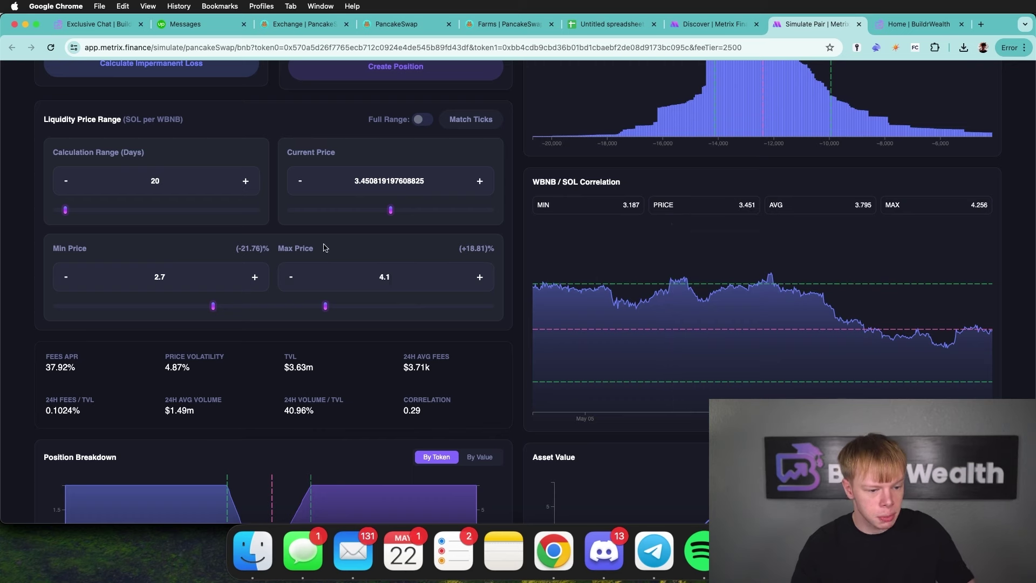
Review the range percentages, the TVL and volume history charts, and the estimated fees for this range.
{"action": "double_click", "coordinate": [250, 249]}
{"action": "left_click", "coordinate": [486, 246]}
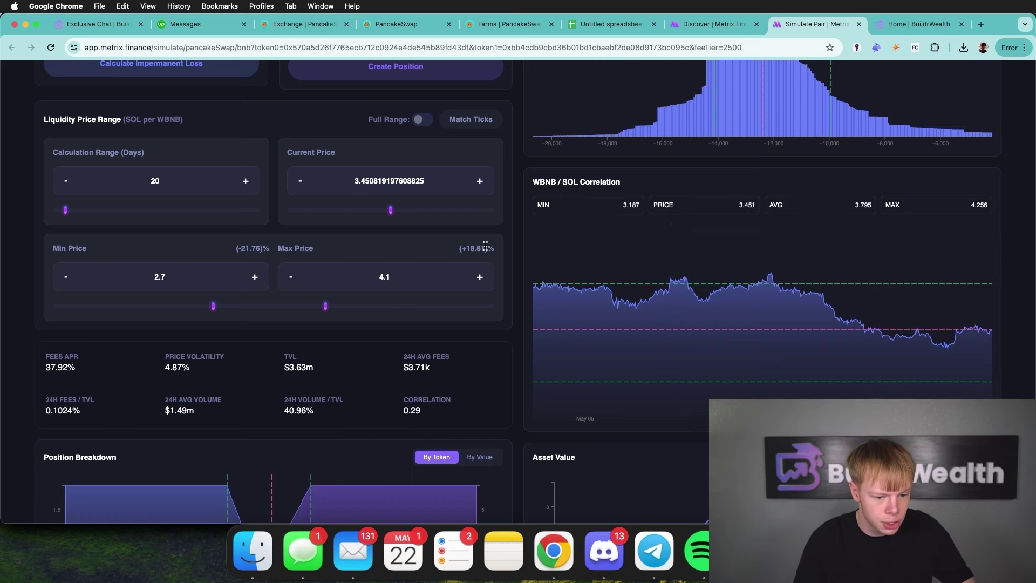
{"action": "scroll", "coordinate": [729, 253], "scroll_direction": "down", "scroll_amount": 10}
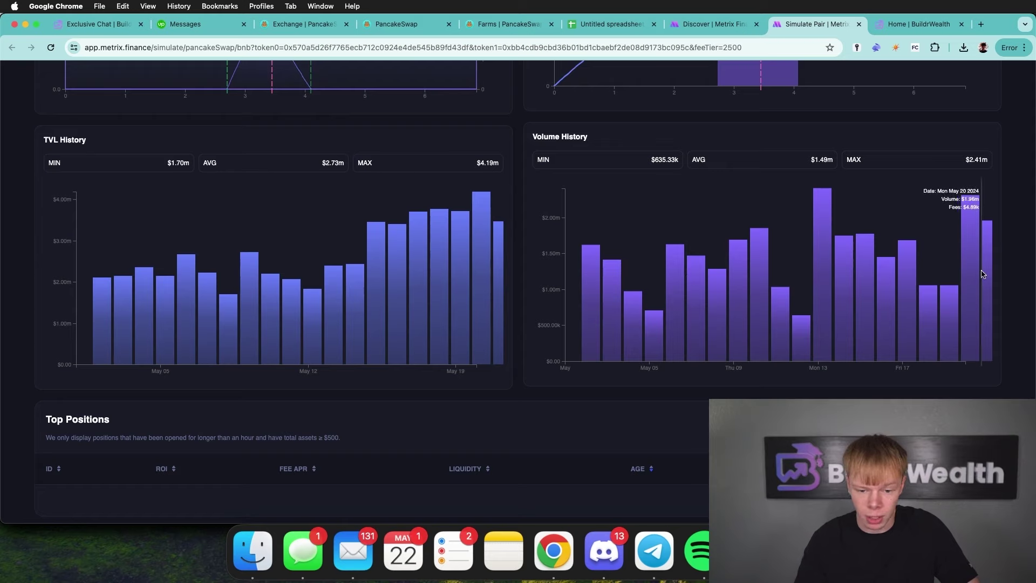
{"action": "scroll", "coordinate": [894, 277], "scroll_direction": "up", "scroll_amount": 9}
{"action": "scroll", "coordinate": [894, 277], "scroll_direction": "up", "scroll_amount": 4}
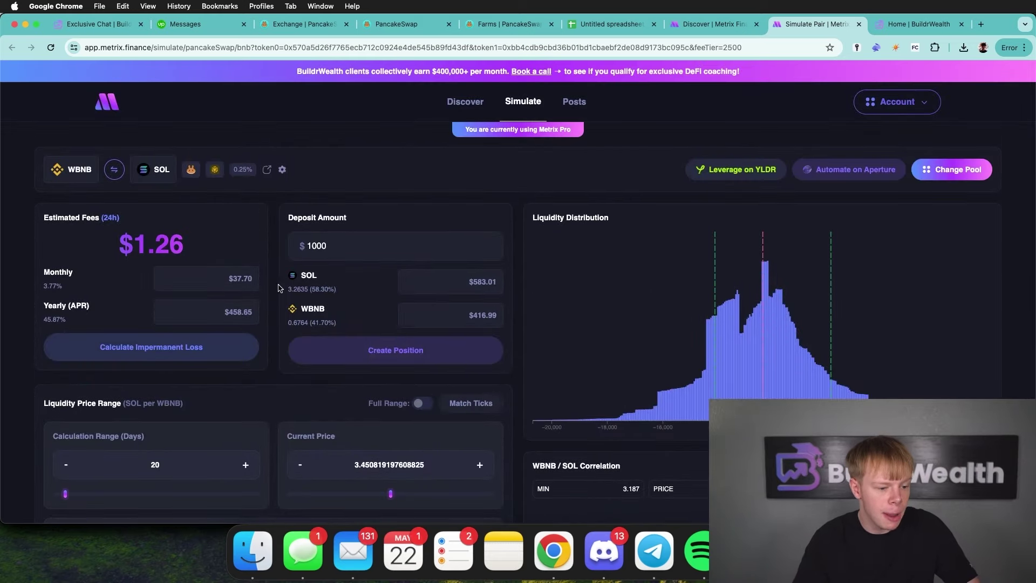
Narrow the liquidity price range to a minimum of 2.9 and a maximum of 3.9, and check the yearly APR.
{"action": "scroll", "coordinate": [224, 287], "scroll_direction": "down", "scroll_amount": 5}
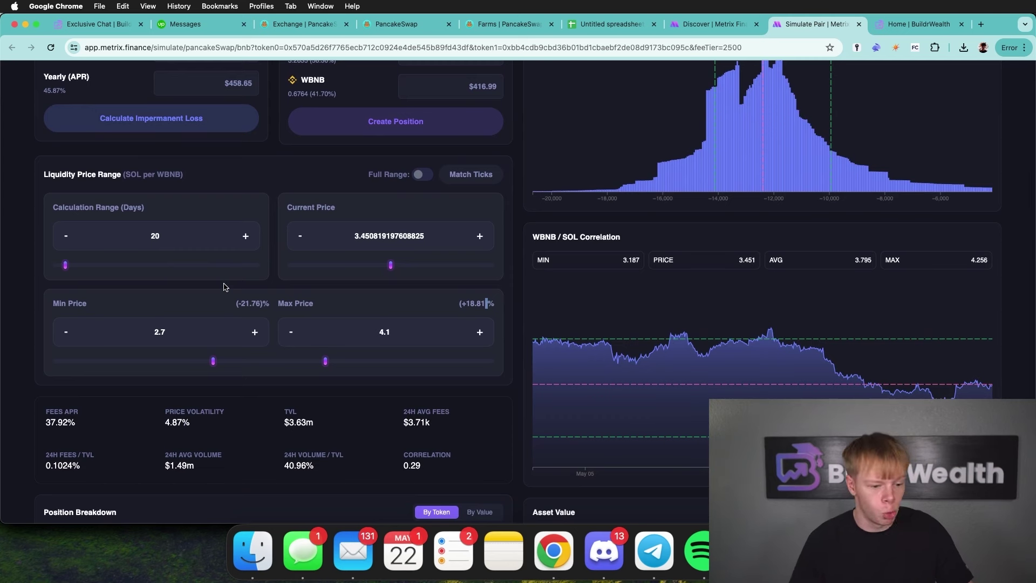
{"action": "left_click_drag", "start_coordinate": [186, 328], "coordinate": [131, 328]}
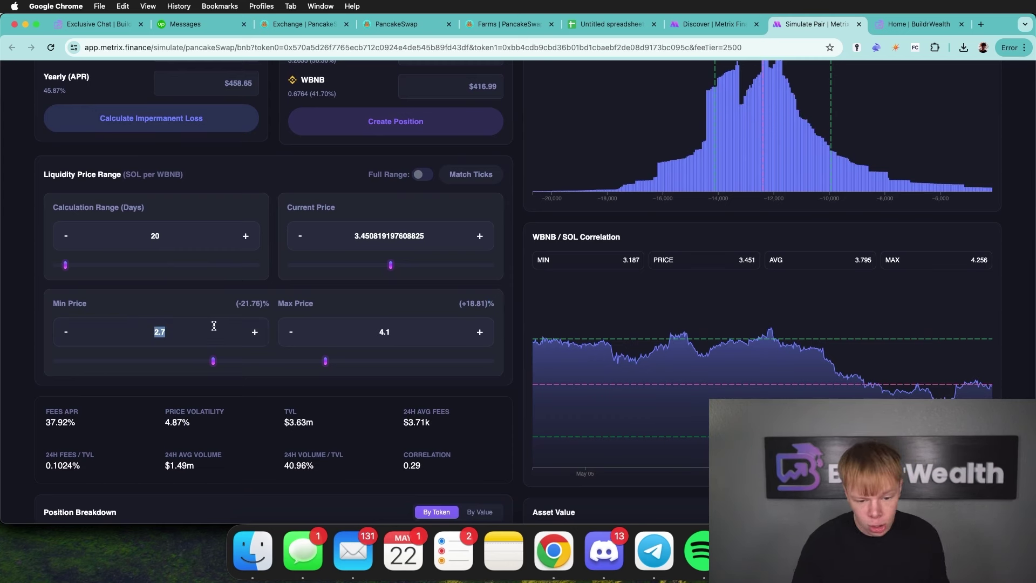
{"action": "type", "text": "2.9"}
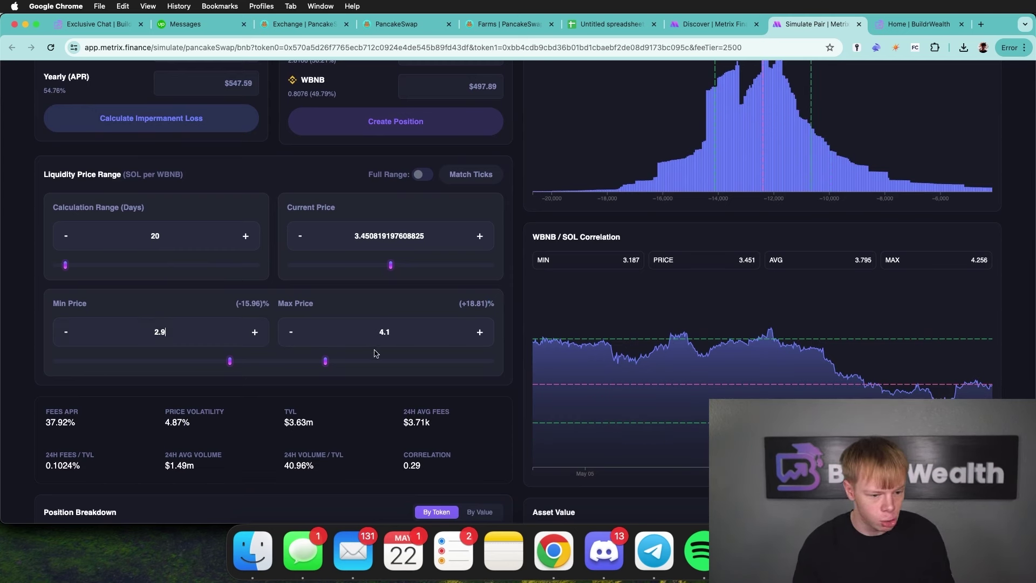
{"action": "left_click_drag", "start_coordinate": [413, 332], "coordinate": [351, 332]}
{"action": "type", "text": "3.9"}
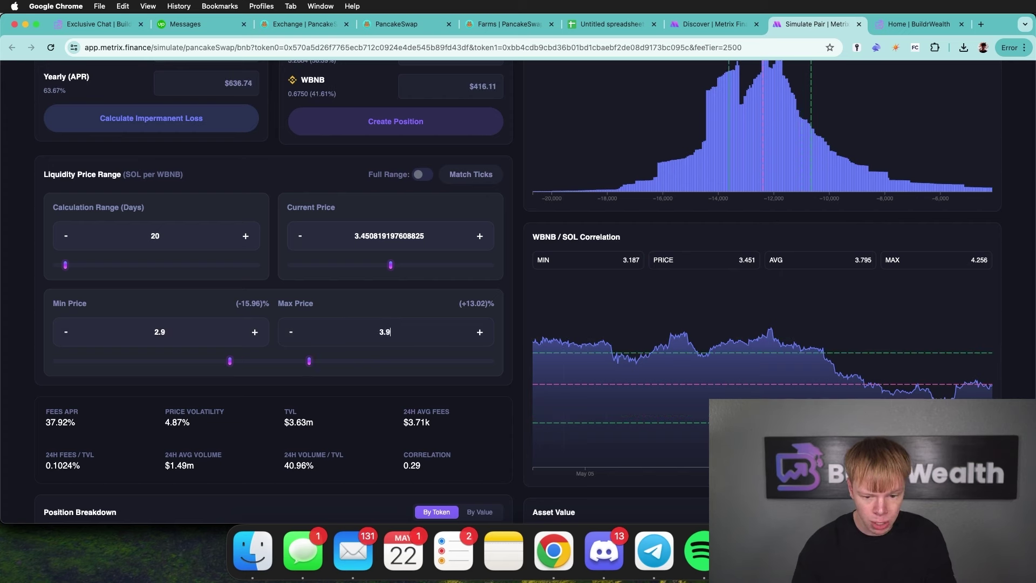
{"action": "scroll", "coordinate": [499, 178], "scroll_direction": "up", "scroll_amount": 3}
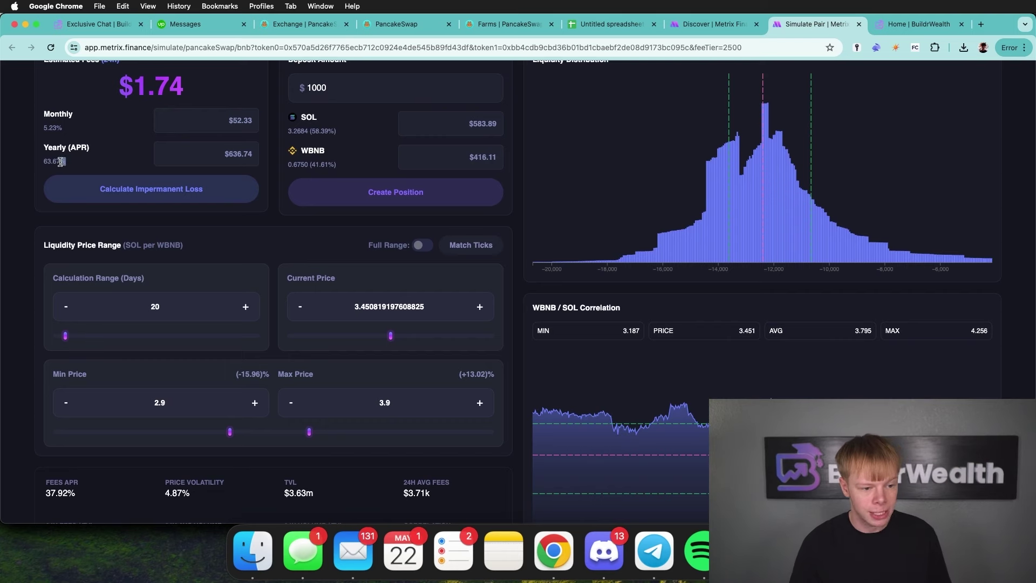
Set the simulated deposit amount to $10000.
{"action": "scroll", "coordinate": [108, 162], "scroll_direction": "up", "scroll_amount": 2}
{"action": "left_click", "coordinate": [414, 141]}
{"action": "type", "text": "0"}
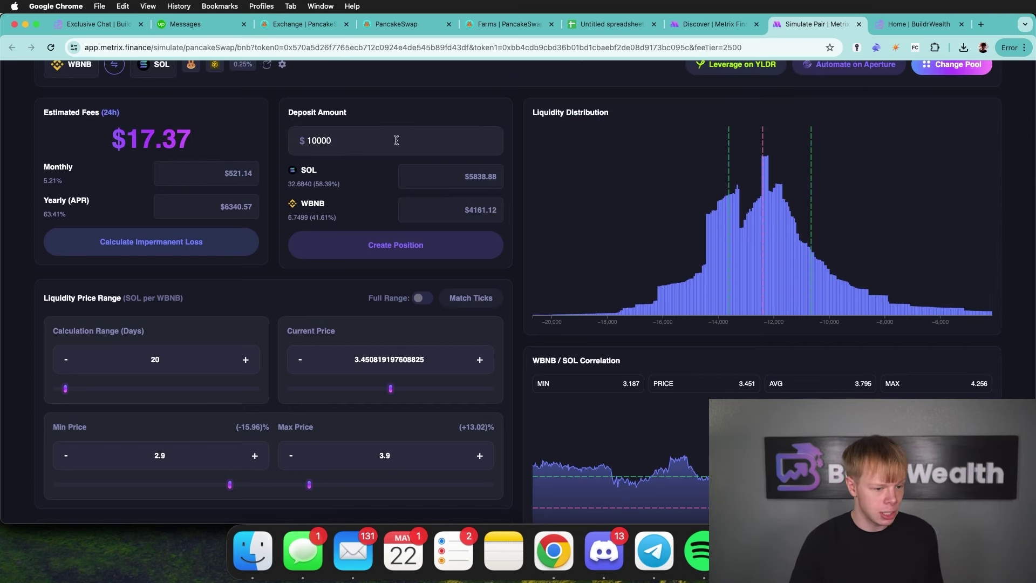
Switch to the Google Sheets spreadsheet and enter the BNB/SOL pair with its 0.25% fee tier in row 2, checking the tier in the simulation.
{"action": "left_click", "coordinate": [613, 24]}
{"action": "left_click", "coordinate": [57, 158]}
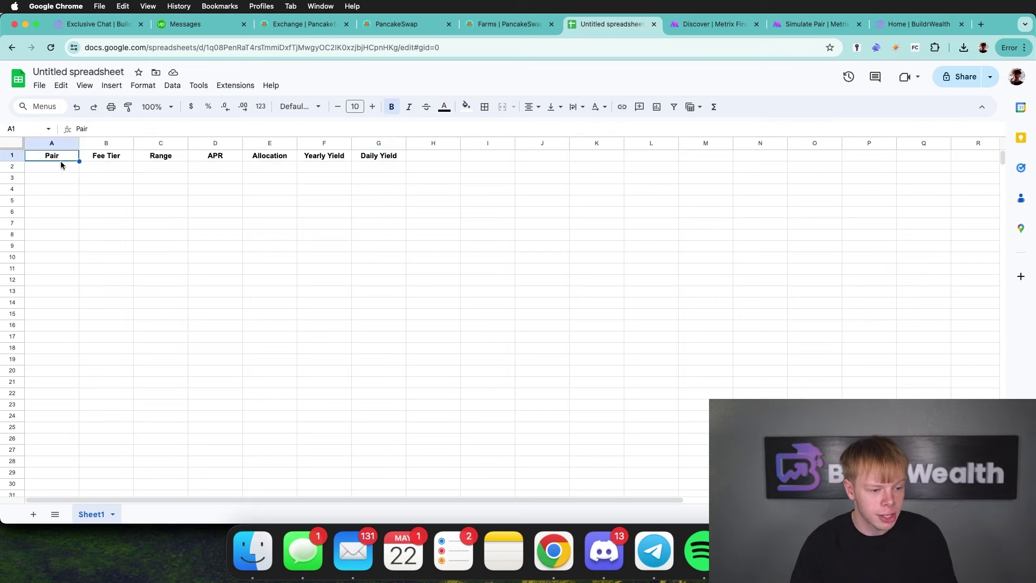
{"action": "left_click", "coordinate": [61, 166]}
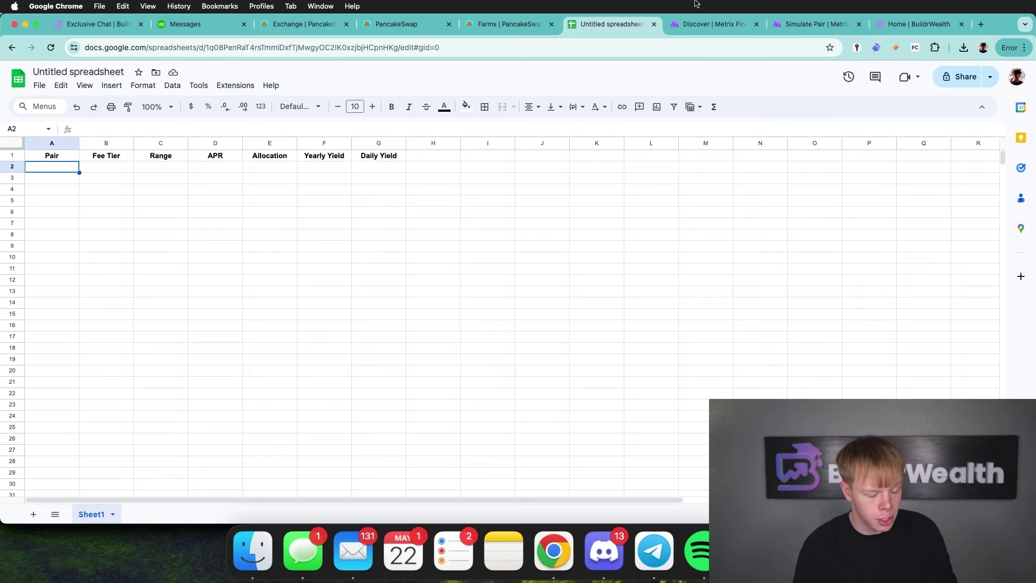
{"action": "type", "text": "WBNB/SOL"}
{"action": "left_click", "coordinate": [815, 24]}
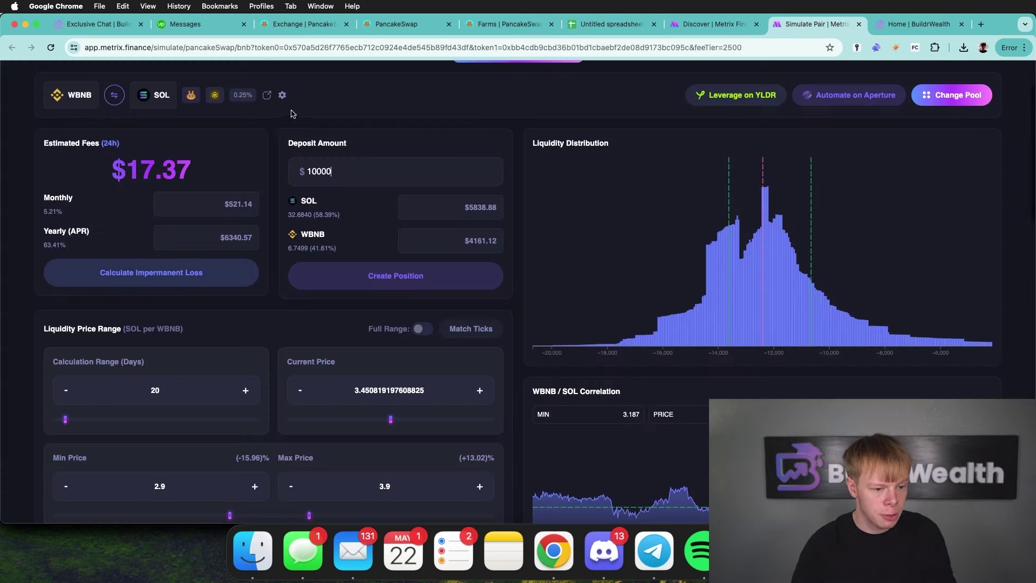
{"action": "left_click", "coordinate": [612, 24]}
{"action": "type", "text": "0"}
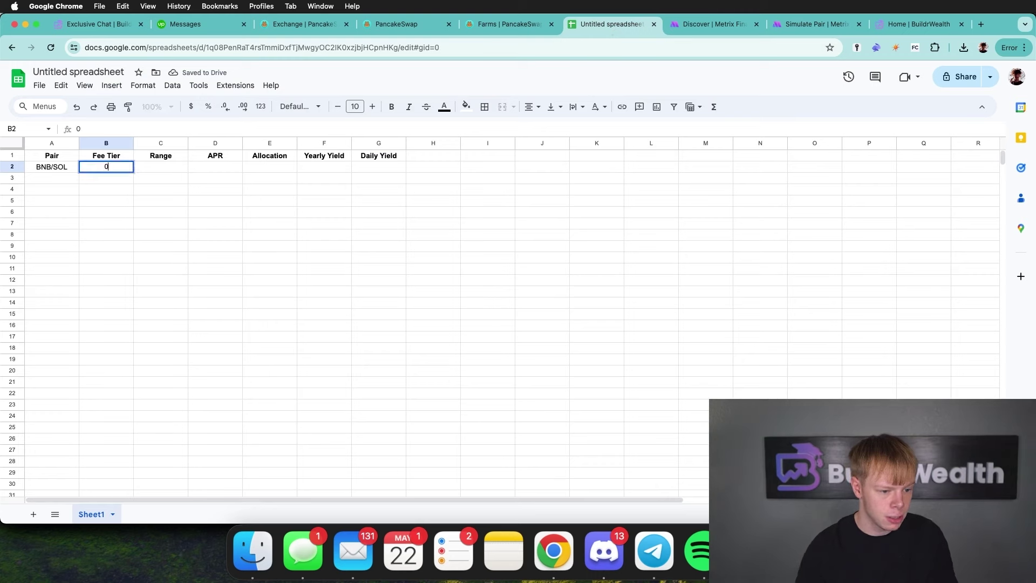
{"action": "type", "text": ".25%"}
Enter 2.9 - 3.9 as the BNB/SOL range in row 2.
{"action": "key", "text": "Tab"}
{"action": "type", "text": "2.9"}
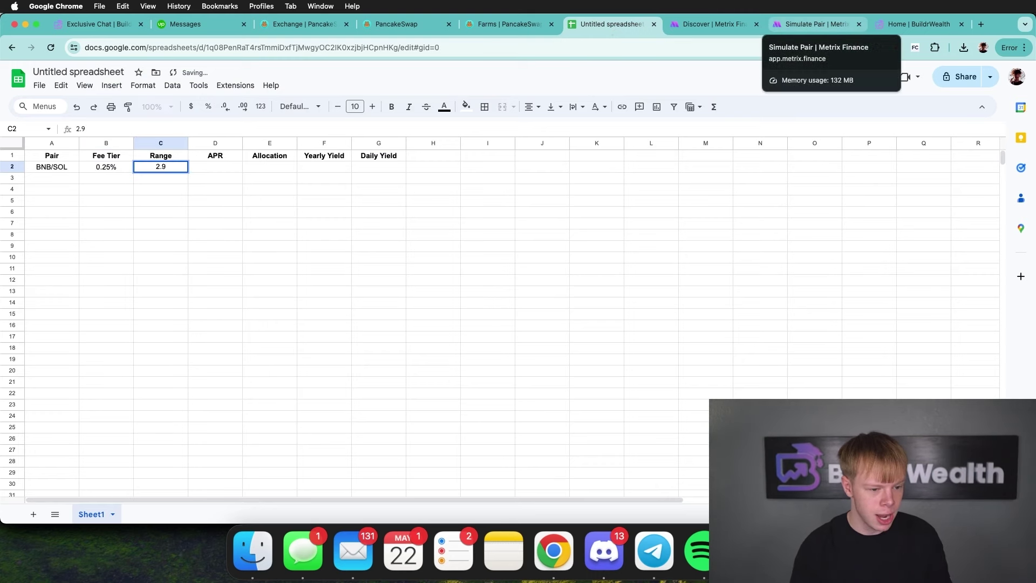
{"action": "type", "text": " - 3.9"}
{"action": "key", "text": "Return"}
Check the yearly APR in the Metrix Finance simulation and enter 65% as the BNB/SOL APR in the spreadsheet.
{"action": "key", "text": "Up"}
{"action": "key", "text": "Right"}
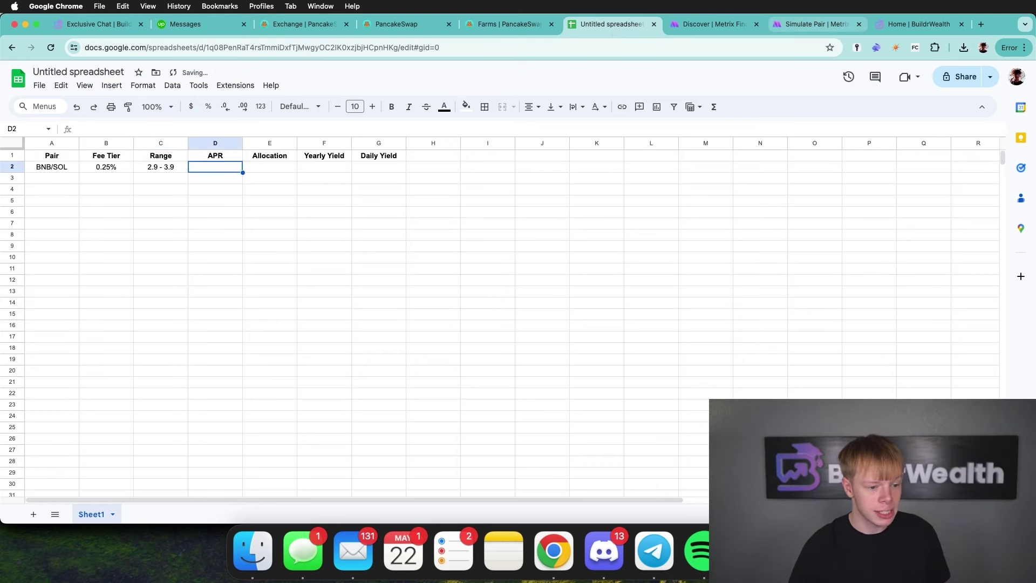
{"action": "left_click", "coordinate": [810, 27]}
{"action": "scroll", "coordinate": [518, 292], "scroll_direction": "down", "scroll_amount": 10}
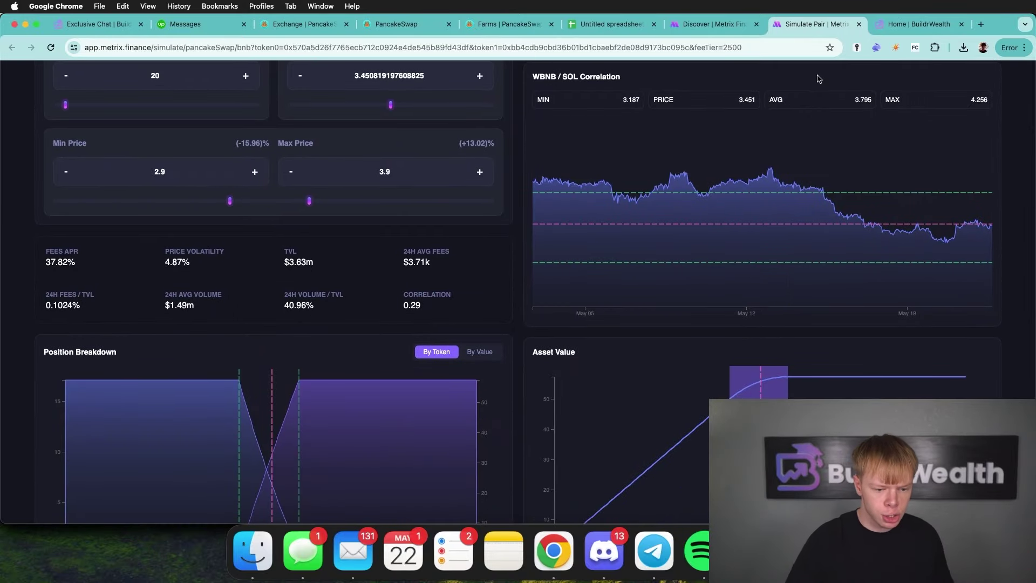
{"action": "scroll", "coordinate": [809, 113], "scroll_direction": "up", "scroll_amount": 2}
{"action": "scroll", "coordinate": [809, 113], "scroll_direction": "up", "scroll_amount": 5}
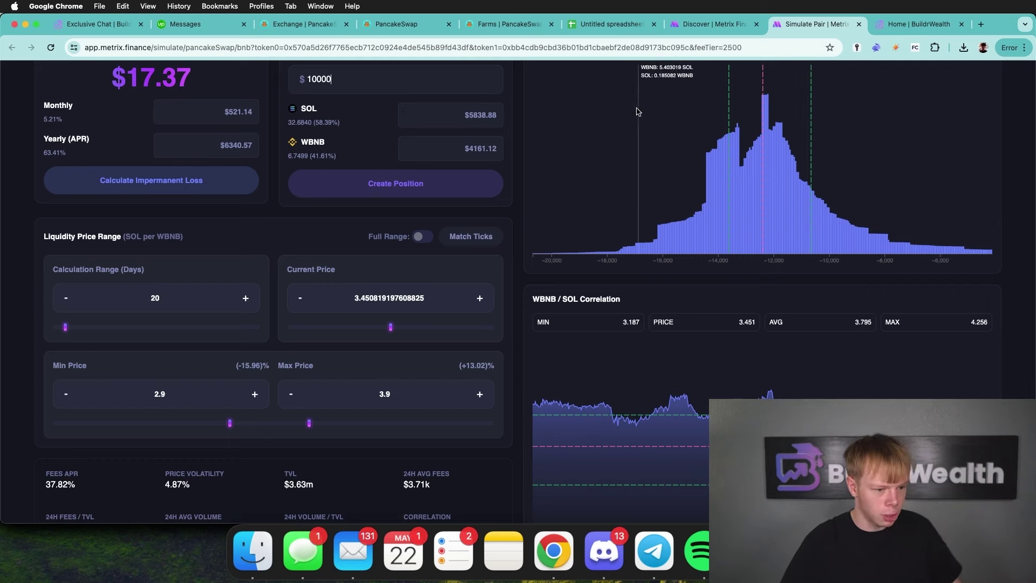
{"action": "left_click", "coordinate": [613, 24]}
{"action": "key", "text": "Return"}
Enter an allocation of $30000 for the BNB/SOL pair.
{"action": "left_click", "coordinate": [270, 166]}
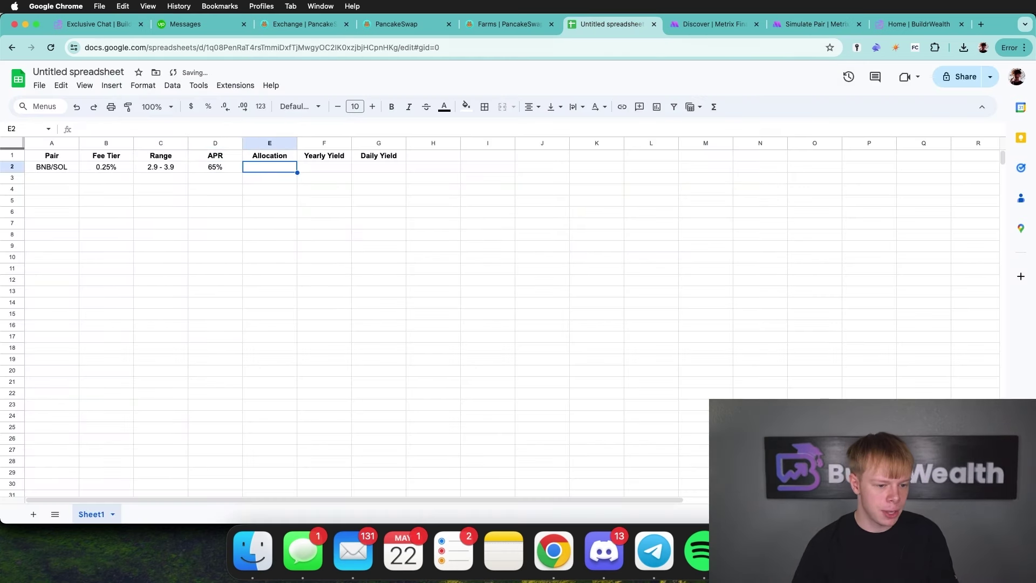
{"action": "type", "text": "$30000"}
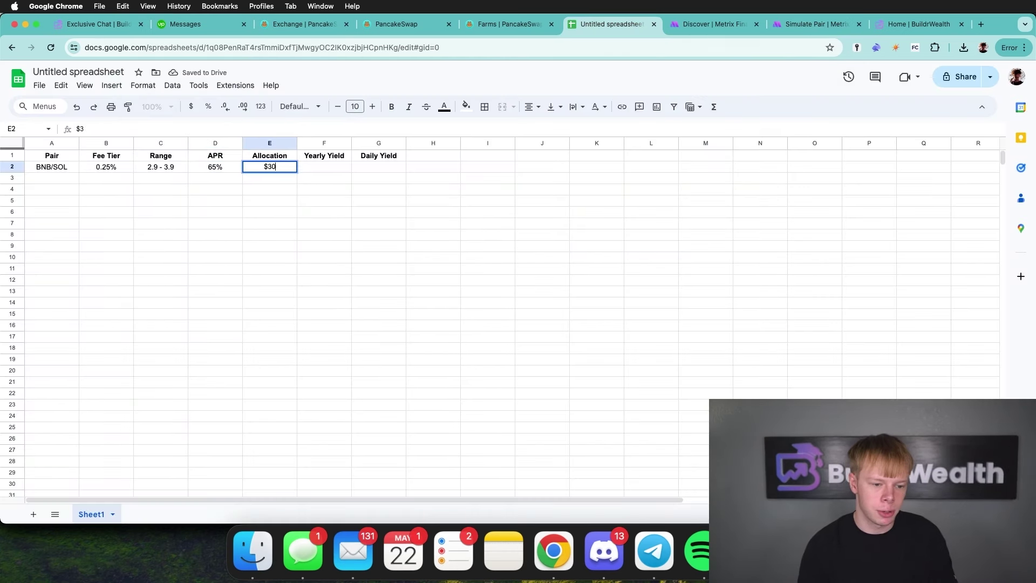
{"action": "key", "text": "Return"}
Calculate the BNB/SOL yearly yield in F2 as allocation times APR with the formula =E2*D2.
{"action": "left_click", "coordinate": [325, 167]}
{"action": "type", "text": "="}
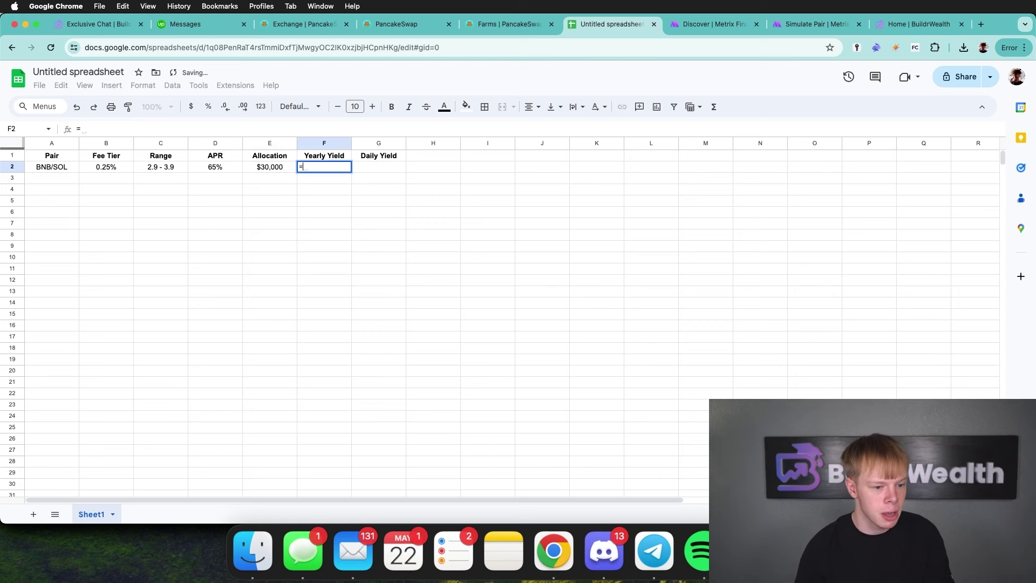
{"action": "left_click", "coordinate": [280, 168]}
{"action": "type", "text": "*"}
{"action": "left_click", "coordinate": [209, 168]}
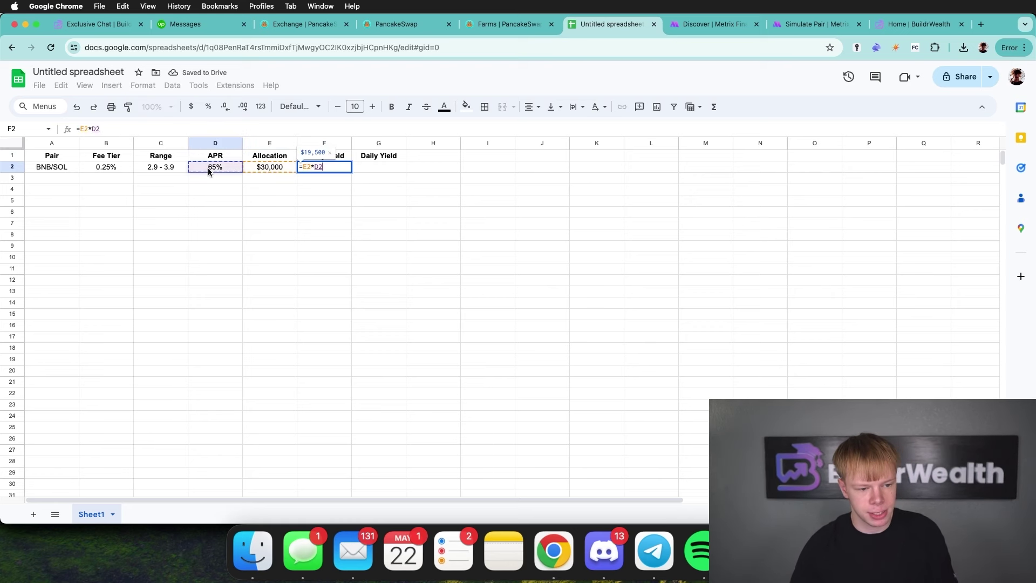
{"action": "key", "text": "Return"}
Calculate the BNB/SOL daily yield in G2 from the yearly yield with the formula =F2/365.
{"action": "key", "text": "Up"}
{"action": "key", "text": "Right"}
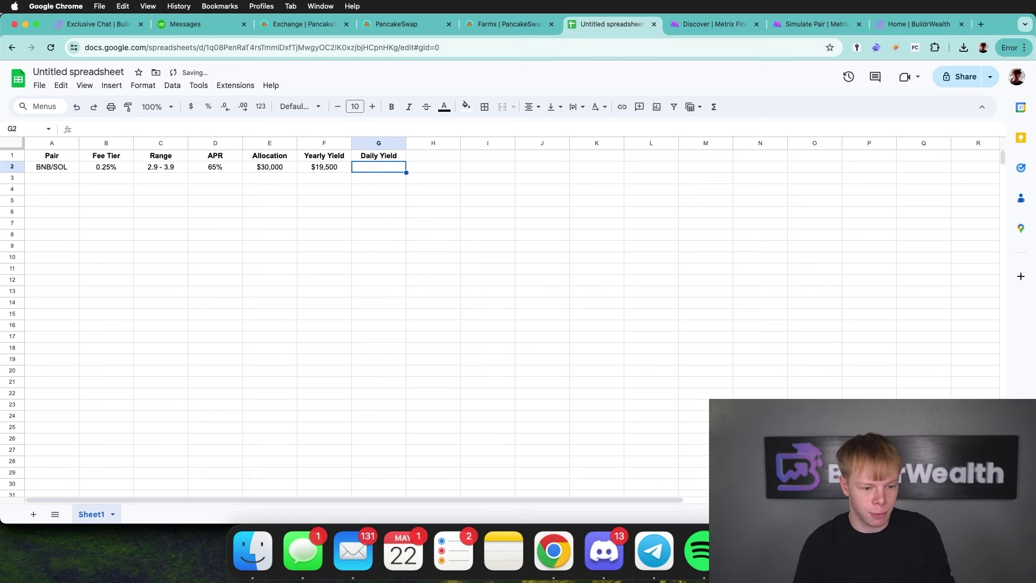
{"action": "type", "text": "="}
{"action": "left_click", "coordinate": [327, 170]}
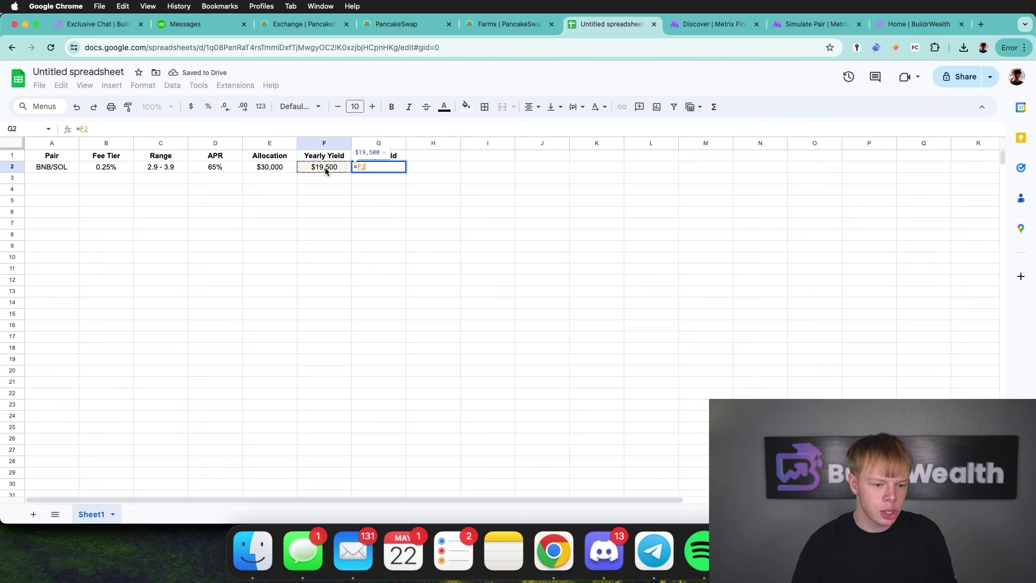
{"action": "type", "text": "/365"}
{"action": "key", "text": "Return"}
{"action": "key", "text": "Up"}
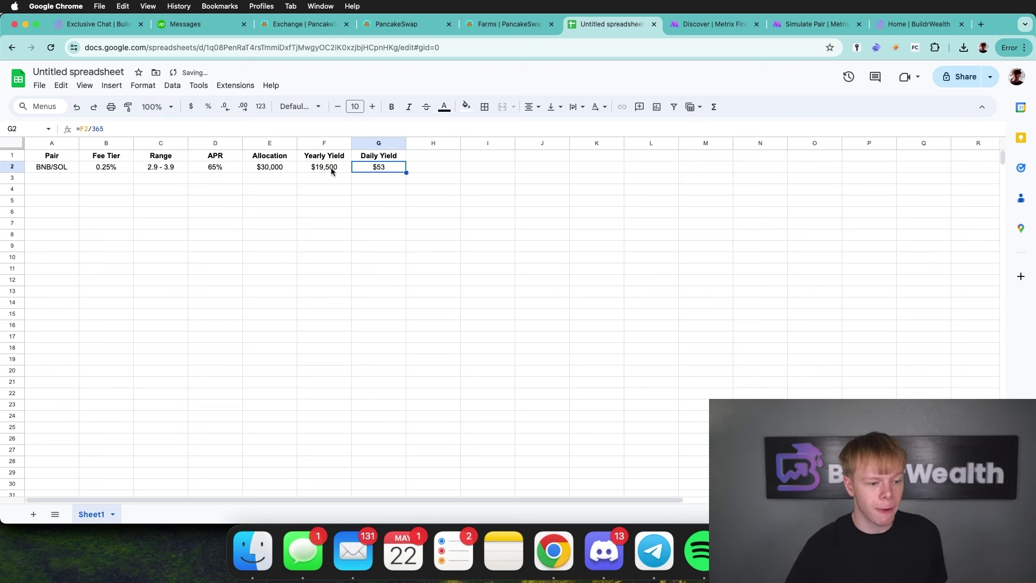
{"action": "left_click", "coordinate": [455, 187]}
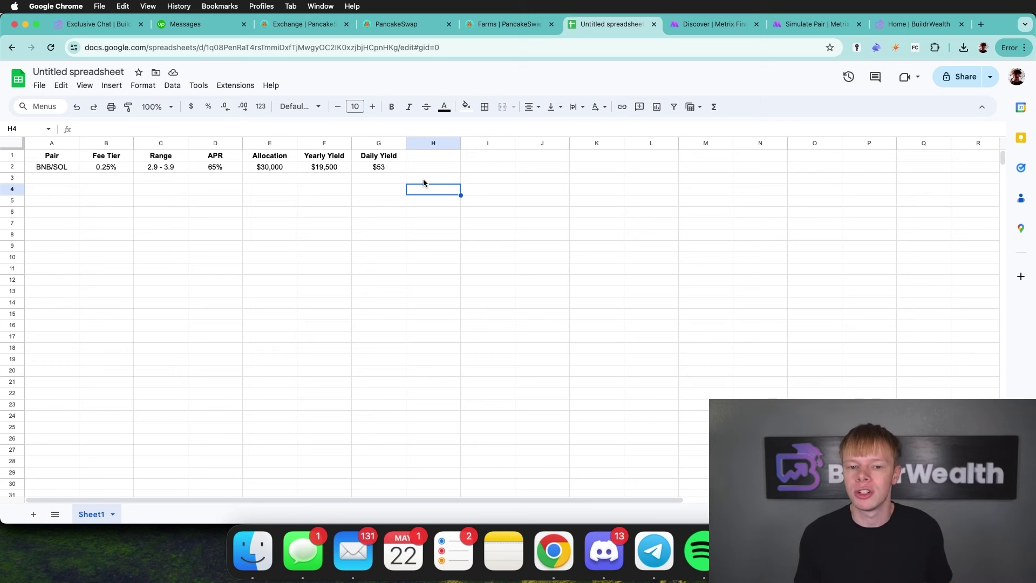
Close the SOL/WBNB simulation and remove that pool from the favorite pools in Metrix Finance.
{"action": "left_click_drag", "start_coordinate": [52, 178], "coordinate": [106, 166]}
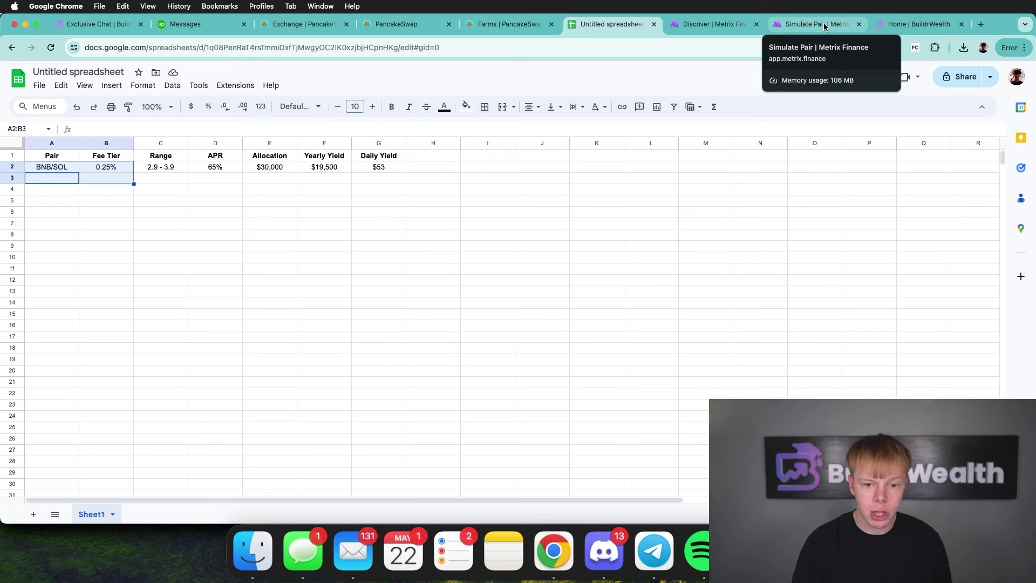
{"action": "left_click", "coordinate": [860, 28]}
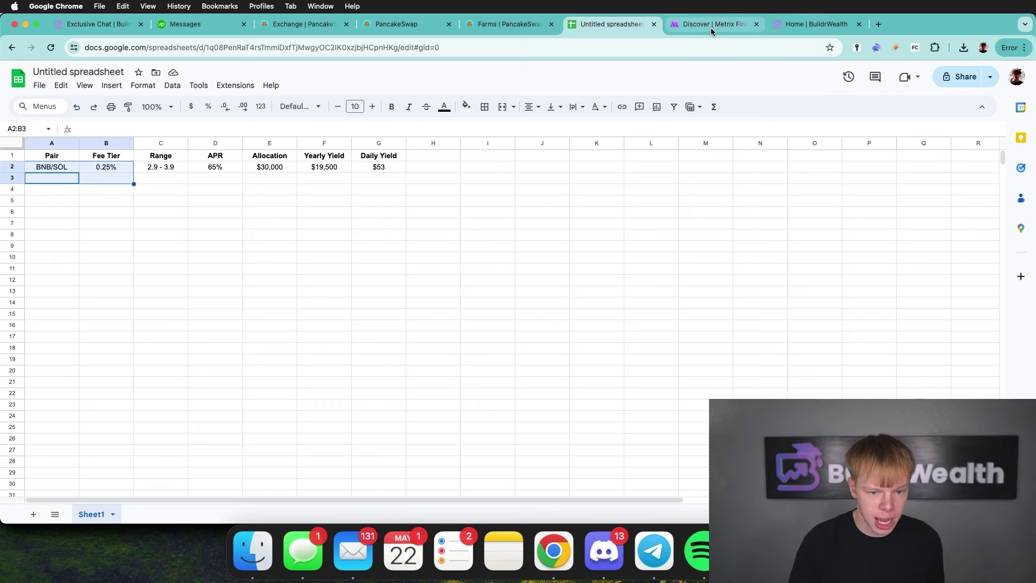
{"action": "left_click", "coordinate": [711, 27]}
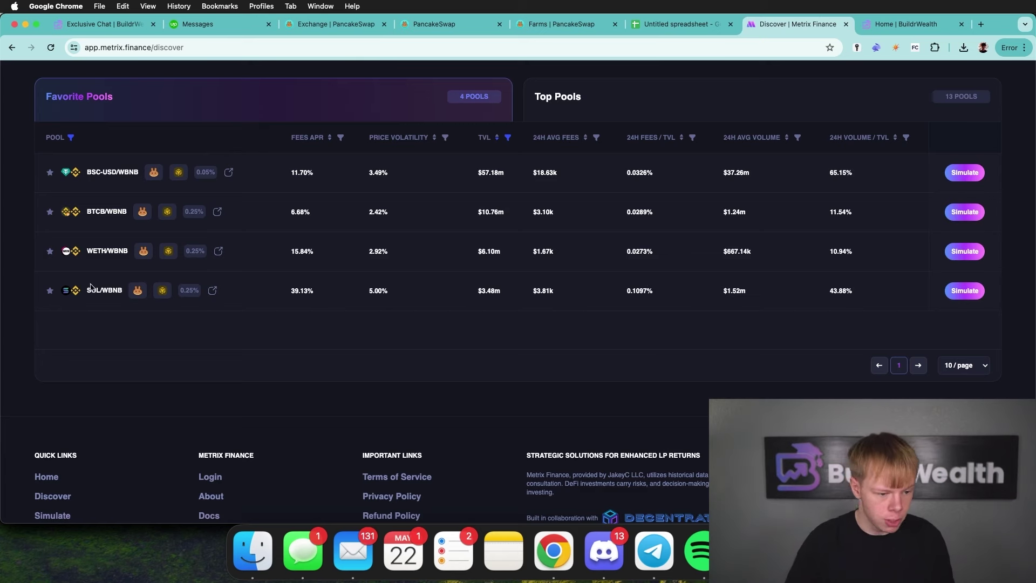
{"action": "left_click", "coordinate": [50, 291]}
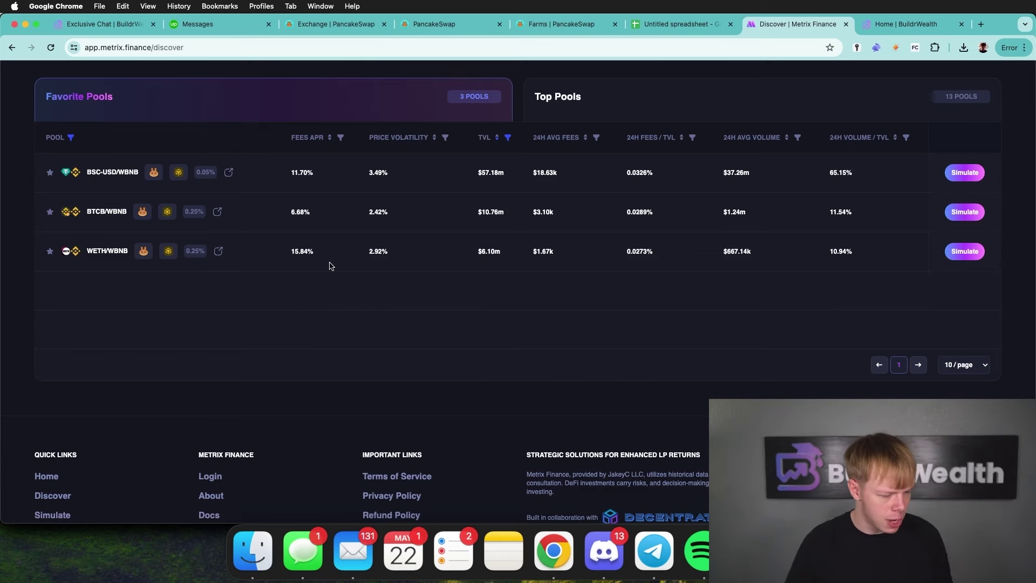
Open the simulation of the WETH/WBNB 0.25% pool and flip the pair so prices read in WBNB per WETH.
{"action": "left_click", "coordinate": [965, 252]}
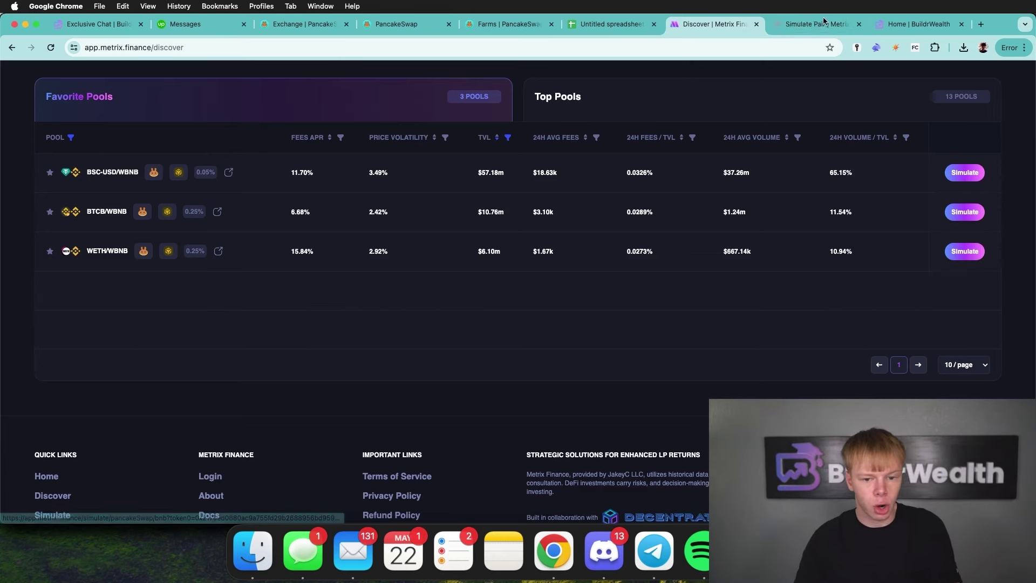
{"action": "left_click", "coordinate": [805, 27]}
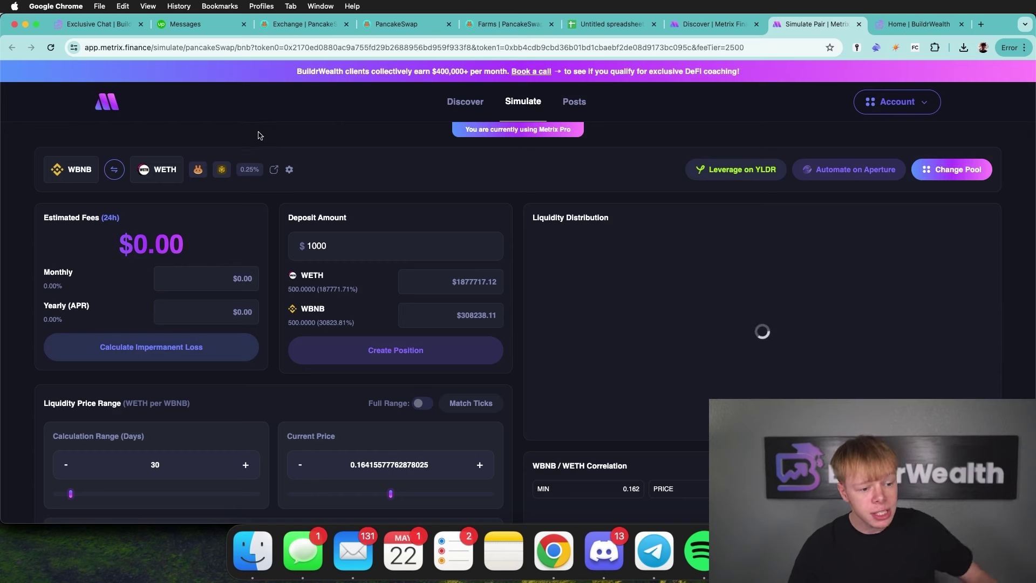
{"action": "scroll", "coordinate": [197, 161], "scroll_direction": "down", "scroll_amount": 3}
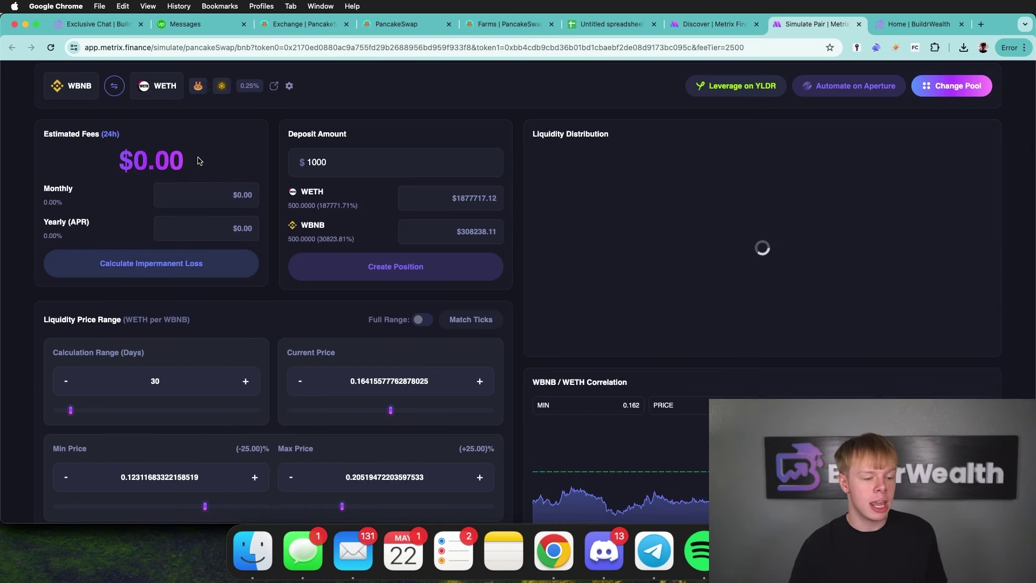
{"action": "left_click", "coordinate": [119, 90]}
Set the minimum price to 3 WBNB per WETH and check the estimated fees and liquidity distribution.
{"action": "scroll", "coordinate": [240, 154], "scroll_direction": "down", "scroll_amount": 5}
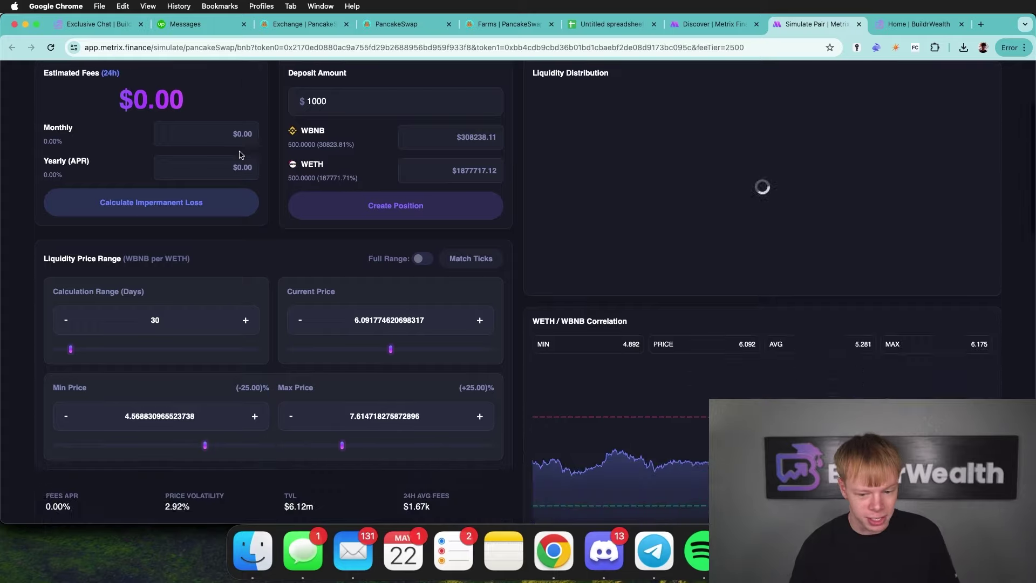
{"action": "scroll", "coordinate": [247, 153], "scroll_direction": "up", "scroll_amount": 4}
{"action": "scroll", "coordinate": [244, 227], "scroll_direction": "down", "scroll_amount": 2}
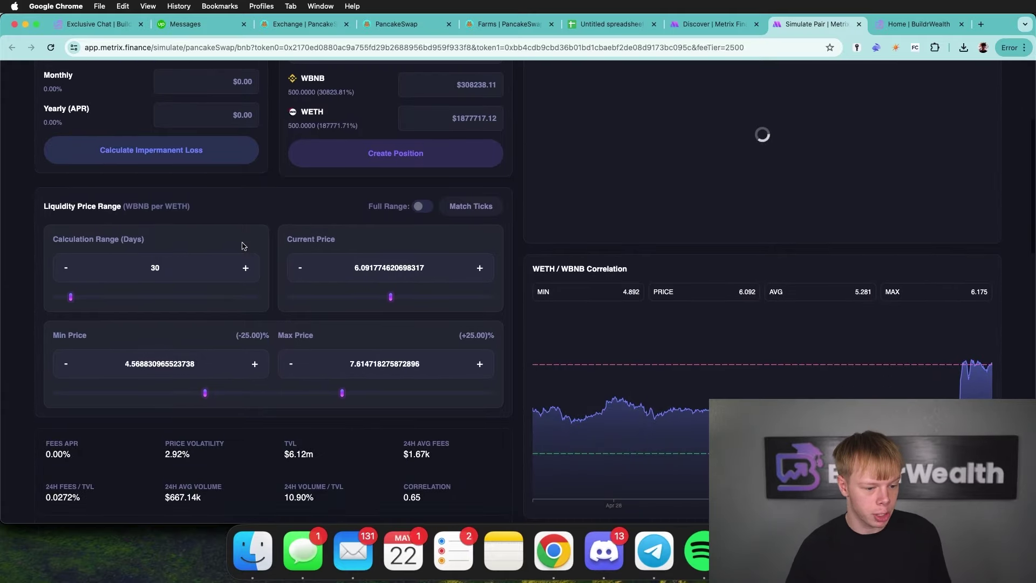
{"action": "double_click", "coordinate": [180, 360]}
{"action": "type", "text": "3"}
{"action": "scroll", "coordinate": [180, 360], "scroll_direction": "down", "scroll_amount": 3}
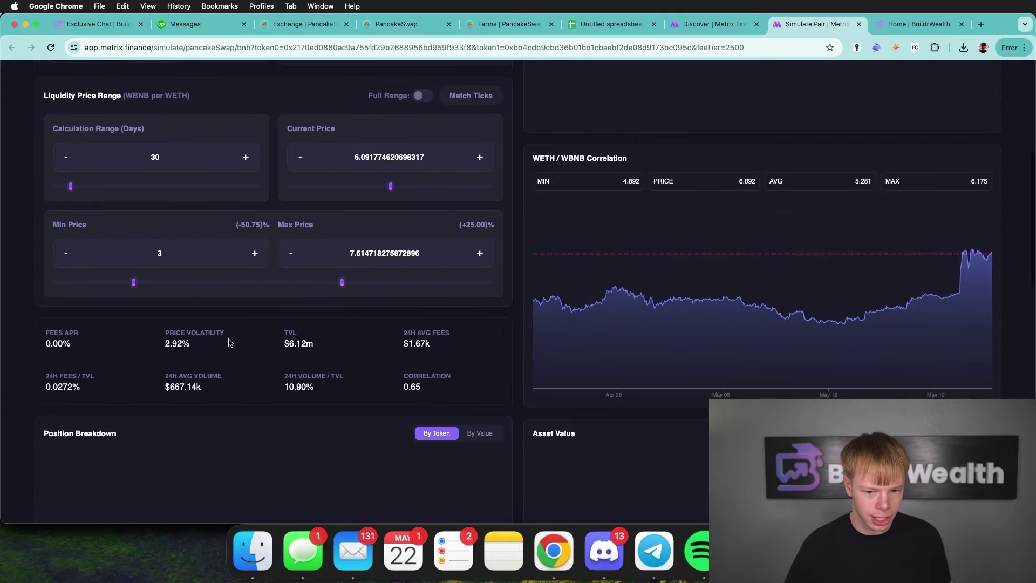
{"action": "scroll", "coordinate": [229, 340], "scroll_direction": "up", "scroll_amount": 4}
{"action": "scroll", "coordinate": [230, 340], "scroll_direction": "up", "scroll_amount": 1}
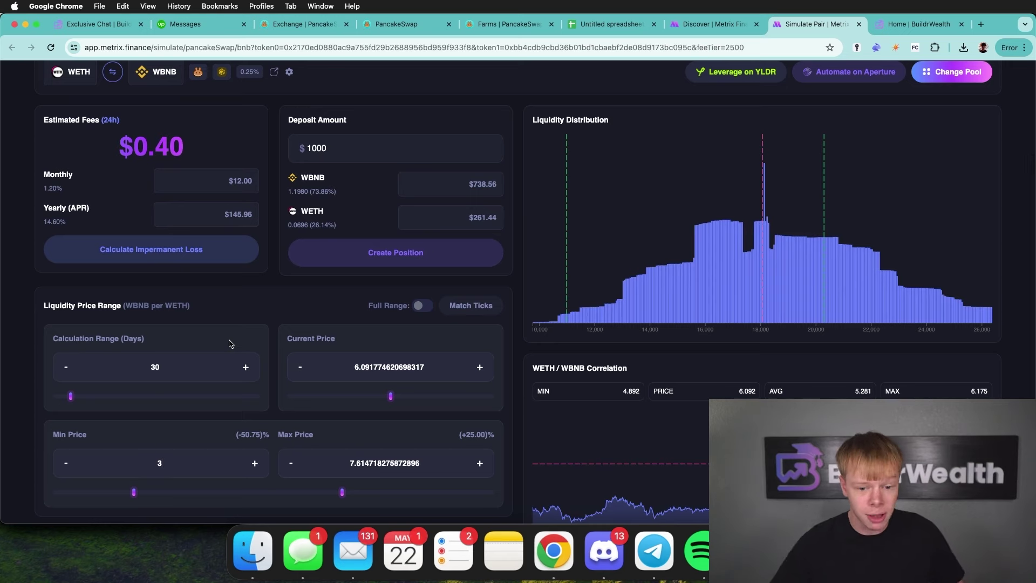
Set the calculation range to 20 days and review the WETH/WBNB correlation chart and estimated fees.
{"action": "scroll", "coordinate": [278, 312], "scroll_direction": "down", "scroll_amount": 4}
{"action": "double_click", "coordinate": [190, 239]}
{"action": "type", "text": "20"}
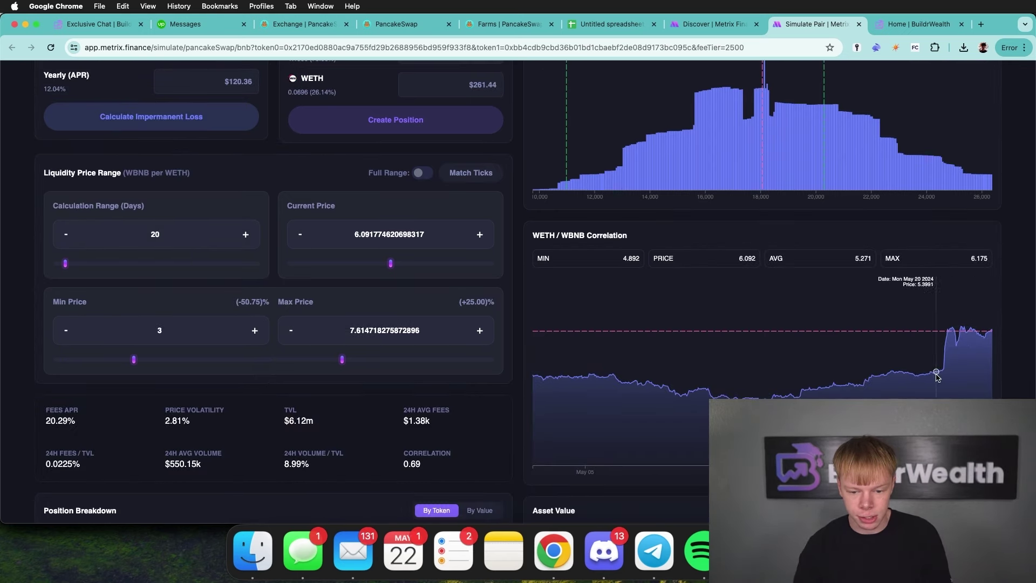
{"action": "scroll", "coordinate": [939, 380], "scroll_direction": "up", "scroll_amount": 2}
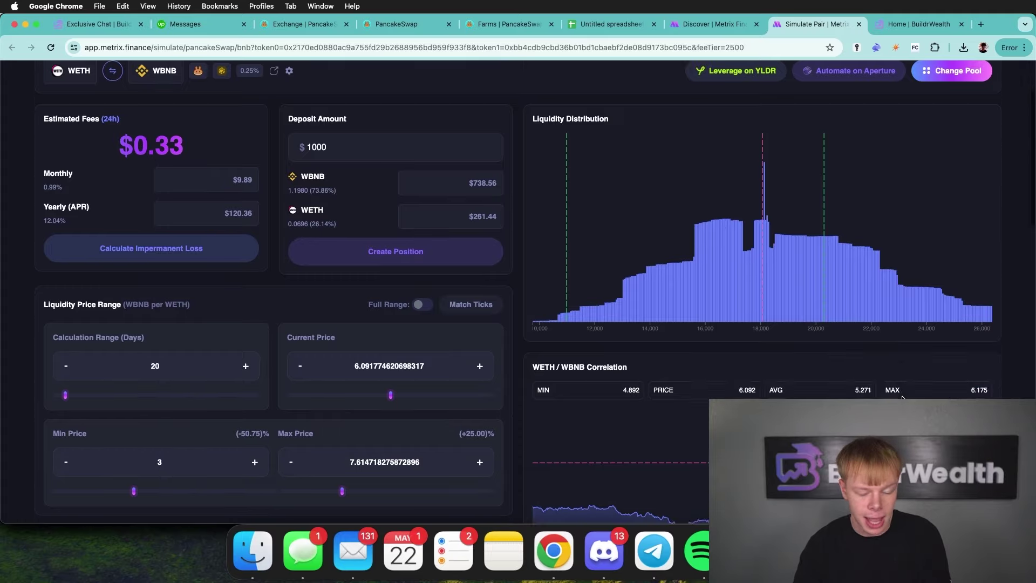
{"action": "scroll", "coordinate": [912, 394], "scroll_direction": "down", "scroll_amount": 1}
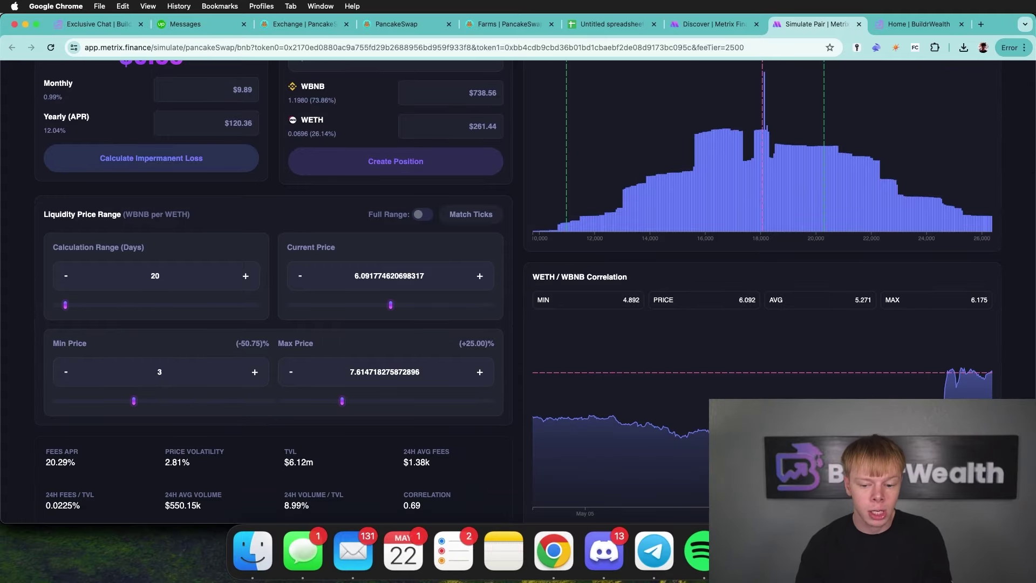
Narrow the WETH/WBNB liquidity range to a maximum price of +2% and a minimum price of -16%.
{"action": "scroll", "coordinate": [756, 345], "scroll_direction": "down", "scroll_amount": 3}
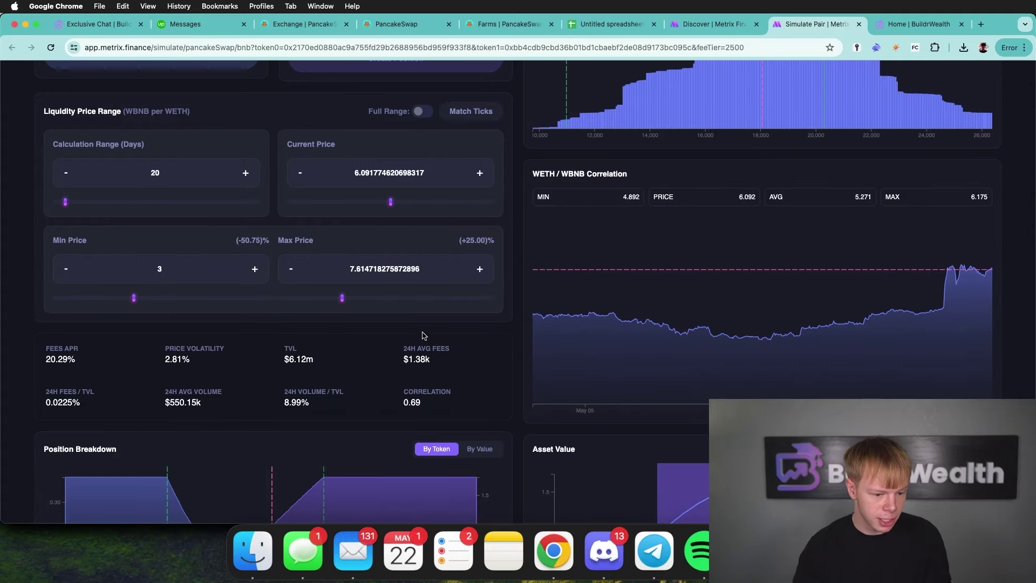
{"action": "left_click_drag", "start_coordinate": [340, 297], "coordinate": [279, 296]}
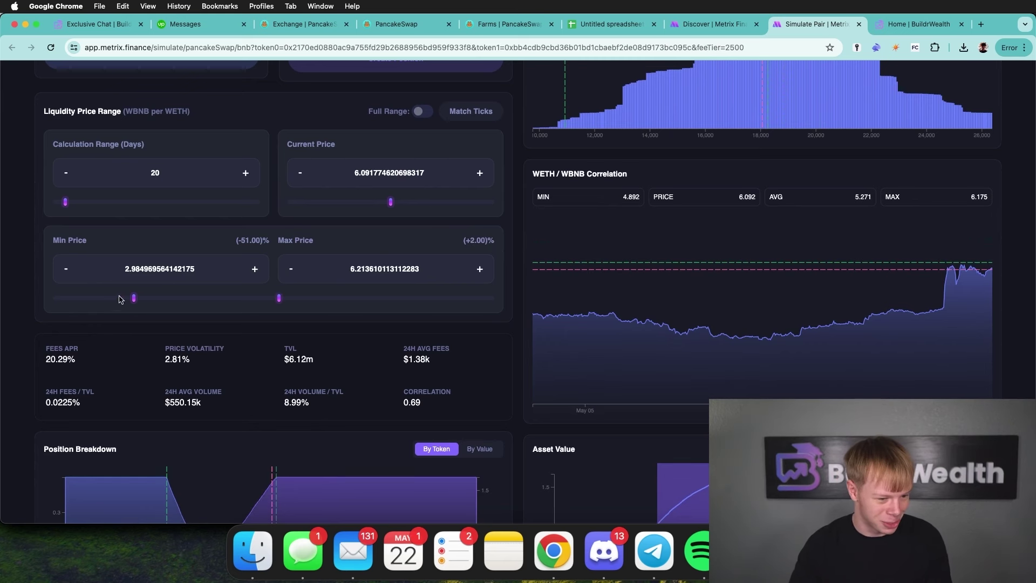
{"action": "left_click_drag", "start_coordinate": [132, 298], "coordinate": [218, 300]}
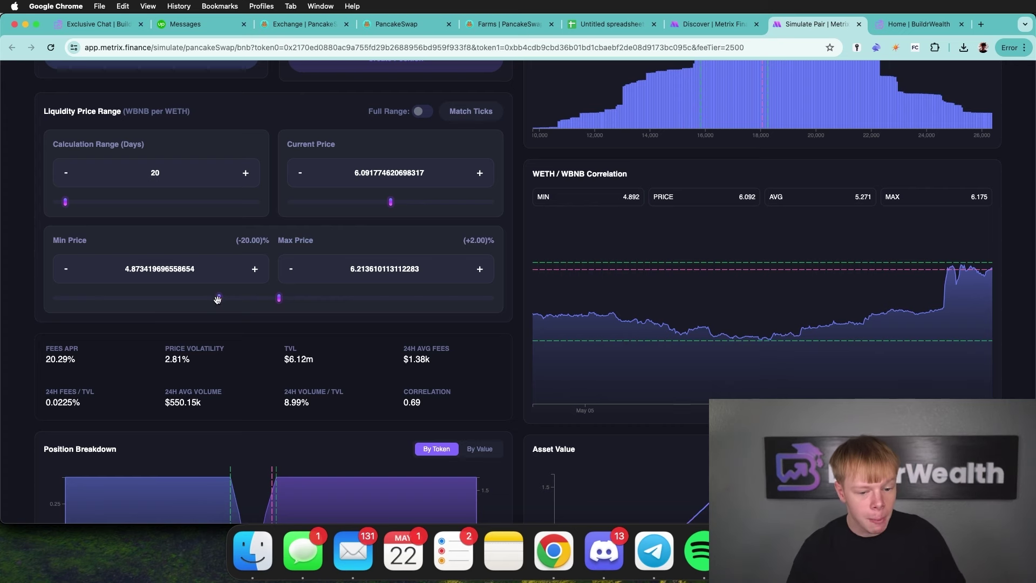
{"action": "left_click_drag", "start_coordinate": [218, 300], "coordinate": [229, 301]}
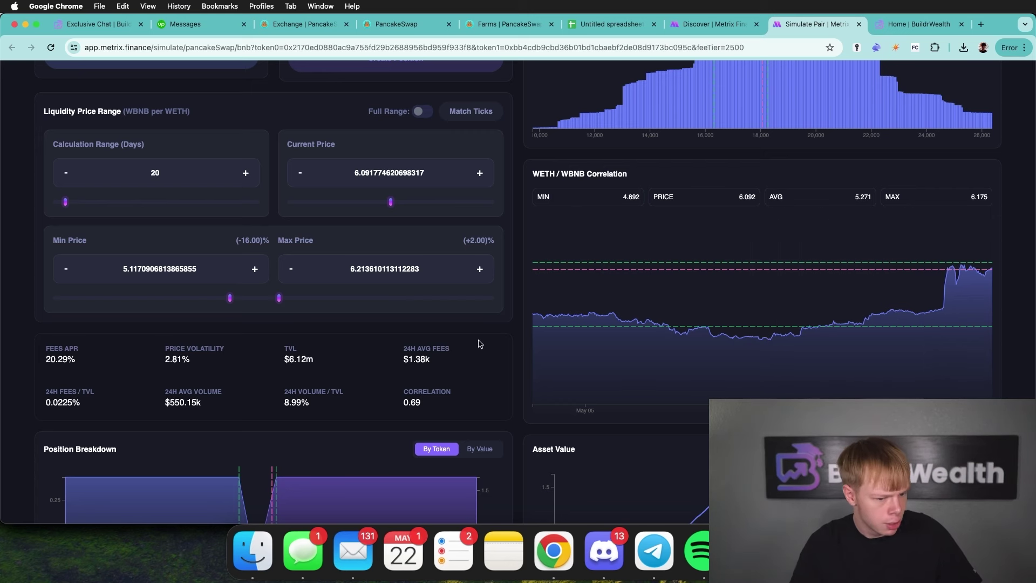
Set the WETH/WBNB liquidity range to a minimum price of 5.2 and a maximum price of 7 WBNB per WETH.
{"action": "double_click", "coordinate": [163, 269]}
{"action": "type", "text": "5.1"}
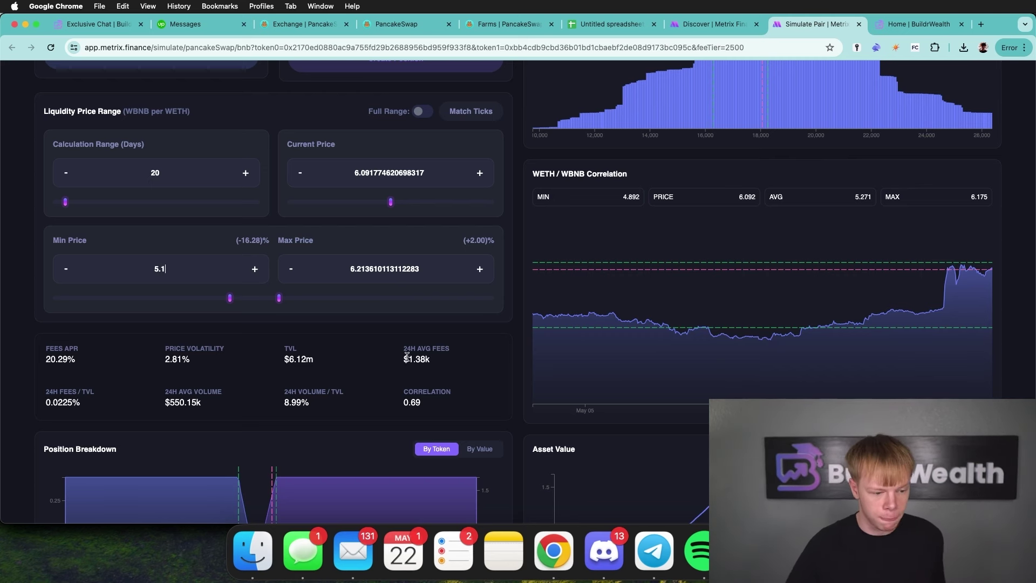
{"action": "left_click_drag", "start_coordinate": [279, 297], "coordinate": [312, 306]}
{"action": "scroll", "coordinate": [380, 332], "scroll_direction": "up", "scroll_amount": 3}
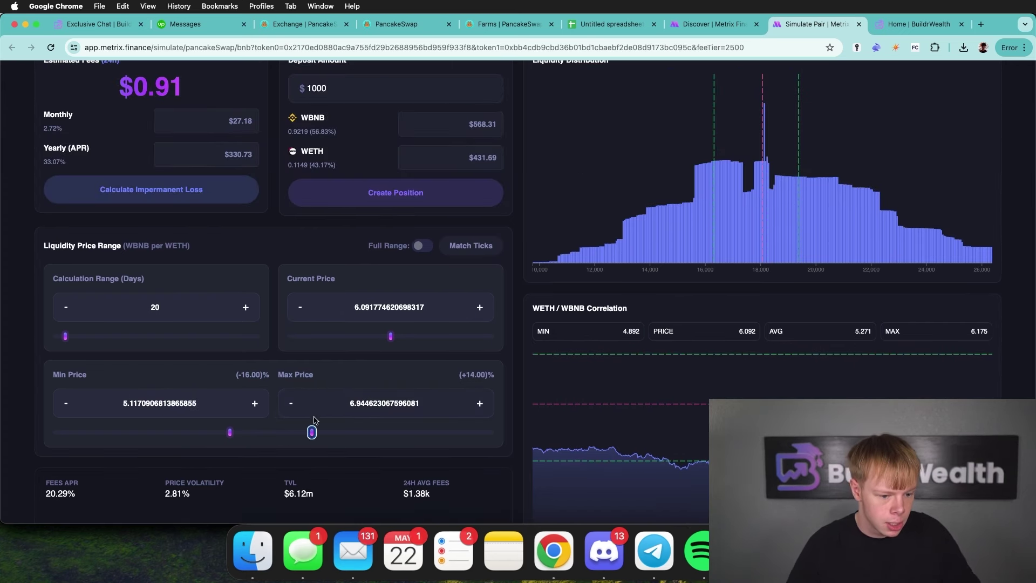
{"action": "left_click_drag", "start_coordinate": [311, 433], "coordinate": [314, 433]}
{"action": "double_click", "coordinate": [371, 397]}
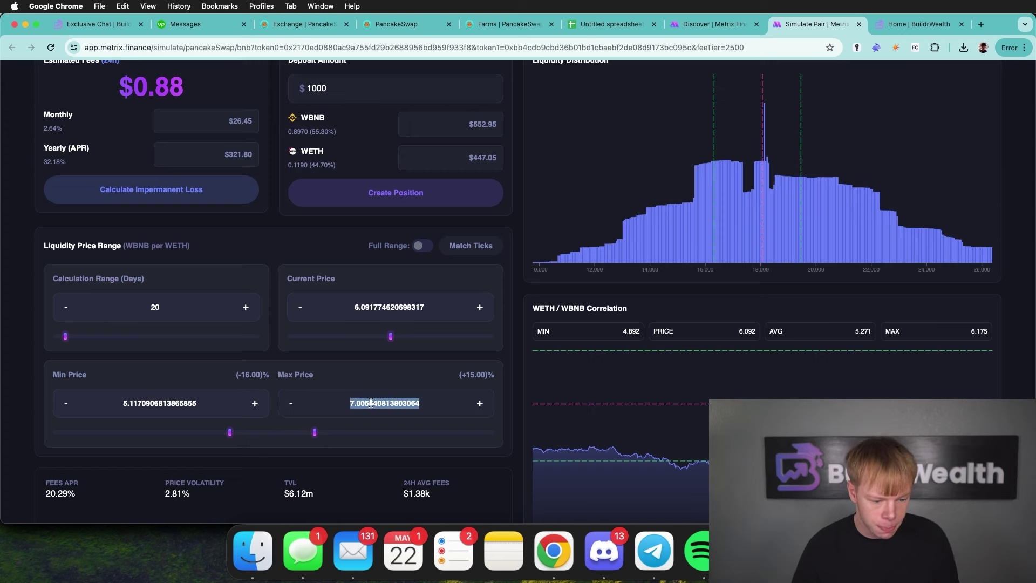
{"action": "type", "text": "7"}
{"action": "double_click", "coordinate": [178, 397]}
{"action": "type", "text": "5.2"}
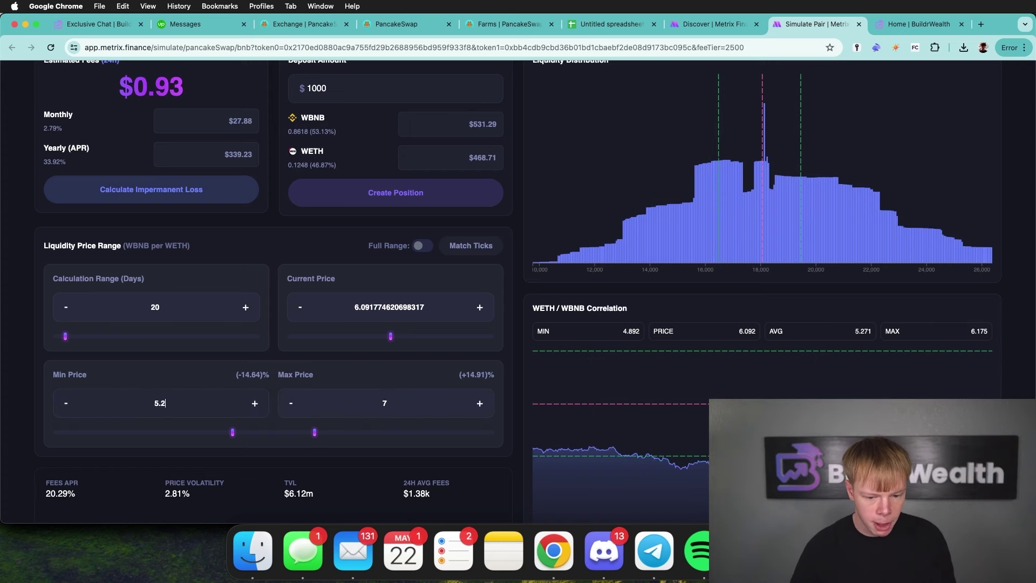
Review the yearly APR, the pool statistics, and the TVL and volume history over the 20-day calculation range.
{"action": "scroll", "coordinate": [784, 378], "scroll_direction": "down", "scroll_amount": 2}
{"action": "scroll", "coordinate": [783, 378], "scroll_direction": "up", "scroll_amount": 2}
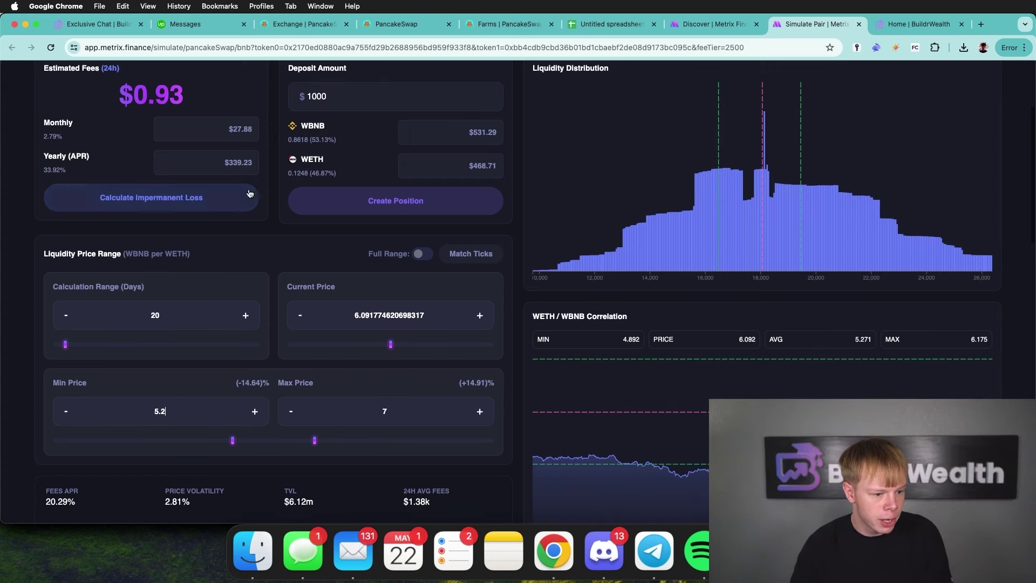
{"action": "left_click_drag", "start_coordinate": [60, 171], "coordinate": [44, 169]}
{"action": "scroll", "coordinate": [215, 174], "scroll_direction": "down", "scroll_amount": 15}
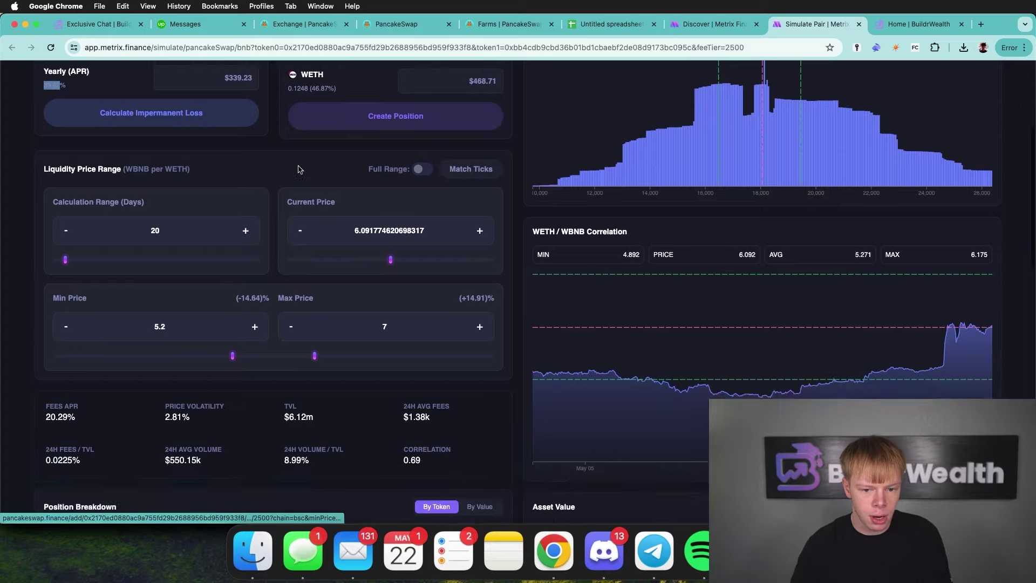
{"action": "scroll", "coordinate": [310, 178], "scroll_direction": "up", "scroll_amount": 1}
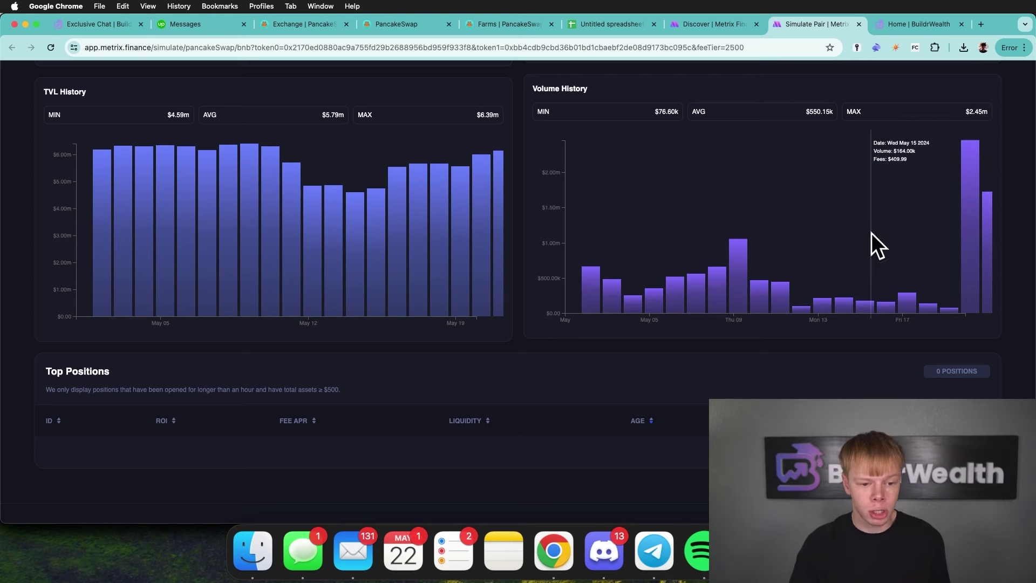
{"action": "scroll", "coordinate": [871, 237], "scroll_direction": "up", "scroll_amount": 15}
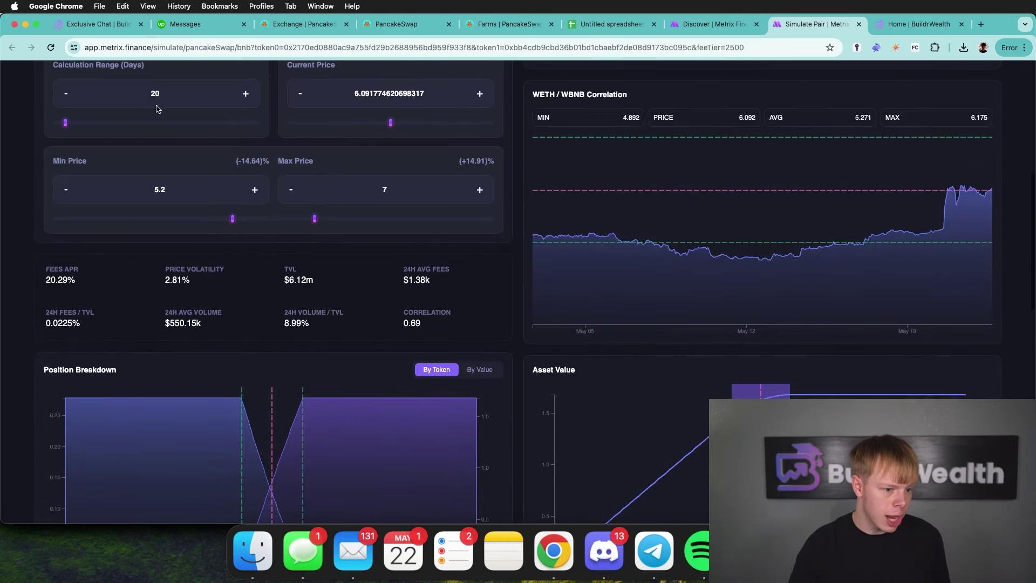
{"action": "scroll", "coordinate": [171, 96], "scroll_direction": "down", "scroll_amount": 10}
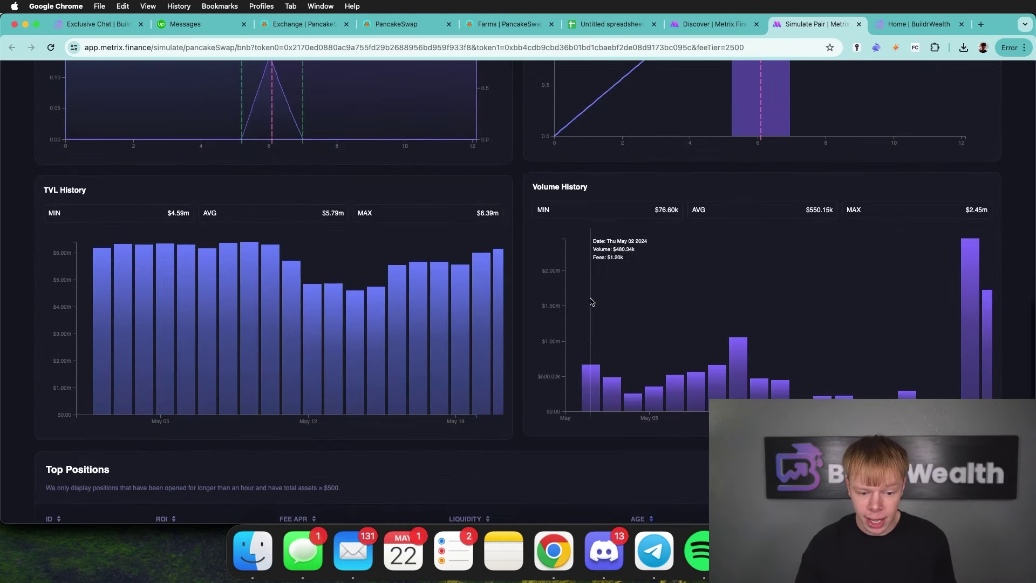
{"action": "scroll", "coordinate": [971, 291], "scroll_direction": "down", "scroll_amount": 1}
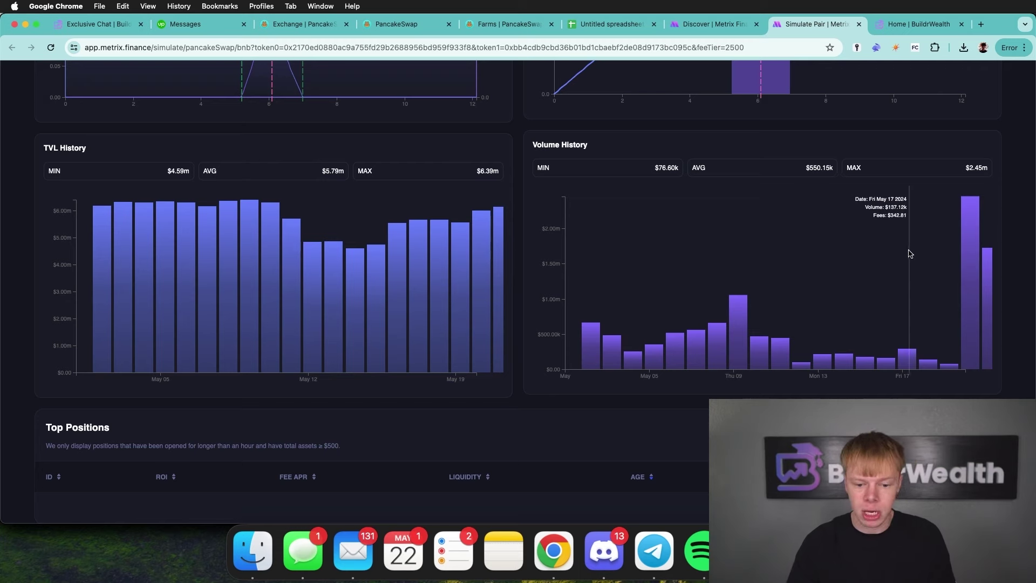
{"action": "scroll", "coordinate": [943, 255], "scroll_direction": "up", "scroll_amount": 10}
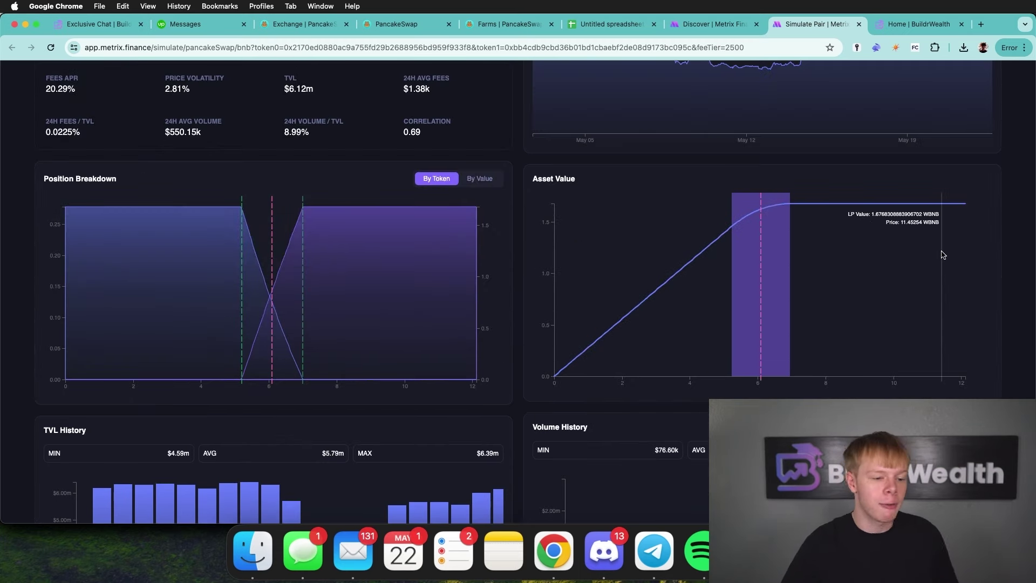
{"action": "scroll", "coordinate": [927, 255], "scroll_direction": "up", "scroll_amount": 1}
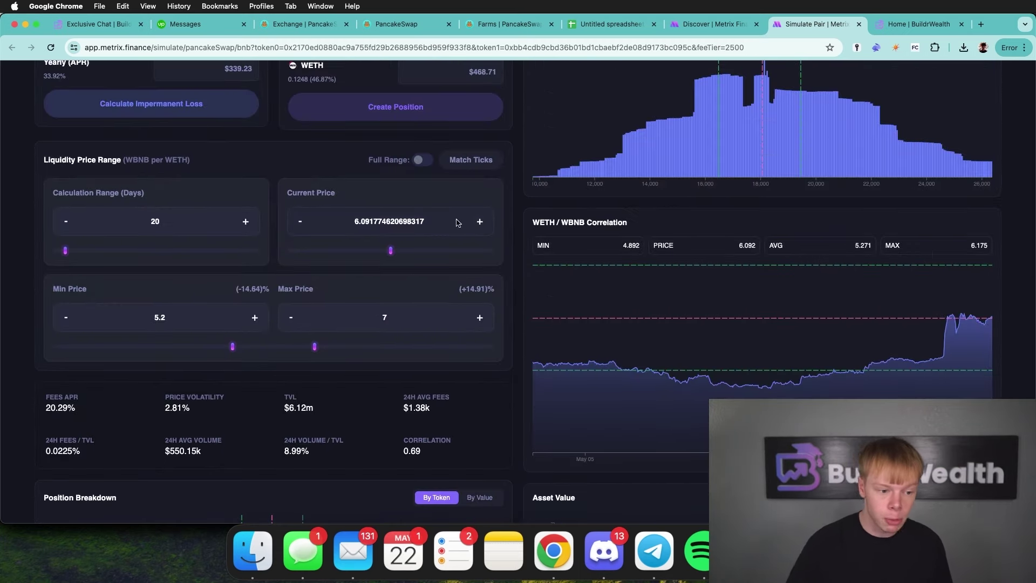
Shorten the calculation range to 5 days and check the yearly APR.
{"action": "double_click", "coordinate": [155, 221]}
{"action": "type", "text": "5"}
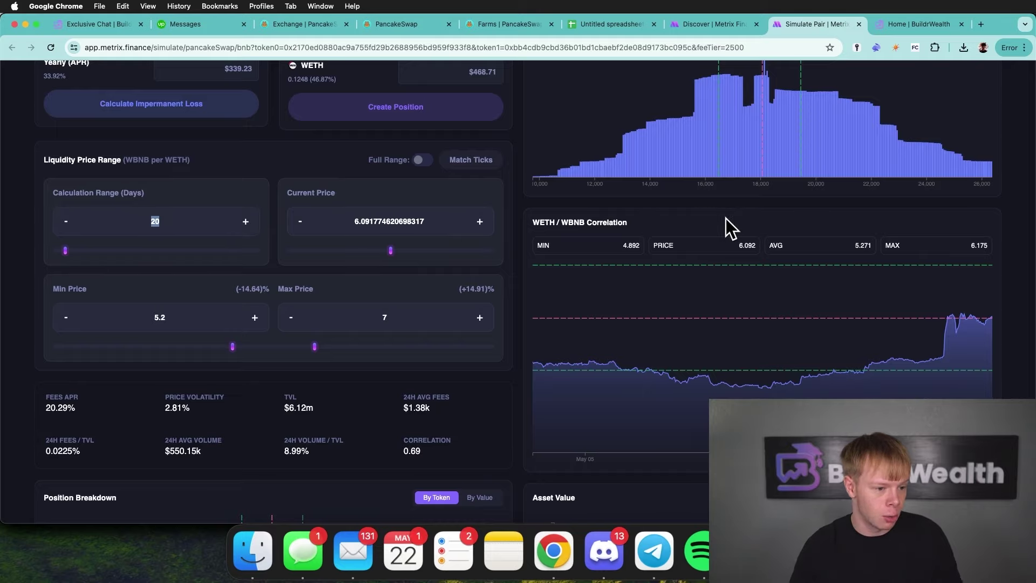
{"action": "scroll", "coordinate": [726, 226], "scroll_direction": "up", "scroll_amount": 2}
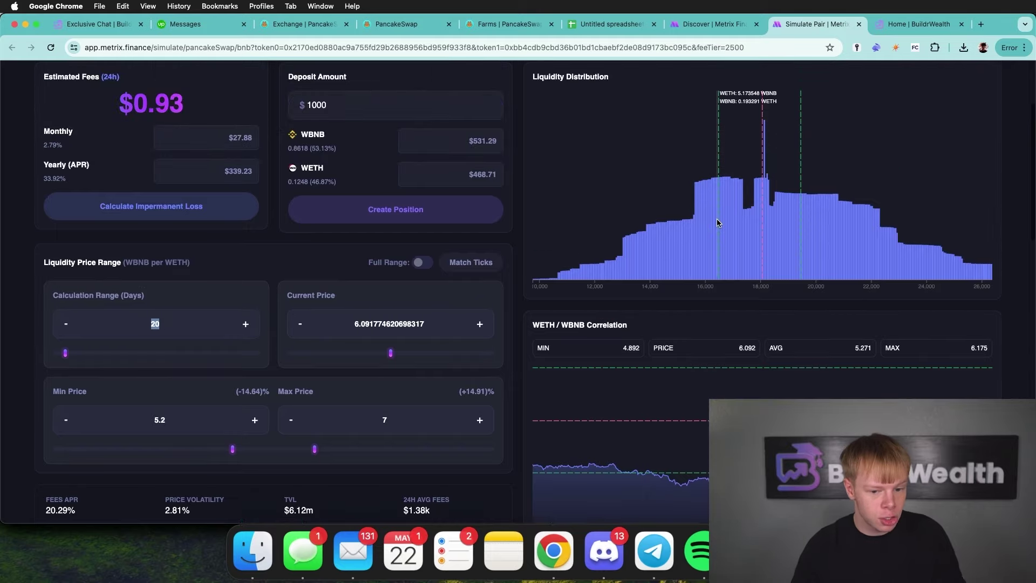
{"action": "double_click", "coordinate": [52, 178]}
Switch to the spreadsheet and start a second row with pair ETH/BNB in A3 and an APR of 55% in D3.
{"action": "left_click", "coordinate": [606, 28]}
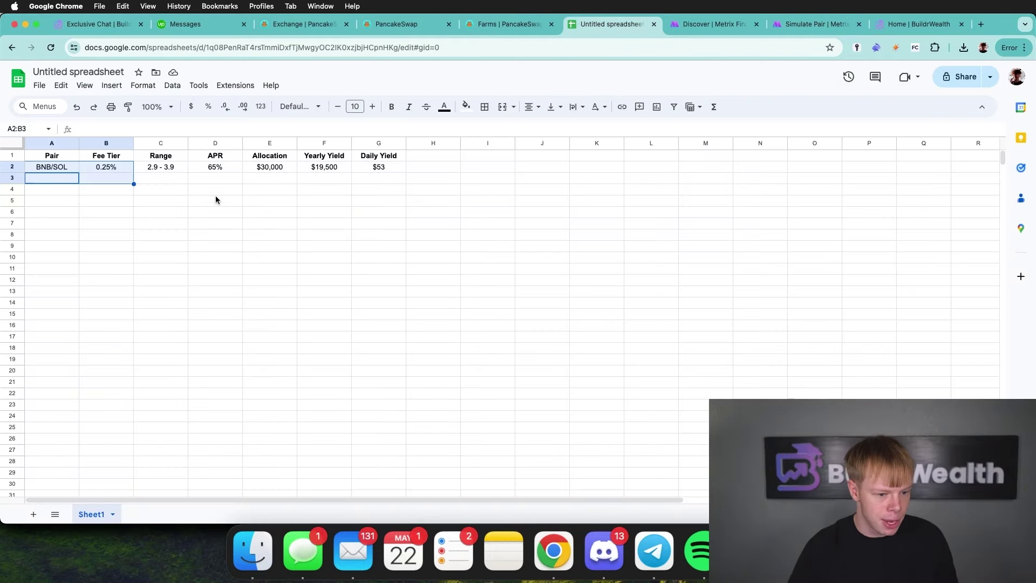
{"action": "left_click", "coordinate": [303, 180]}
{"action": "left_click", "coordinate": [216, 180]}
{"action": "type", "text": "55%"}
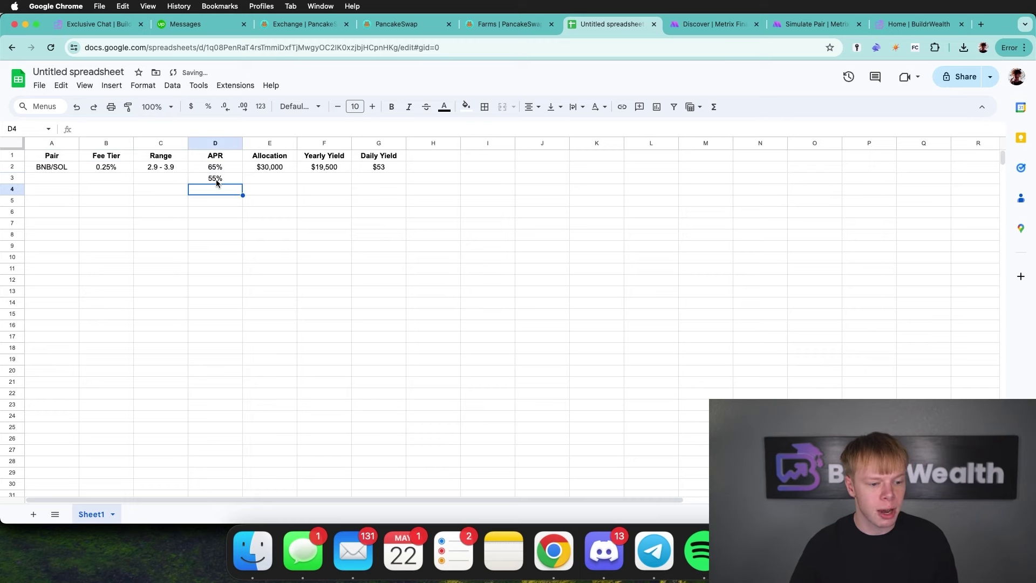
{"action": "key", "text": "Return"}
{"action": "left_click", "coordinate": [52, 178]}
{"action": "type", "text": "ETH/BNB"}
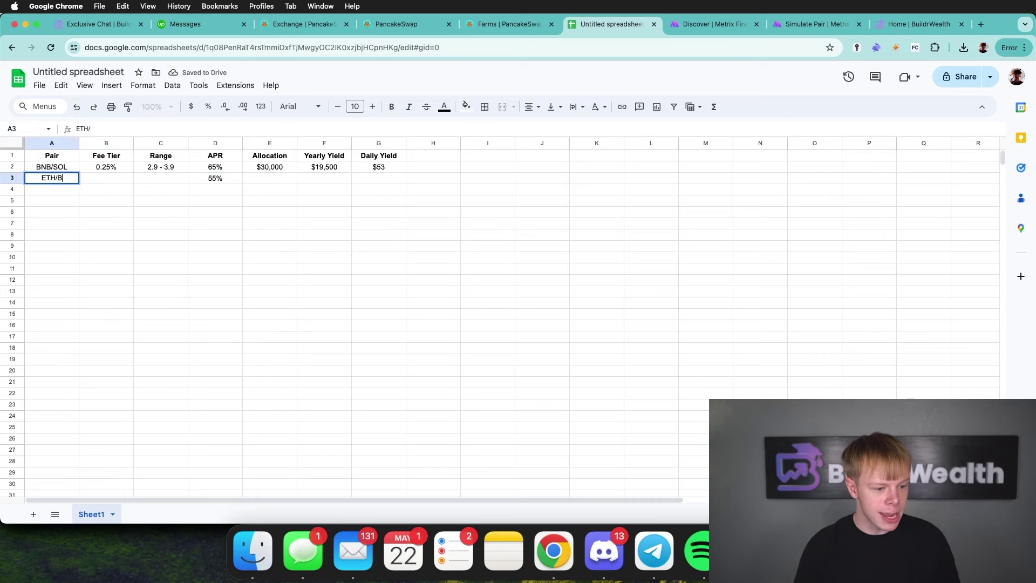
{"action": "key", "text": "Return"}
Look up the pool's fee tier in the simulation and enter 0.25% in B3 of the spreadsheet.
{"action": "left_click", "coordinate": [106, 178]}
{"action": "left_click", "coordinate": [815, 24]}
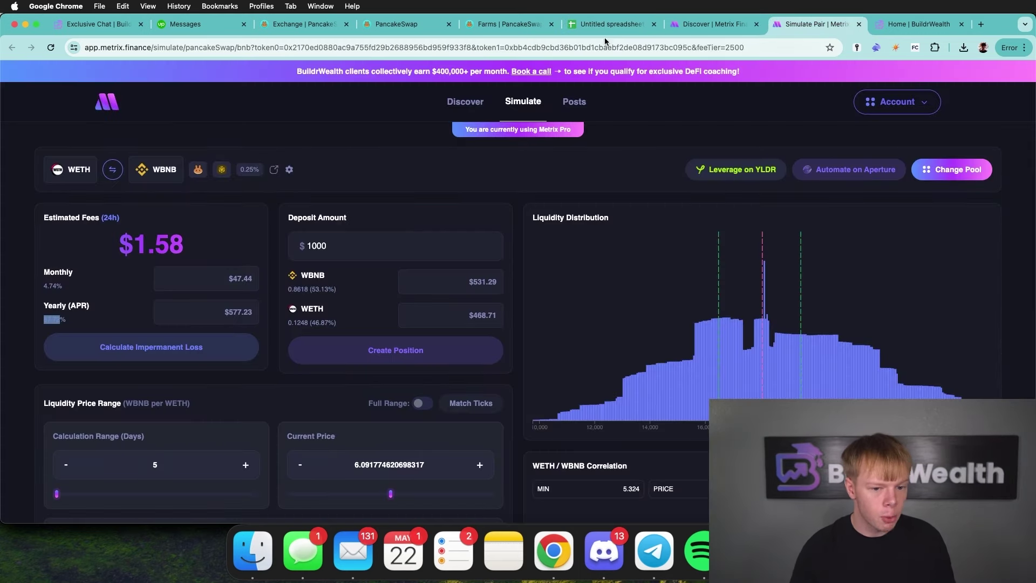
{"action": "left_click", "coordinate": [612, 23]}
{"action": "type", "text": "0.25%"}
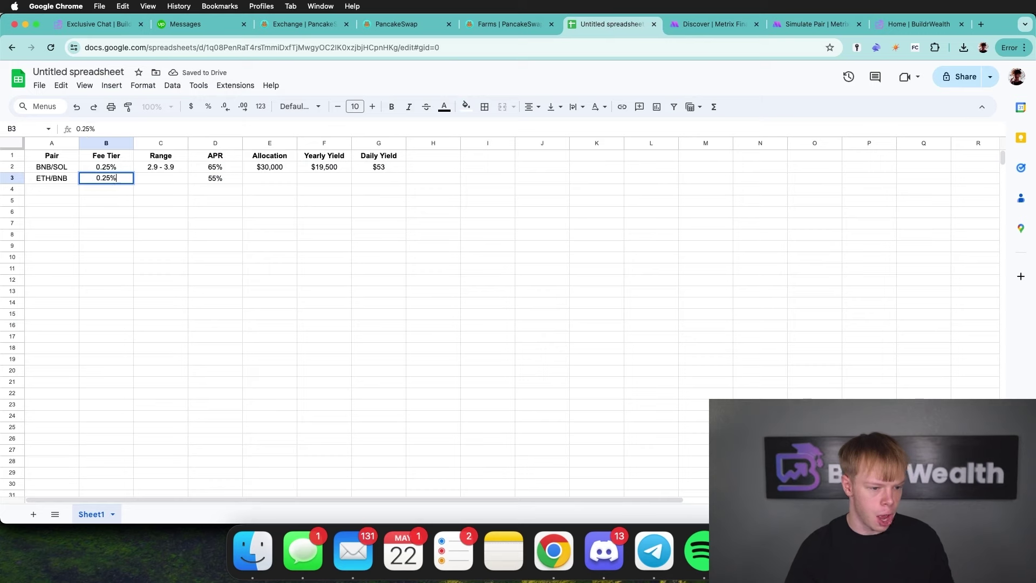
{"action": "key", "text": "Return"}
Look up the simulated price range and enter 5.2 - 7 as the ETH/BNB range in C3.
{"action": "key", "text": "Up"}
{"action": "key", "text": "Right"}
{"action": "left_click", "coordinate": [815, 23]}
{"action": "scroll", "coordinate": [407, 328], "scroll_direction": "down", "scroll_amount": 5}
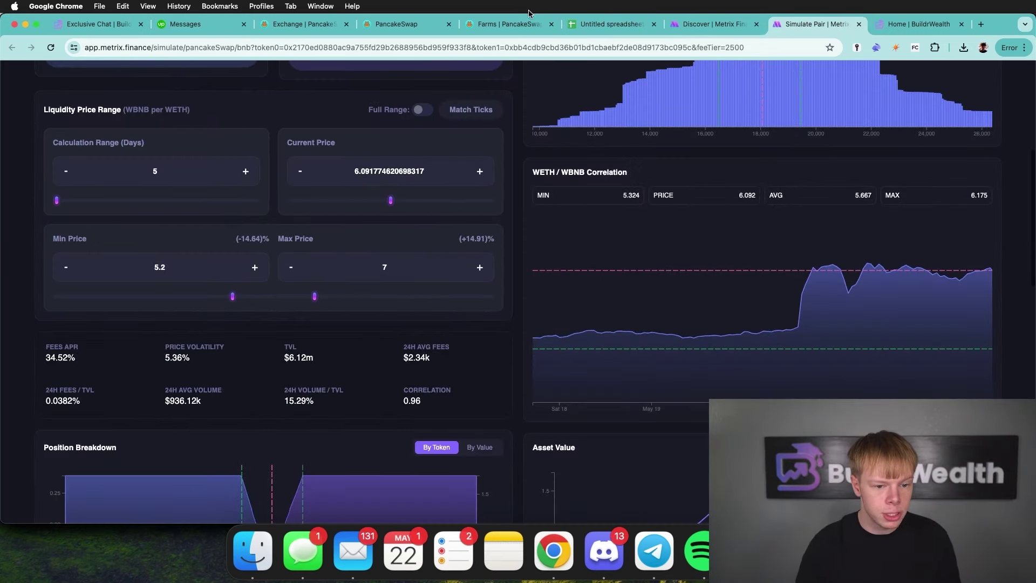
{"action": "left_click", "coordinate": [583, 24]}
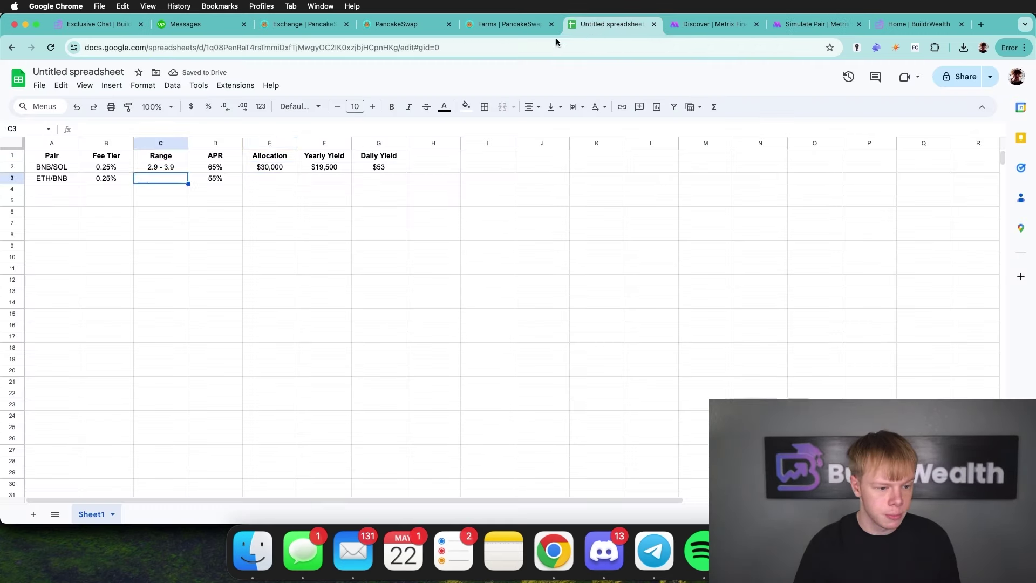
Copy the BNB/SOL allocation, yearly yield and daily yield cells into the ETH/BNB row.
{"action": "left_click_drag", "start_coordinate": [270, 167], "coordinate": [379, 167]}
{"action": "key", "text": "super+c"}
{"action": "left_click", "coordinate": [270, 178]}
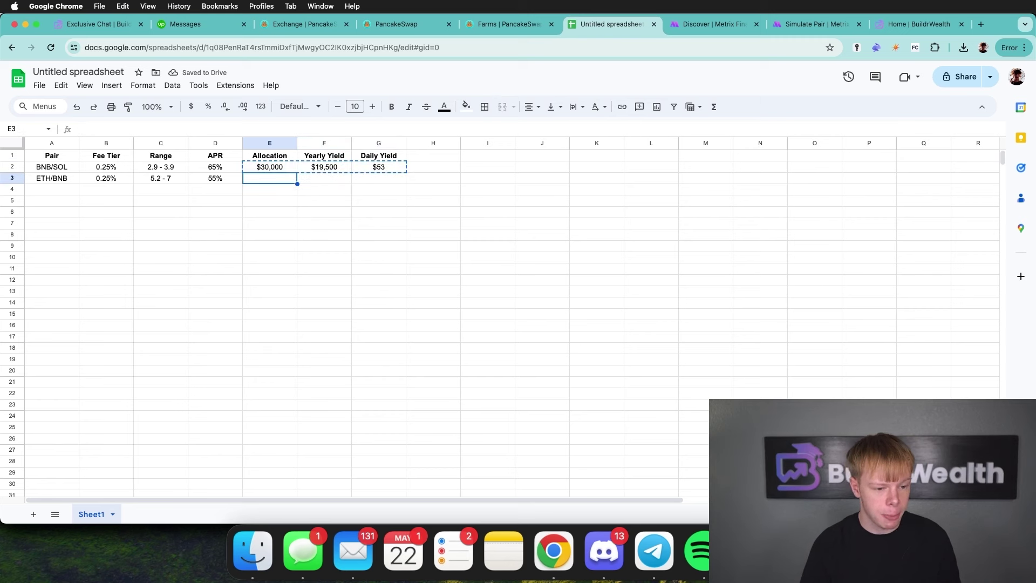
{"action": "key", "text": "super+v"}
{"action": "left_click", "coordinate": [519, 179]}
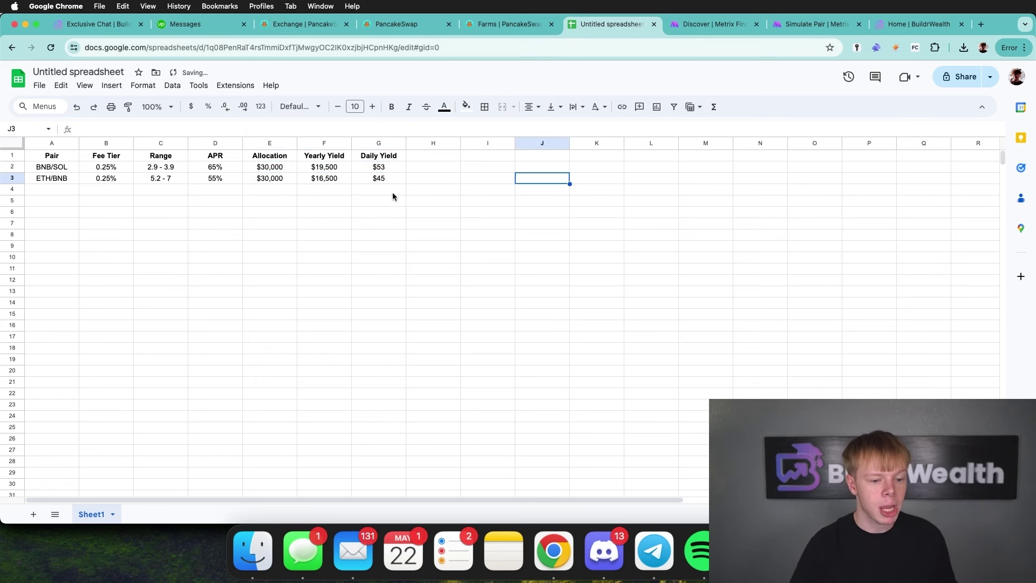
Add up the two daily yields in G4 with =G3+G2 as a quick check and clear the cell again.
{"action": "left_click", "coordinate": [389, 193]}
{"action": "type", "text": "="}
{"action": "type", "text": "G2+G3"}
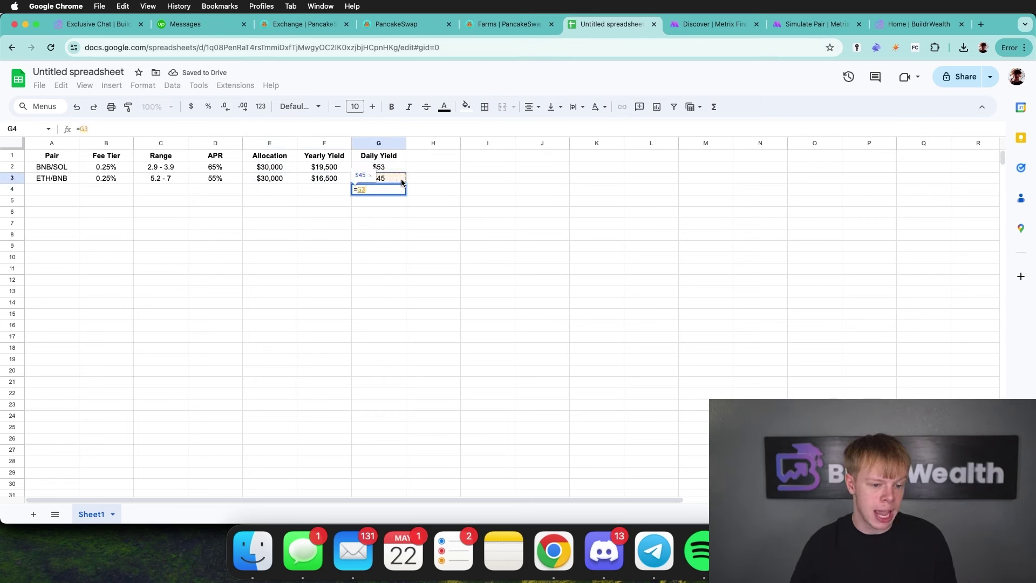
{"action": "key", "text": "Return"}
{"action": "key", "text": "Up"}
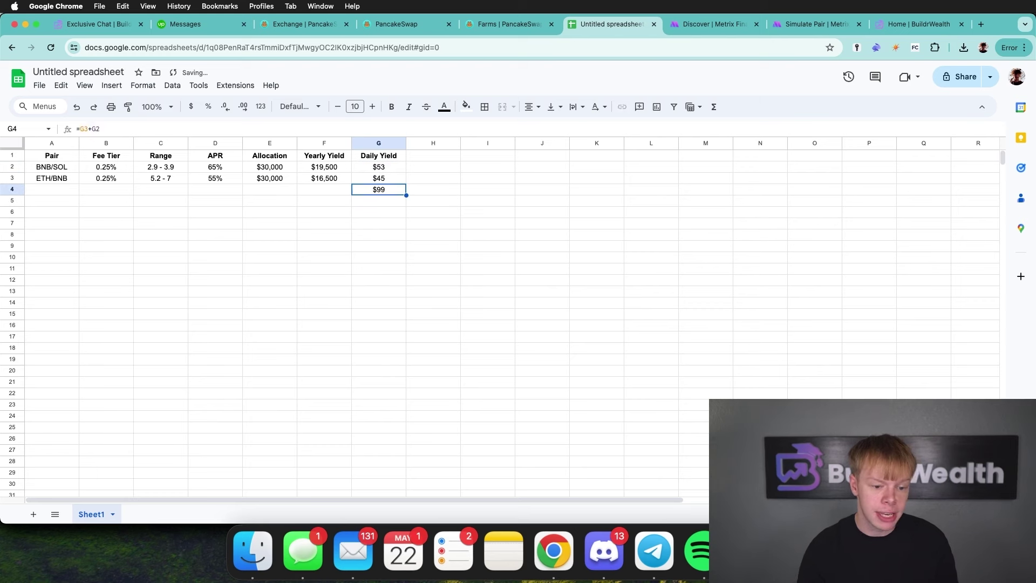
{"action": "key", "text": "BackSpace"}
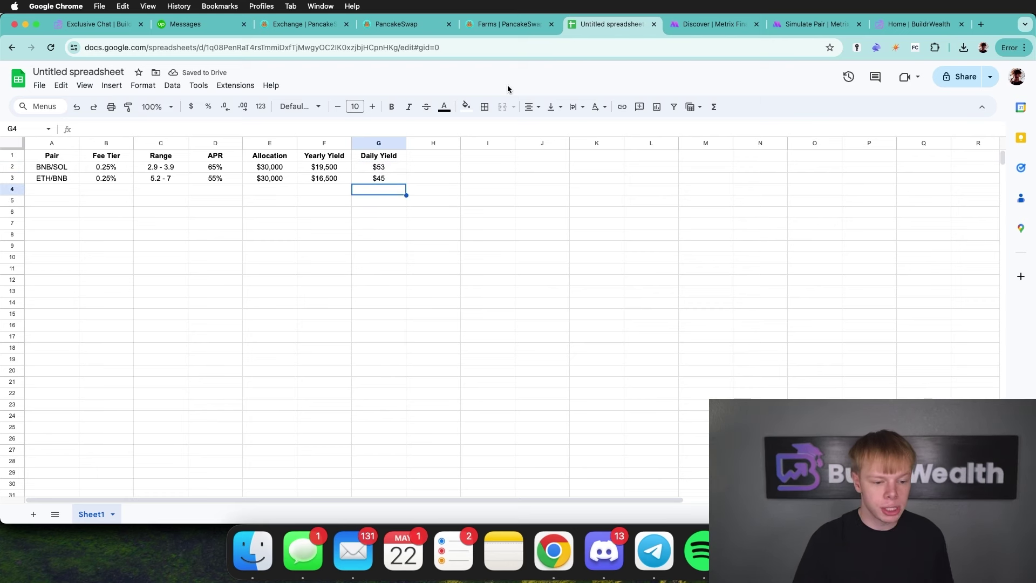
{"action": "left_click_drag", "start_coordinate": [386, 178], "coordinate": [379, 166]}
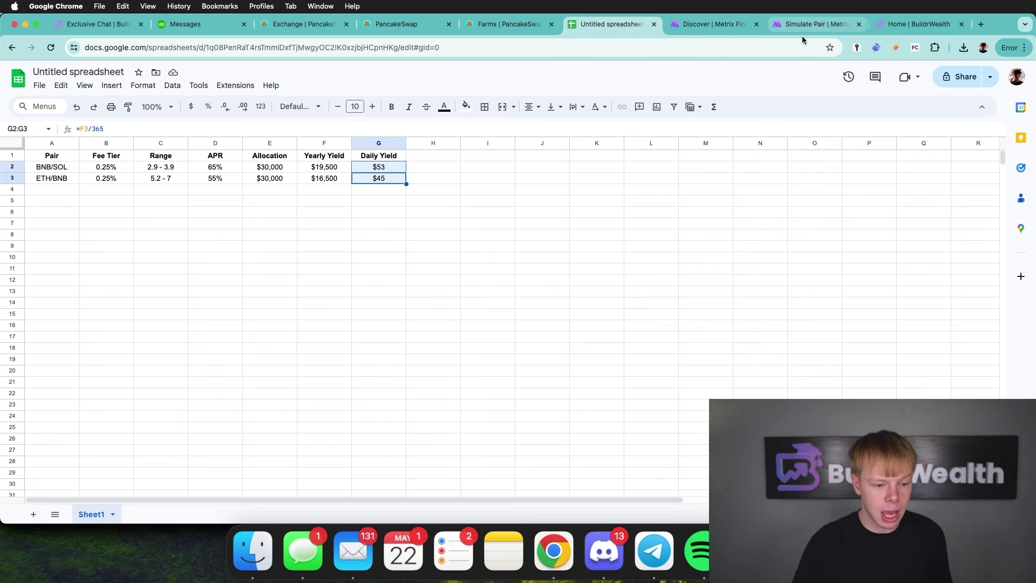
Open Metrix Finance's pair simulator in a separate tab and limit it to PancakeSwap on BNB Chain.
{"action": "left_click", "coordinate": [712, 24]}
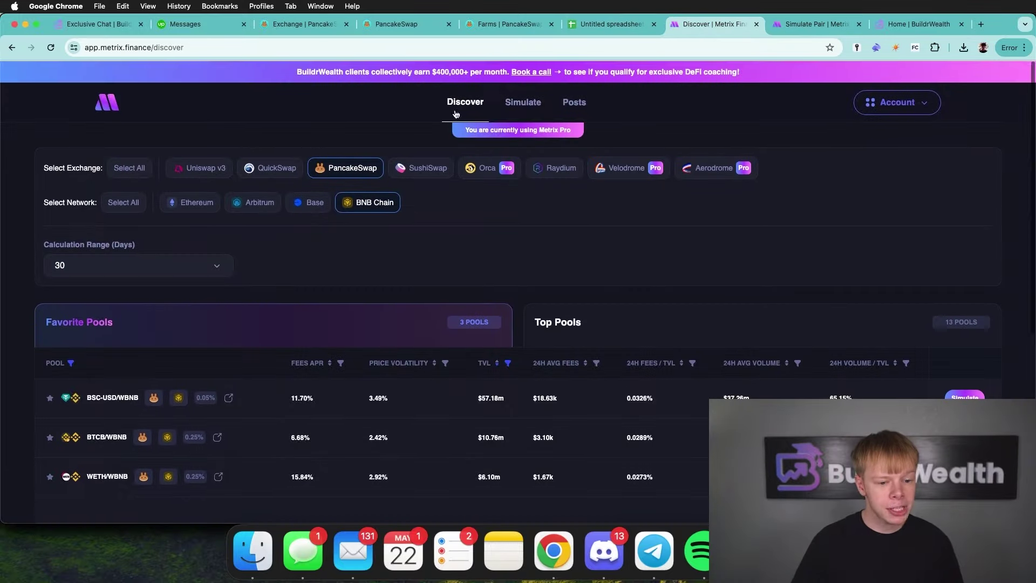
{"action": "left_click", "coordinate": [544, 102], "text": "super"}
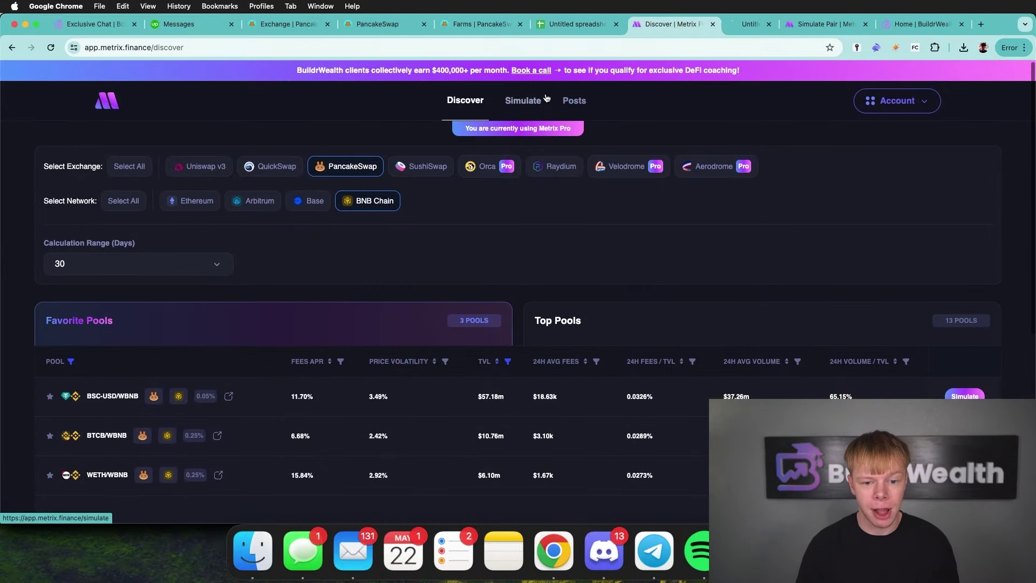
{"action": "left_click", "coordinate": [744, 24]}
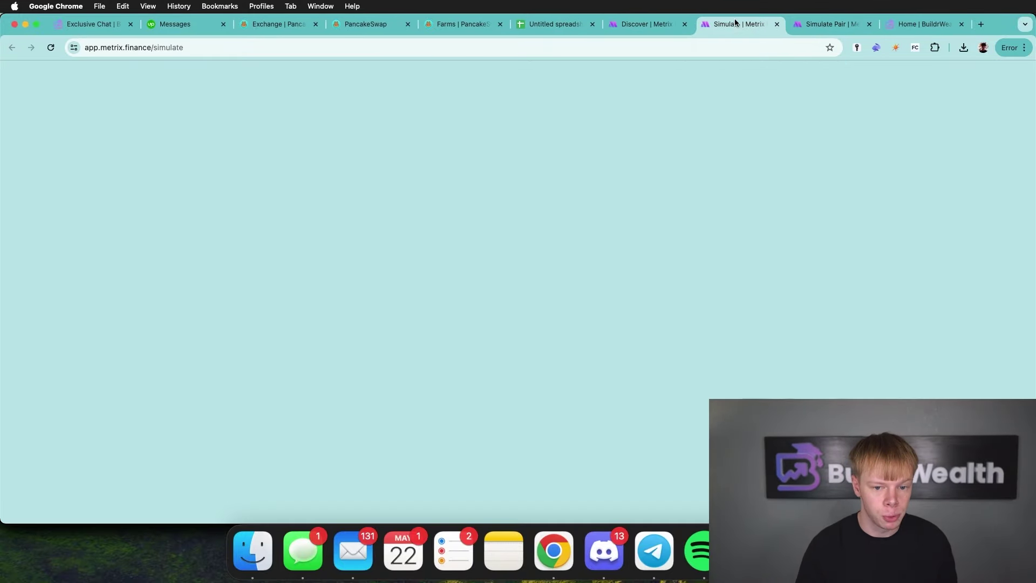
{"action": "scroll", "coordinate": [598, 250], "scroll_direction": "down", "scroll_amount": 3}
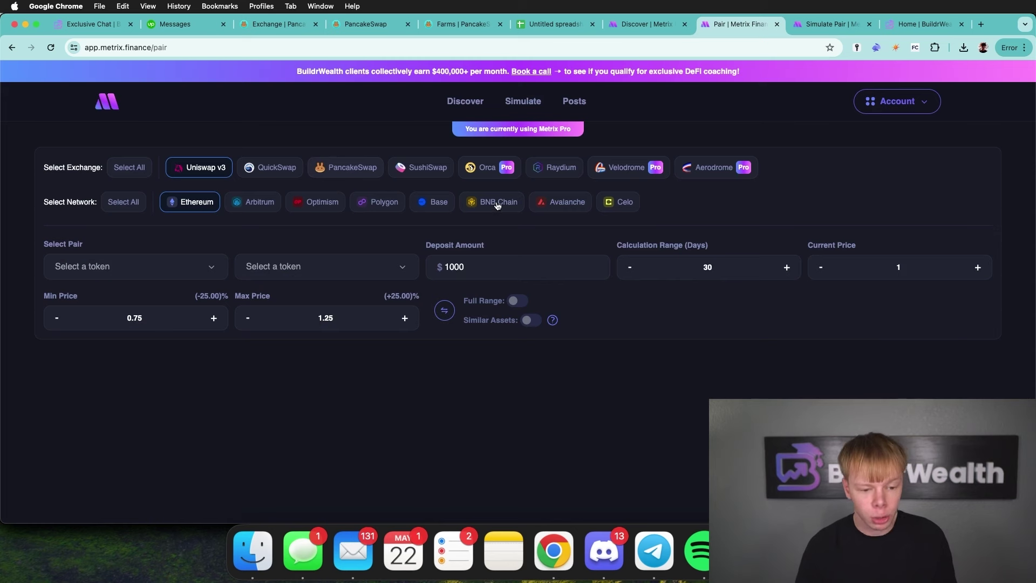
{"action": "left_click", "coordinate": [496, 205]}
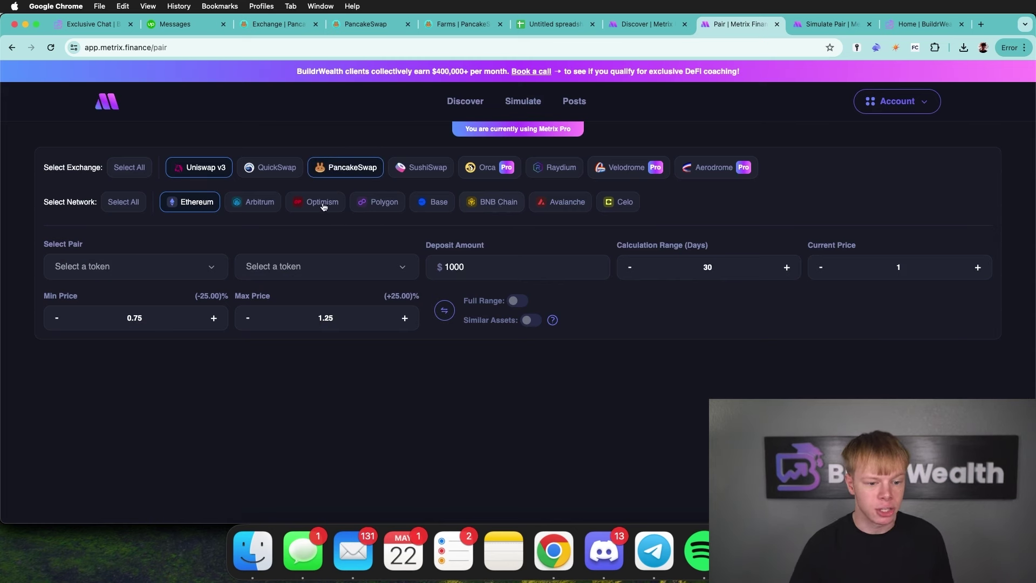
{"action": "left_click", "coordinate": [203, 202]}
Choose WETH and WBNB (Wrapped BNB) as the pair and compare the pools across fee tiers.
{"action": "left_click", "coordinate": [204, 267]}
{"action": "left_click", "coordinate": [188, 267]}
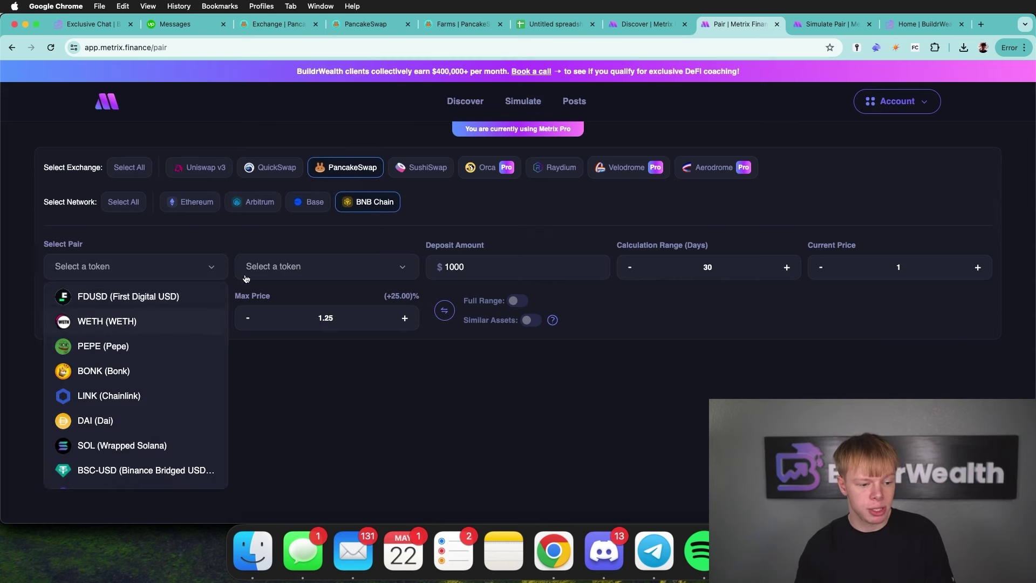
{"action": "key", "text": "Return"}
{"action": "left_click", "coordinate": [327, 263]}
{"action": "type", "text": "bnb"}
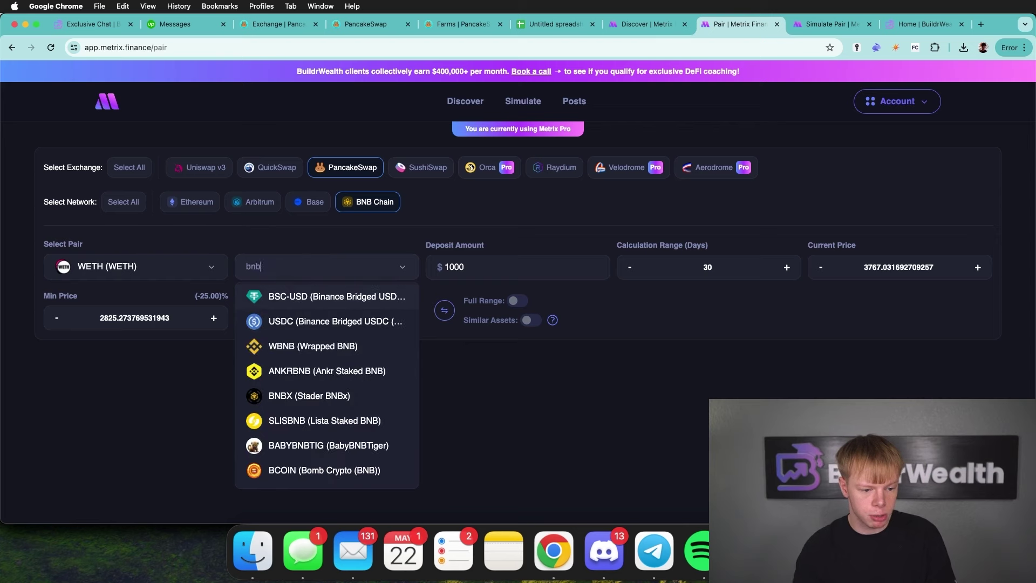
{"action": "key", "text": "Return"}
{"action": "scroll", "coordinate": [507, 324], "scroll_direction": "down", "scroll_amount": 2}
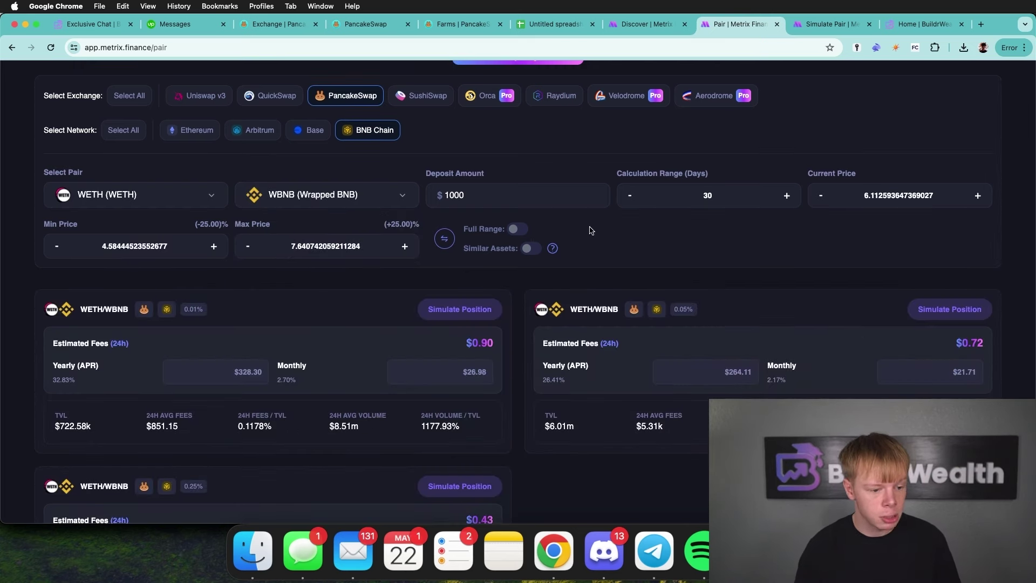
Set the calculation range of the WETH/WBNB pool comparison to 5 days.
{"action": "scroll", "coordinate": [594, 231], "scroll_direction": "down", "scroll_amount": 3}
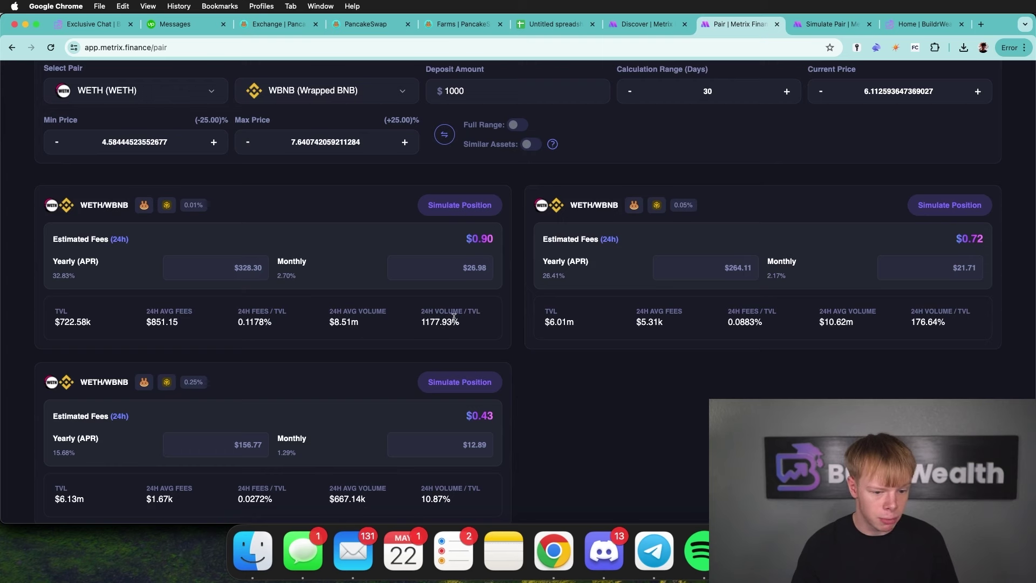
{"action": "scroll", "coordinate": [638, 216], "scroll_direction": "up", "scroll_amount": 1}
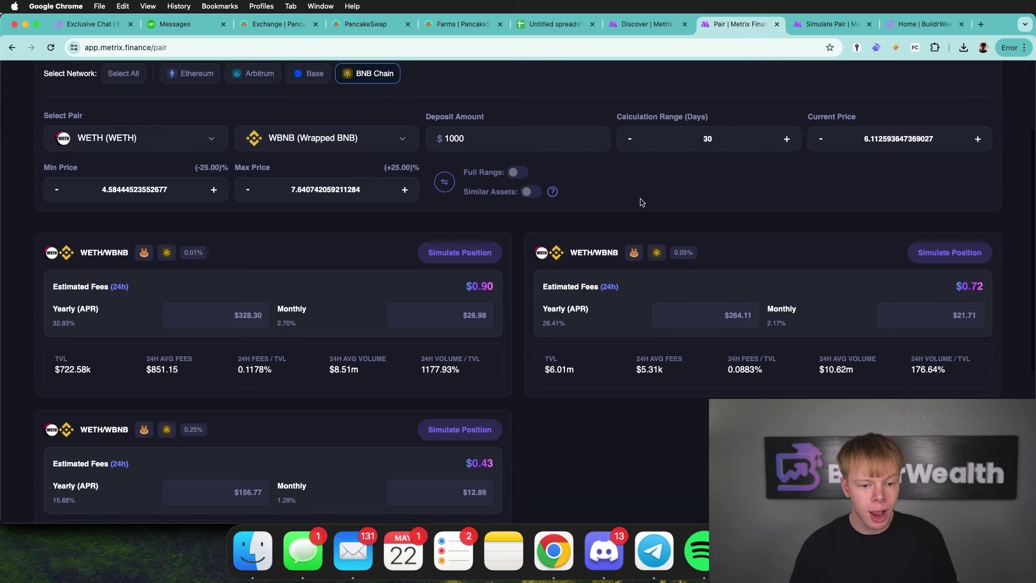
{"action": "left_click_drag", "start_coordinate": [717, 140], "coordinate": [664, 140]}
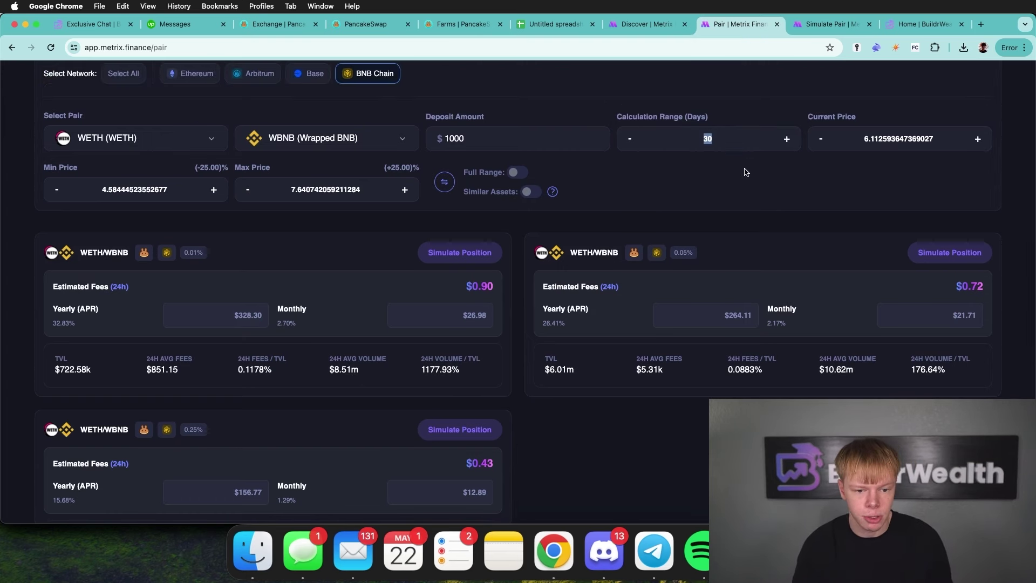
{"action": "type", "text": "7"}
{"action": "scroll", "coordinate": [750, 178], "scroll_direction": "down", "scroll_amount": 1}
Check the ETH/BNB range in the spreadsheet and set the WETH/WBNB comparison's min price to 5.2 and max price to 7.
{"action": "key", "text": "super+6"}
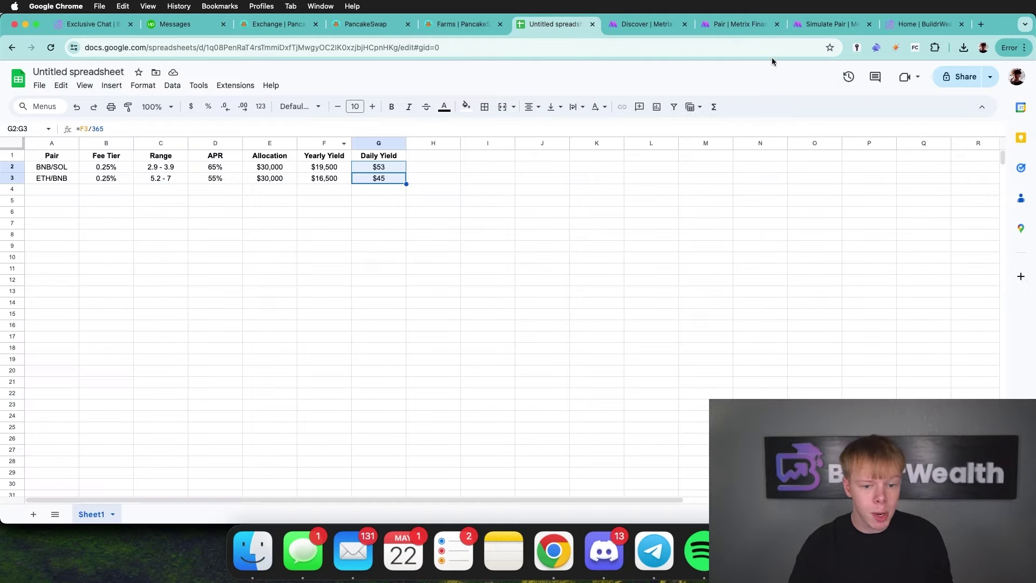
{"action": "left_click", "coordinate": [747, 24]}
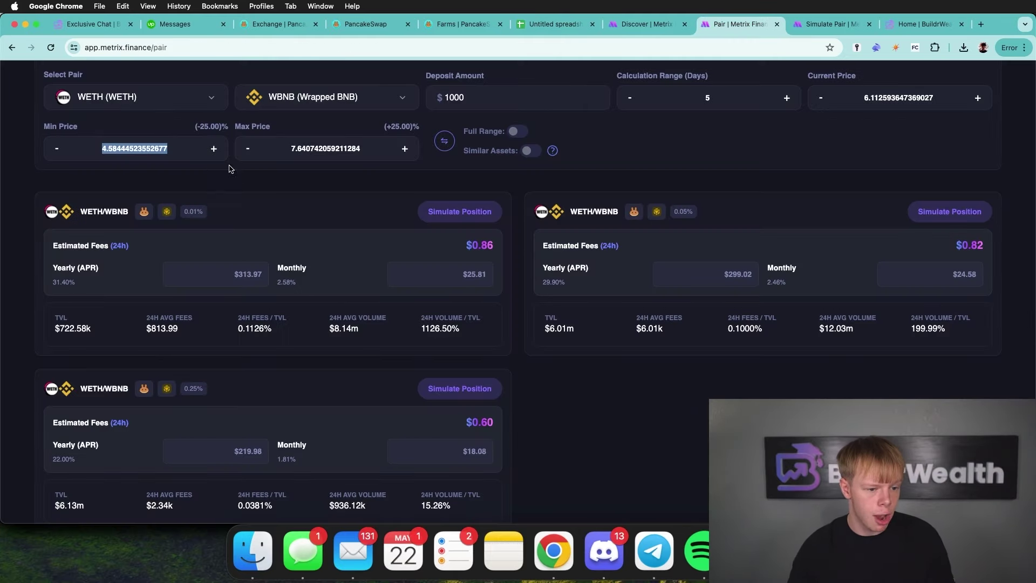
{"action": "type", "text": "5.2"}
{"action": "double_click", "coordinate": [308, 144]}
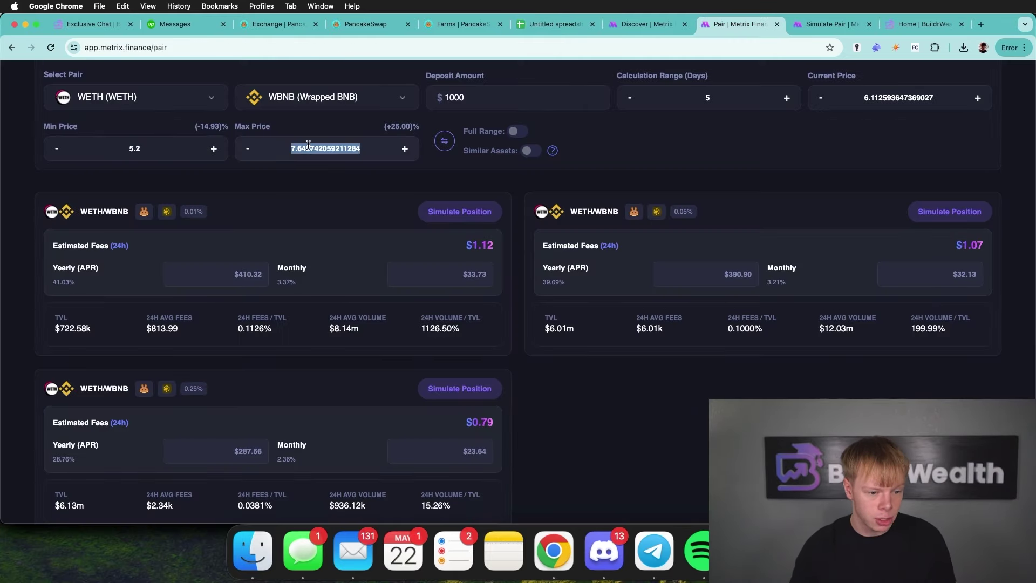
{"action": "type", "text": "7"}
{"action": "scroll", "coordinate": [270, 381], "scroll_direction": "down", "scroll_amount": 1}
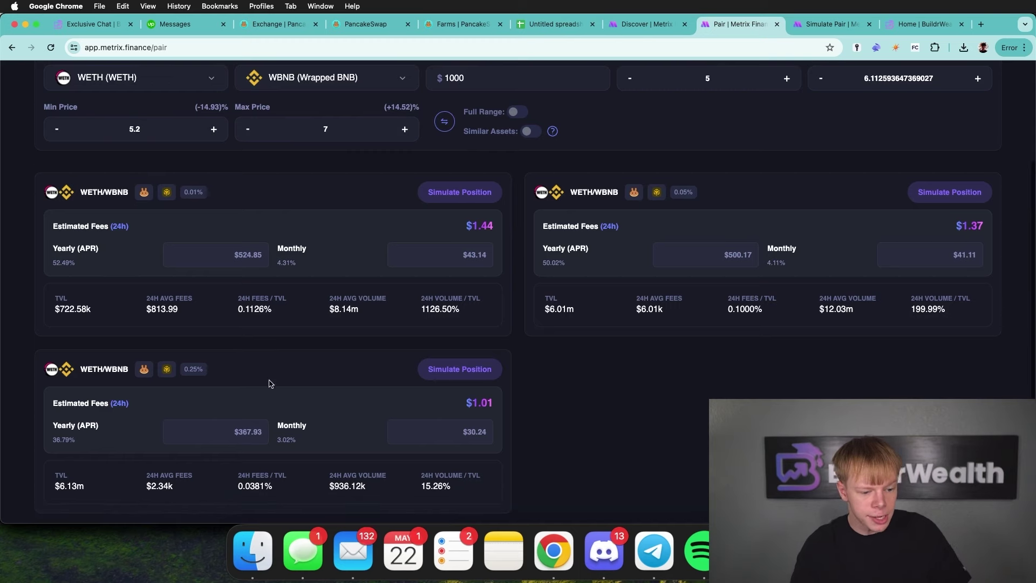
{"action": "left_click_drag", "start_coordinate": [186, 369], "coordinate": [231, 373]}
Simulate the 0.05% WETH/WBNB pool in a new tab, priced in WBNB per WETH over 5 days with a 5.2 to 7 range.
{"action": "scroll", "coordinate": [455, 336], "scroll_direction": "up", "scroll_amount": 3}
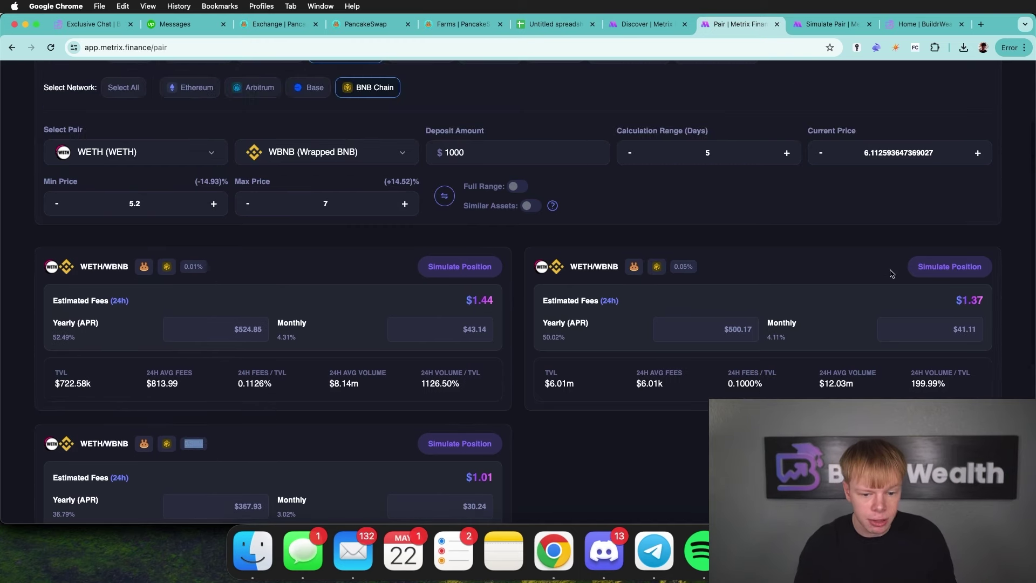
{"action": "left_click", "coordinate": [924, 268], "text": "super"}
{"action": "left_click", "coordinate": [750, 24]}
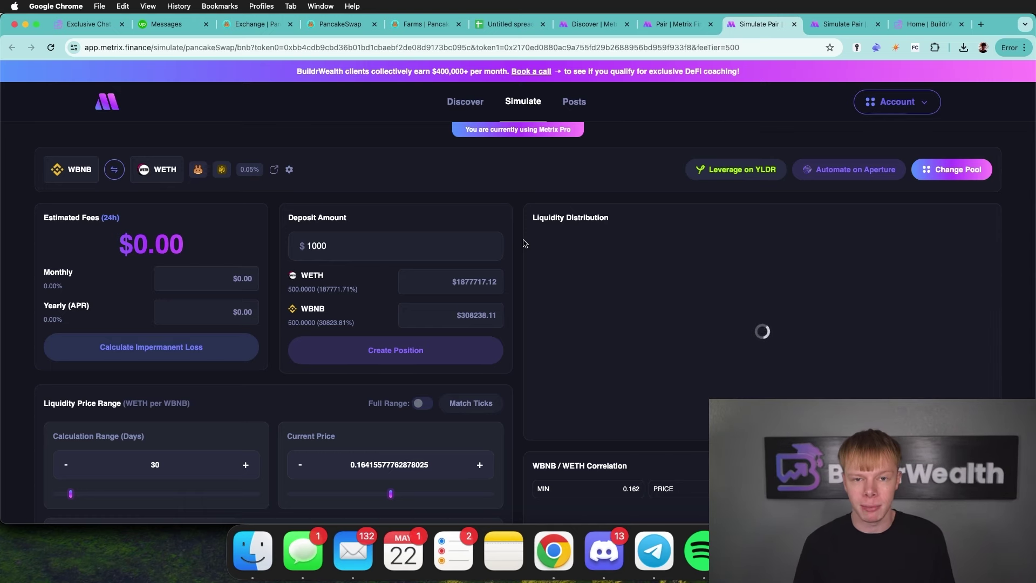
{"action": "scroll", "coordinate": [523, 243], "scroll_direction": "down", "scroll_amount": 5}
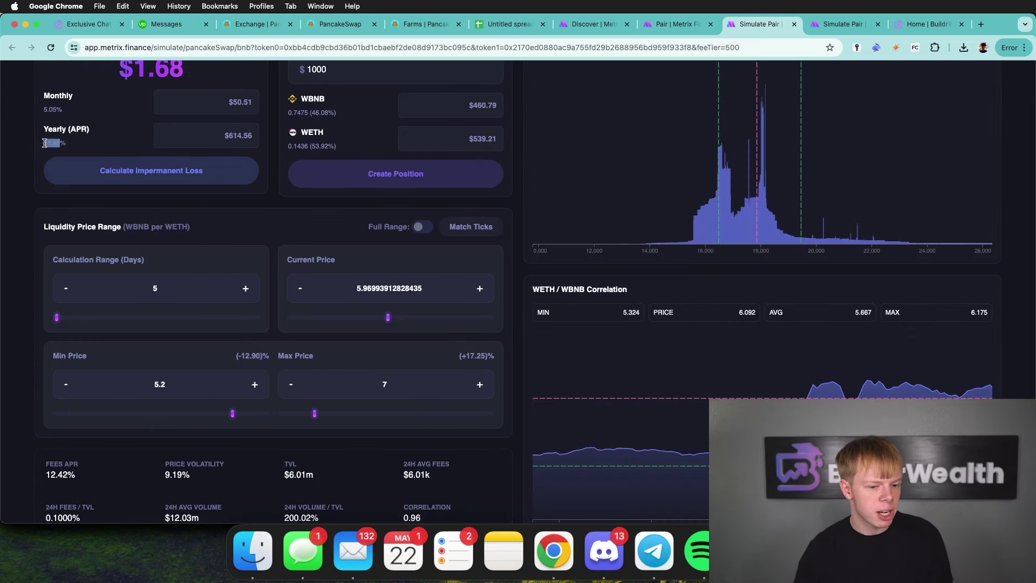
Set the calculation range to 30 days and examine the pool's volume history and WETH/WBNB price correlation.
{"action": "scroll", "coordinate": [805, 235], "scroll_direction": "down", "scroll_amount": 12}
{"action": "scroll", "coordinate": [805, 236], "scroll_direction": "up", "scroll_amount": 8}
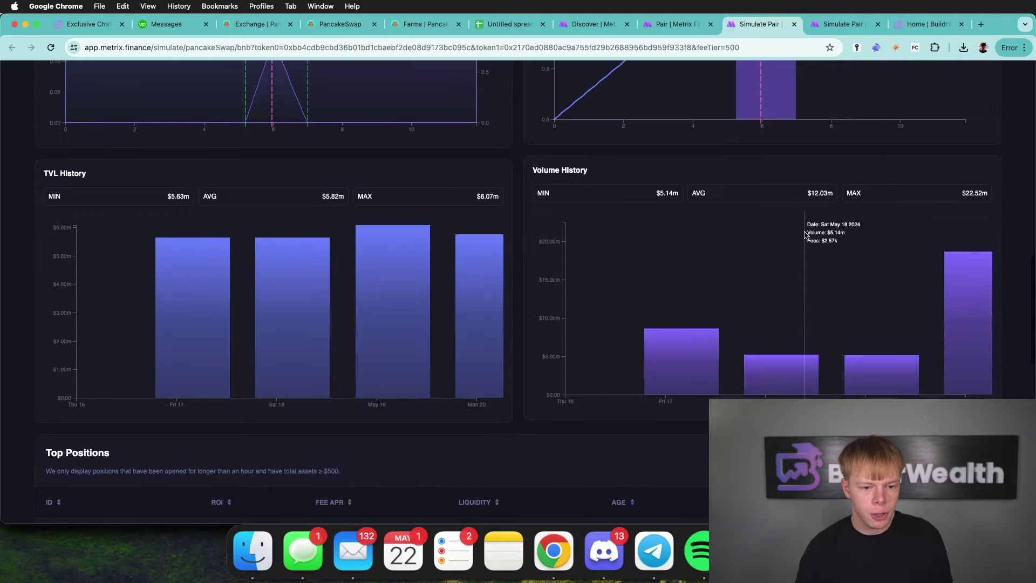
{"action": "scroll", "coordinate": [805, 236], "scroll_direction": "up", "scroll_amount": 7}
{"action": "type", "text": "90"}
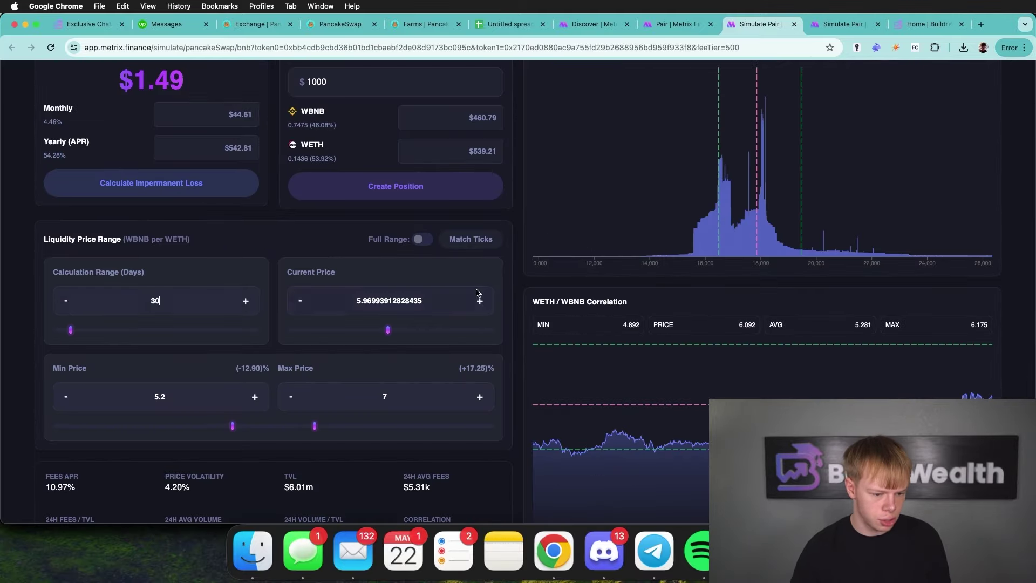
{"action": "scroll", "coordinate": [909, 328], "scroll_direction": "down", "scroll_amount": 16}
{"action": "scroll", "coordinate": [909, 328], "scroll_direction": "up", "scroll_amount": 3}
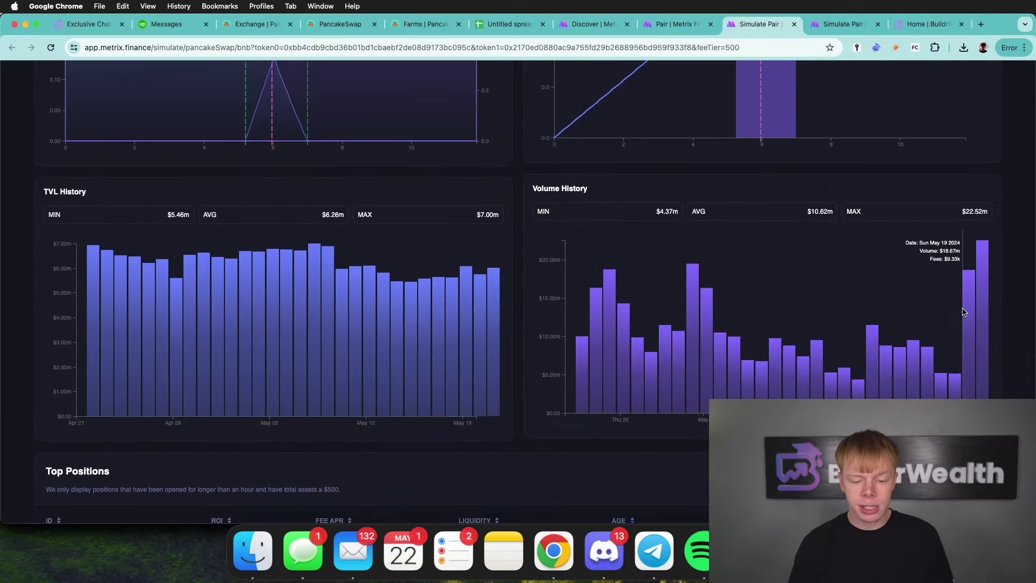
{"action": "scroll", "coordinate": [972, 312], "scroll_direction": "up", "scroll_amount": 15}
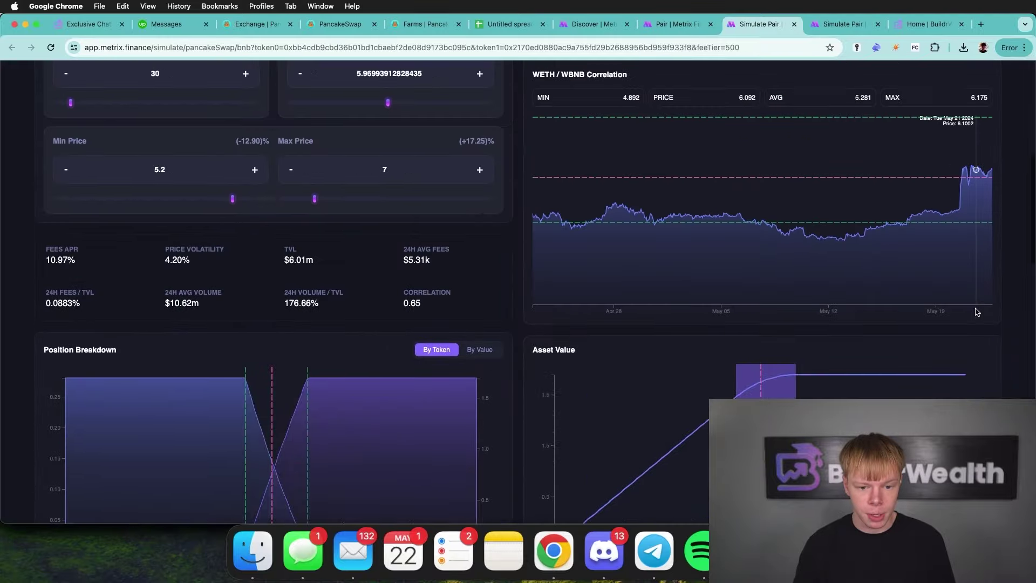
Adjust the simulated current price to about 6.09, set the calculation range to 5 days and check the yearly APR.
{"action": "scroll", "coordinate": [977, 312], "scroll_direction": "up", "scroll_amount": 5}
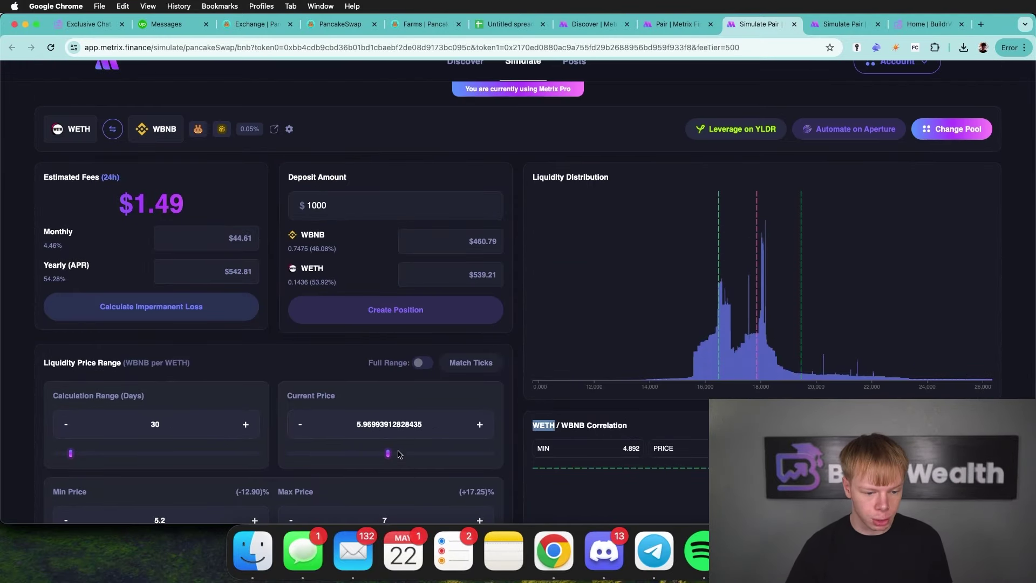
{"action": "left_click_drag", "start_coordinate": [388, 454], "coordinate": [391, 452]}
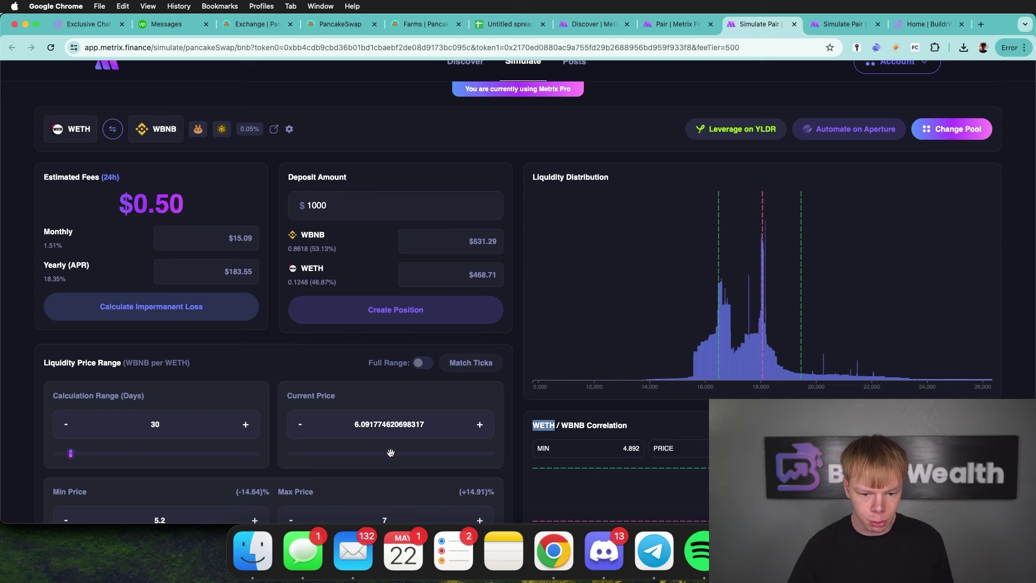
{"action": "double_click", "coordinate": [183, 415]}
{"action": "type", "text": "5"}
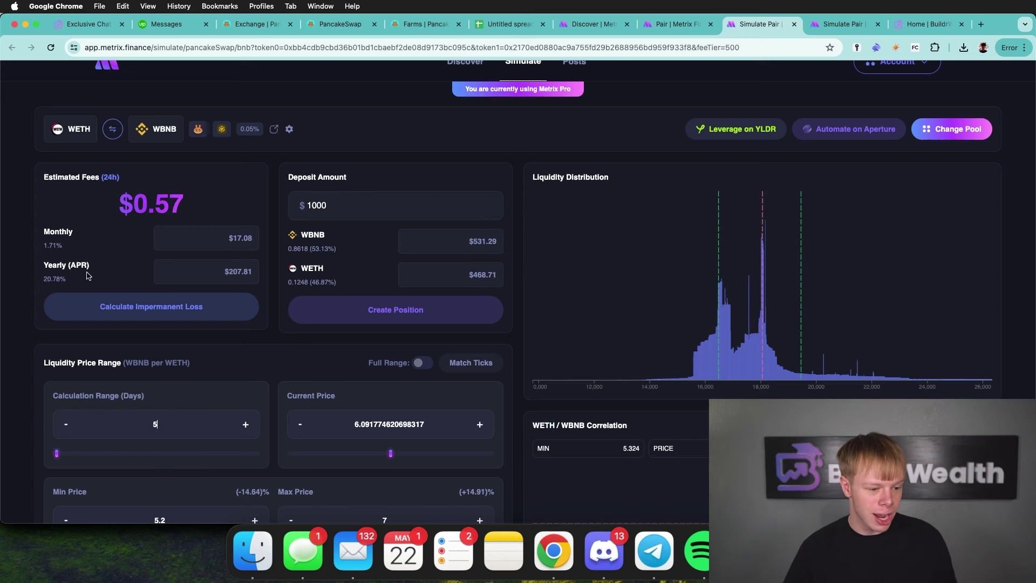
{"action": "double_click", "coordinate": [54, 275]}
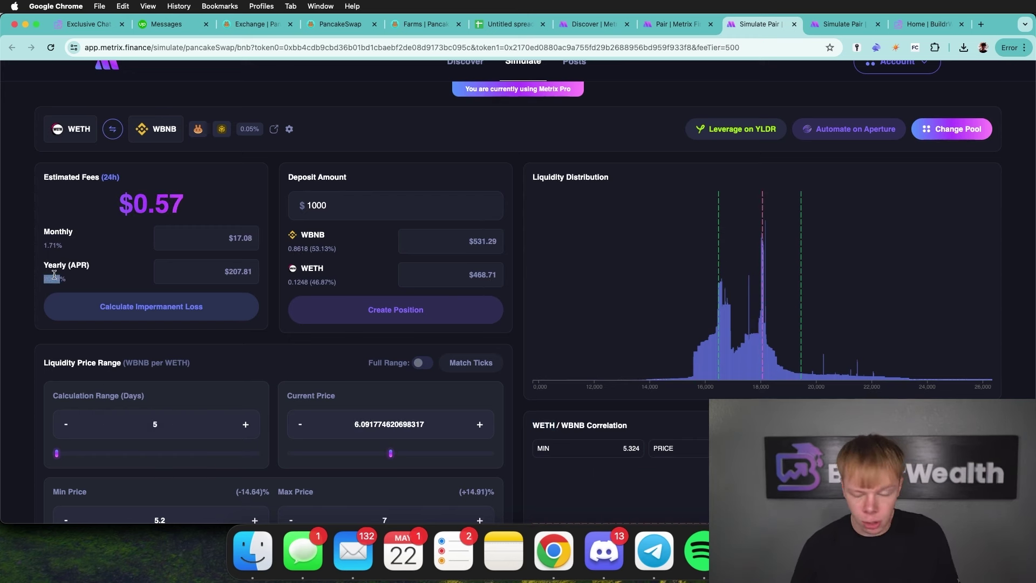
Review the ETH/BNB daily yield in the spreadsheet and close the WETH/WBNB pair comparison tab.
{"action": "left_click", "coordinate": [519, 25]}
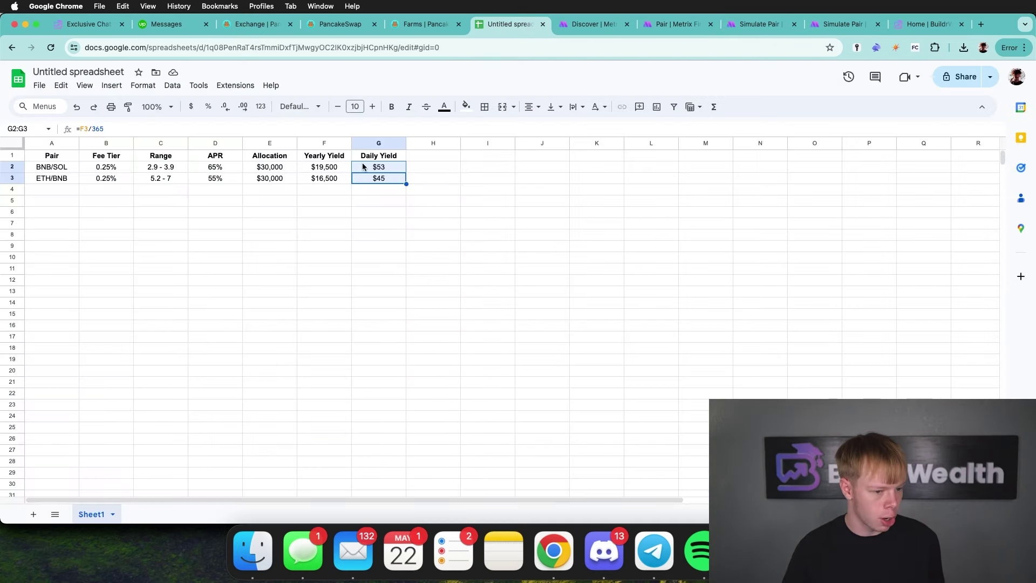
{"action": "left_click", "coordinate": [379, 177]}
{"action": "left_click", "coordinate": [683, 26]}
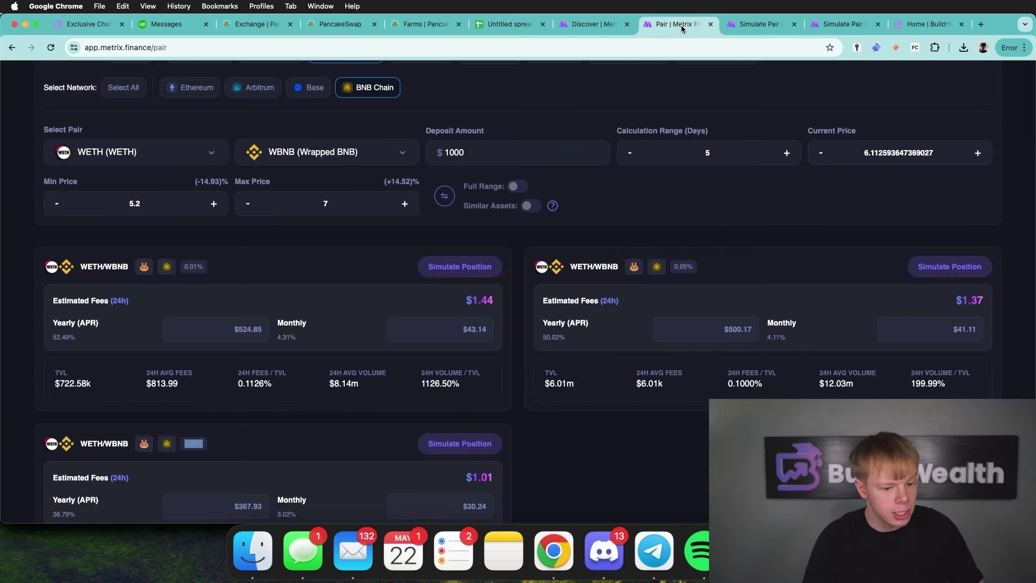
{"action": "left_click", "coordinate": [710, 24]}
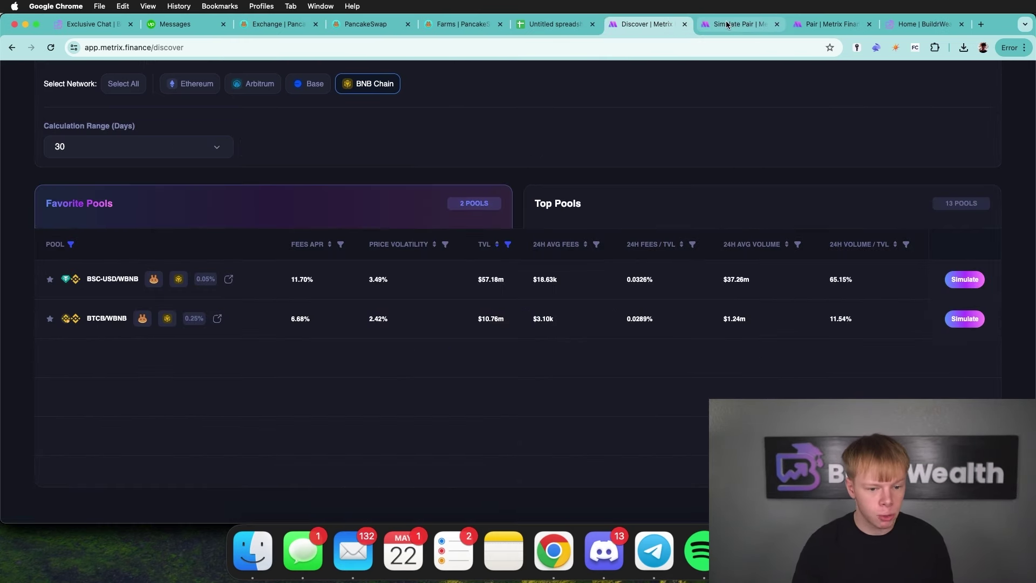
Open Aperture Finance and show the connected wallet's PancakeSwap liquidity positions on BNB Chain.
{"action": "left_click", "coordinate": [727, 25]}
{"action": "left_click", "coordinate": [777, 167]}
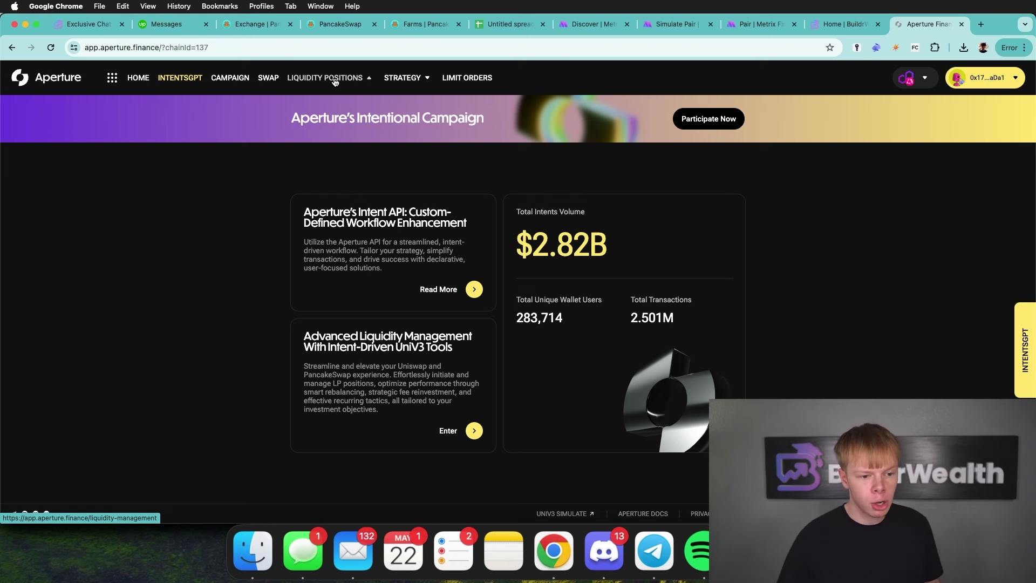
{"action": "left_click", "coordinate": [330, 81]}
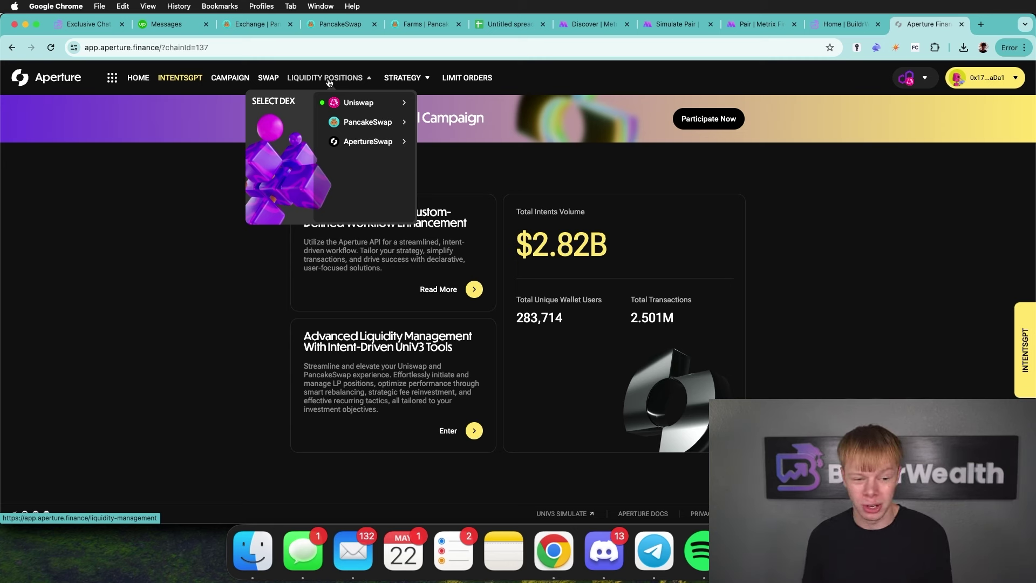
{"action": "mouse_move", "coordinate": [372, 122]}
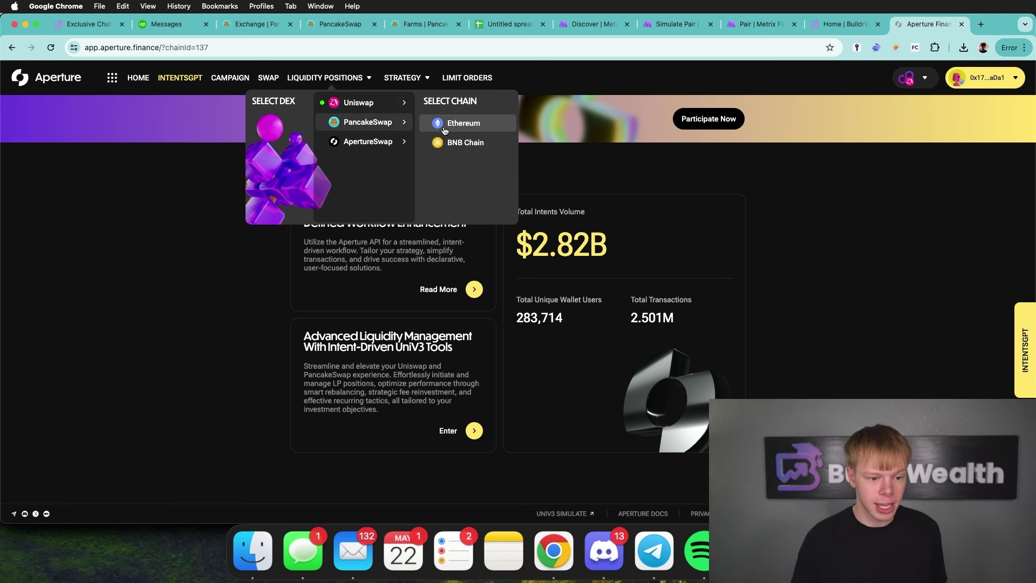
{"action": "left_click", "coordinate": [464, 142]}
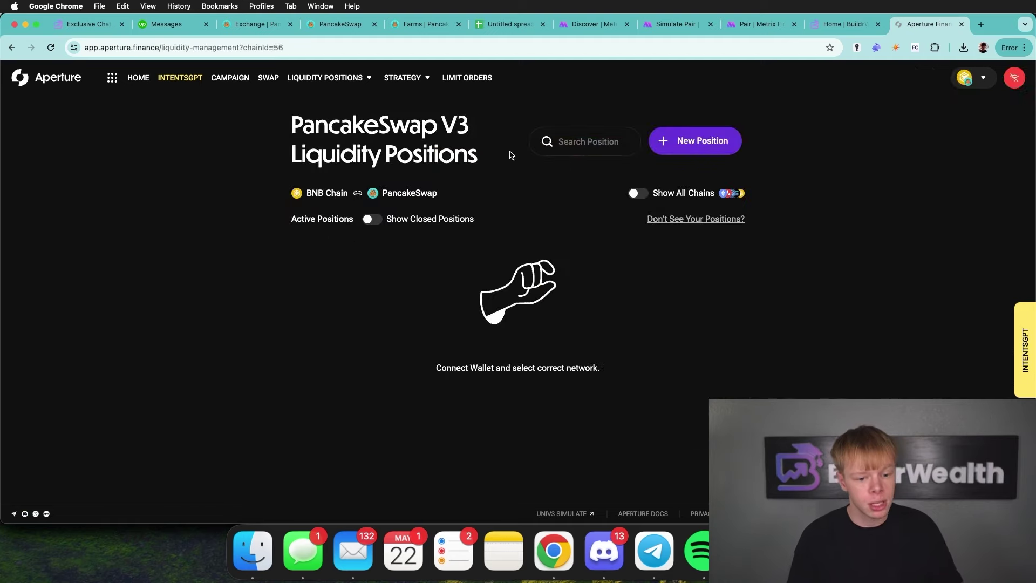
{"action": "left_click", "coordinate": [597, 382]}
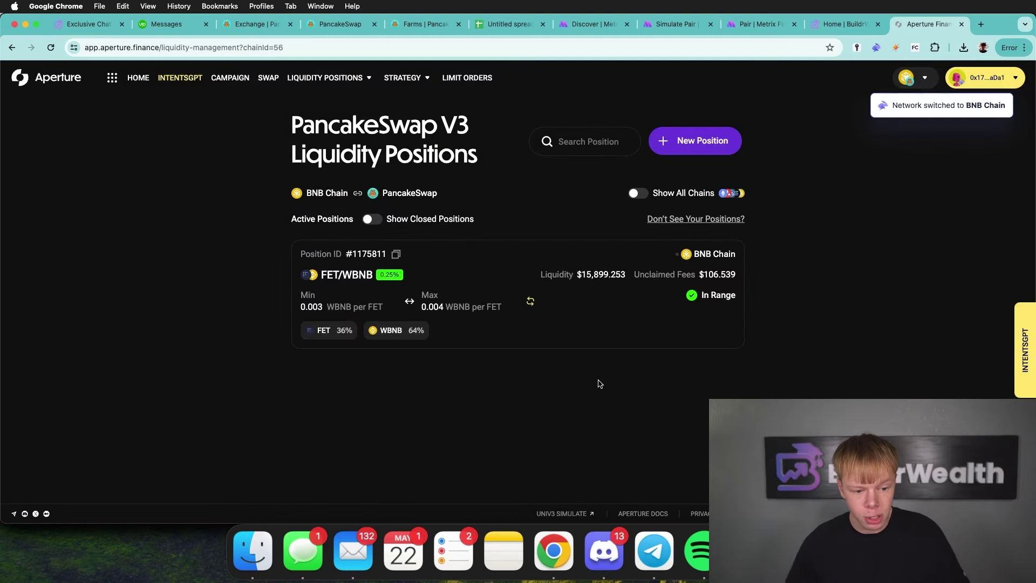
Preview a rebalance of the FET/WBNB position with its max price raised to about 0.004943 WBNB per FET.
{"action": "left_click", "coordinate": [654, 309]}
{"action": "scroll", "coordinate": [810, 310], "scroll_direction": "down", "scroll_amount": 3}
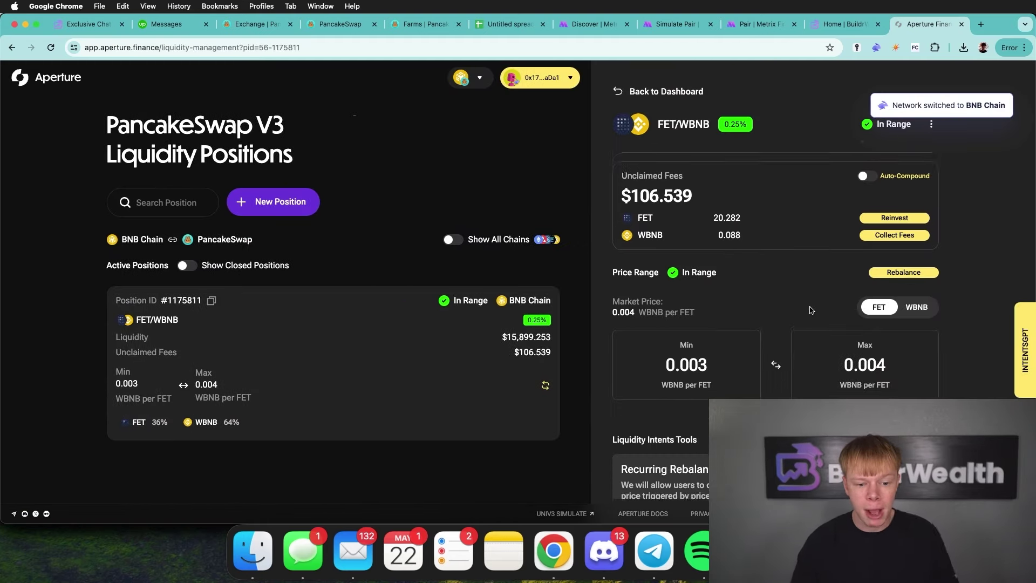
{"action": "left_click", "coordinate": [910, 268]}
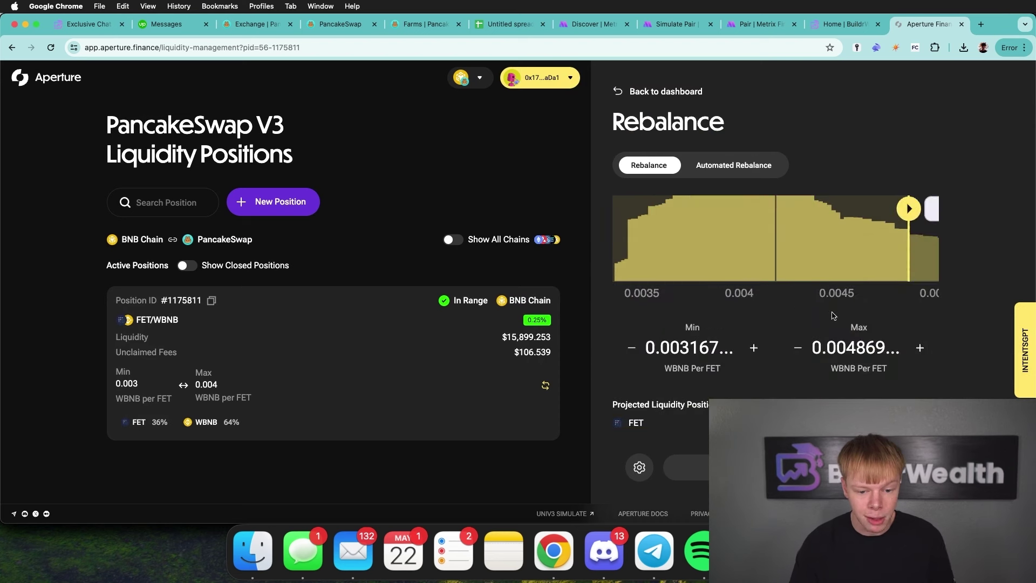
{"action": "left_click", "coordinate": [912, 346]}
{"action": "left_click", "coordinate": [912, 347]}
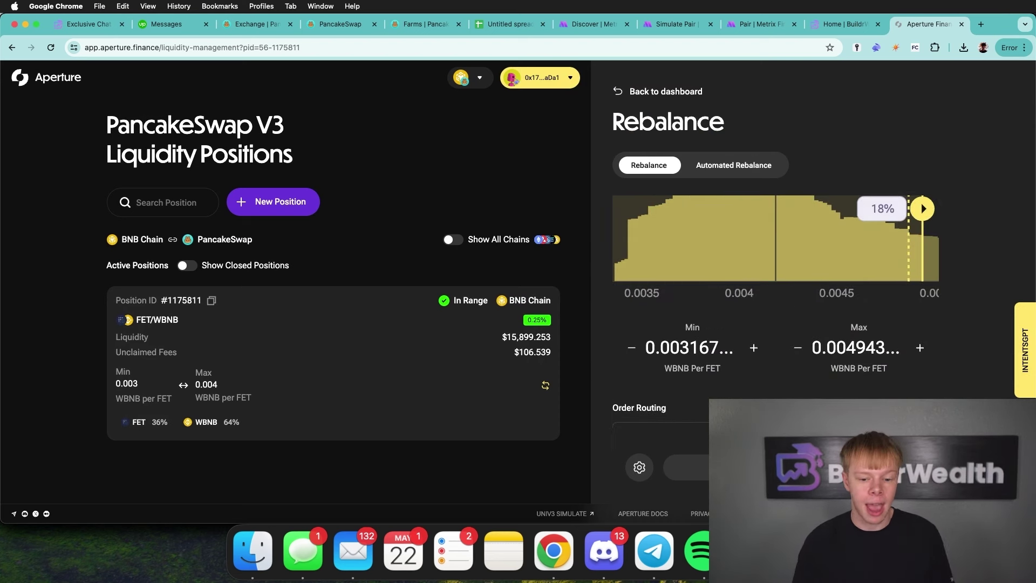
{"action": "scroll", "coordinate": [860, 357], "scroll_direction": "down", "scroll_amount": 3}
{"action": "left_click", "coordinate": [802, 467]}
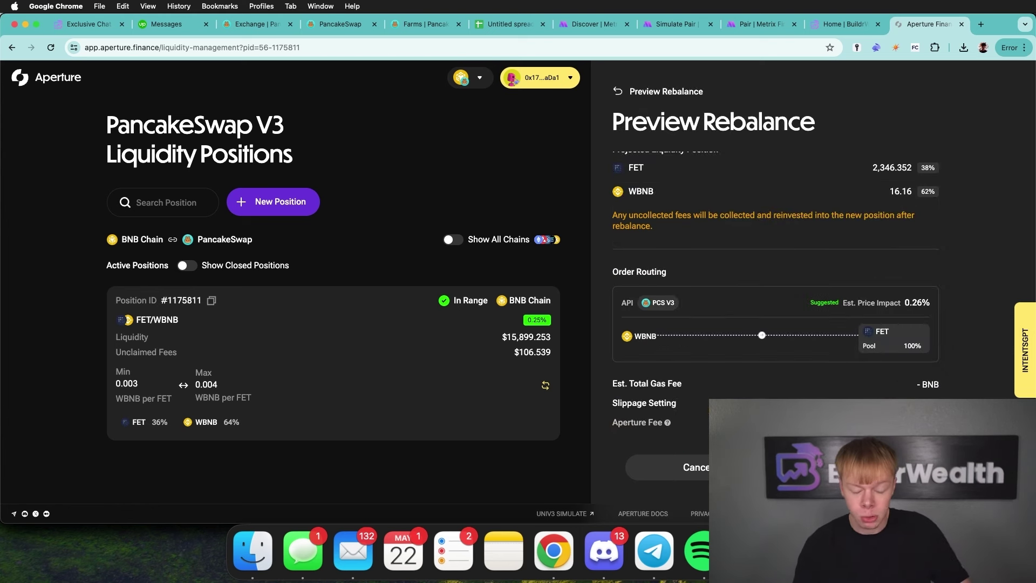
Back out of the rebalance preview and return to the liquidity positions dashboard.
{"action": "left_click", "coordinate": [643, 92]}
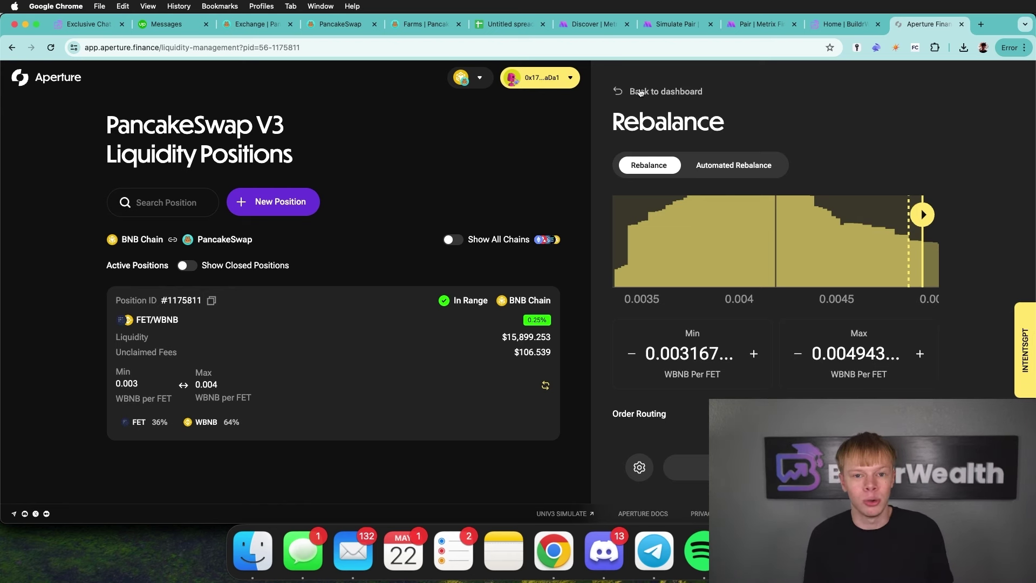
{"action": "left_click", "coordinate": [641, 93]}
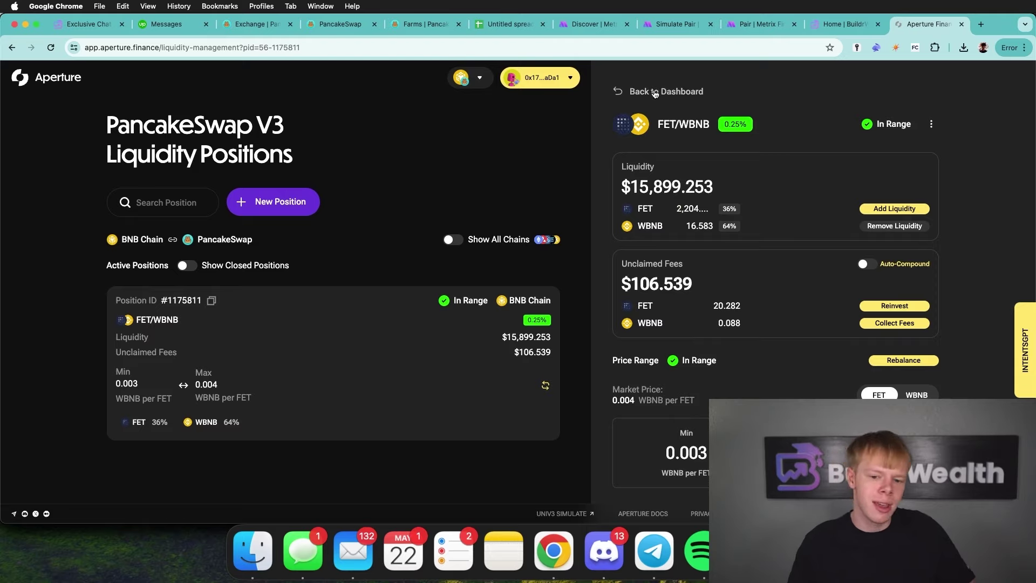
{"action": "left_click", "coordinate": [654, 92]}
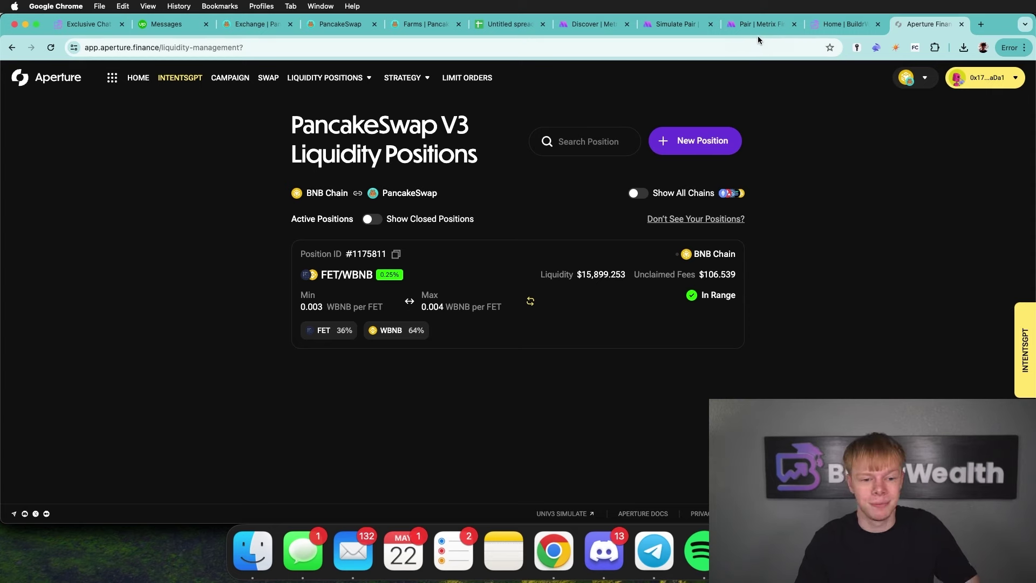
Return to the WBNB/BTCB simulation in Metrix Finance and swap the pair so prices are in WBNB per BTCB.
{"action": "left_click", "coordinate": [677, 24]}
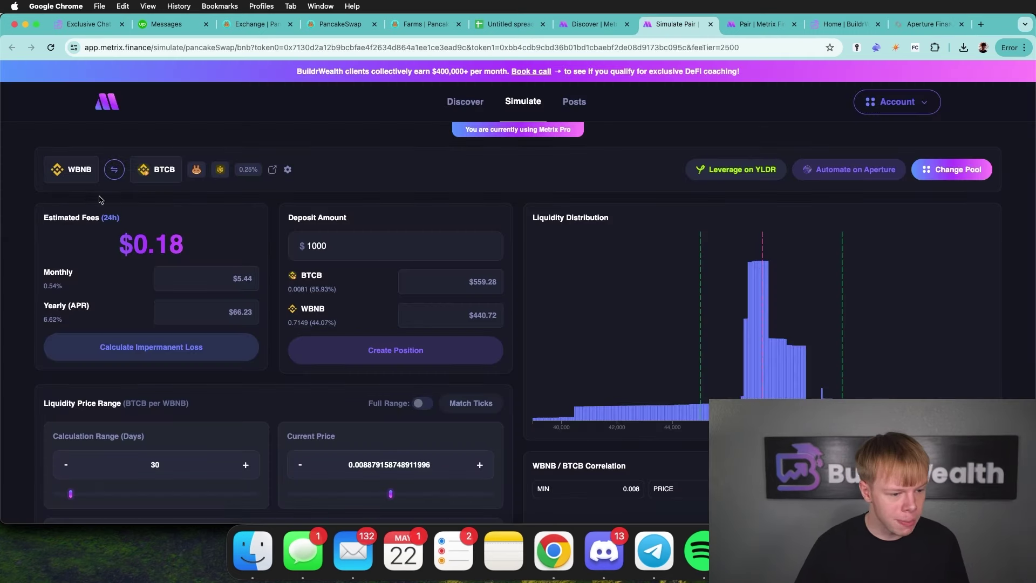
{"action": "left_click", "coordinate": [113, 168]}
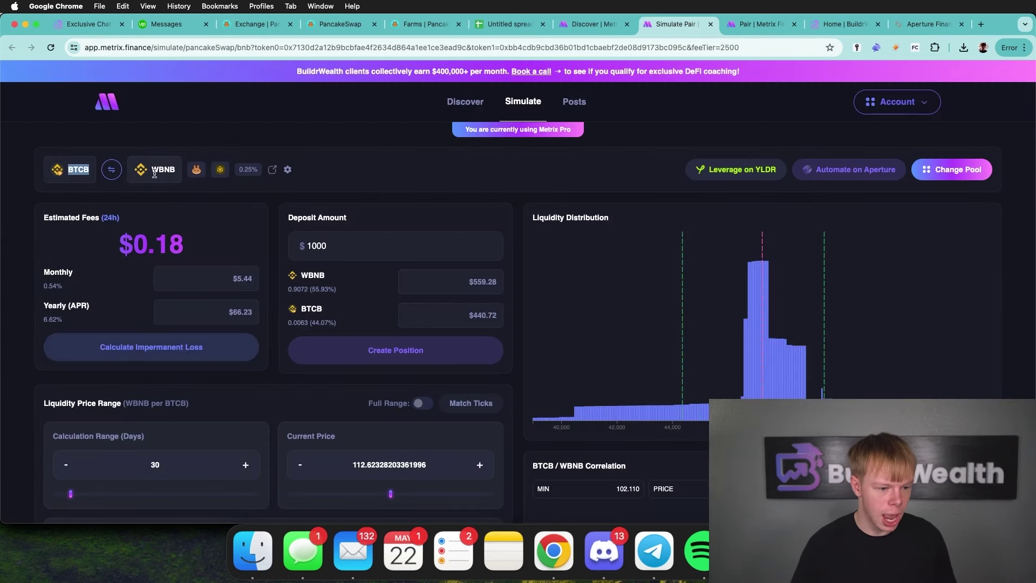
Set the WBNB/BTCB simulation to a 20-day calculation range, with min price at -9% and max price at +8%.
{"action": "scroll", "coordinate": [432, 216], "scroll_direction": "down", "scroll_amount": 2}
{"action": "scroll", "coordinate": [432, 216], "scroll_direction": "down", "scroll_amount": 5}
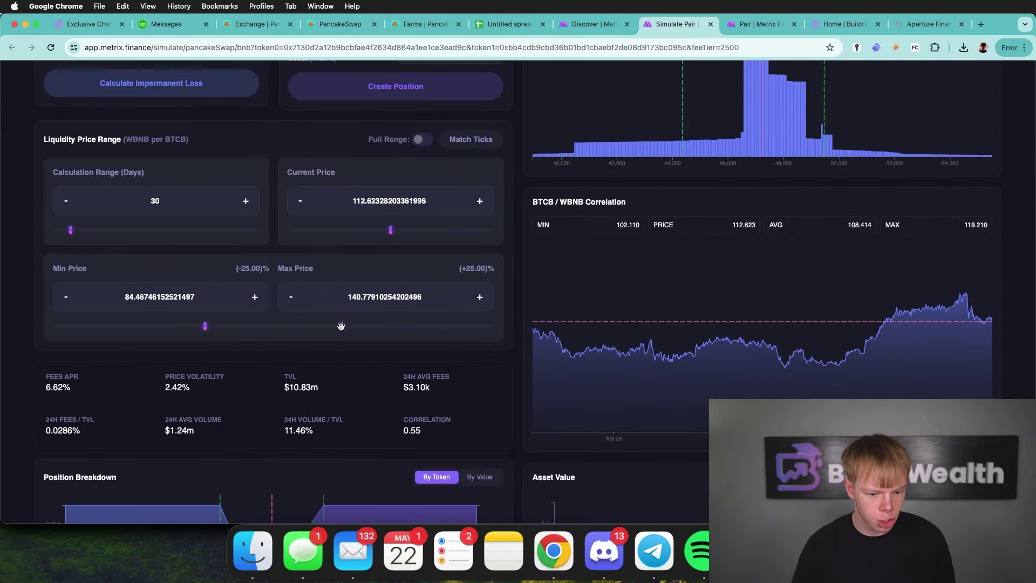
{"action": "left_click_drag", "start_coordinate": [341, 326], "coordinate": [296, 326]}
{"action": "left_click_drag", "start_coordinate": [162, 201], "coordinate": [128, 197]}
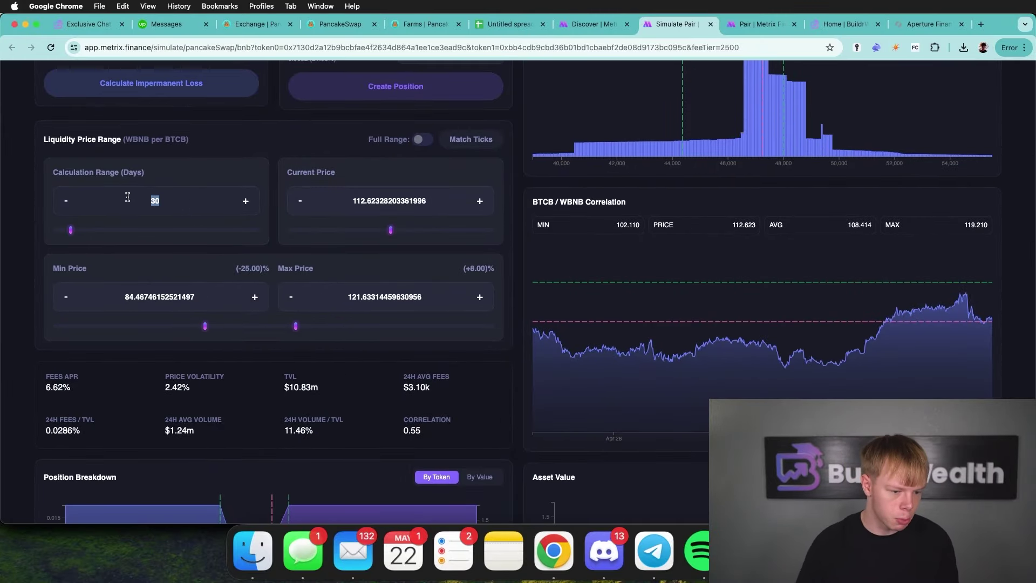
{"action": "type", "text": "20"}
{"action": "left_click_drag", "start_coordinate": [206, 326], "coordinate": [249, 326]}
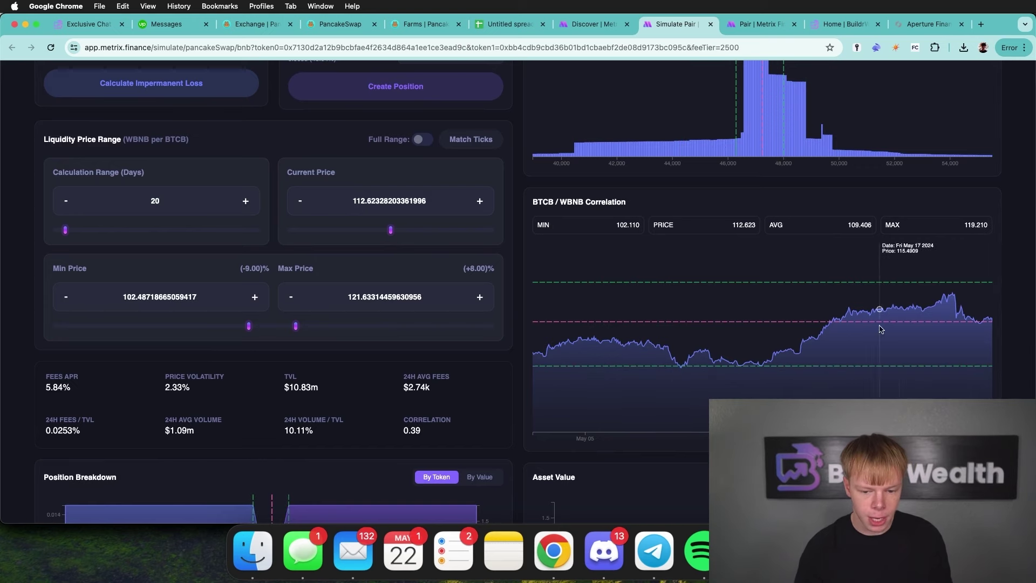
Check the range against the BTCB/WBNB correlation chart and raise the max price to +10%.
{"action": "scroll", "coordinate": [839, 332], "scroll_direction": "up", "scroll_amount": 5}
{"action": "scroll", "coordinate": [838, 331], "scroll_direction": "down", "scroll_amount": 7}
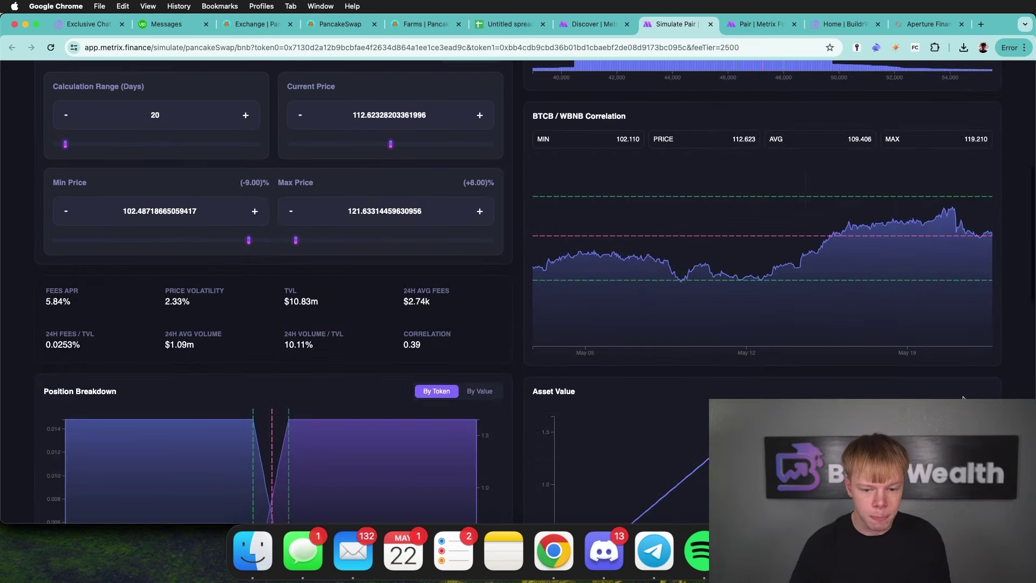
{"action": "scroll", "coordinate": [803, 234], "scroll_direction": "down", "scroll_amount": 1}
{"action": "scroll", "coordinate": [799, 235], "scroll_direction": "up", "scroll_amount": 2}
{"action": "scroll", "coordinate": [800, 236], "scroll_direction": "up", "scroll_amount": 1}
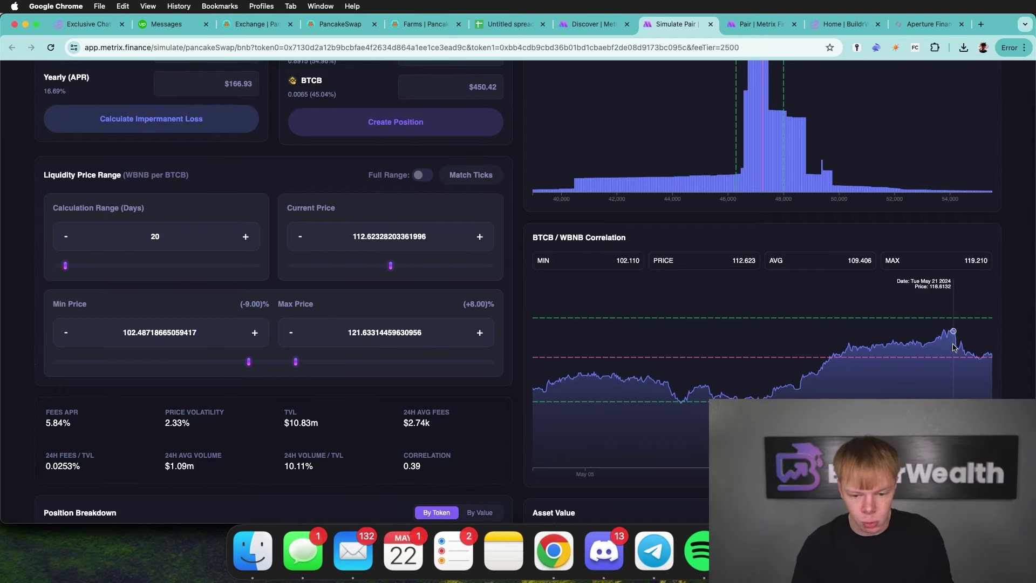
{"action": "scroll", "coordinate": [754, 307], "scroll_direction": "up", "scroll_amount": 1}
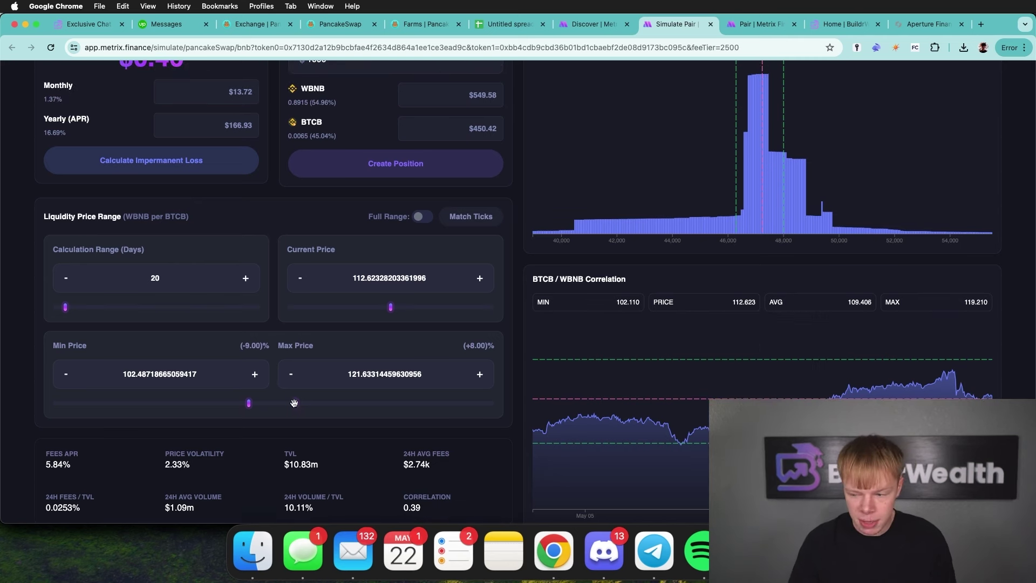
{"action": "key", "text": "Right"}
{"action": "key", "text": "Right"}
{"action": "scroll", "coordinate": [607, 316], "scroll_direction": "down", "scroll_amount": 3}
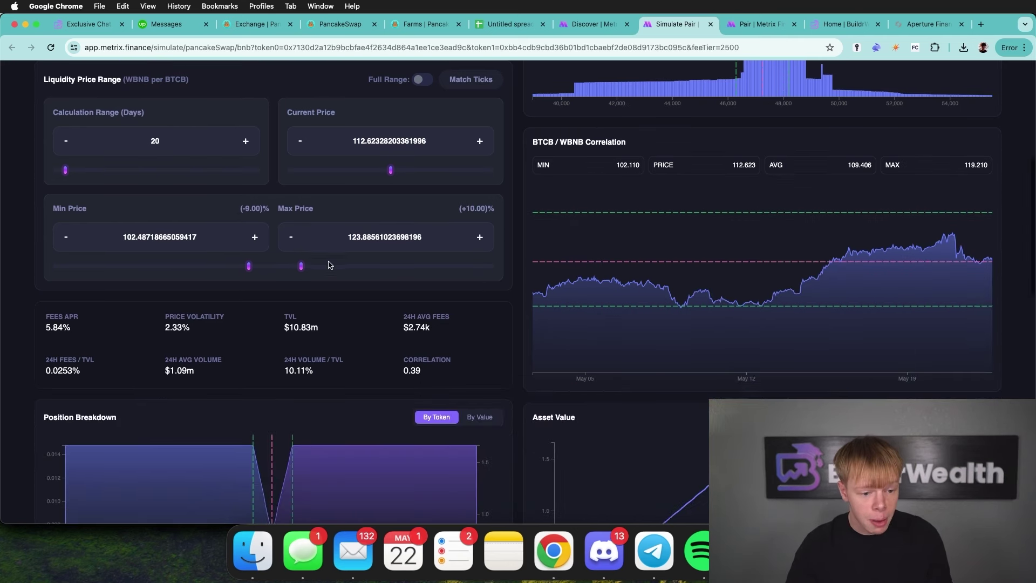
Try max prices of 130 and 128 WBNB per BTCB, and settle on 125.
{"action": "key", "text": "super+a"}
{"action": "type", "text": "130"}
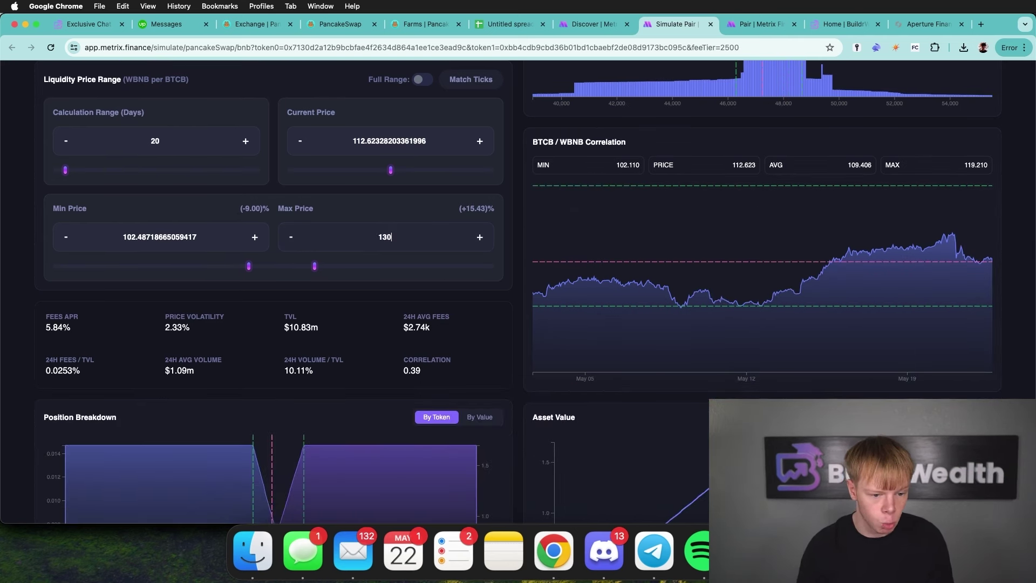
{"action": "key", "text": "super+a"}
{"action": "type", "text": "128"}
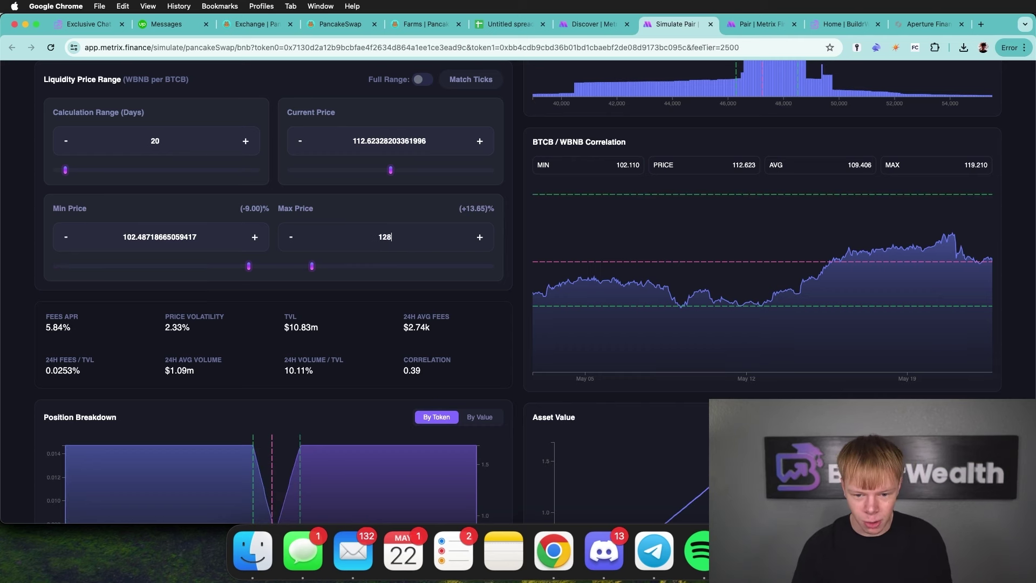
{"action": "key", "text": "super+a"}
{"action": "type", "text": "125"}
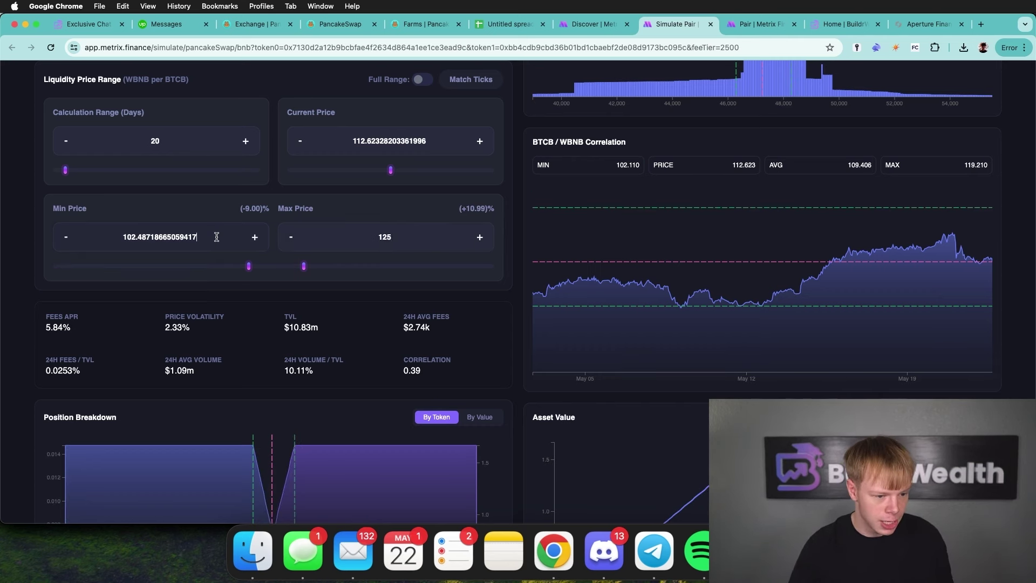
Set the min price to 100 WBNB per BTCB and restore the max price to exactly 125.
{"action": "left_click_drag", "start_coordinate": [249, 266], "coordinate": [242, 266]}
{"action": "left_click", "coordinate": [175, 233]}
{"action": "key", "text": "super+a"}
{"action": "type", "text": "100"}
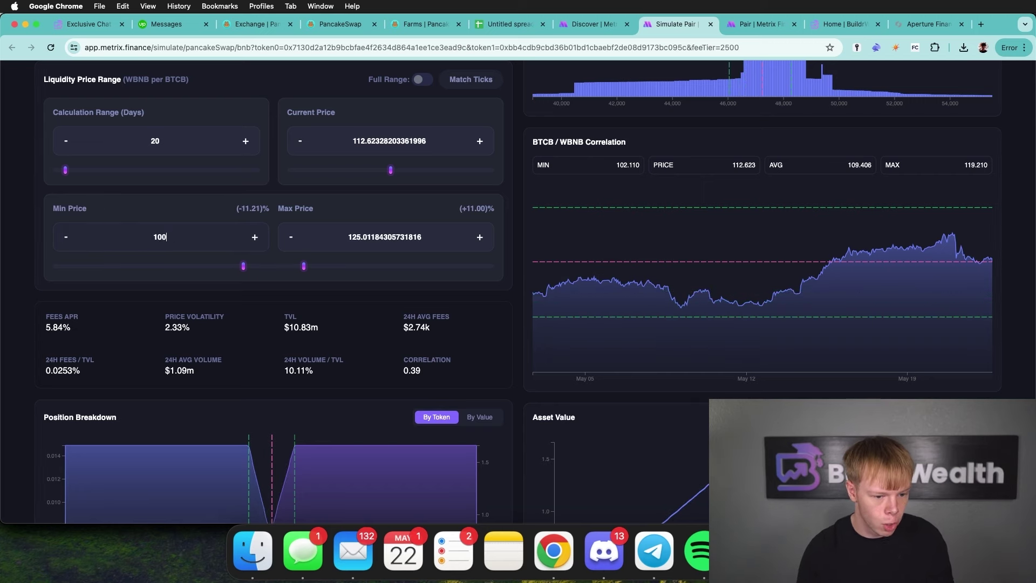
{"action": "left_click", "coordinate": [373, 238]}
{"action": "key", "text": "super+a"}
{"action": "type", "text": "125"}
{"action": "scroll", "coordinate": [447, 332], "scroll_direction": "up", "scroll_amount": 5}
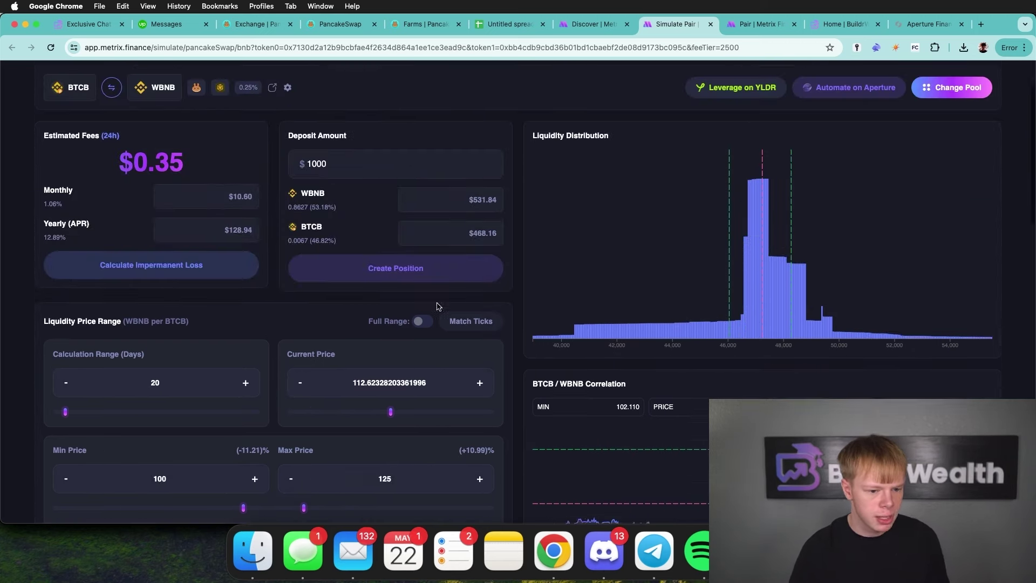
Review the deposit split and the TVL and volume histories, and set the calculation range to 5 days to check the yearly APR.
{"action": "double_click", "coordinate": [322, 199]}
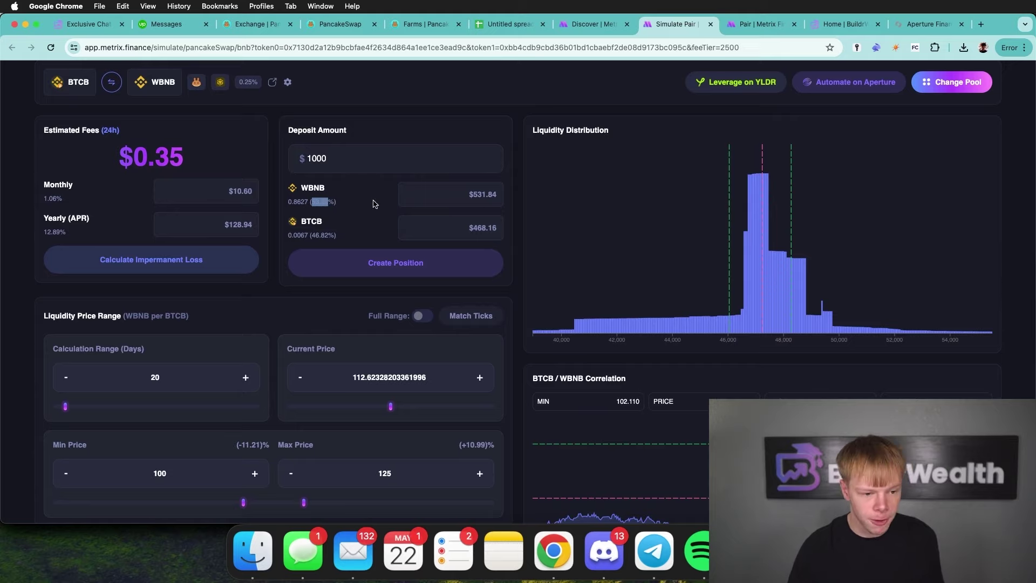
{"action": "scroll", "coordinate": [375, 204], "scroll_direction": "down", "scroll_amount": 3}
{"action": "scroll", "coordinate": [427, 206], "scroll_direction": "down", "scroll_amount": 7}
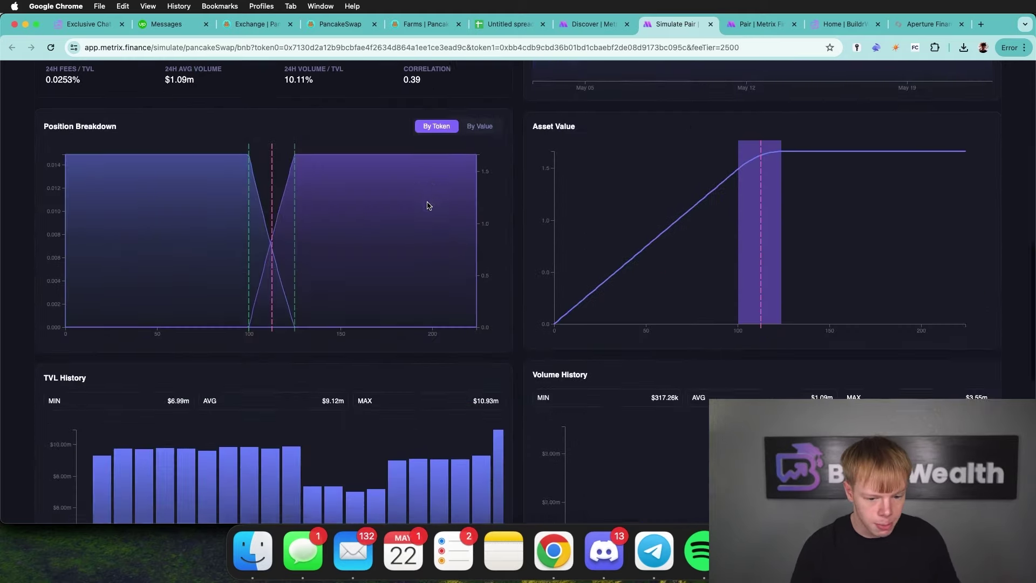
{"action": "scroll", "coordinate": [429, 205], "scroll_direction": "down", "scroll_amount": 5}
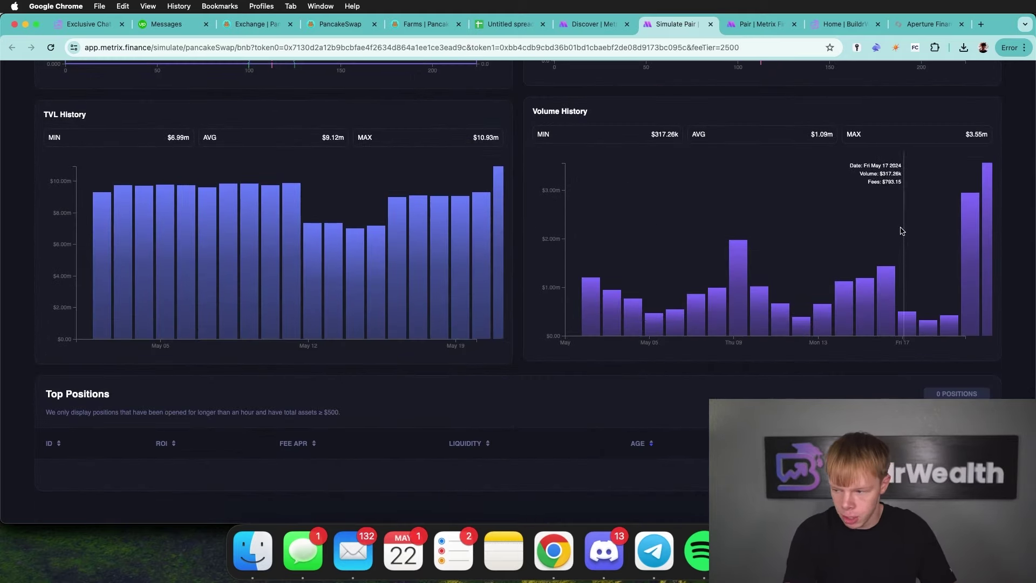
{"action": "scroll", "coordinate": [781, 254], "scroll_direction": "up", "scroll_amount": 10}
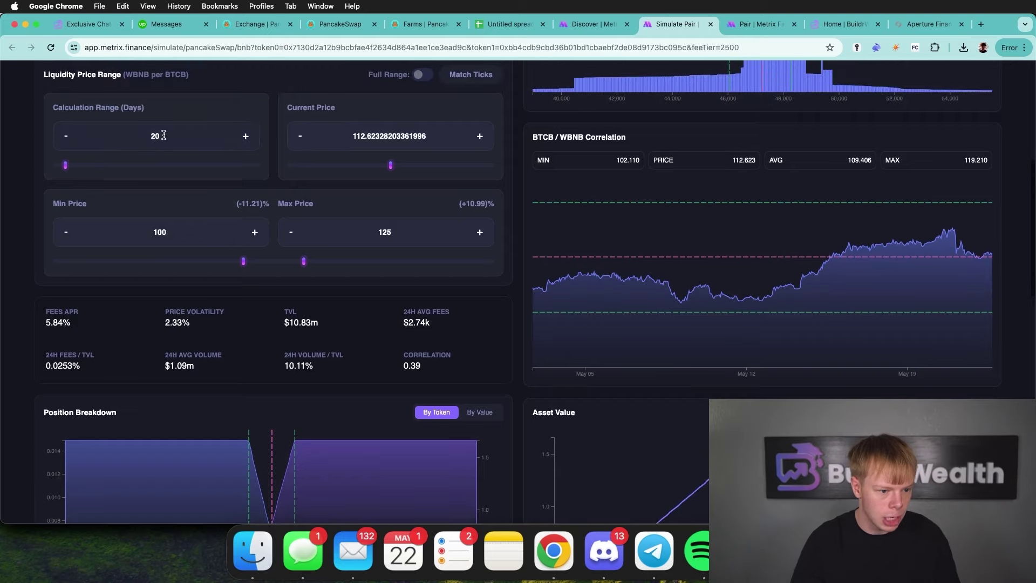
{"action": "double_click", "coordinate": [163, 136]}
{"action": "scroll", "coordinate": [723, 363], "scroll_direction": "up", "scroll_amount": 5}
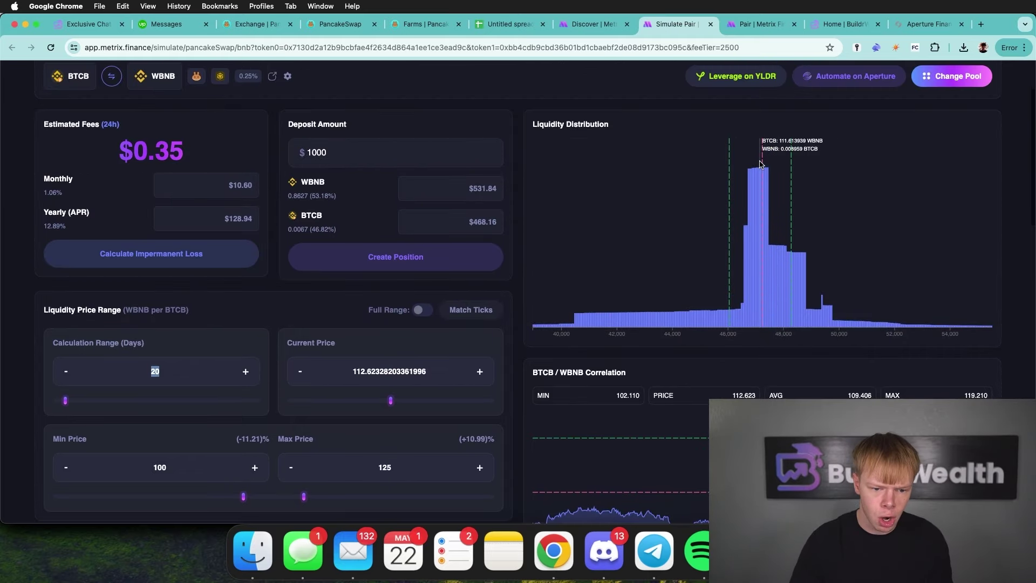
{"action": "type", "text": "5"}
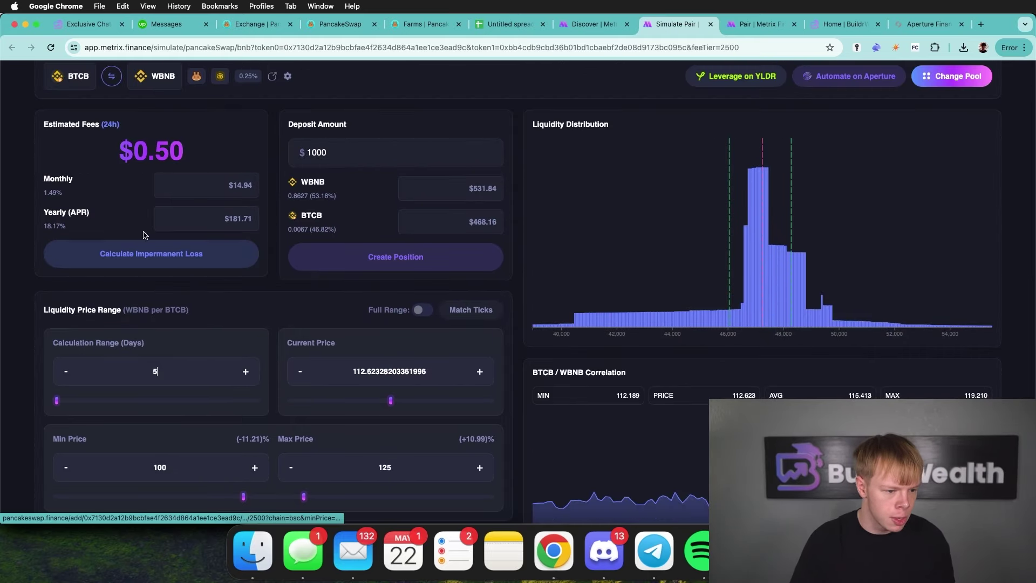
{"action": "double_click", "coordinate": [50, 224]}
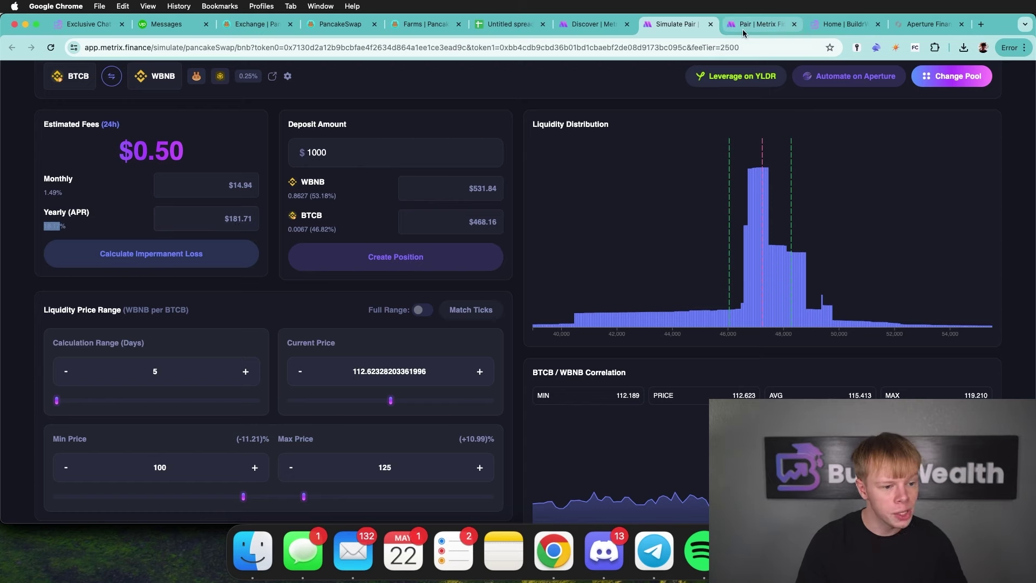
In the Metrix pair comparison, replace WETH with BTCB against WBNB and enable Similar Assets.
{"action": "left_click", "coordinate": [761, 24]}
{"action": "scroll", "coordinate": [403, 316], "scroll_direction": "up", "scroll_amount": 5}
{"action": "left_click", "coordinate": [134, 262]}
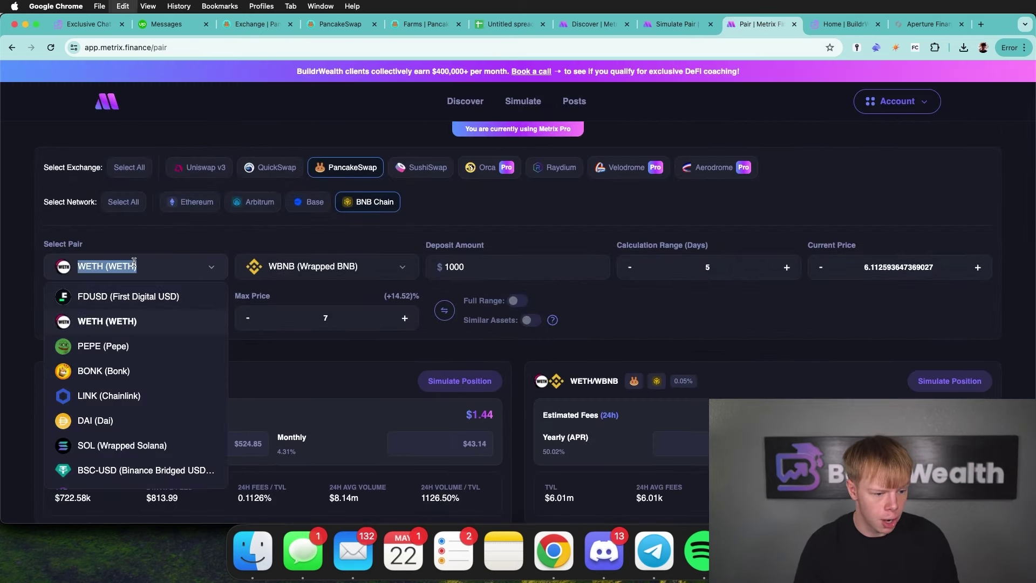
{"action": "type", "text": "btcb"}
{"action": "key", "text": "Return"}
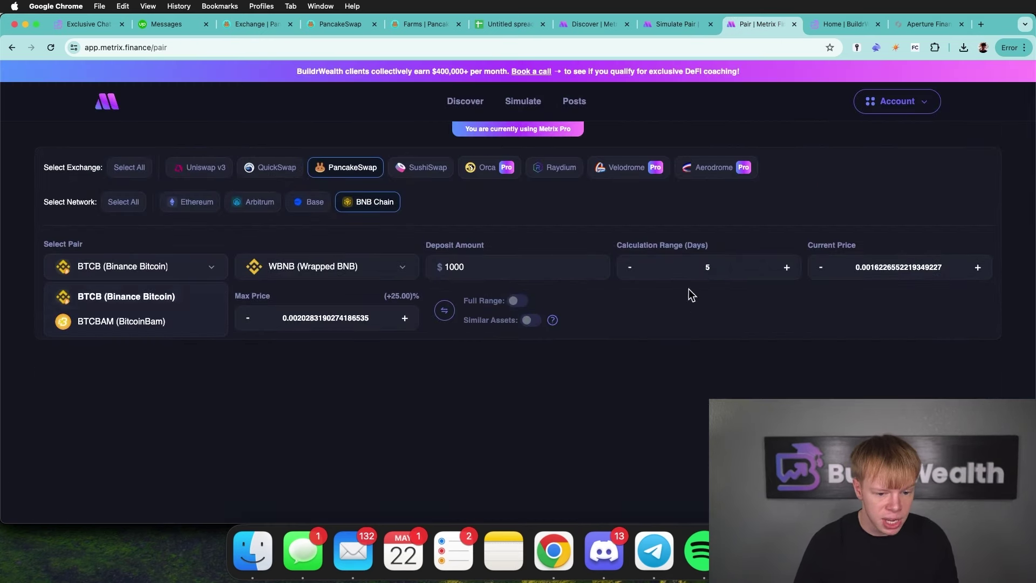
{"action": "left_click", "coordinate": [532, 322]}
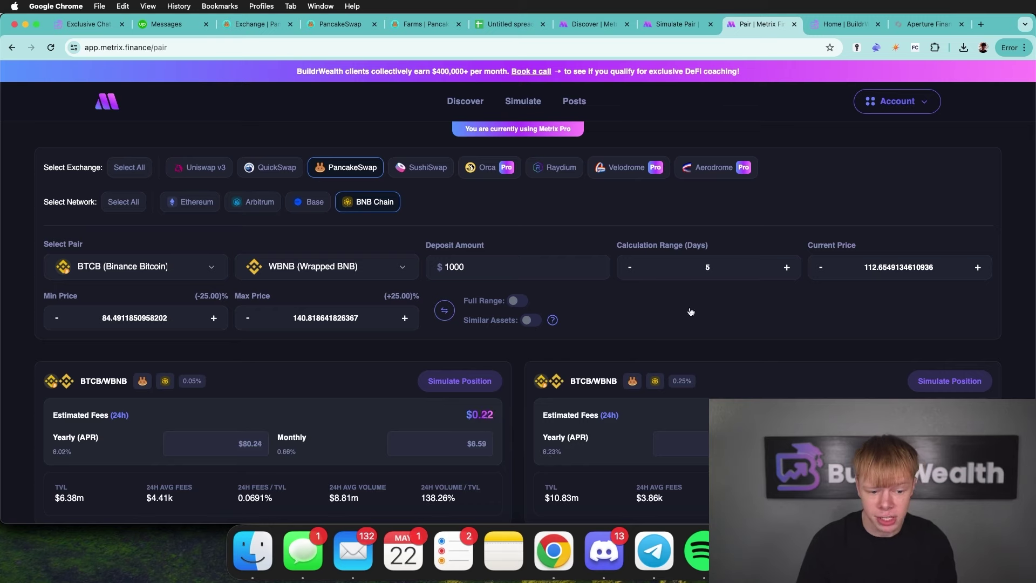
{"action": "scroll", "coordinate": [702, 306], "scroll_direction": "down", "scroll_amount": 3}
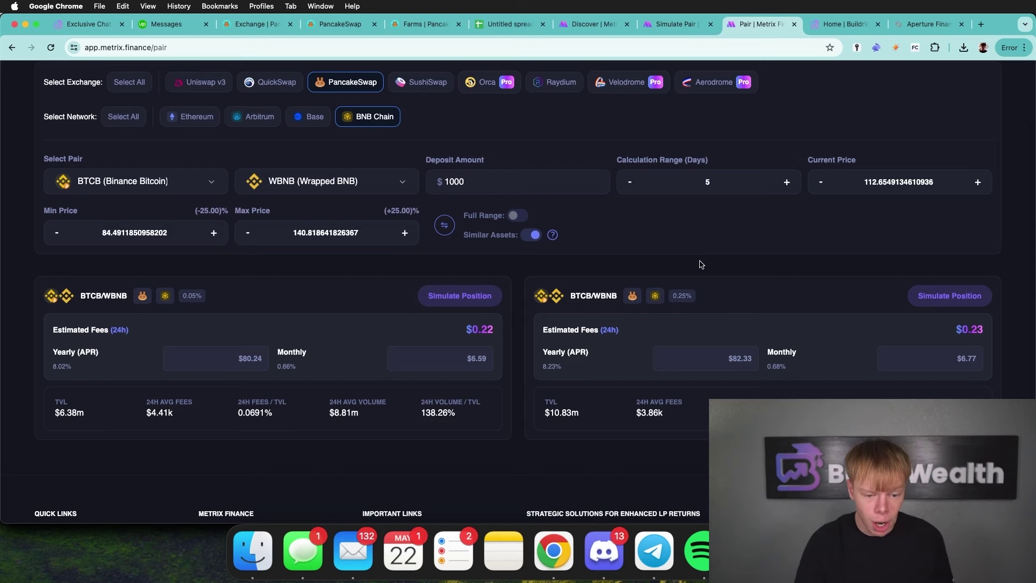
Set the BTCB/WBNB comparison's min price to 100 and max price to 125 across both fee tiers.
{"action": "left_click", "coordinate": [663, 24]}
{"action": "left_click", "coordinate": [745, 24]}
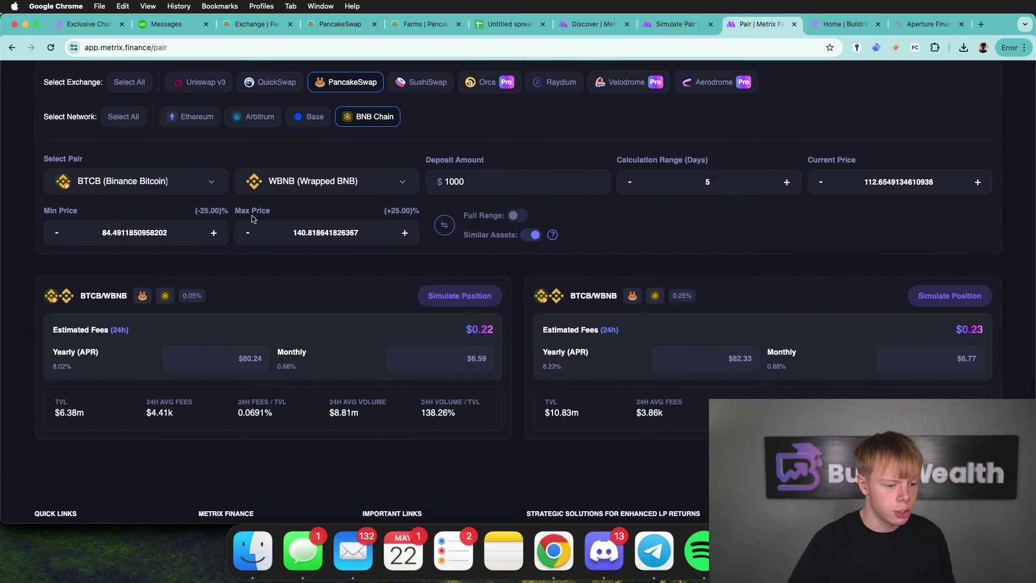
{"action": "double_click", "coordinate": [144, 232]}
{"action": "type", "text": "100"}
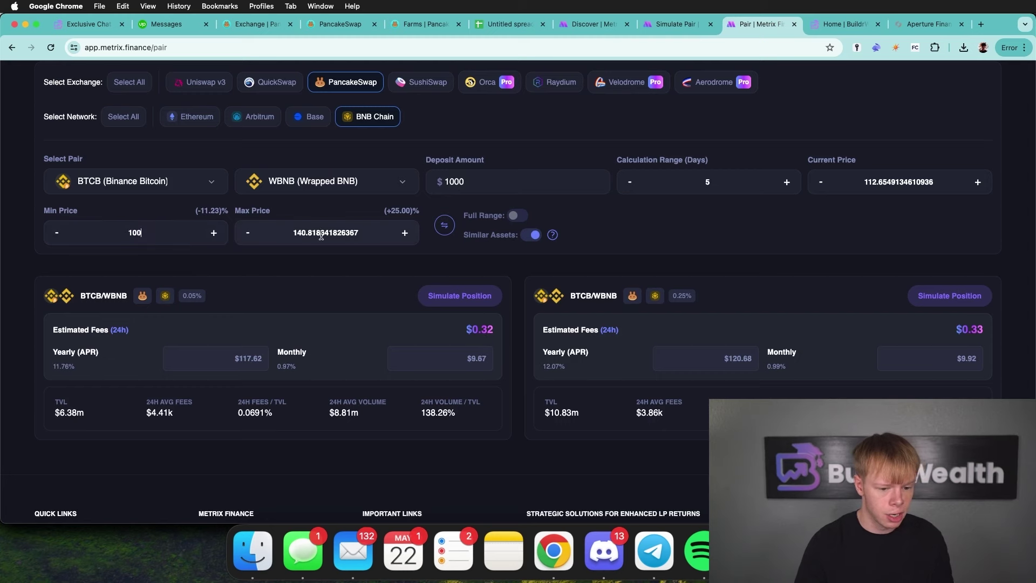
{"action": "double_click", "coordinate": [352, 233]}
{"action": "type", "text": "125"}
{"action": "scroll", "coordinate": [715, 112], "scroll_direction": "down", "scroll_amount": 2}
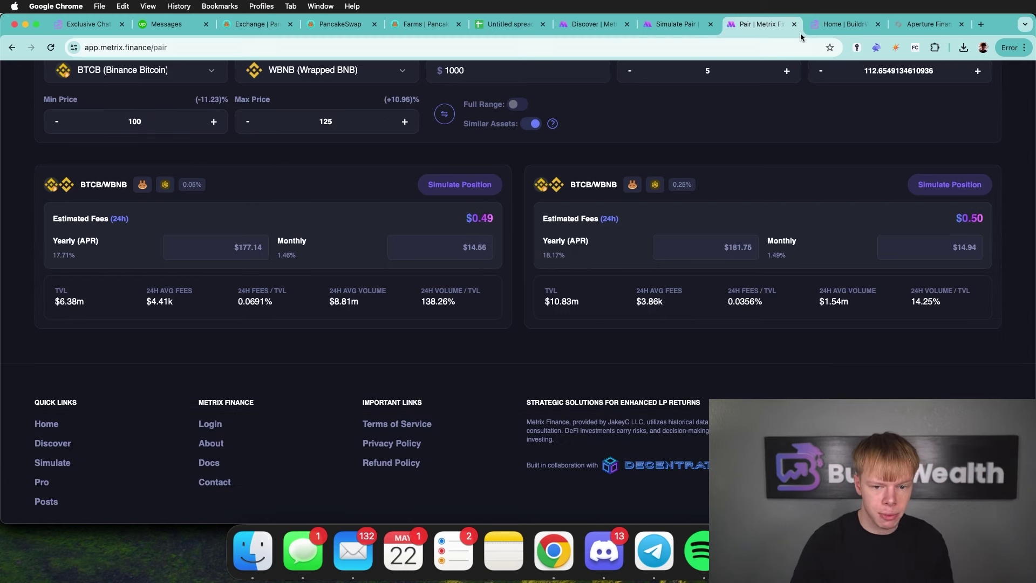
Add a BTCB/BNB row to the spreadsheet and fill its remaining columns by copying the ETH/BNB row's fee tier through daily yield.
{"action": "left_click", "coordinate": [694, 24]}
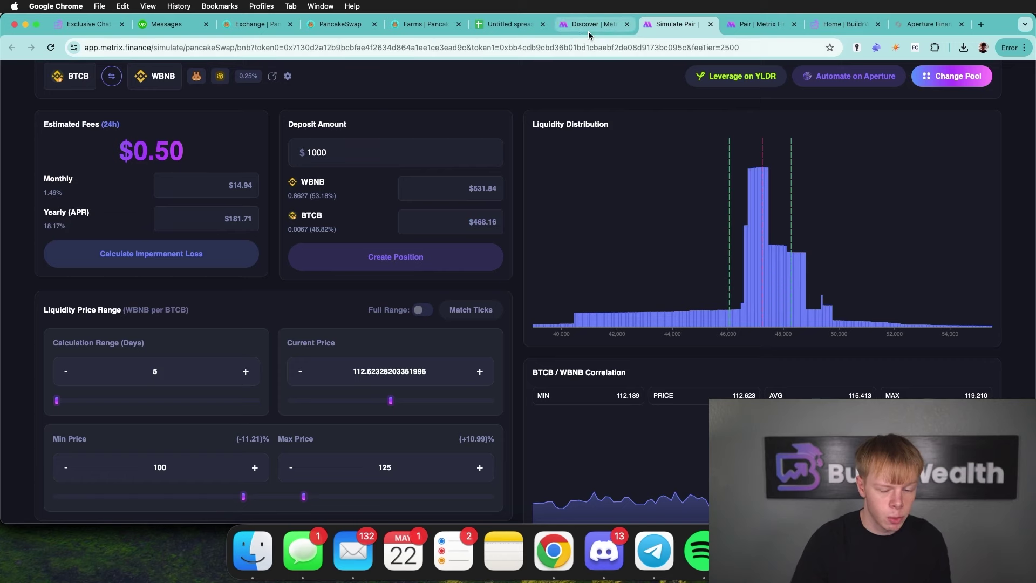
{"action": "left_click", "coordinate": [588, 31]}
{"action": "left_click", "coordinate": [672, 28]}
{"action": "left_click", "coordinate": [743, 32]}
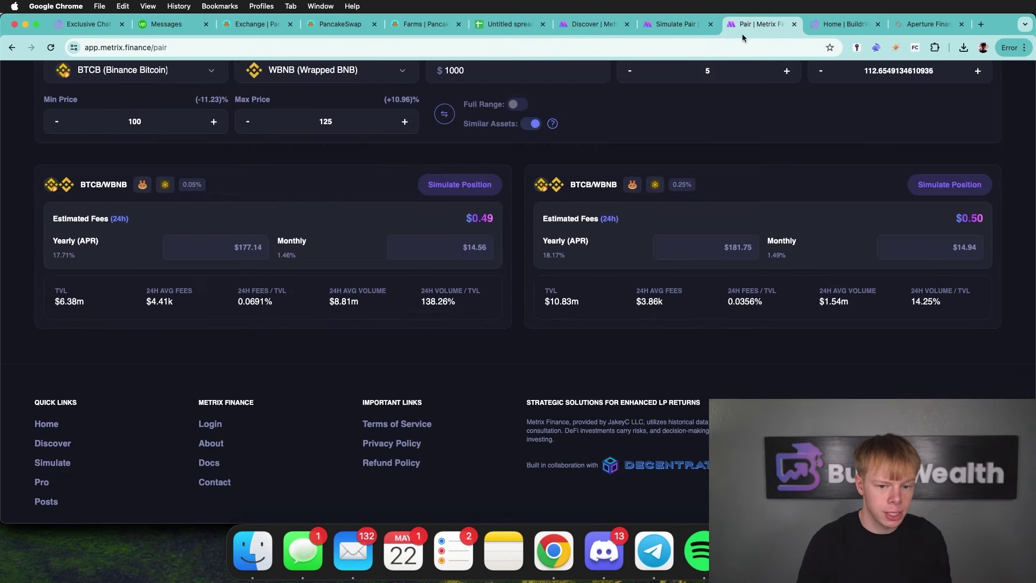
{"action": "left_click", "coordinate": [502, 24]}
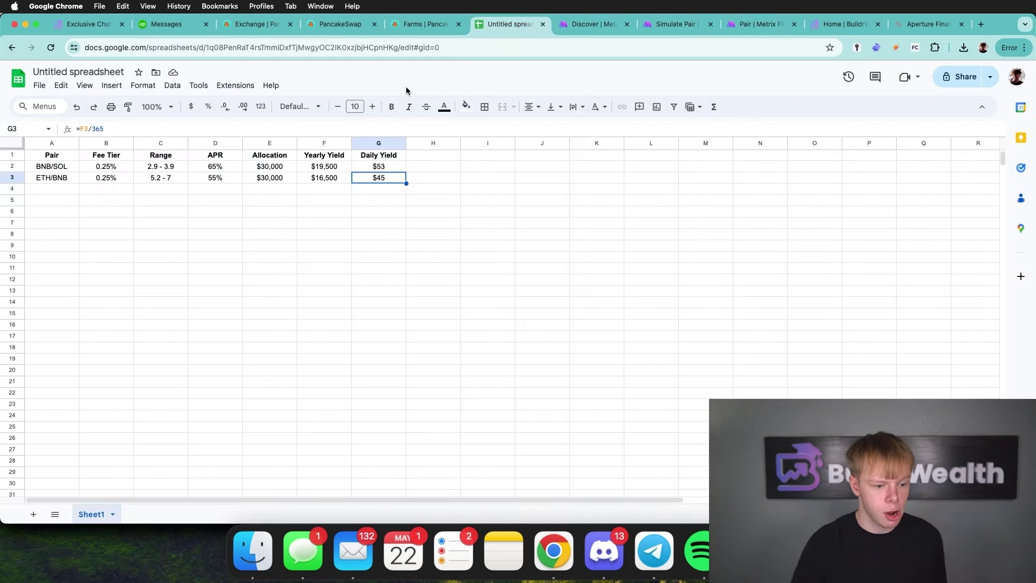
{"action": "left_click", "coordinate": [55, 192]}
{"action": "type", "text": "BTCB/BNB"}
{"action": "left_click_drag", "start_coordinate": [107, 177], "coordinate": [379, 177]}
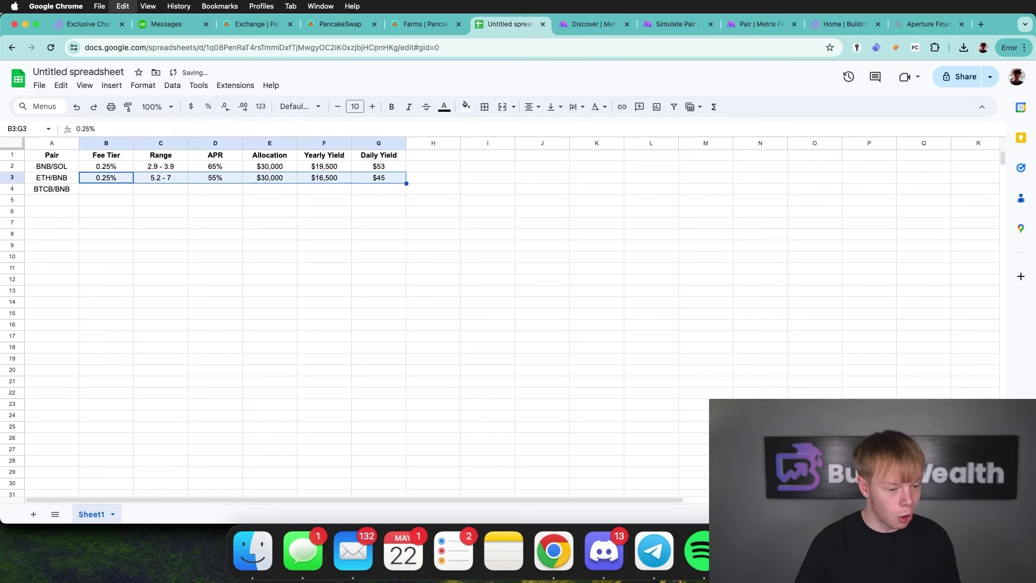
{"action": "key", "text": "super+c"}
{"action": "left_click", "coordinate": [106, 188]}
{"action": "key", "text": "super+v"}
{"action": "left_click", "coordinate": [250, 225]}
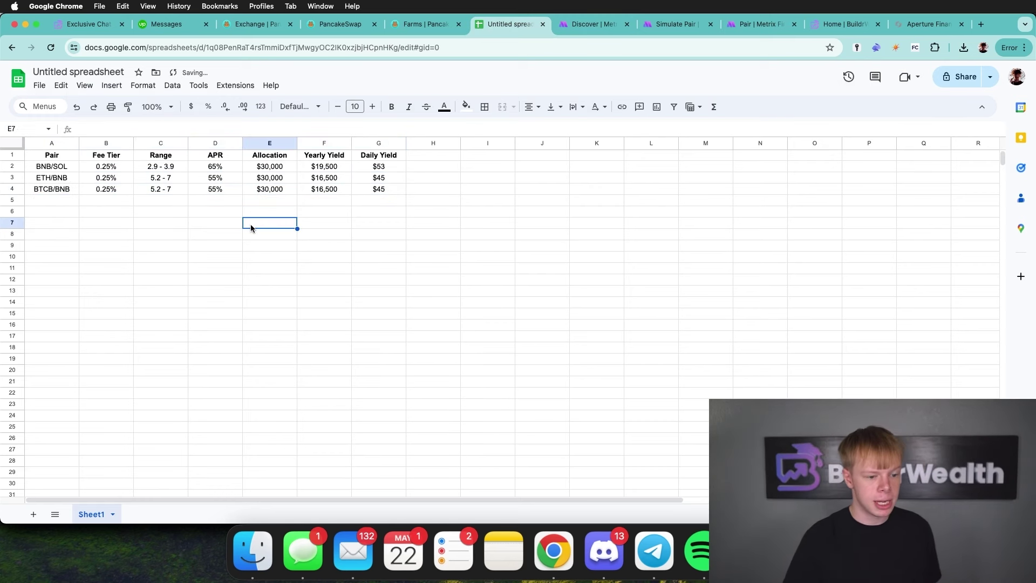
Set the APR in the BTCB/BNB row to 20%.
{"action": "left_click", "coordinate": [233, 192]}
{"action": "type", "text": "20"}
{"action": "key", "text": "Return"}
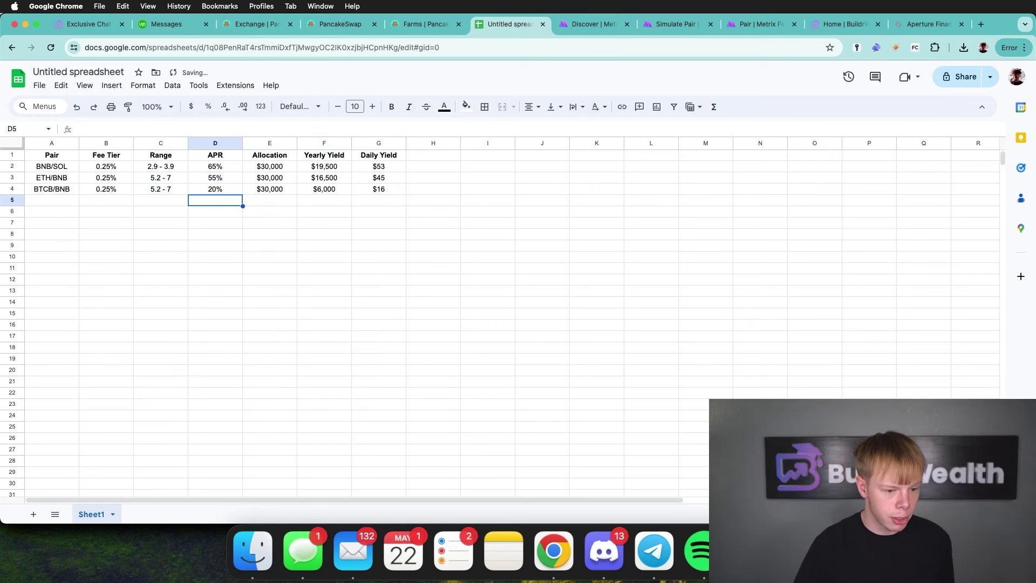
Fill the BTCB/BNB row from pair through daily yield with a light red background.
{"action": "left_click", "coordinate": [379, 191]}
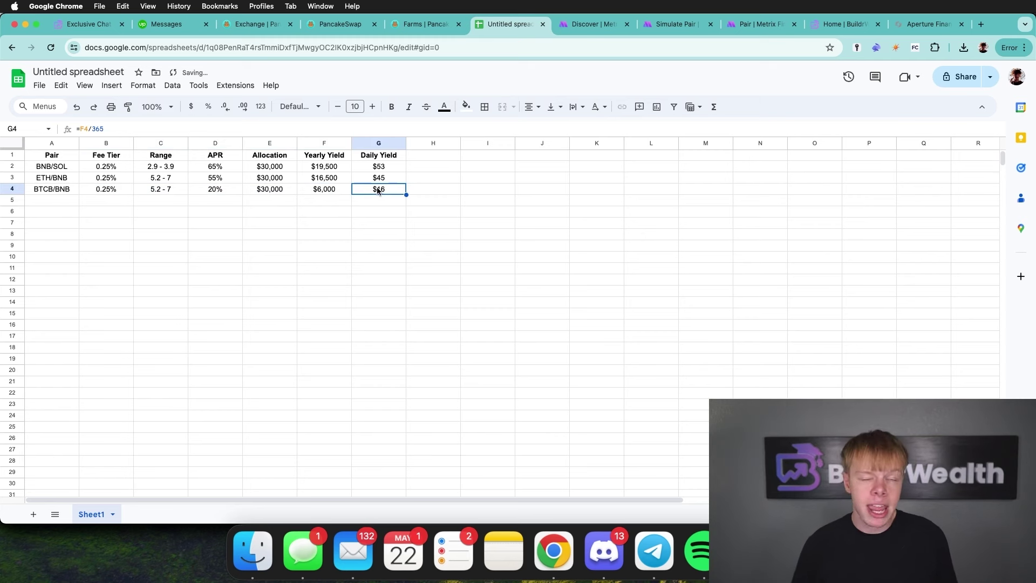
{"action": "left_click_drag", "start_coordinate": [379, 191], "coordinate": [109, 193]}
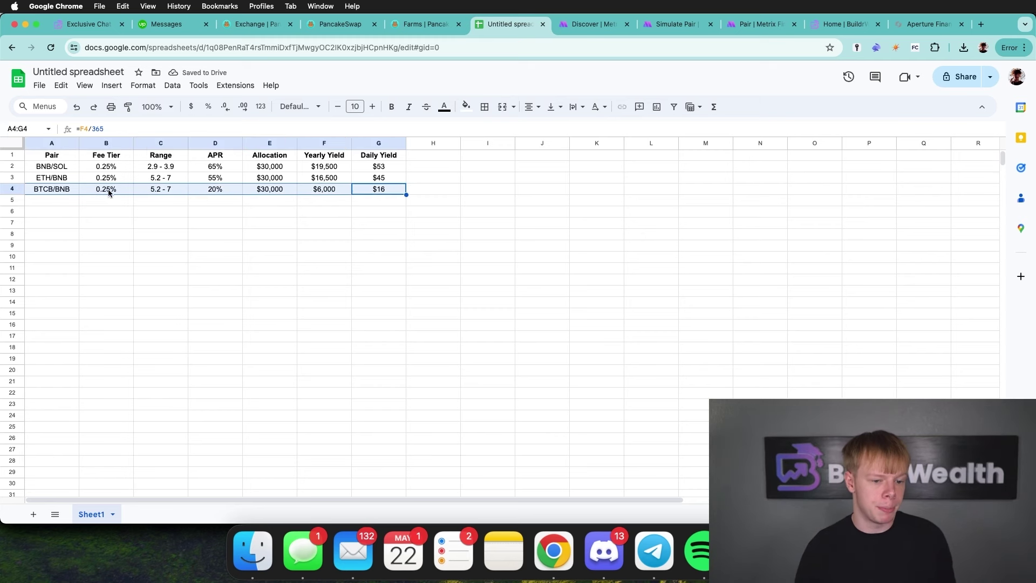
{"action": "left_click", "coordinate": [464, 107]}
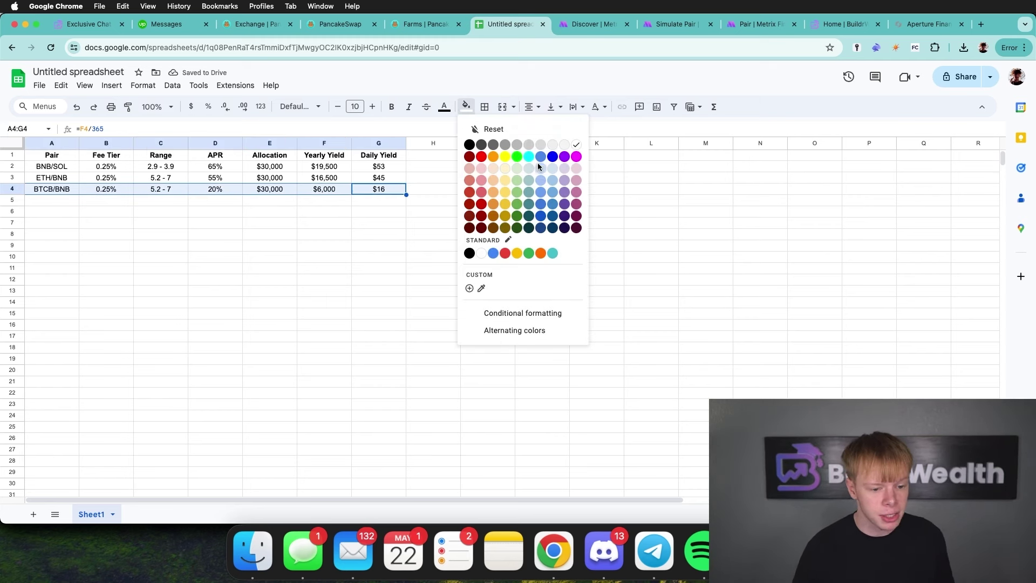
{"action": "left_click", "coordinate": [480, 182]}
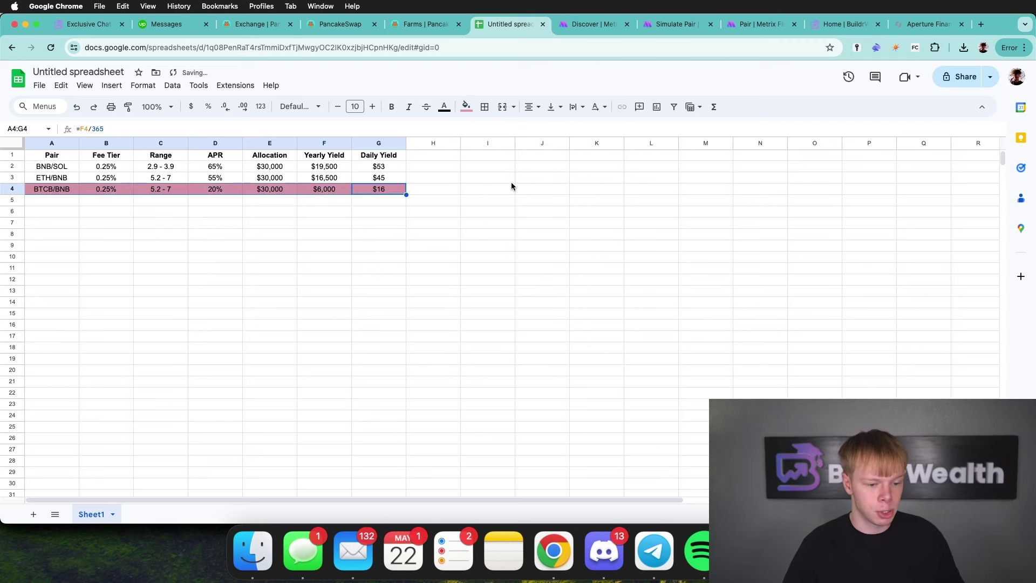
{"action": "left_click_drag", "start_coordinate": [355, 193], "coordinate": [52, 191]}
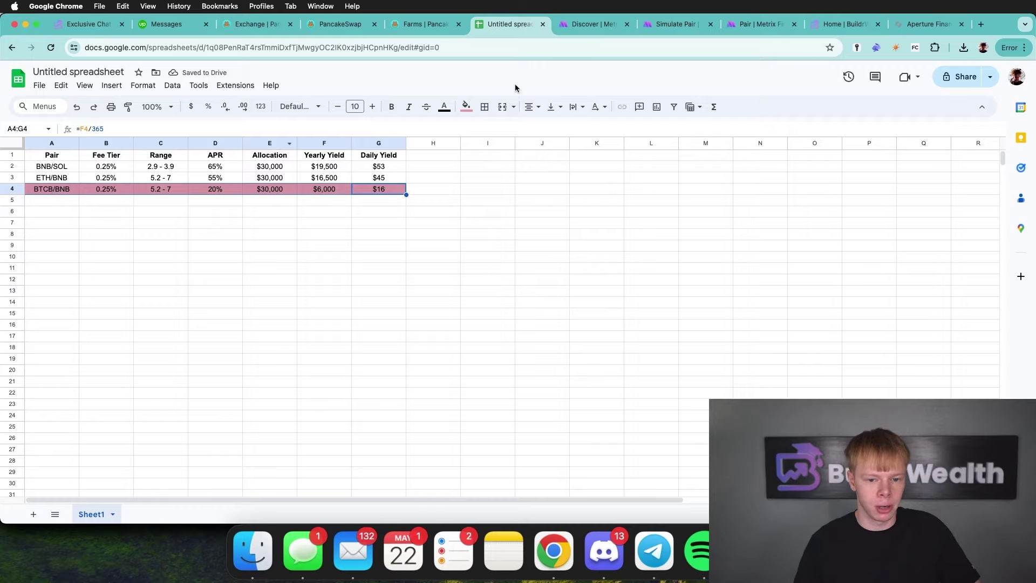
Open the Metrix simulation of PancakeSwap's 0.05% BSC-USD/WBNB pool and highlight its two token names.
{"action": "key", "text": "ctrl+Tab"}
{"action": "left_click", "coordinate": [958, 280]}
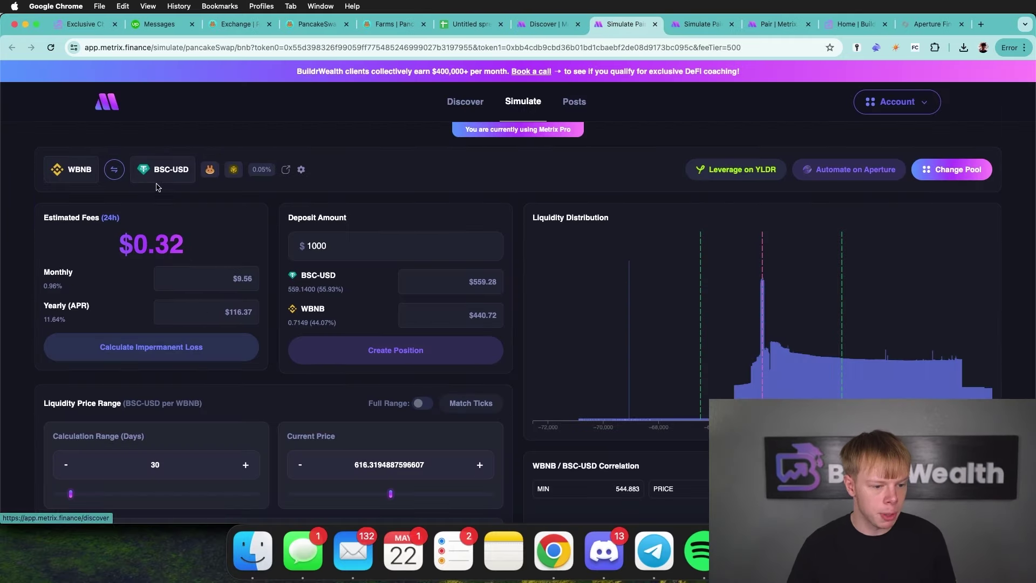
{"action": "triple_click", "coordinate": [168, 171]}
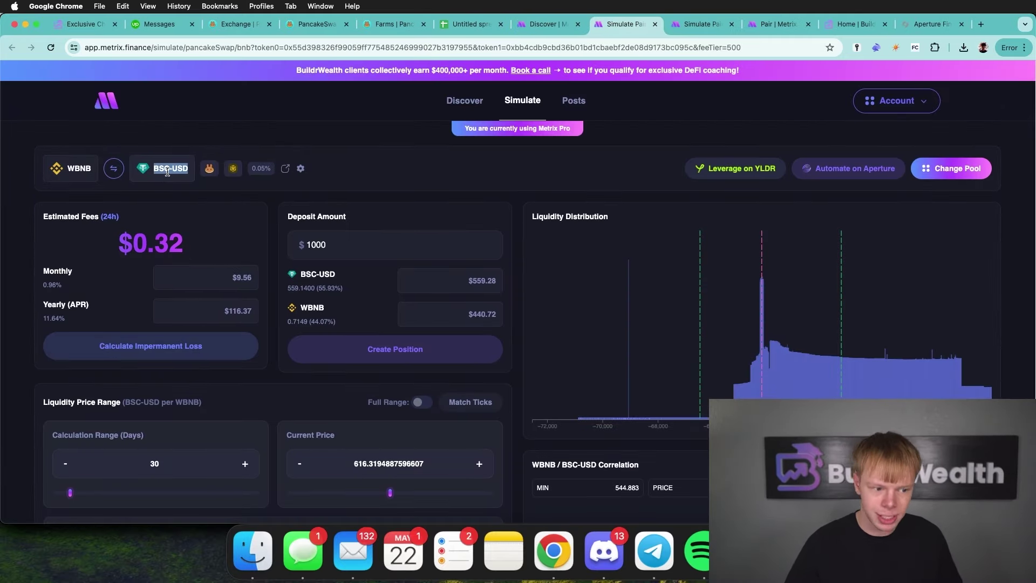
{"action": "triple_click", "coordinate": [74, 169]}
Lower the simulation's max price to +6% and set the calculation range to 20 days.
{"action": "scroll", "coordinate": [378, 227], "scroll_direction": "down", "scroll_amount": 2}
{"action": "scroll", "coordinate": [379, 227], "scroll_direction": "down", "scroll_amount": 5}
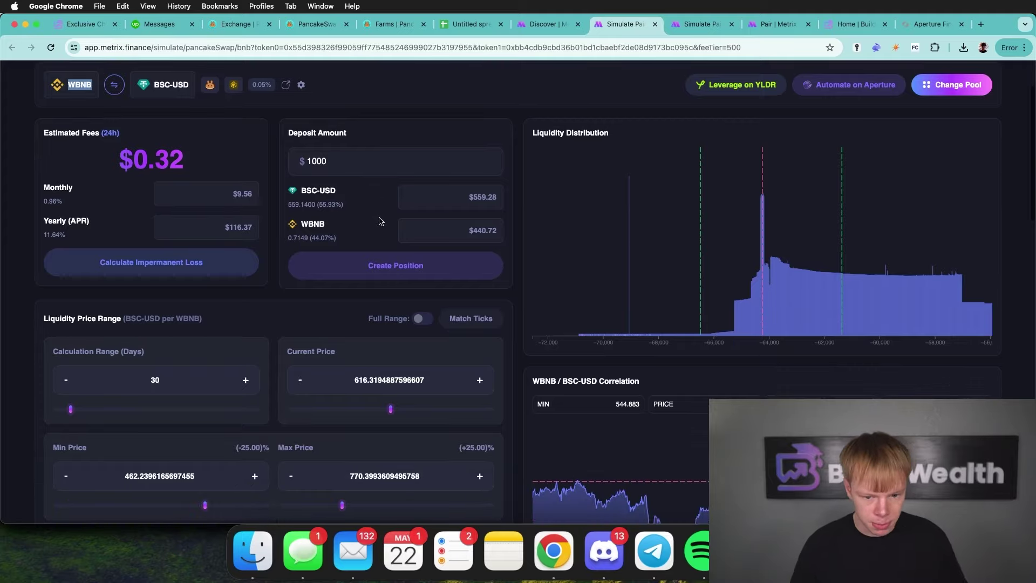
{"action": "scroll", "coordinate": [380, 222], "scroll_direction": "up", "scroll_amount": 4}
{"action": "scroll", "coordinate": [381, 223], "scroll_direction": "down", "scroll_amount": 4}
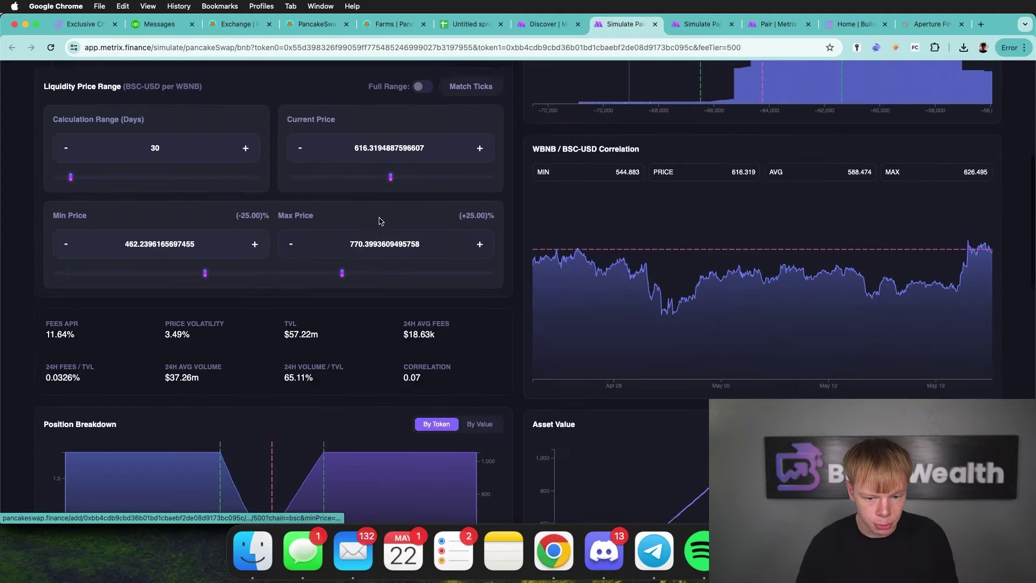
{"action": "scroll", "coordinate": [379, 220], "scroll_direction": "up", "scroll_amount": 7}
{"action": "scroll", "coordinate": [379, 221], "scroll_direction": "down", "scroll_amount": 3}
{"action": "scroll", "coordinate": [378, 221], "scroll_direction": "down", "scroll_amount": 3}
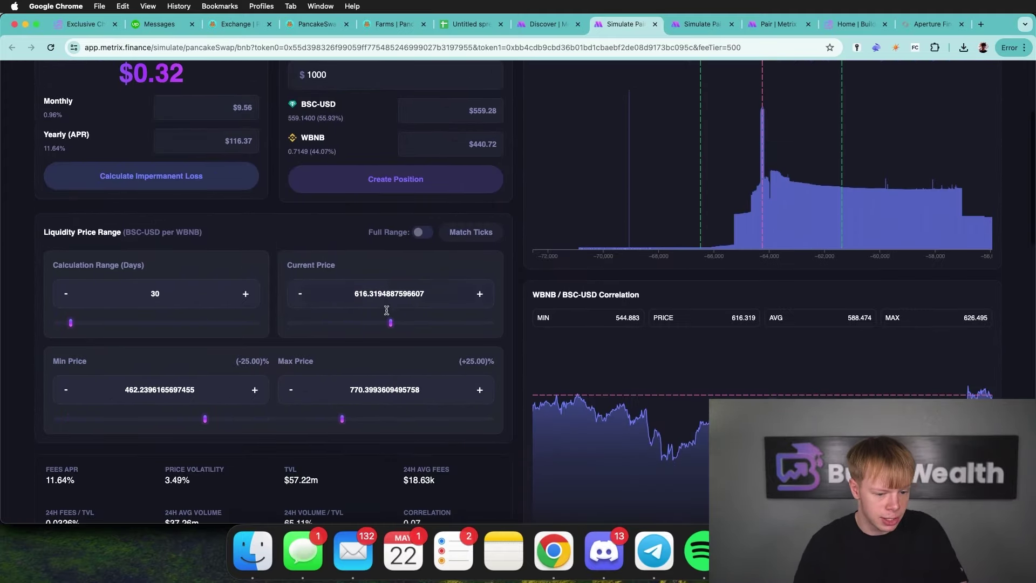
{"action": "left_click_drag", "start_coordinate": [343, 322], "coordinate": [290, 321]}
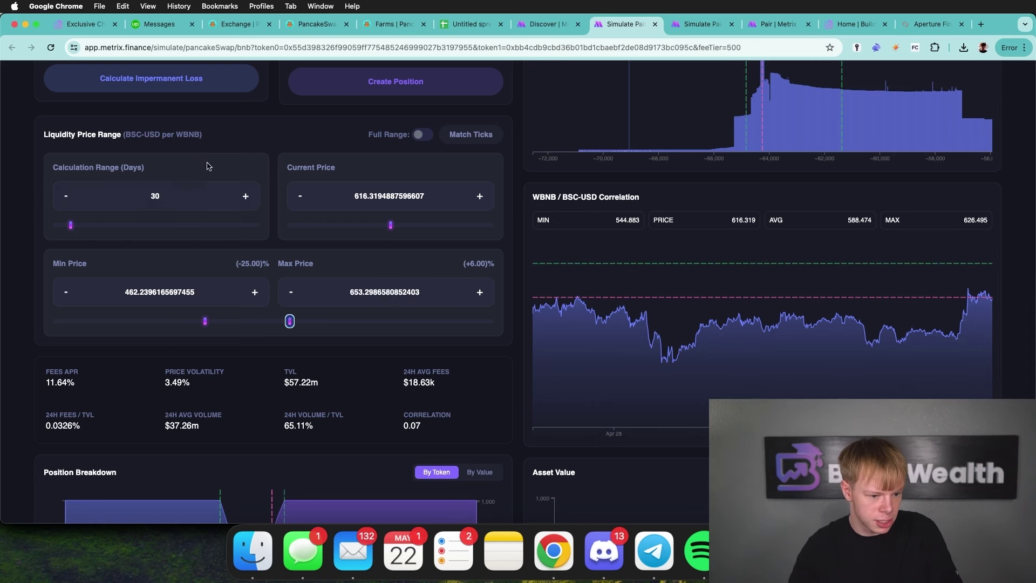
{"action": "double_click", "coordinate": [155, 196]}
{"action": "type", "text": "20"}
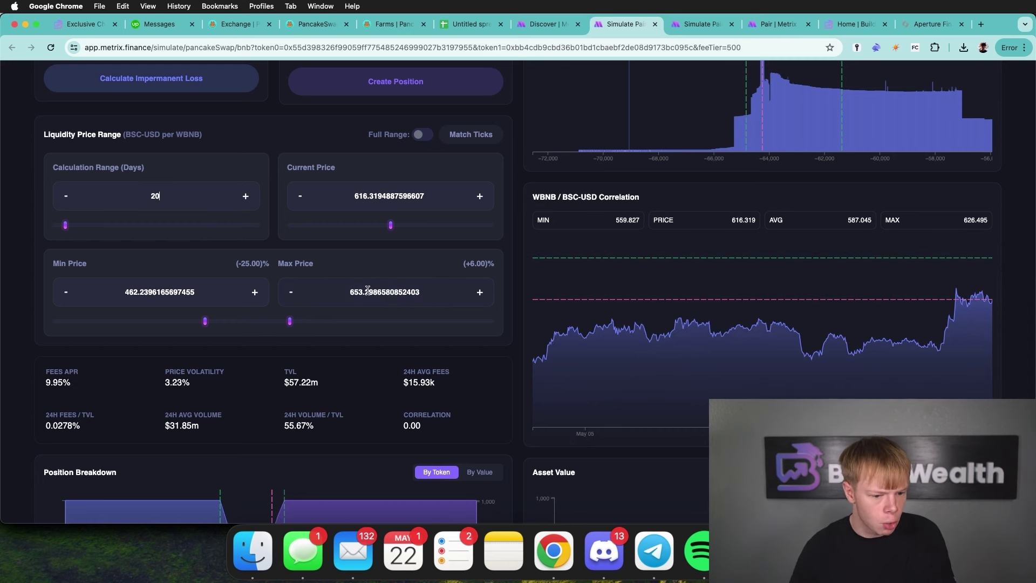
Try max prices of 650 and 670 for the WBNB/BSC-USD range and settle on 660.
{"action": "double_click", "coordinate": [381, 292]}
{"action": "type", "text": "650"}
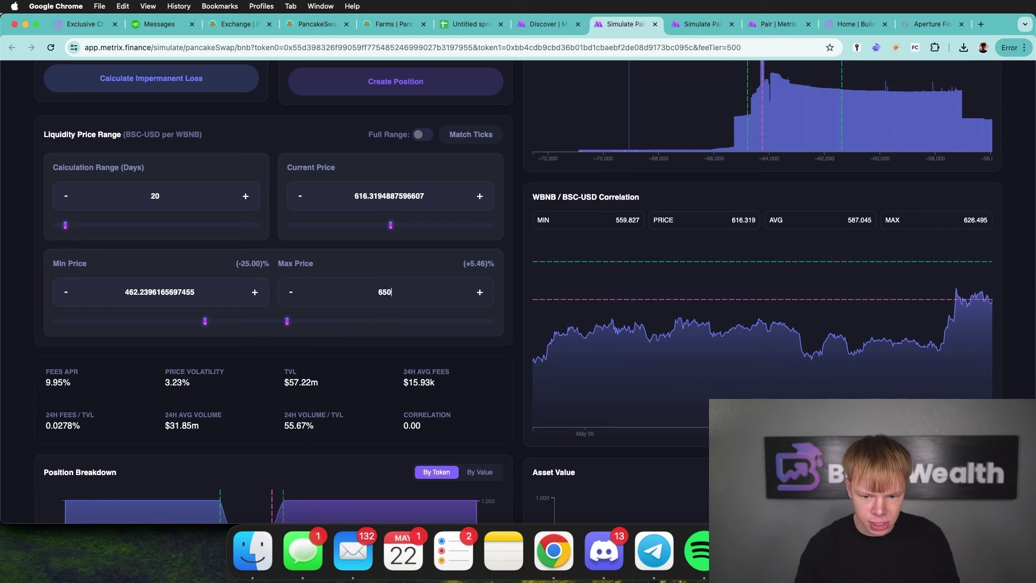
{"action": "key", "text": "super+a"}
{"action": "type", "text": "670"}
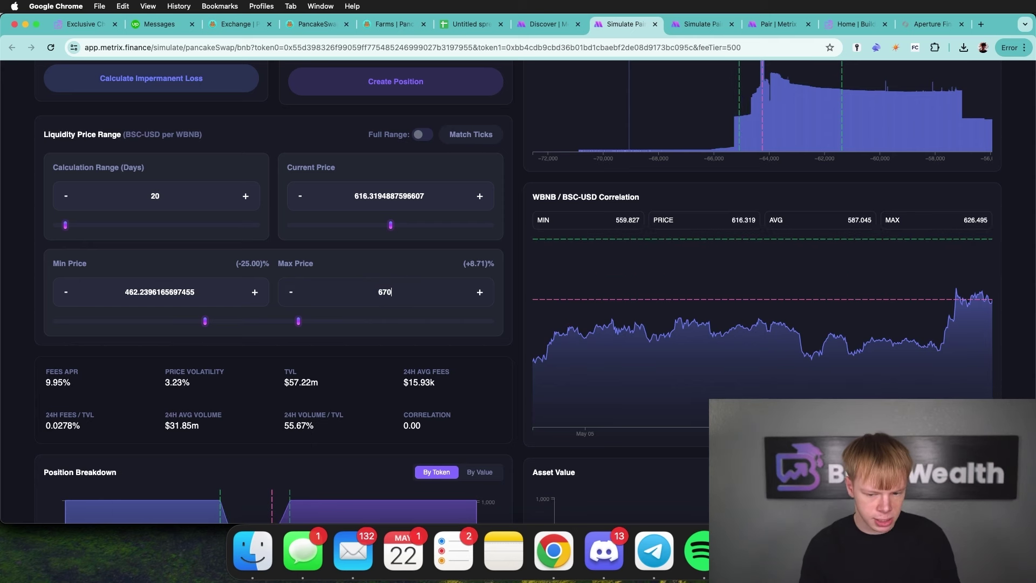
{"action": "key", "text": "super+a"}
{"action": "type", "text": "660"}
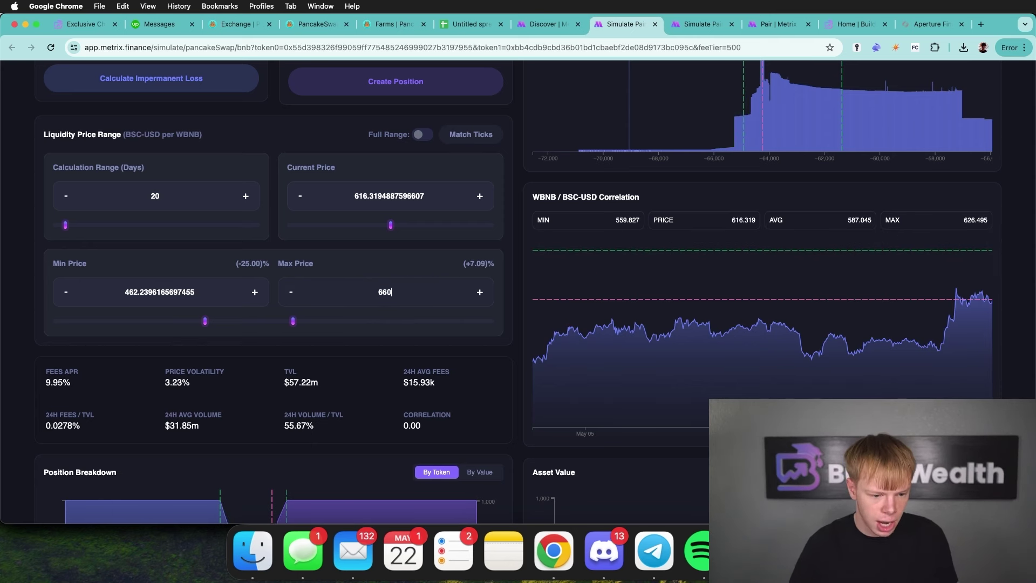
Raise the min price to 550 and on to about 560.85 (-9%), and re-enter the max price as 660.
{"action": "left_click_drag", "start_coordinate": [206, 321], "coordinate": [246, 322]}
{"action": "left_click", "coordinate": [181, 292]}
{"action": "key", "text": "super+a"}
{"action": "type", "text": "550"}
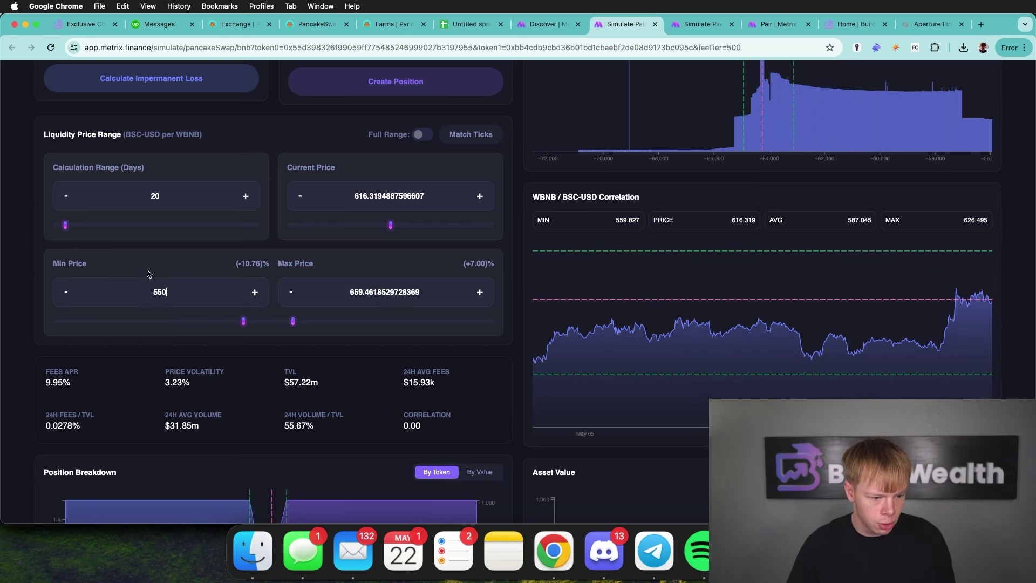
{"action": "left_click_drag", "start_coordinate": [244, 321], "coordinate": [249, 321]}
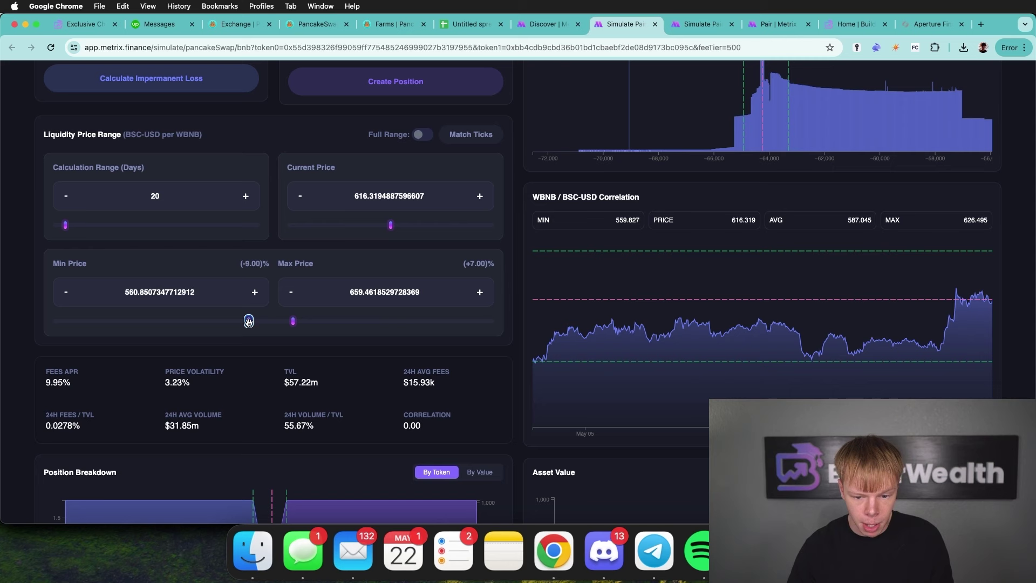
{"action": "double_click", "coordinate": [195, 290]}
{"action": "type", "text": "560"}
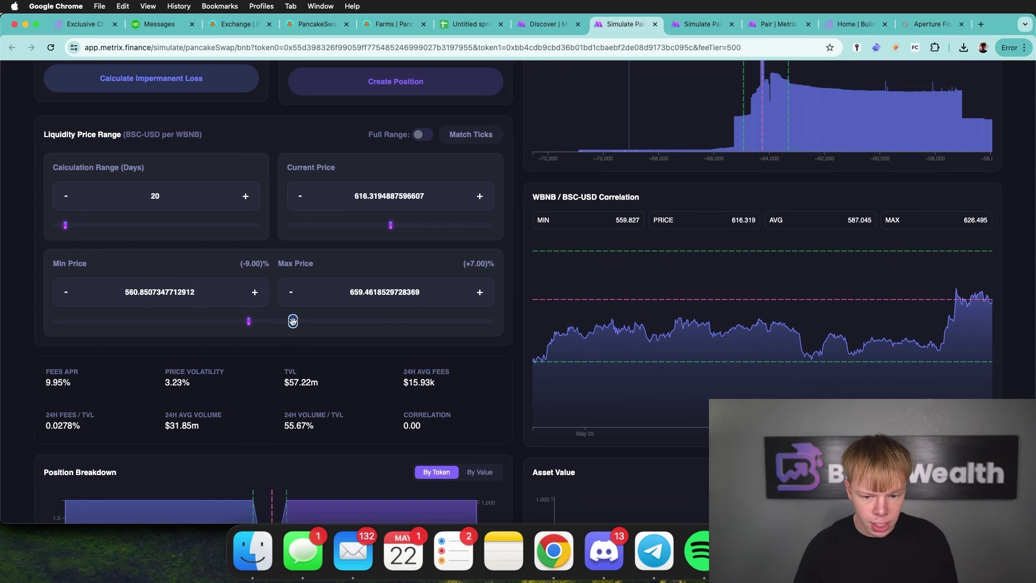
{"action": "double_click", "coordinate": [363, 292]}
{"action": "type", "text": "660"}
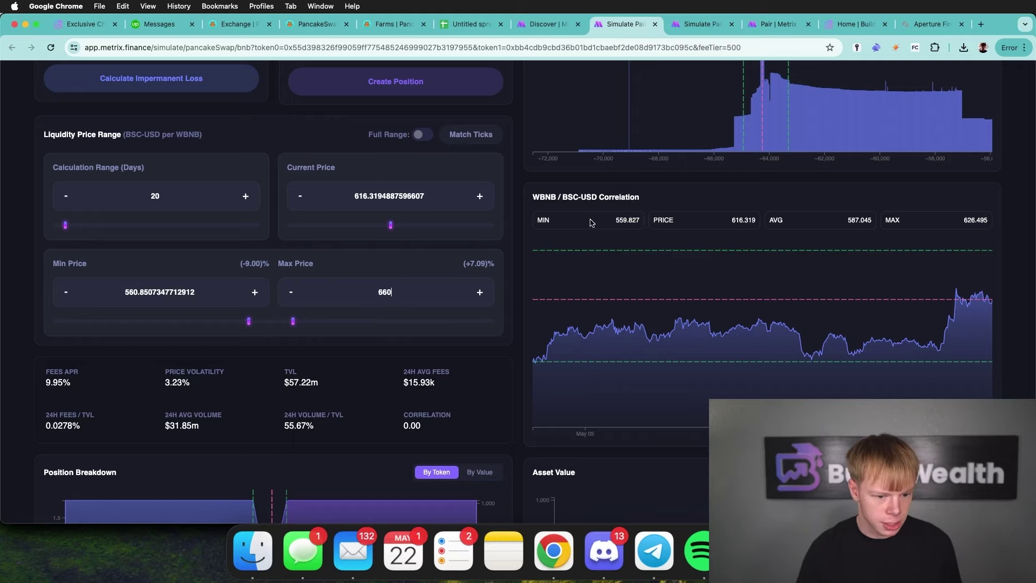
Review the deposit split and position charts, and set the calculation range to 5 days.
{"action": "scroll", "coordinate": [593, 223], "scroll_direction": "up", "scroll_amount": 3}
{"action": "double_click", "coordinate": [332, 158]}
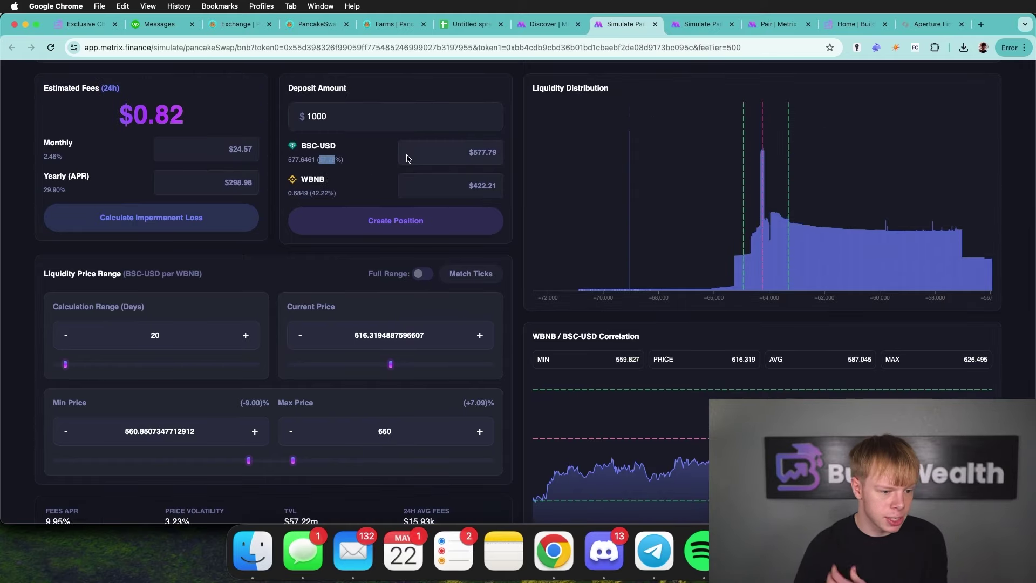
{"action": "scroll", "coordinate": [845, 217], "scroll_direction": "down", "scroll_amount": 15}
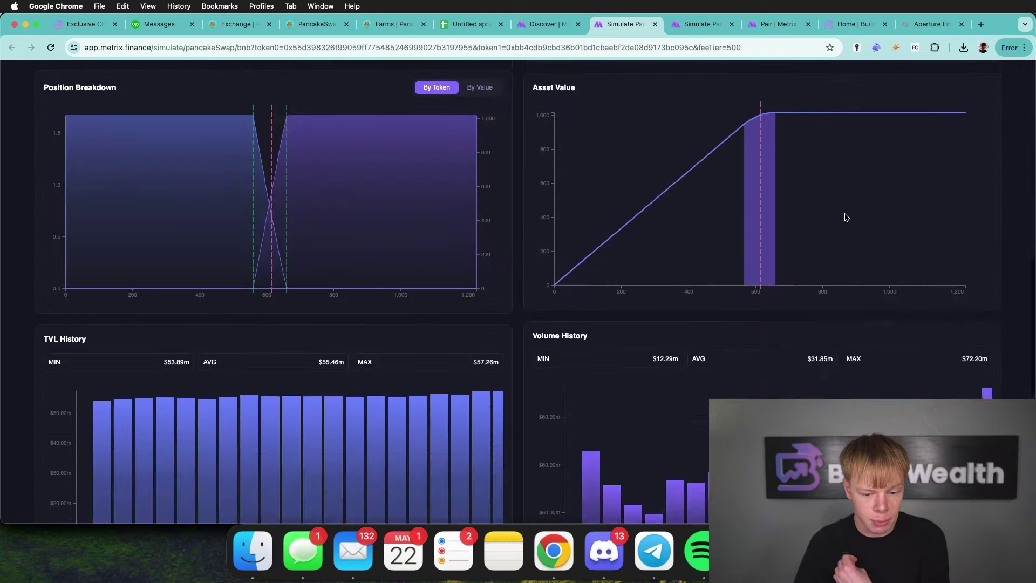
{"action": "scroll", "coordinate": [846, 217], "scroll_direction": "up", "scroll_amount": 15}
{"action": "double_click", "coordinate": [155, 211]}
{"action": "type", "text": "5"}
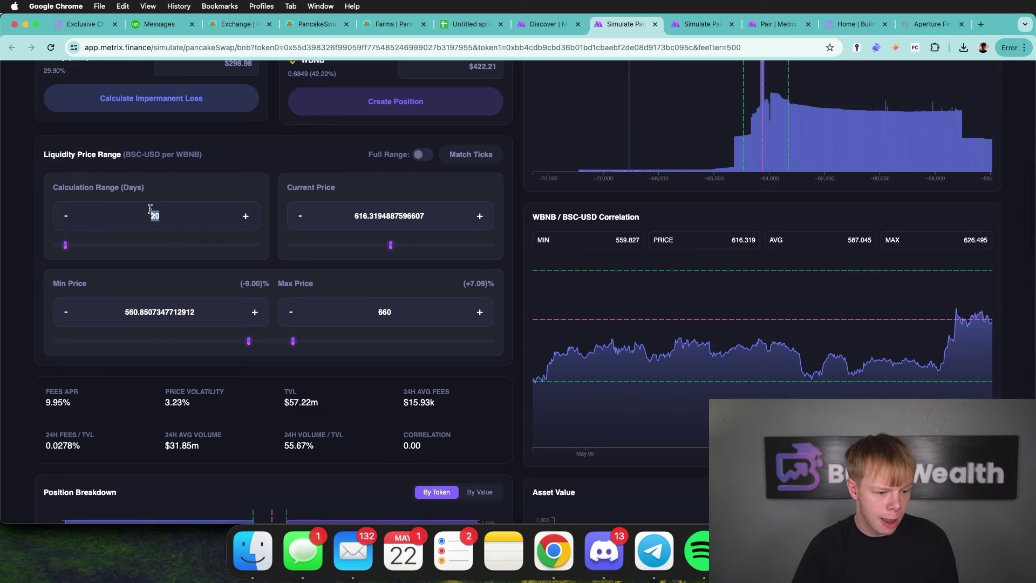
{"action": "scroll", "coordinate": [906, 255], "scroll_direction": "up", "scroll_amount": 4}
{"action": "scroll", "coordinate": [906, 254], "scroll_direction": "down", "scroll_amount": 2}
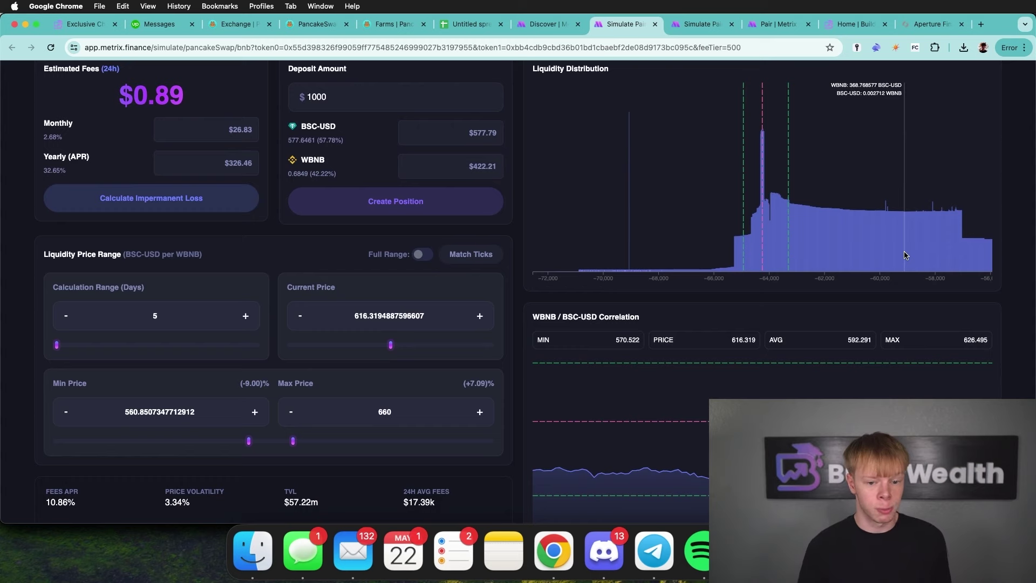
{"action": "scroll", "coordinate": [906, 255], "scroll_direction": "up", "scroll_amount": 3}
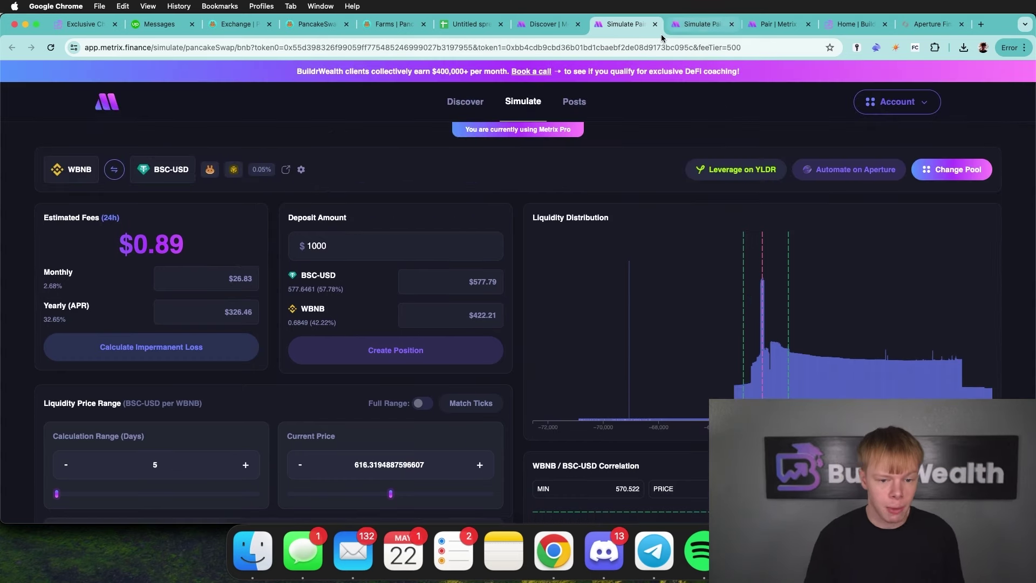
Back in the spreadsheet, total the daily yields below their column in G5 with =SUM(G2:G4).
{"action": "key", "text": "ctrl+shift+Tab"}
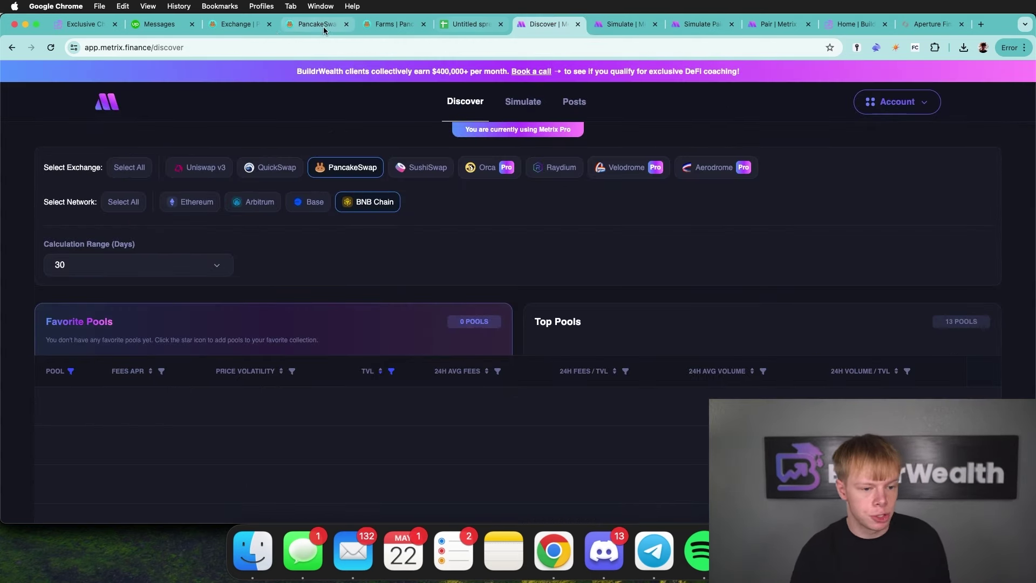
{"action": "left_click", "coordinate": [458, 25]}
{"action": "left_click", "coordinate": [387, 201]}
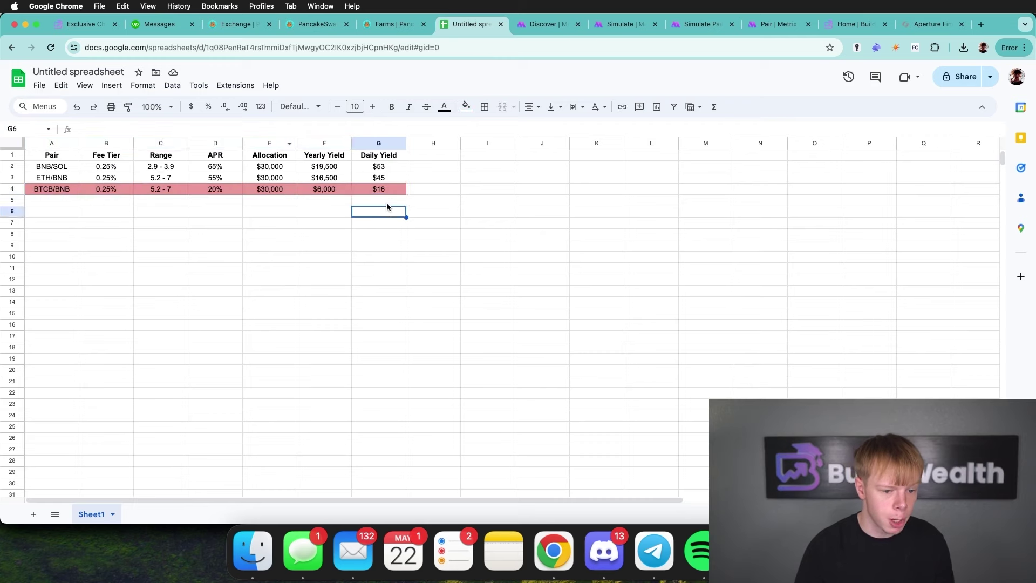
{"action": "type", "text": "=sum"}
{"action": "key", "text": "Tab"}
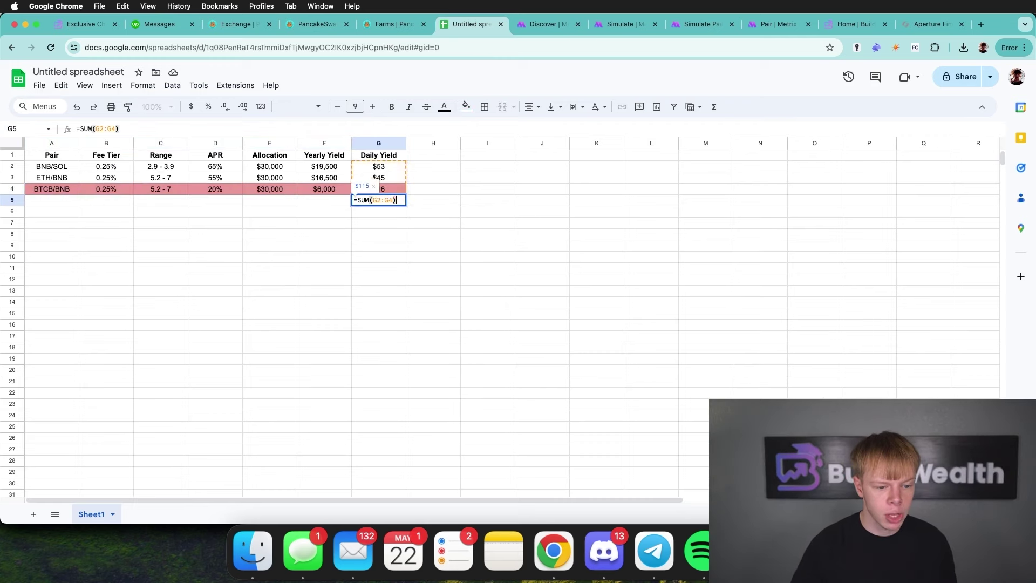
{"action": "key", "text": "Tab"}
On Metrix's Discover page, remove the minimum TVL filter of 2500000 and browse the Top Pools list.
{"action": "left_click", "coordinate": [543, 26]}
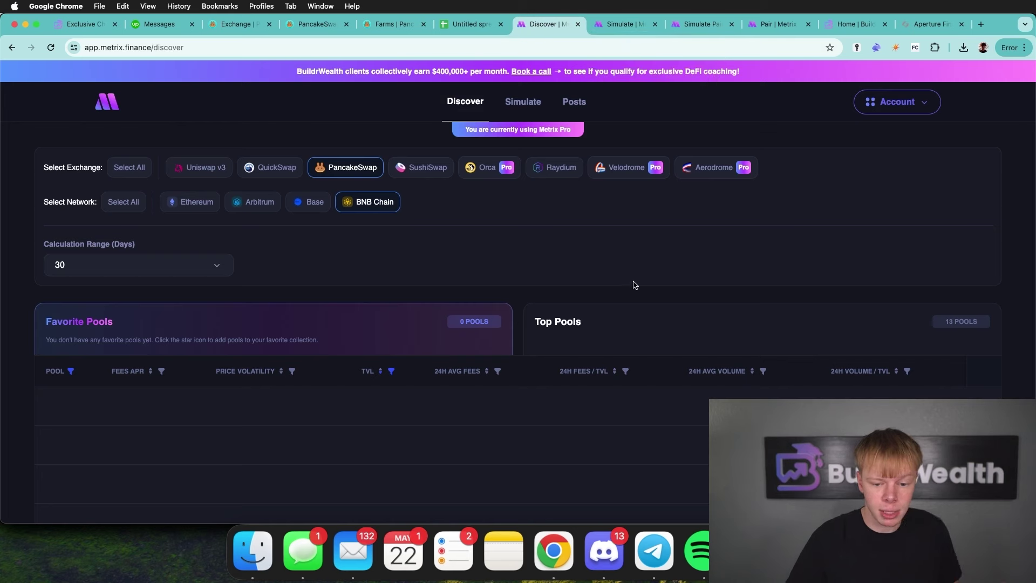
{"action": "left_click", "coordinate": [391, 371]}
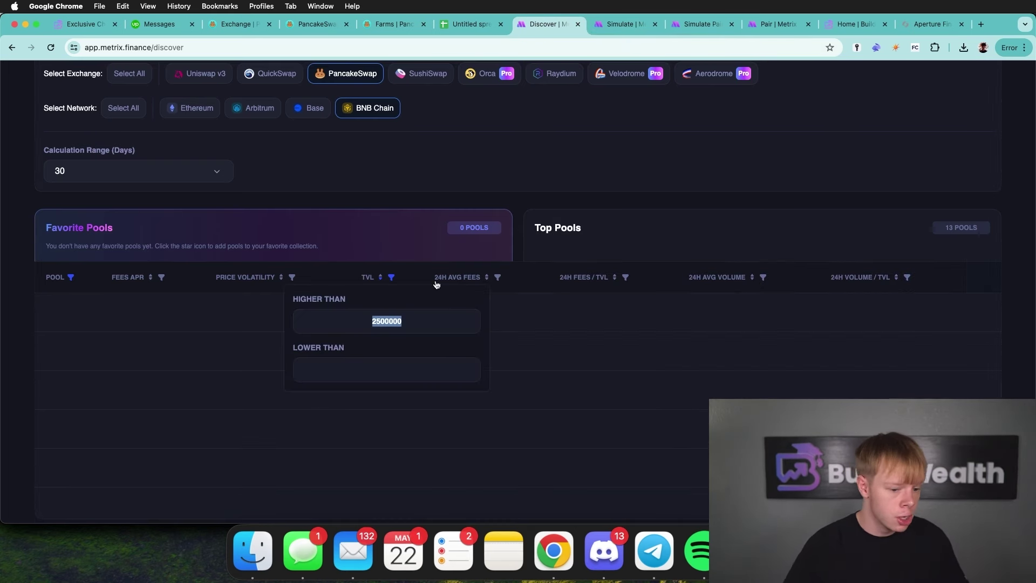
{"action": "key", "text": "BackSpace"}
{"action": "left_click", "coordinate": [710, 259]}
{"action": "scroll", "coordinate": [701, 248], "scroll_direction": "down", "scroll_amount": 3}
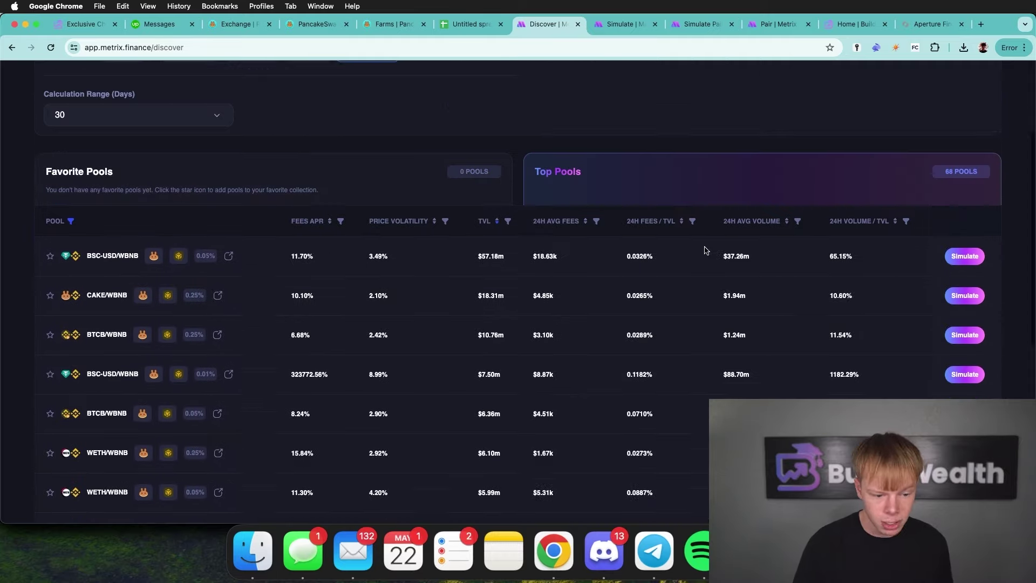
{"action": "scroll", "coordinate": [697, 247], "scroll_direction": "down", "scroll_amount": 5}
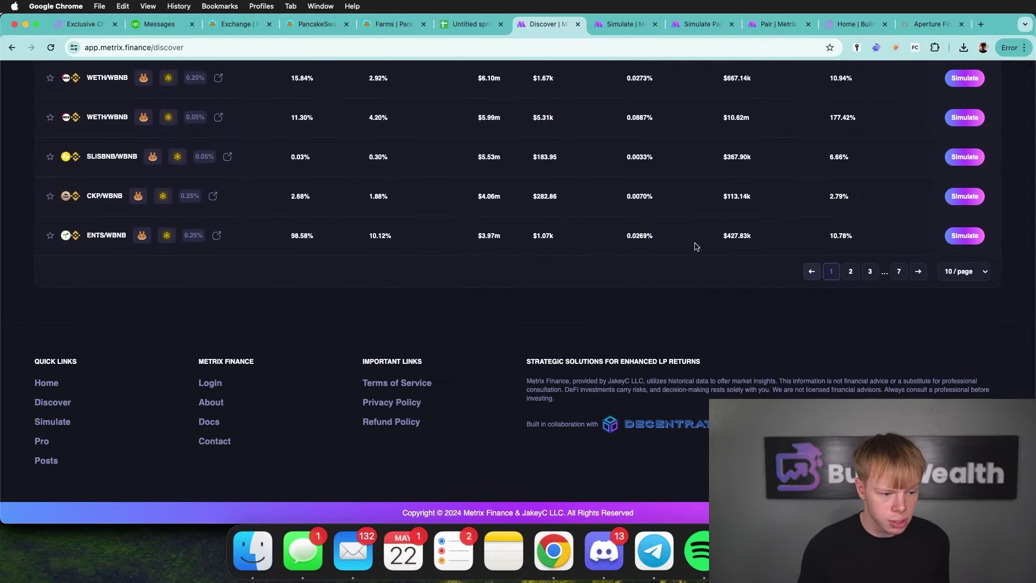
{"action": "scroll", "coordinate": [697, 247], "scroll_direction": "up", "scroll_amount": 8}
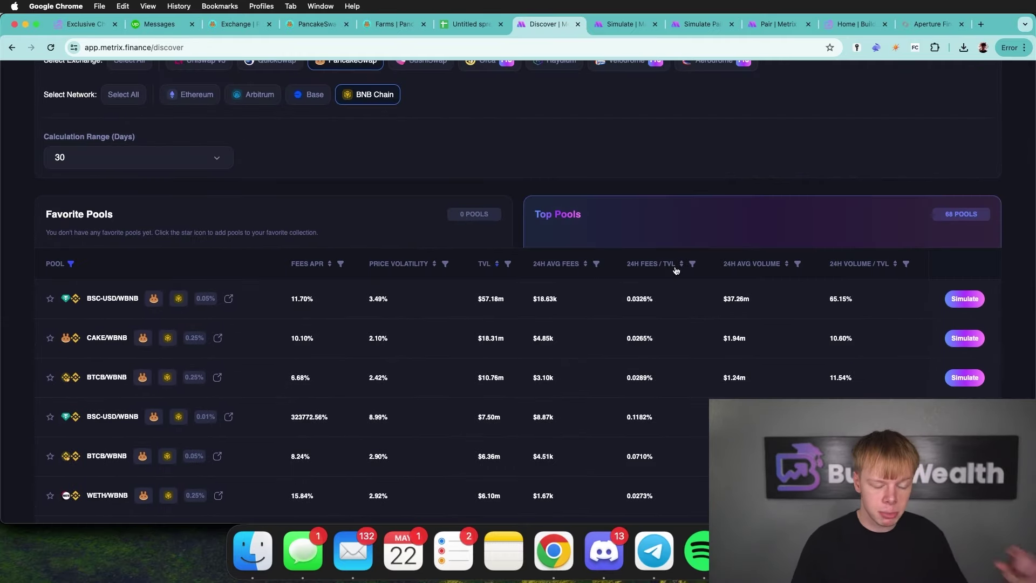
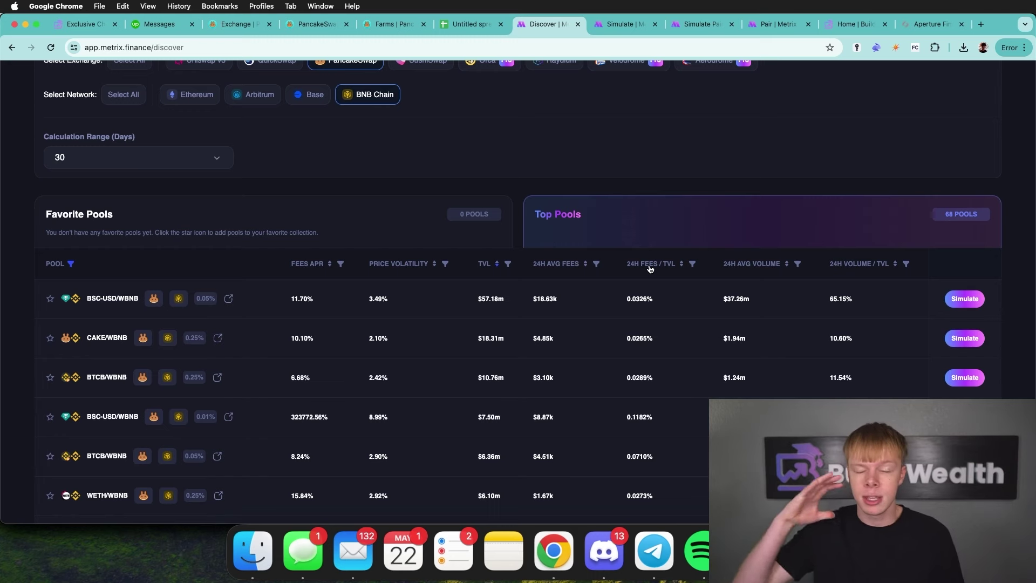
Close the Metrix simulation and pair comparison pages and open the DefiLlama overview.
{"action": "left_click", "coordinate": [655, 23]}
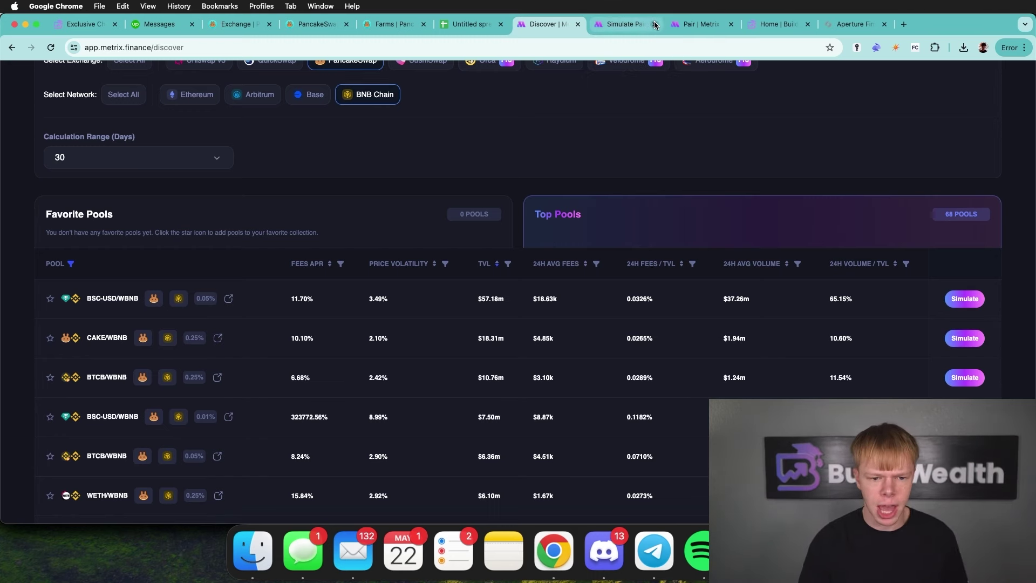
{"action": "left_click", "coordinate": [655, 23]}
{"action": "left_click", "coordinate": [655, 24]}
{"action": "left_click", "coordinate": [701, 24]}
{"action": "key", "text": "super+bracketleft"}
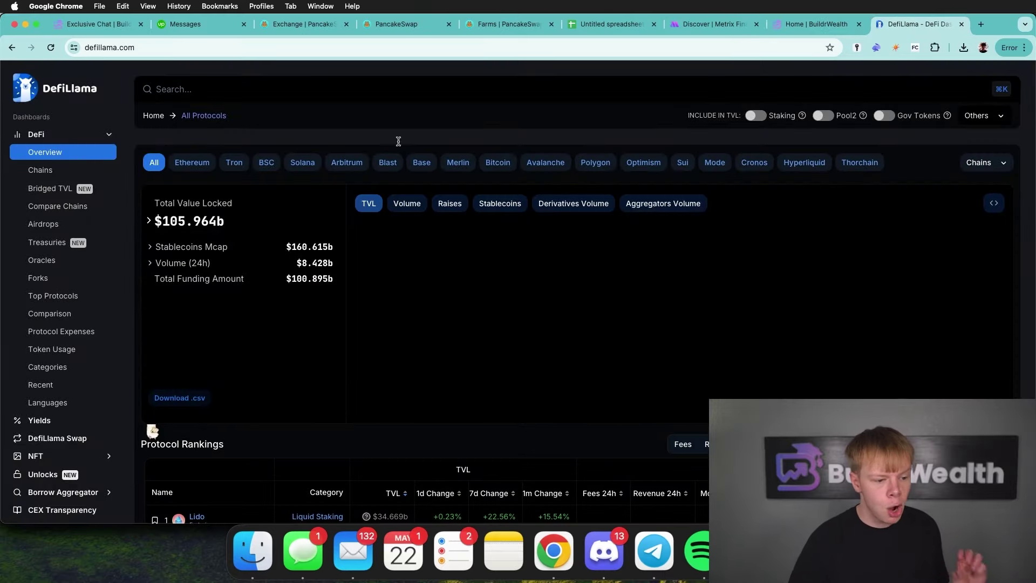
Open the yield pools ranking and filter its projects to PancakeSwap AMM V3 only.
{"action": "left_click", "coordinate": [62, 430]}
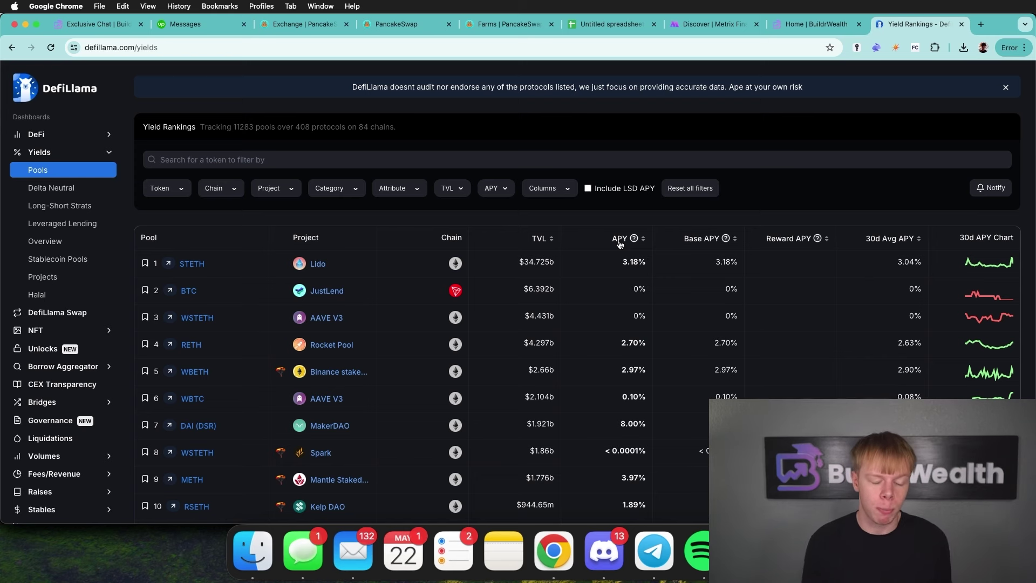
{"action": "left_click", "coordinate": [264, 187]}
{"action": "left_click", "coordinate": [270, 238]}
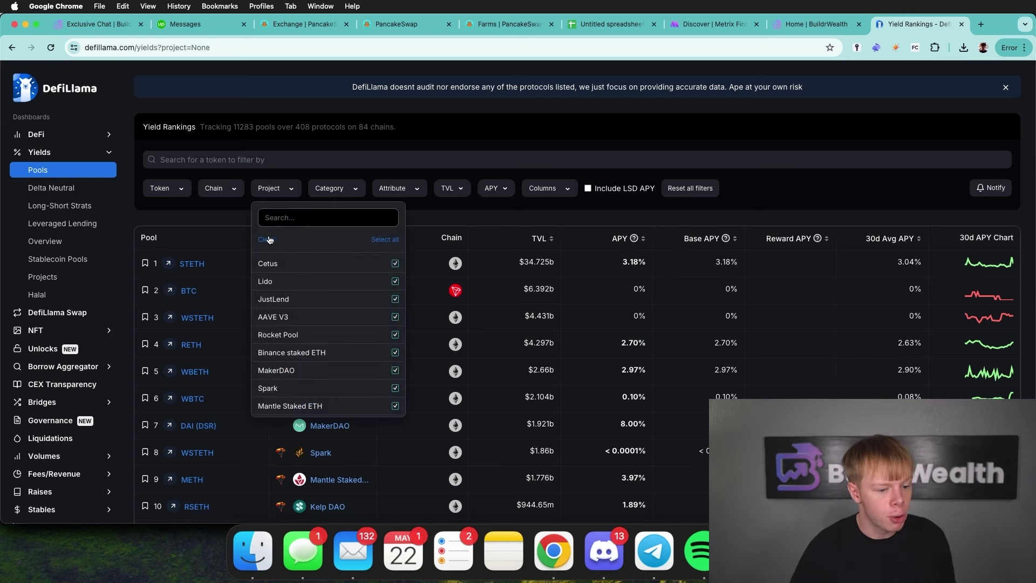
{"action": "left_click", "coordinate": [324, 215]}
{"action": "type", "text": "pan"}
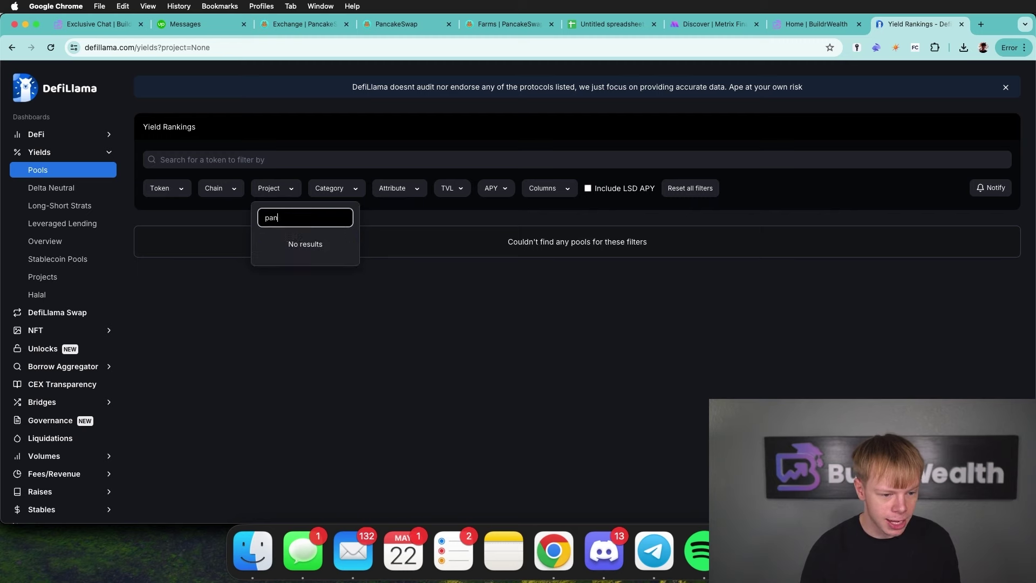
{"action": "type", "text": "cakeswap"}
{"action": "left_click", "coordinate": [368, 263]}
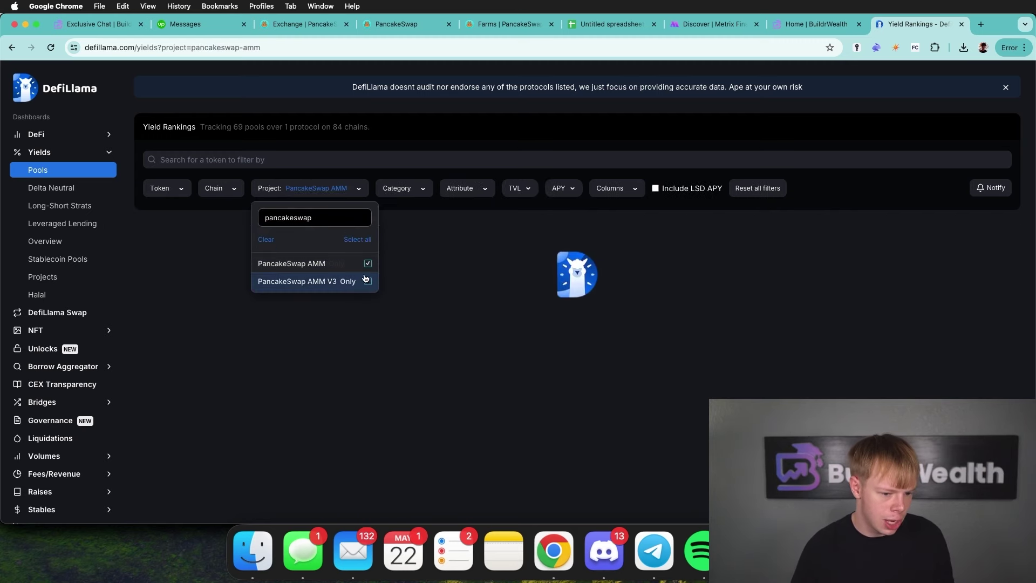
{"action": "left_click", "coordinate": [368, 281]}
{"action": "left_click", "coordinate": [368, 264]}
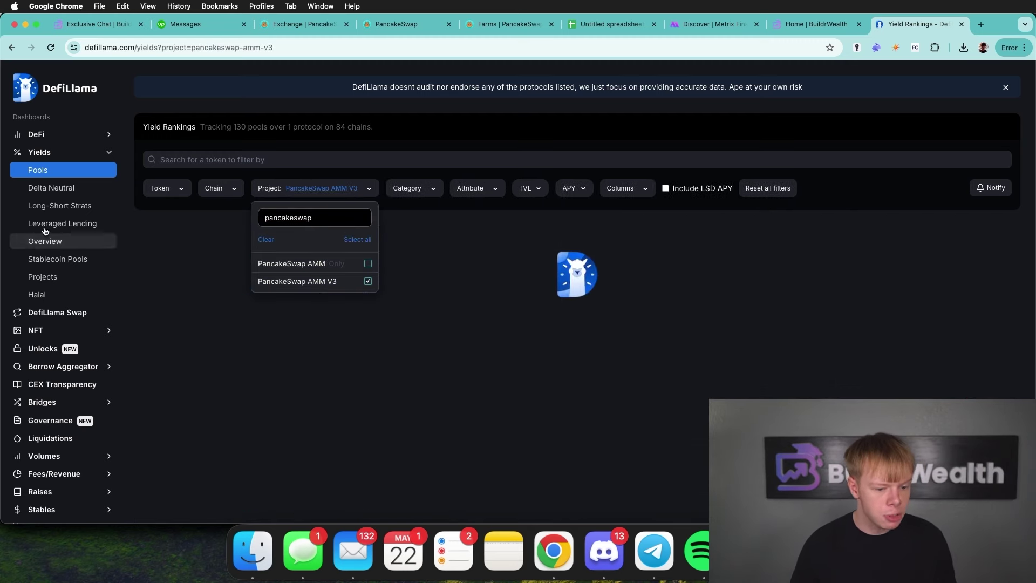
Clear the chain selection and limit the pools to the BSC chain.
{"action": "left_click", "coordinate": [227, 199]}
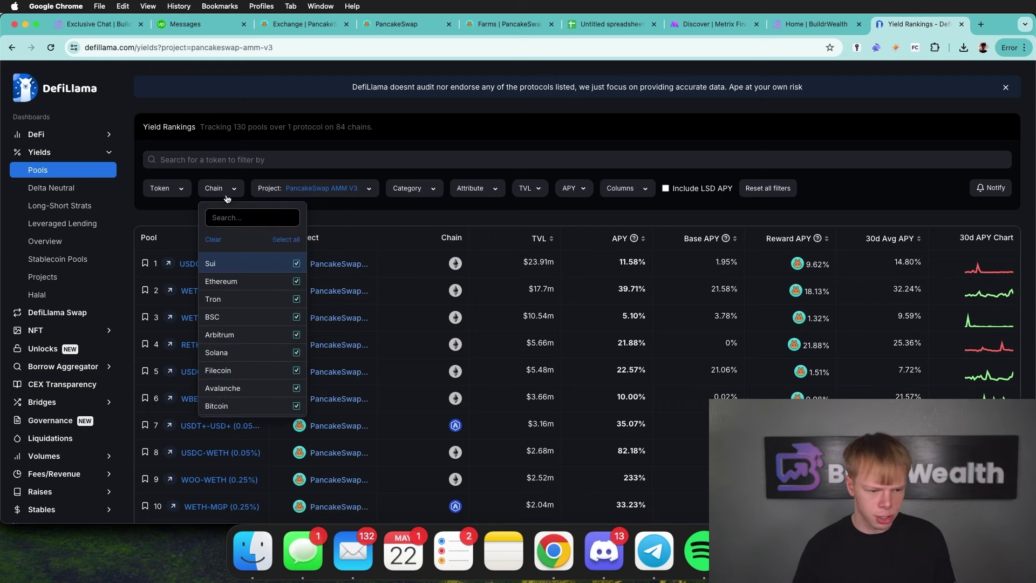
{"action": "left_click", "coordinate": [214, 239]}
{"action": "type", "text": "bsc"}
{"action": "left_click", "coordinate": [296, 263]}
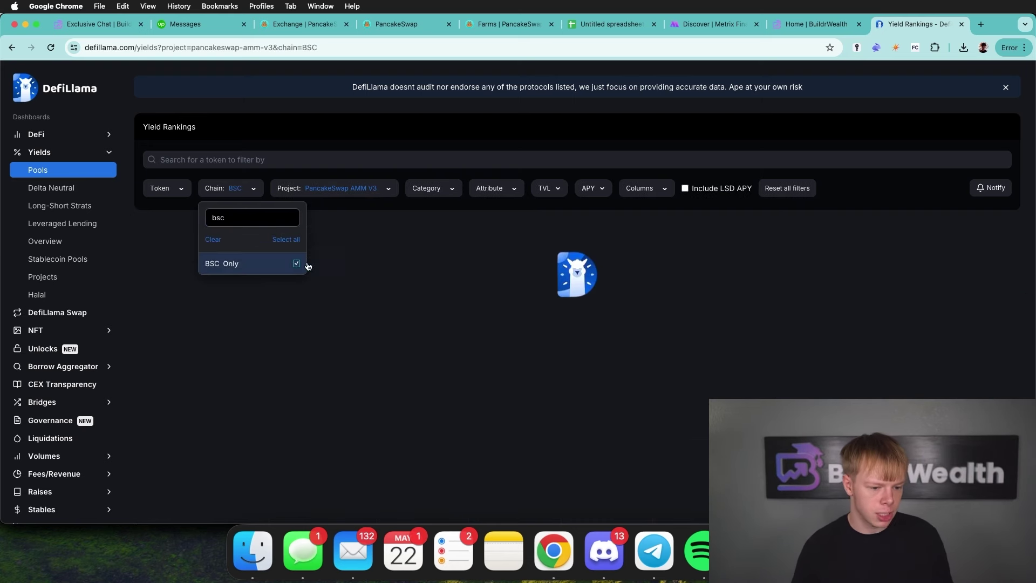
{"action": "left_click", "coordinate": [345, 224]}
Add PancakeSwap AMM to the project filter alongside V3, check the BSC chain filter and browse the pool list.
{"action": "left_click", "coordinate": [281, 198]}
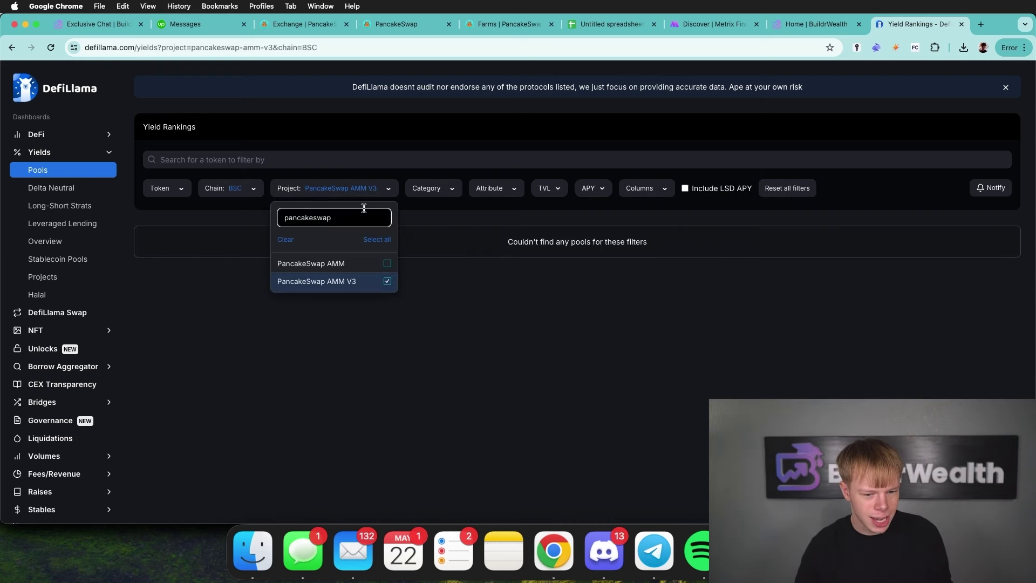
{"action": "left_click", "coordinate": [387, 264]}
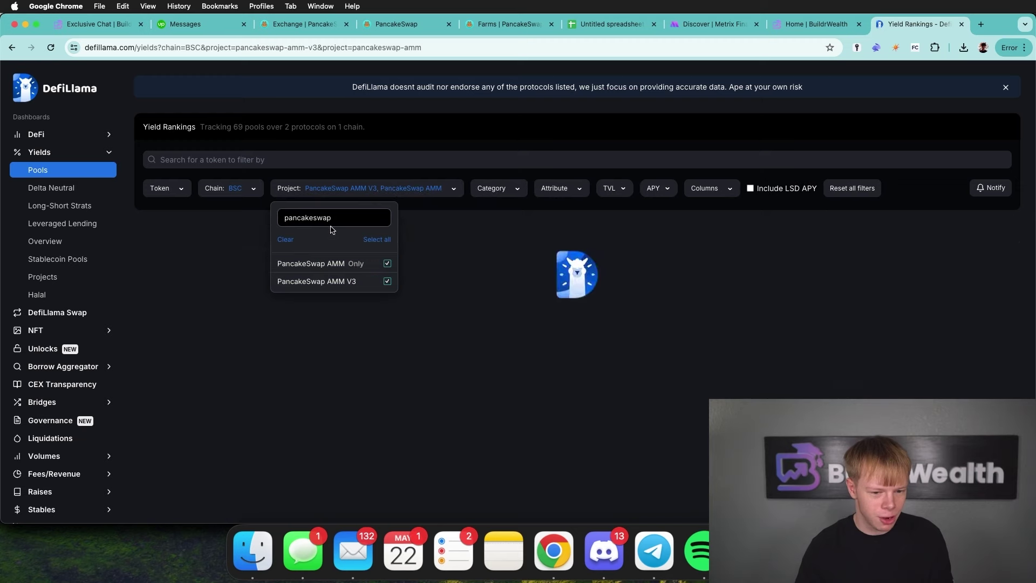
{"action": "left_click", "coordinate": [251, 188]}
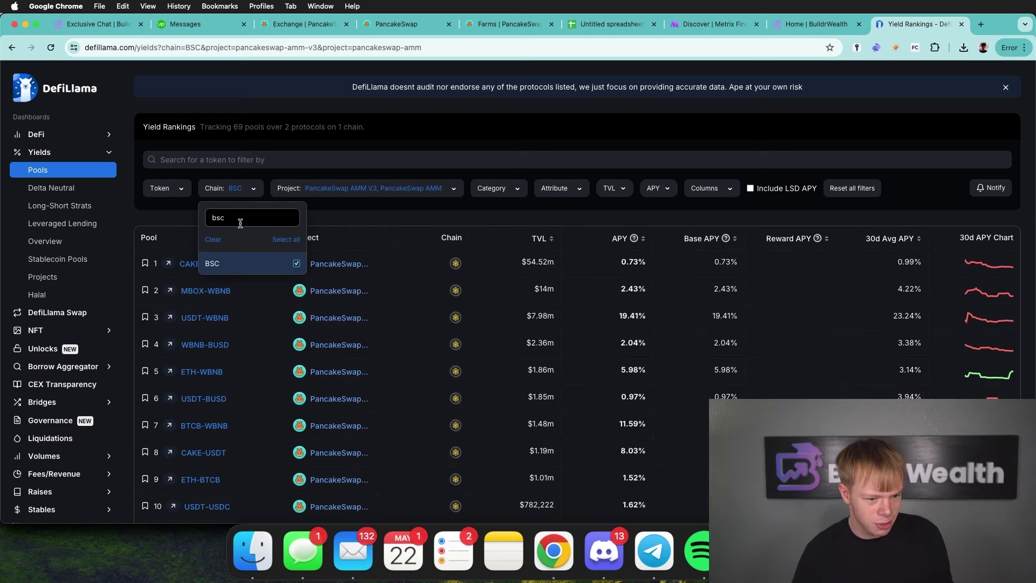
{"action": "scroll", "coordinate": [394, 224], "scroll_direction": "down", "scroll_amount": 10}
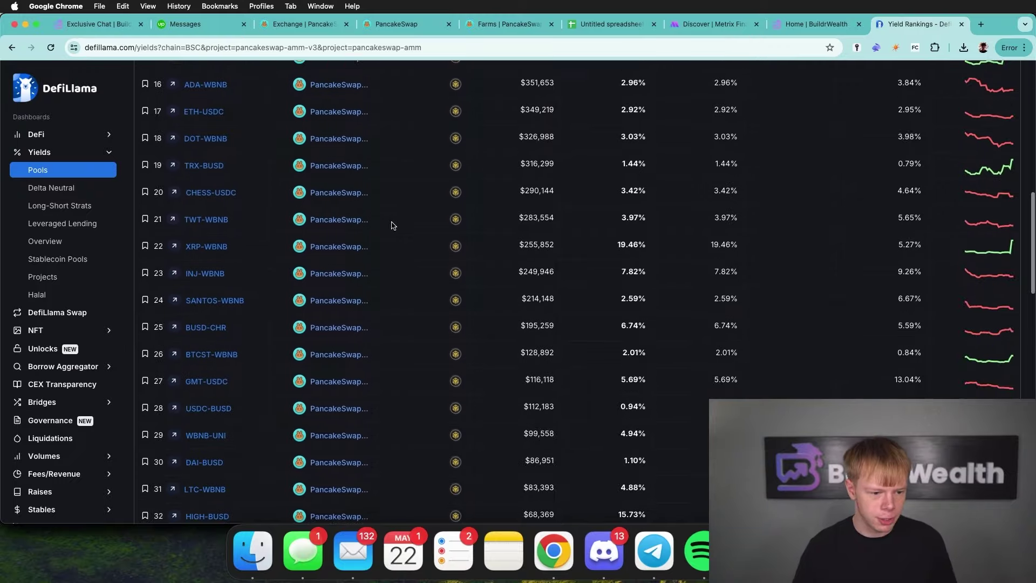
{"action": "scroll", "coordinate": [394, 225], "scroll_direction": "up", "scroll_amount": 15}
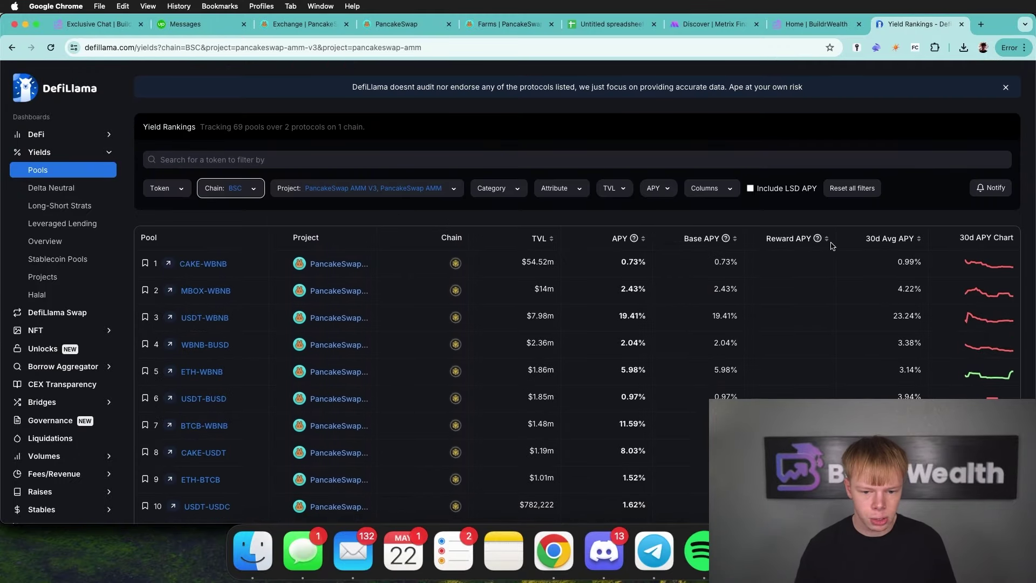
Sort the pools by 30-day average APY from highest to lowest and examine the top pool's average.
{"action": "left_click", "coordinate": [891, 239]}
{"action": "left_click", "coordinate": [875, 240]}
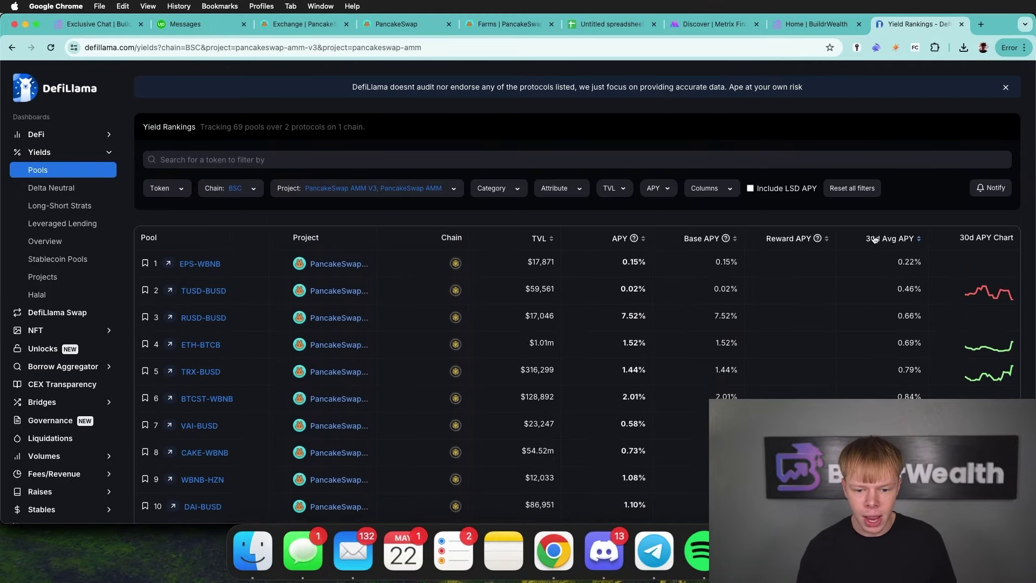
{"action": "left_click", "coordinate": [876, 239]}
{"action": "scroll", "coordinate": [913, 227], "scroll_direction": "down", "scroll_amount": 2}
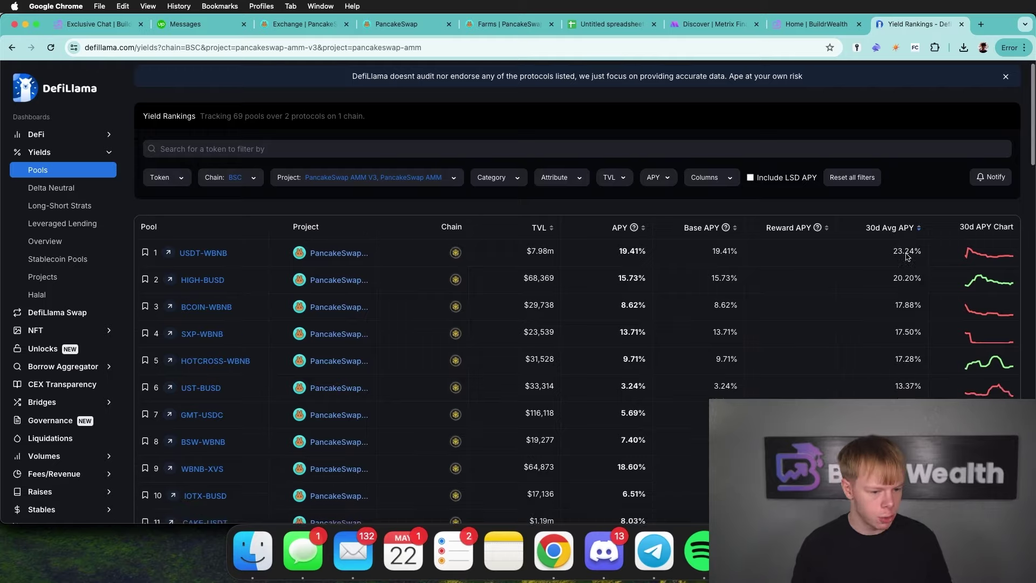
{"action": "double_click", "coordinate": [906, 189]}
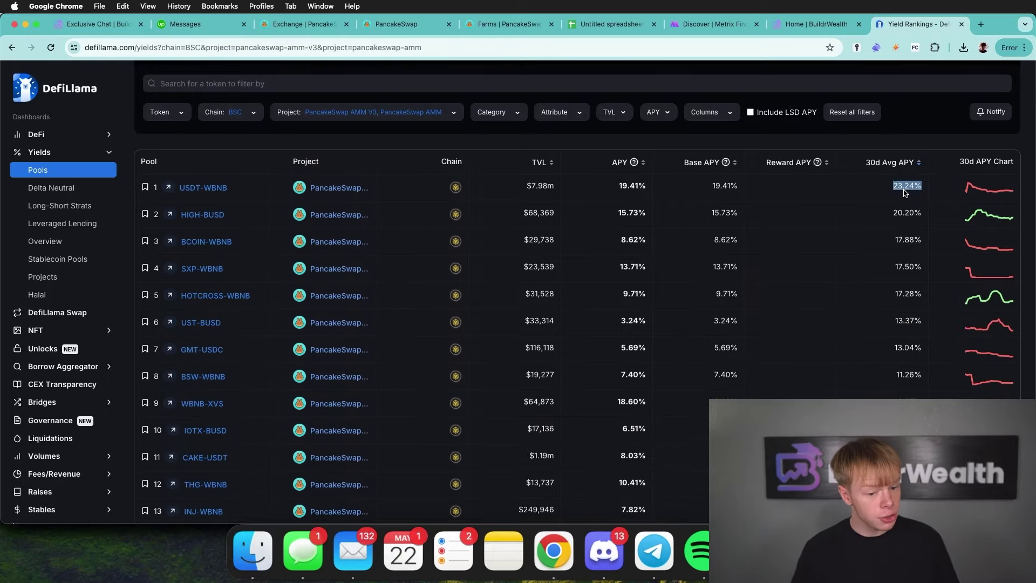
{"action": "scroll", "coordinate": [906, 193], "scroll_direction": "down", "scroll_amount": 1}
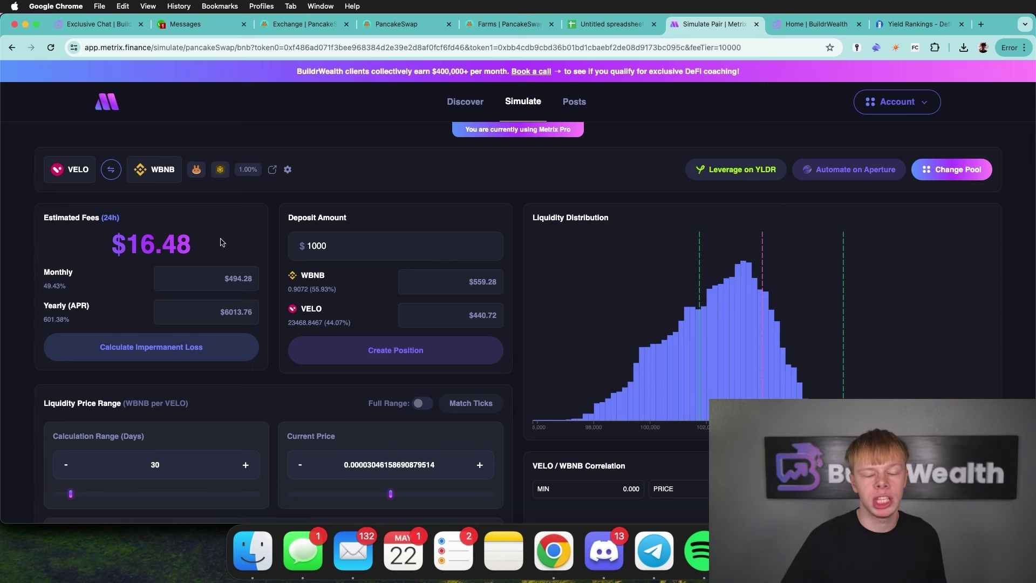
In Metrix's VELO/WBNB 1.00% simulation, examine the TVL, deposit amount, yearly APR and estimated 24-hour fees.
{"action": "scroll", "coordinate": [222, 245], "scroll_direction": "down", "scroll_amount": 8}
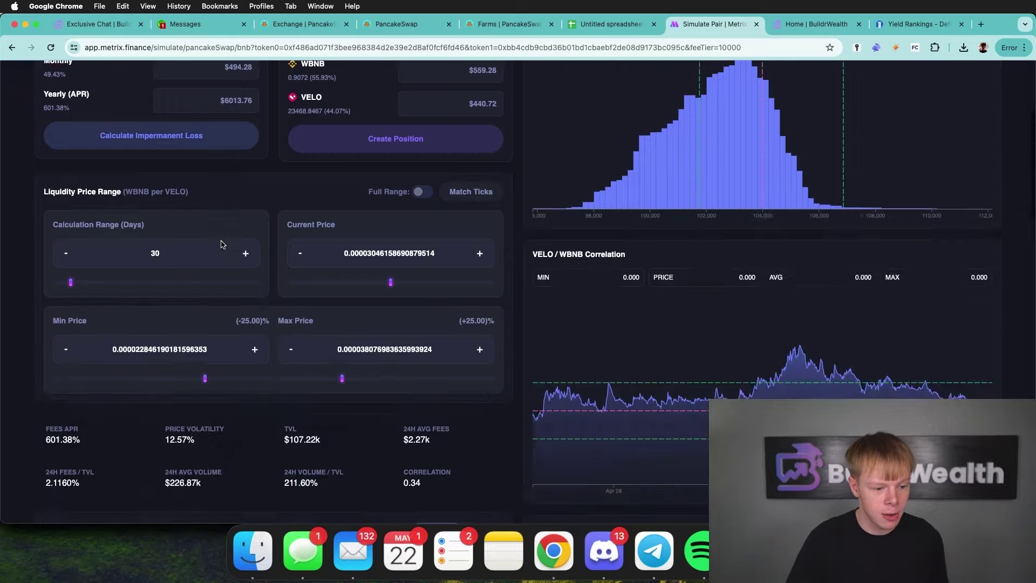
{"action": "double_click", "coordinate": [306, 243]}
{"action": "scroll", "coordinate": [313, 246], "scroll_direction": "up", "scroll_amount": 8}
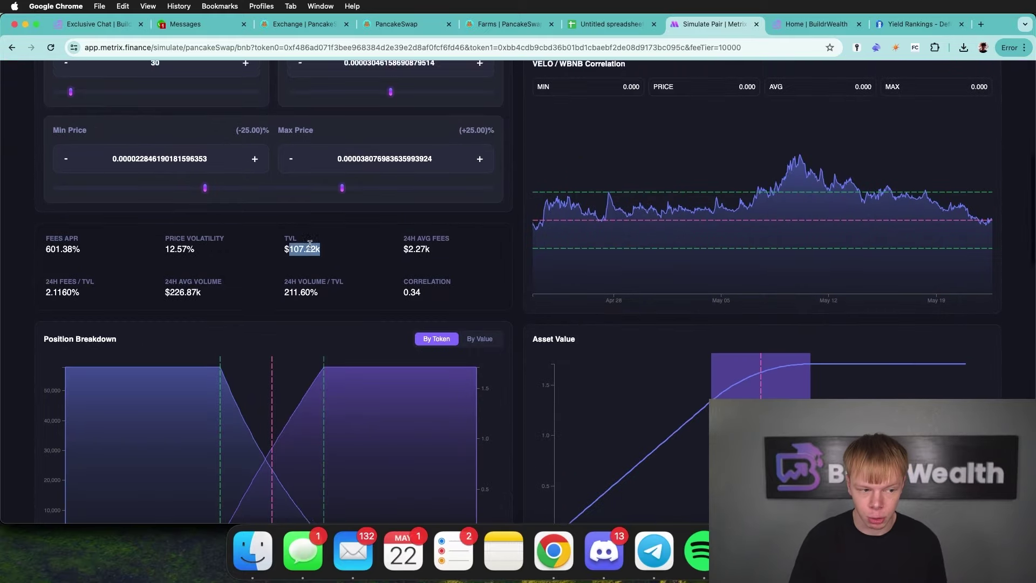
{"action": "double_click", "coordinate": [356, 246]}
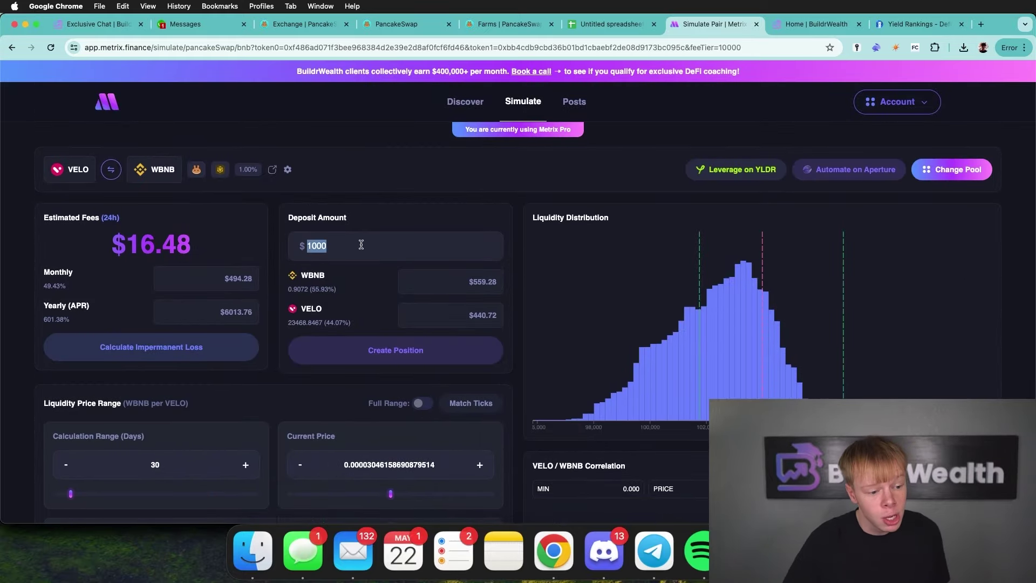
{"action": "left_click", "coordinate": [368, 244]}
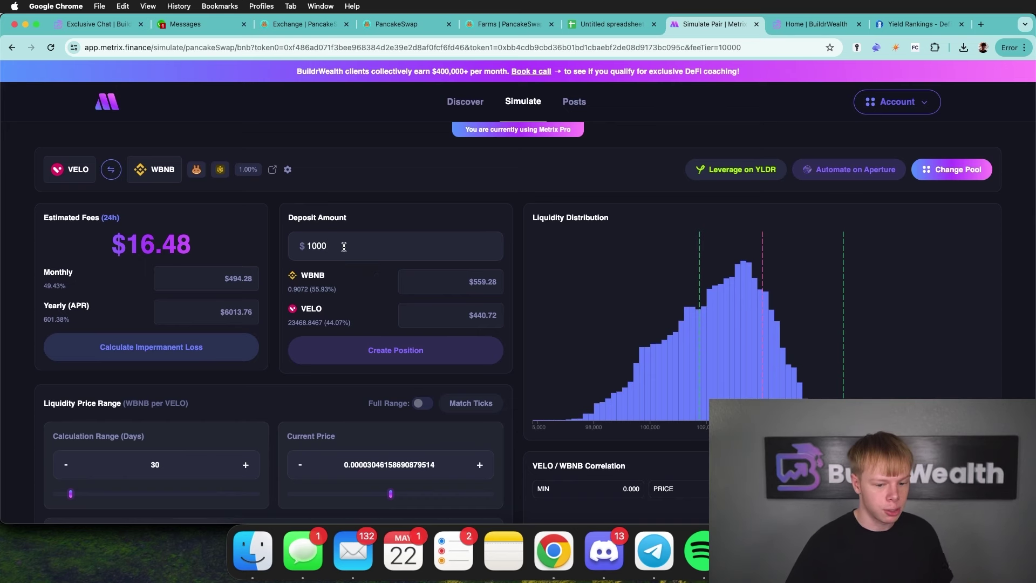
{"action": "scroll", "coordinate": [344, 247], "scroll_direction": "down", "scroll_amount": 1}
{"action": "left_click_drag", "start_coordinate": [64, 280], "coordinate": [45, 275]}
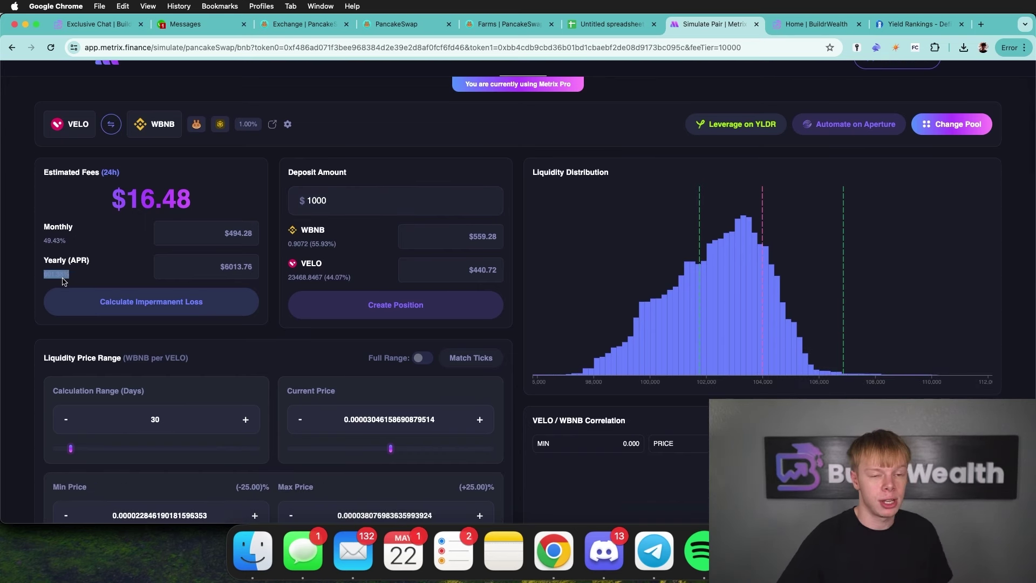
{"action": "left_click", "coordinate": [444, 206]}
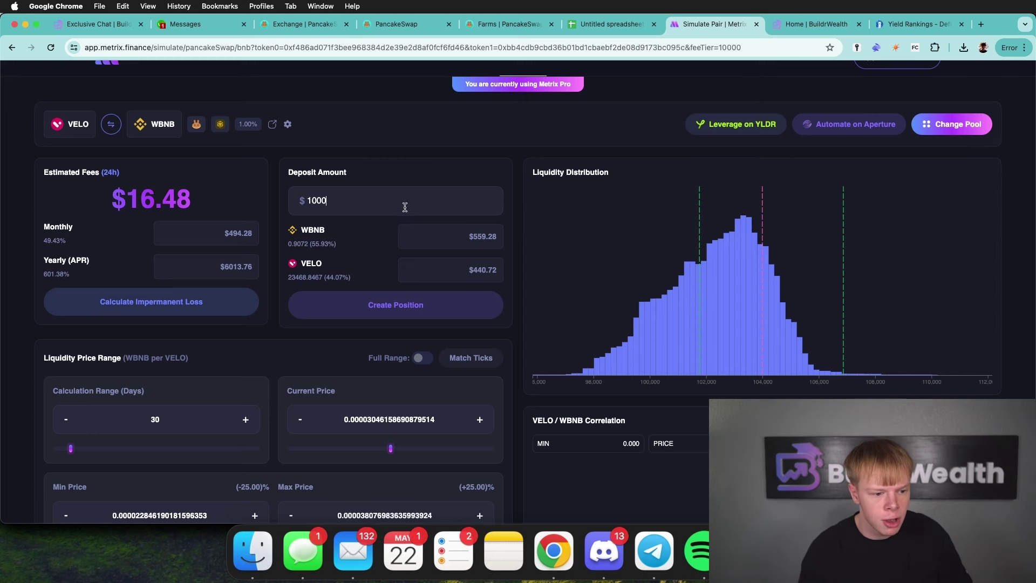
{"action": "double_click", "coordinate": [155, 207]}
{"action": "scroll", "coordinate": [124, 230], "scroll_direction": "down", "scroll_amount": 1}
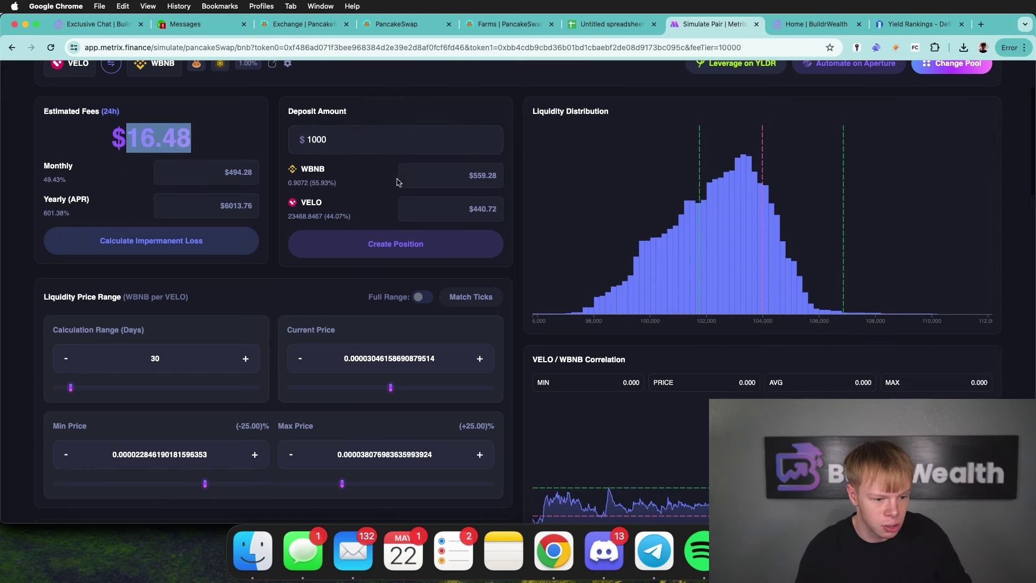
Try deposit amounts of 10000 and 100000 in the simulation to compare the estimated fees and APR.
{"action": "left_click", "coordinate": [415, 141]}
{"action": "type", "text": "0"}
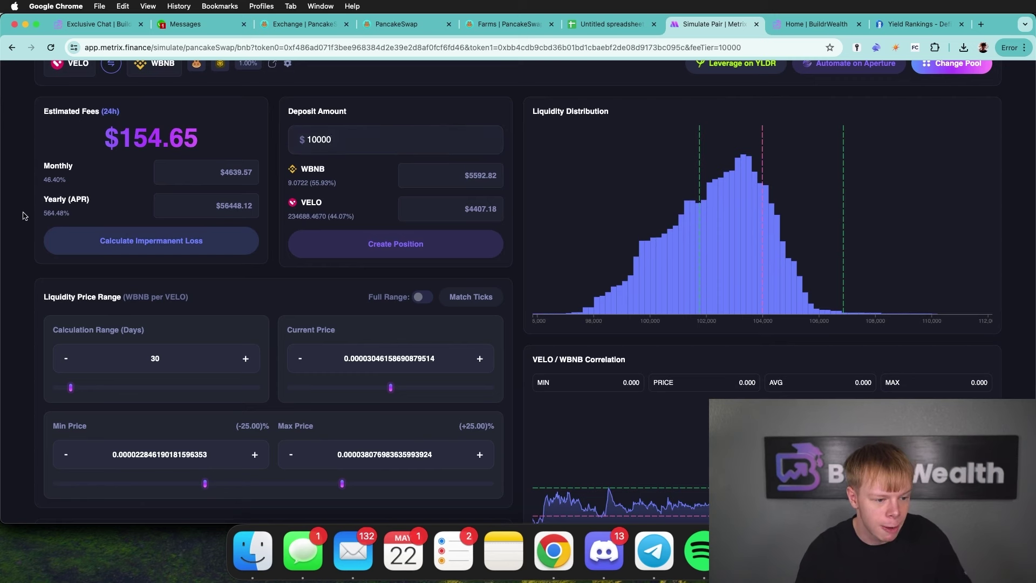
{"action": "type", "text": "0"}
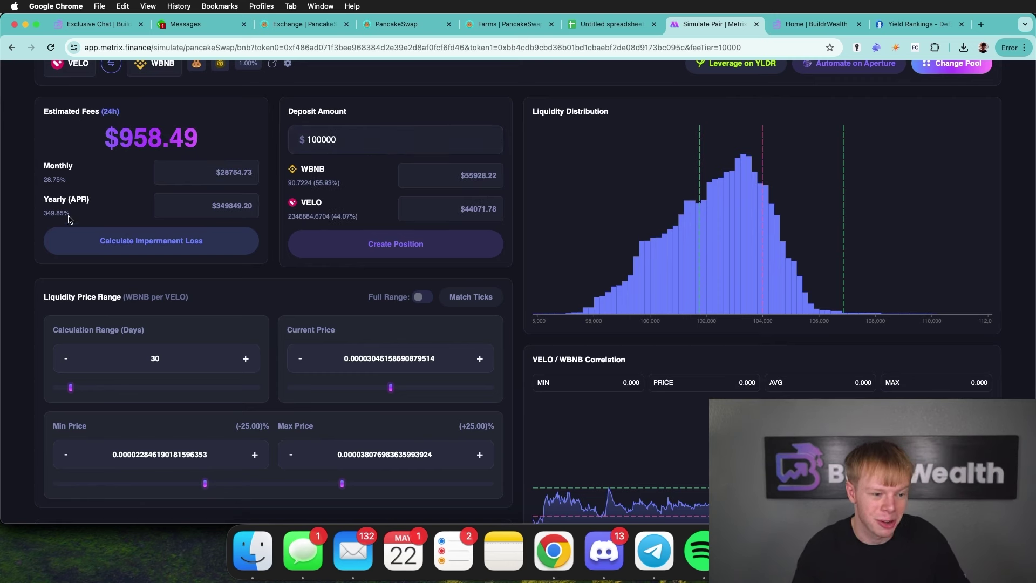
Set the deposit amount to 15000 and review the pool statistics and calculation range.
{"action": "double_click", "coordinate": [386, 143]}
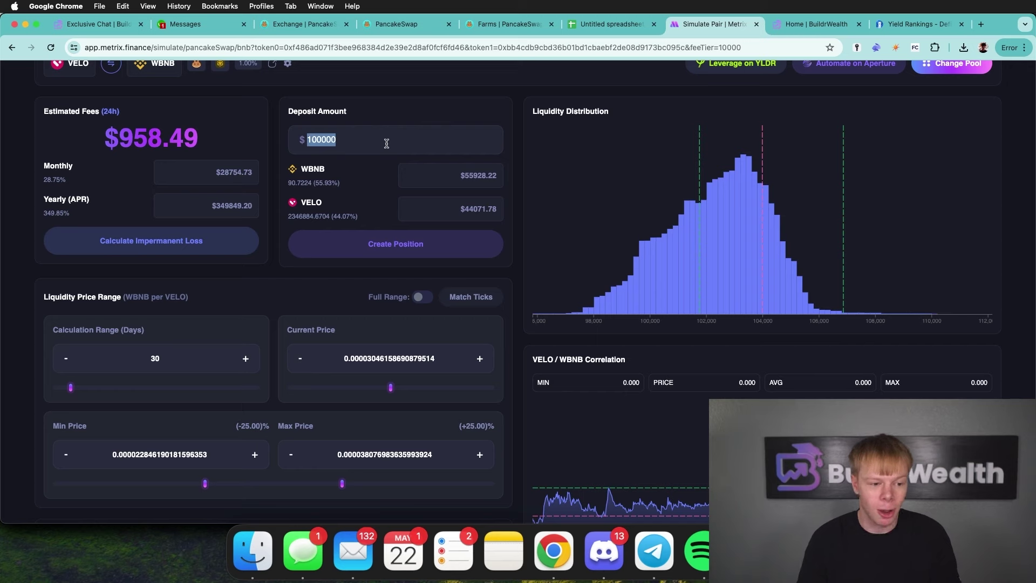
{"action": "key", "text": "BackSpace"}
{"action": "type", "text": "15000"}
{"action": "double_click", "coordinate": [366, 155]}
{"action": "scroll", "coordinate": [513, 208], "scroll_direction": "down", "scroll_amount": 3}
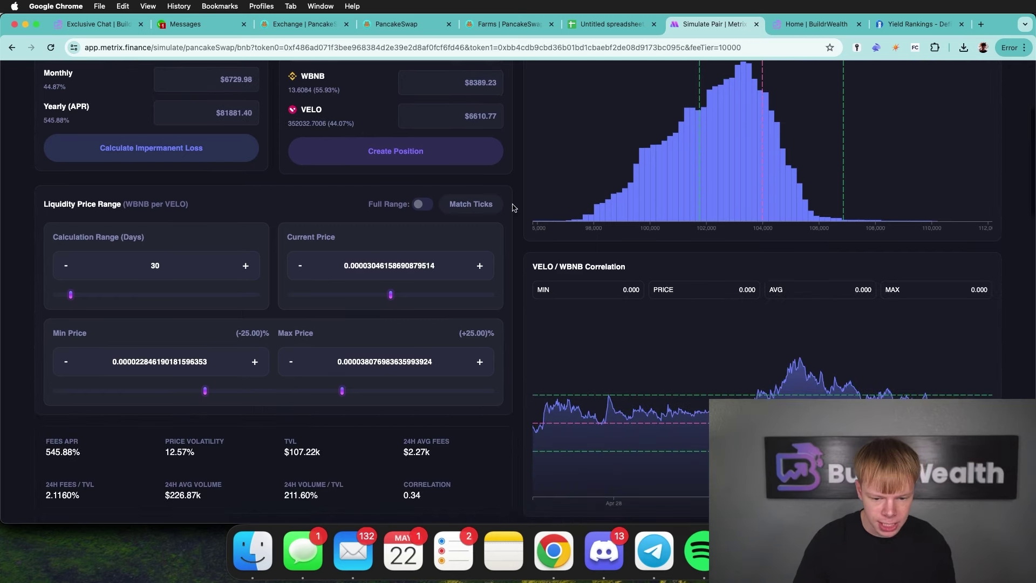
{"action": "scroll", "coordinate": [516, 216], "scroll_direction": "down", "scroll_amount": 2}
{"action": "double_click", "coordinate": [163, 215]}
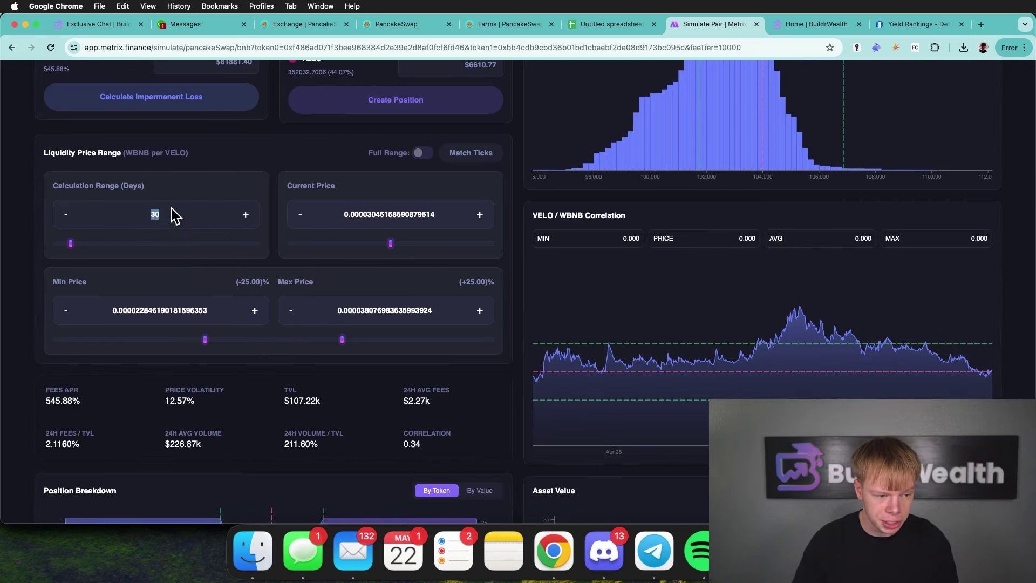
{"action": "scroll", "coordinate": [343, 339], "scroll_direction": "up", "scroll_amount": 5}
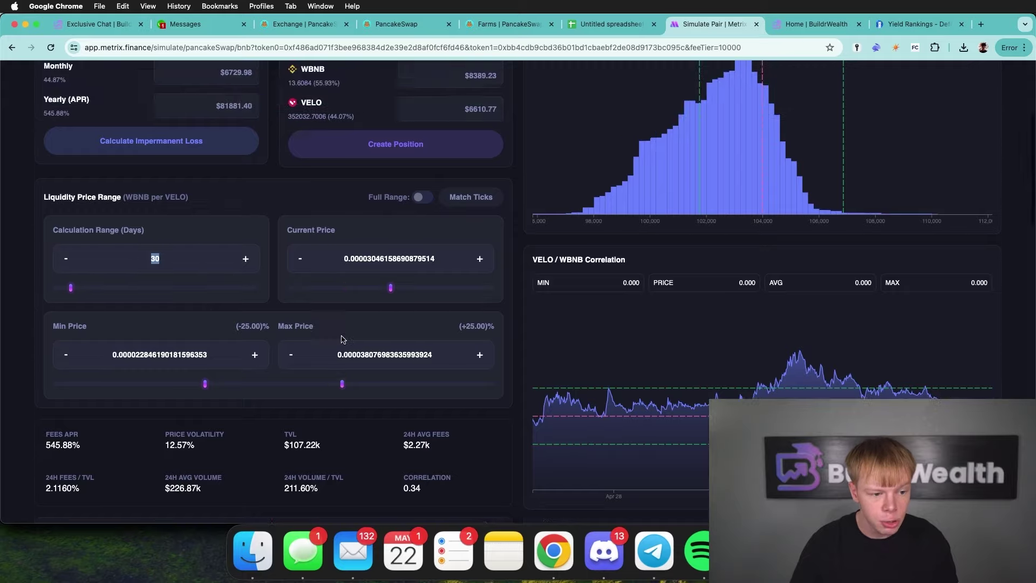
Swap the pair to price it in VELO per WBNB and set the max price to 43000.
{"action": "left_click", "coordinate": [113, 169]}
{"action": "scroll", "coordinate": [556, 332], "scroll_direction": "down", "scroll_amount": 5}
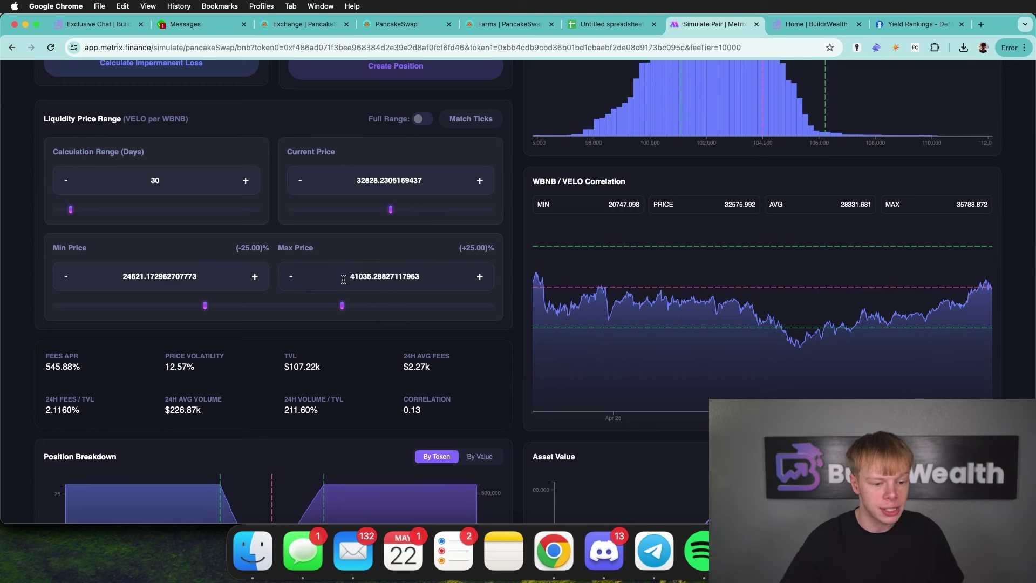
{"action": "left_click_drag", "start_coordinate": [342, 306], "coordinate": [347, 304]}
{"action": "double_click", "coordinate": [363, 278]}
{"action": "type", "text": "430000"}
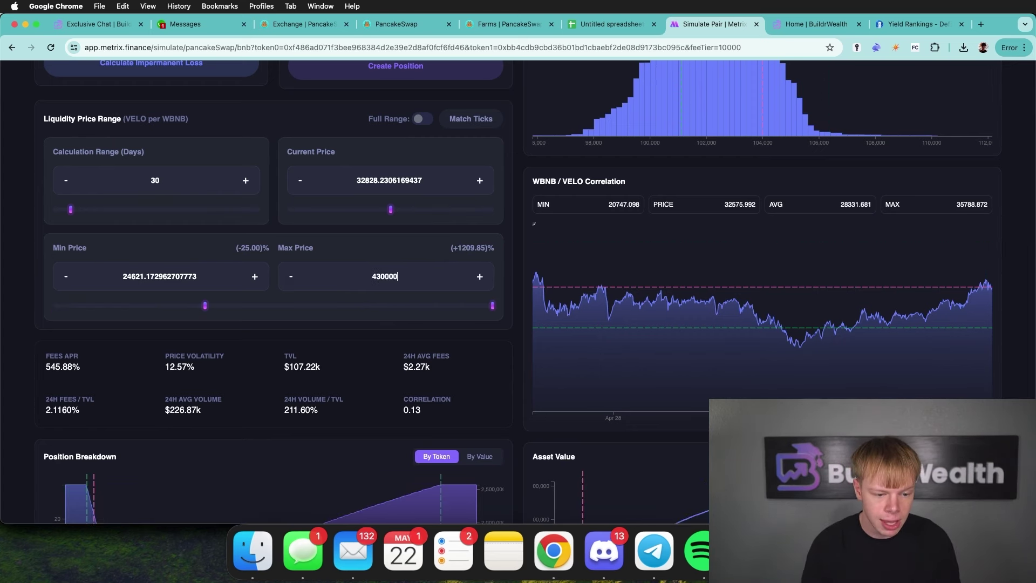
{"action": "key", "text": "BackSpace"}
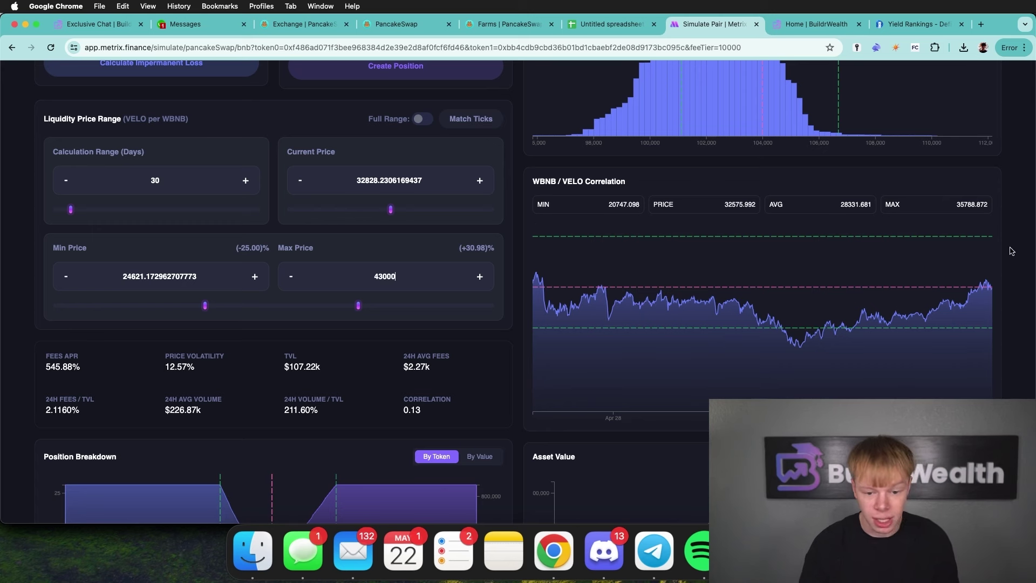
Lower the min price to 18000 and check the VELO share of the deposit split.
{"action": "left_click_drag", "start_coordinate": [205, 305], "coordinate": [151, 305]}
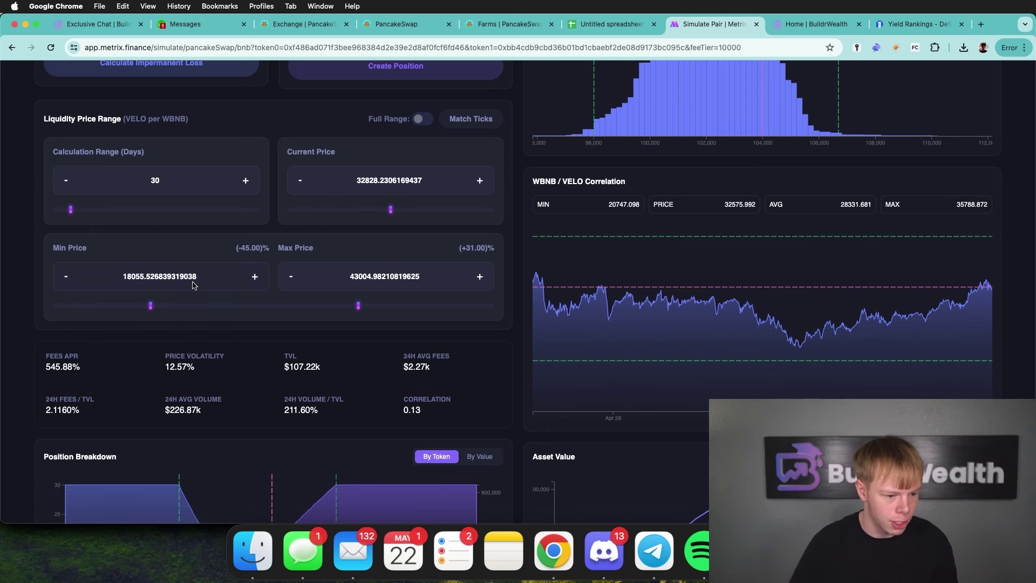
{"action": "double_click", "coordinate": [168, 277]}
{"action": "type", "text": "18000"}
{"action": "scroll", "coordinate": [376, 162], "scroll_direction": "up", "scroll_amount": 4}
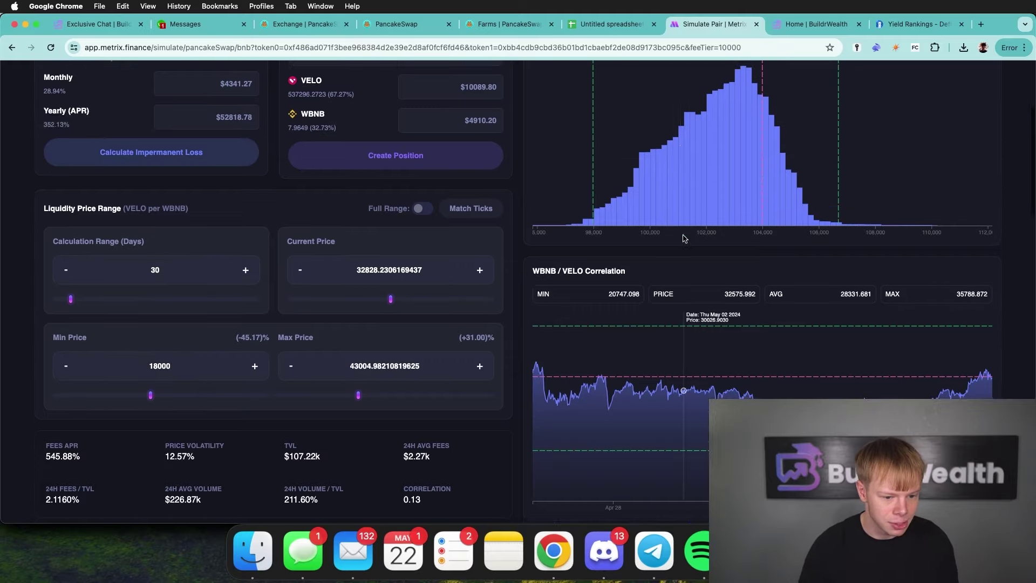
{"action": "double_click", "coordinate": [337, 182]}
{"action": "scroll", "coordinate": [351, 216], "scroll_direction": "down", "scroll_amount": 2}
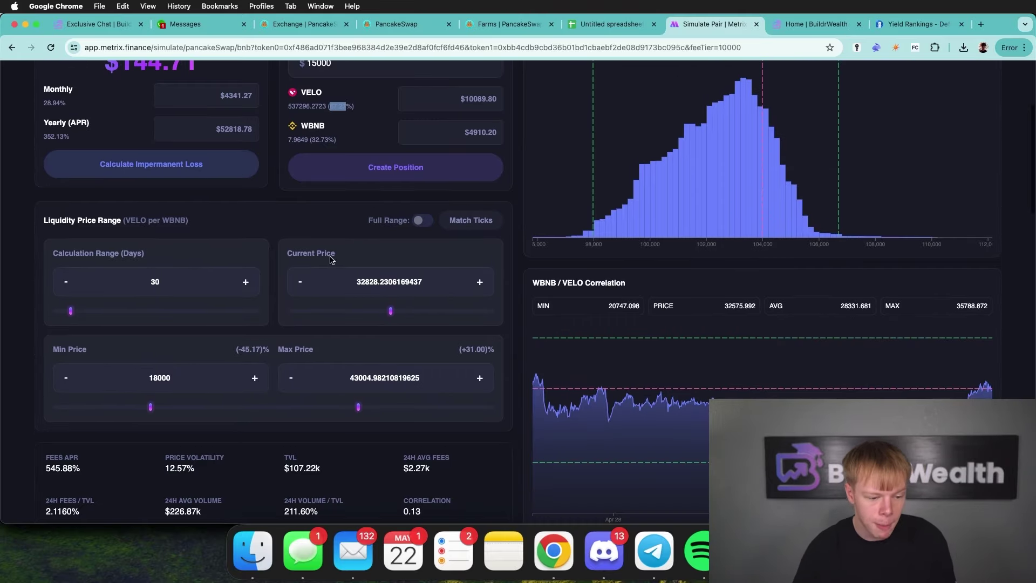
Raise the min price to 20000 and check the VELO share of the deposit split.
{"action": "left_click_drag", "start_coordinate": [152, 406], "coordinate": [165, 407]}
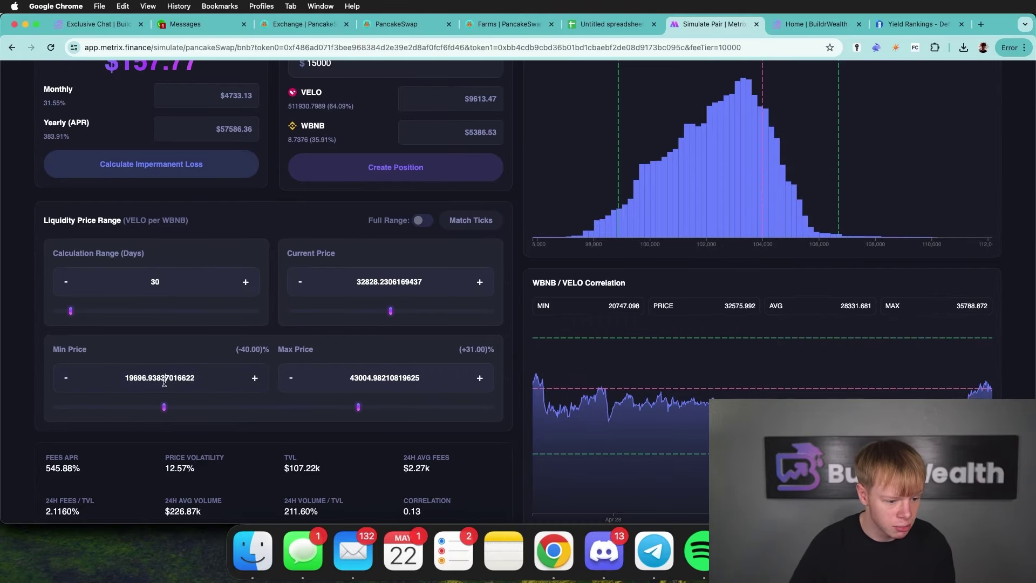
{"action": "double_click", "coordinate": [164, 378]}
{"action": "type", "text": "20000"}
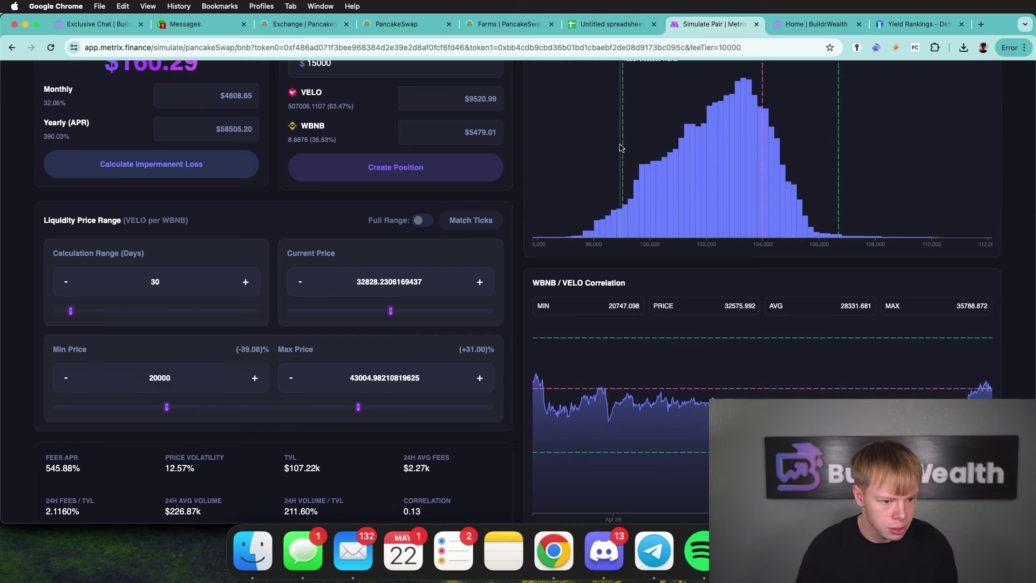
{"action": "scroll", "coordinate": [621, 147], "scroll_direction": "up", "scroll_amount": 1}
{"action": "double_click", "coordinate": [337, 125]}
Set the max price to 44000 and recheck the VELO share of the deposit split.
{"action": "double_click", "coordinate": [390, 397]}
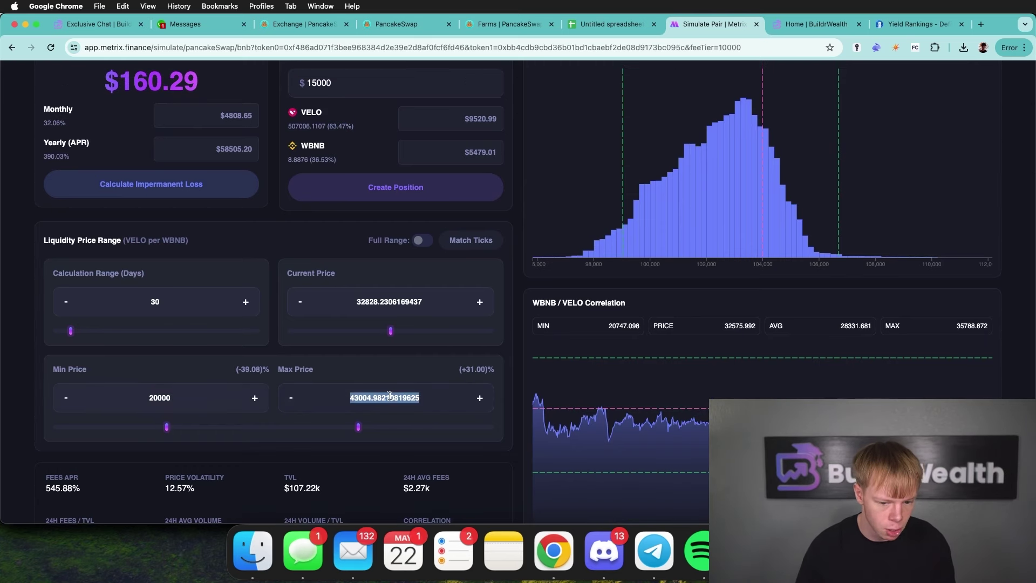
{"action": "type", "text": "44000"}
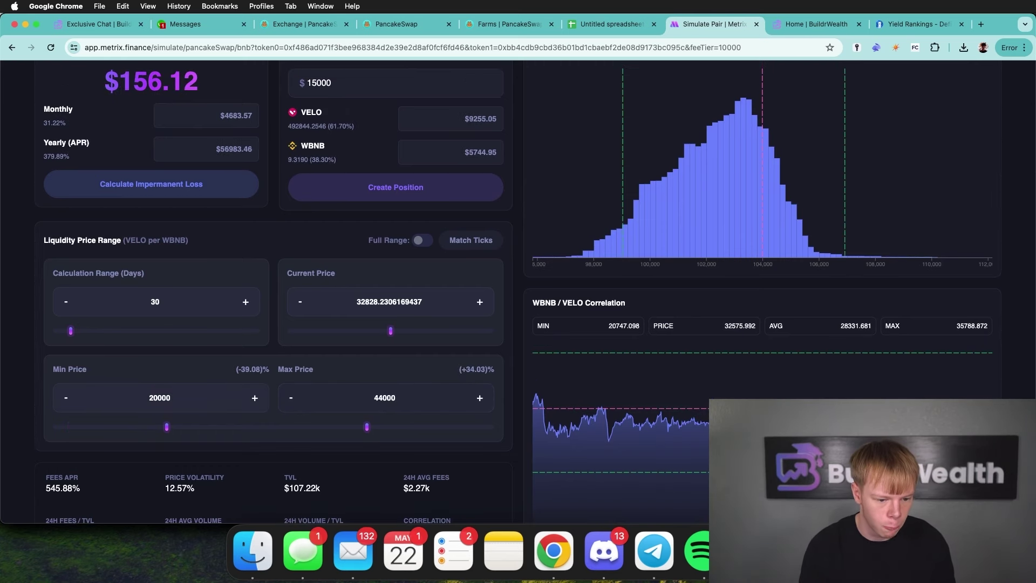
{"action": "double_click", "coordinate": [342, 127]}
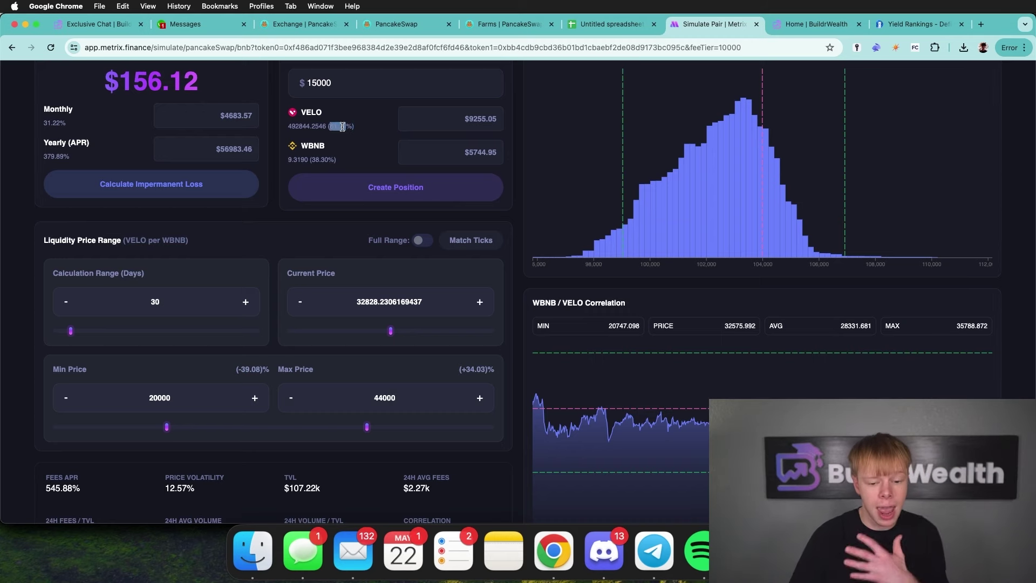
Examine the pool's liquidity distribution, WBNB/VELO correlation, TVL history and volume history.
{"action": "scroll", "coordinate": [19, 194], "scroll_direction": "up", "scroll_amount": 5}
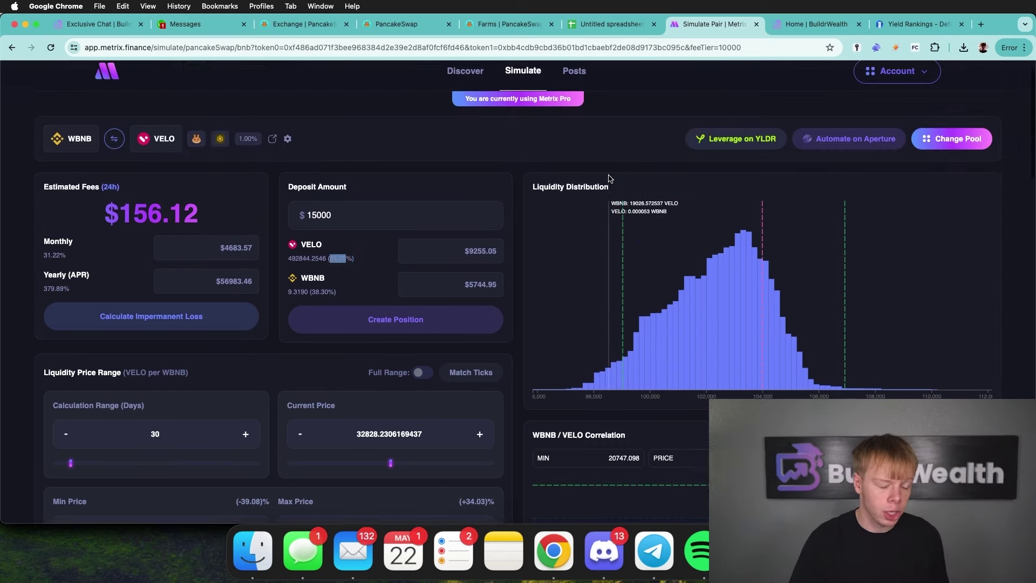
{"action": "scroll", "coordinate": [593, 243], "scroll_direction": "down", "scroll_amount": 5}
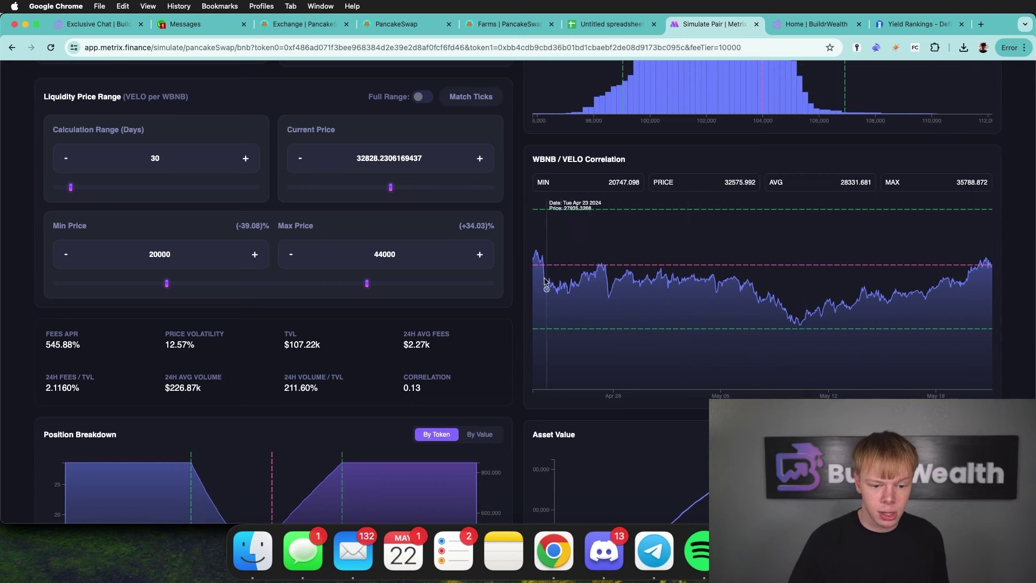
{"action": "scroll", "coordinate": [732, 283], "scroll_direction": "down", "scroll_amount": 6}
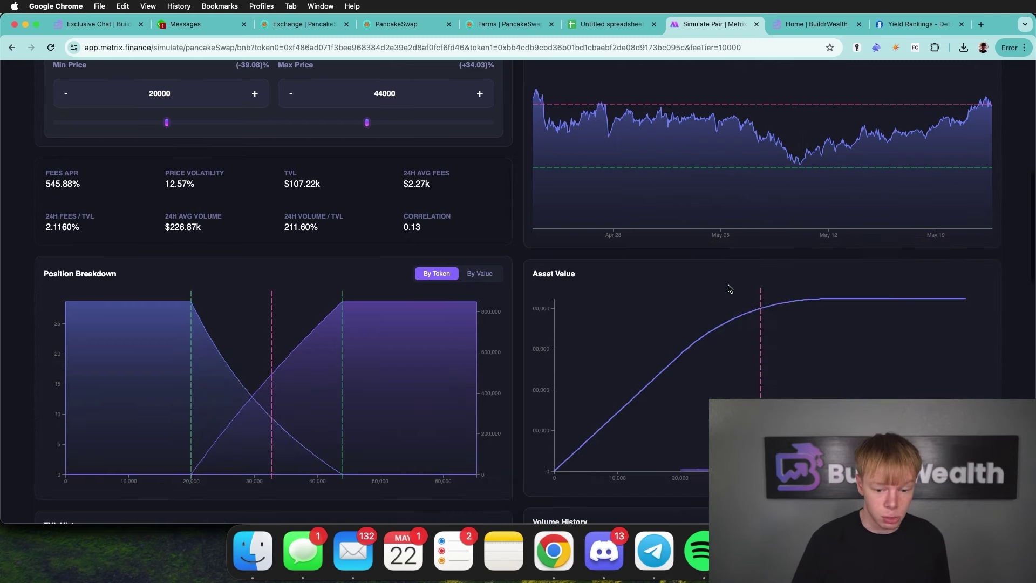
{"action": "scroll", "coordinate": [728, 289], "scroll_direction": "down", "scroll_amount": 5}
{"action": "scroll", "coordinate": [726, 290], "scroll_direction": "up", "scroll_amount": 1}
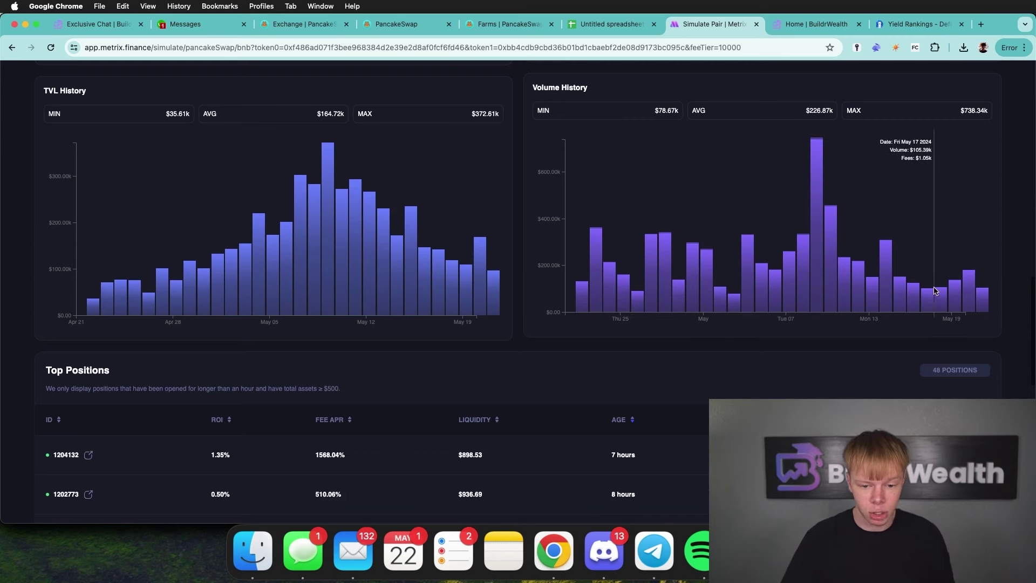
{"action": "scroll", "coordinate": [923, 297], "scroll_direction": "up", "scroll_amount": 9}
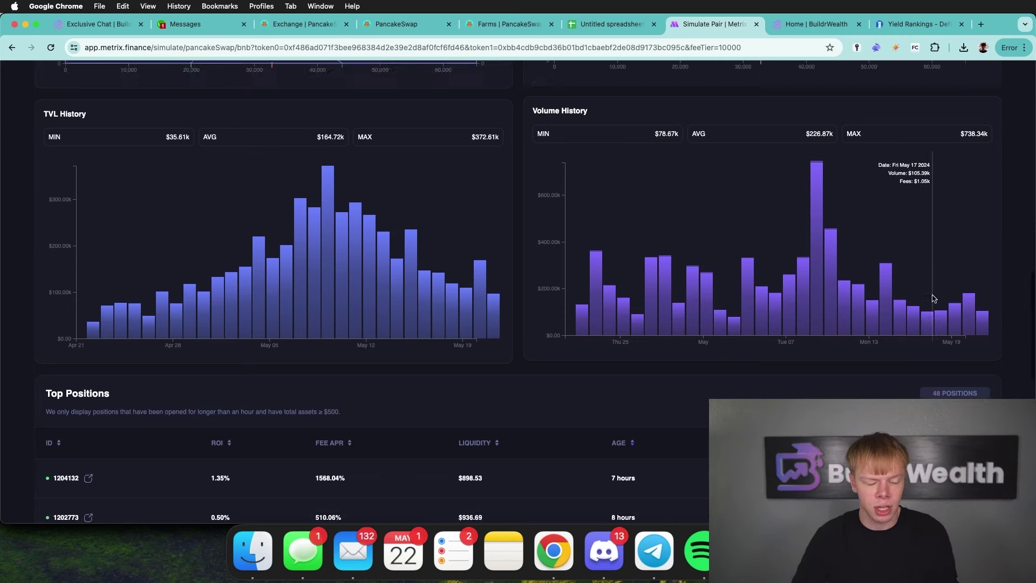
{"action": "scroll", "coordinate": [141, 170], "scroll_direction": "up", "scroll_amount": 3}
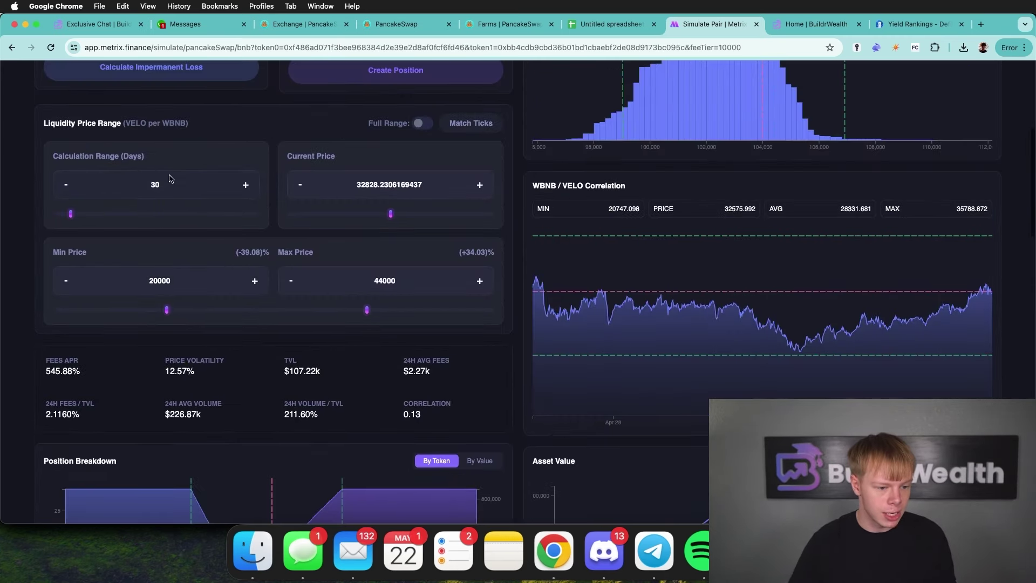
Set the calculation range to 5 days and check the estimated yearly APR.
{"action": "double_click", "coordinate": [155, 185]}
{"action": "type", "text": "5"}
{"action": "scroll", "coordinate": [200, 156], "scroll_direction": "up", "scroll_amount": 2}
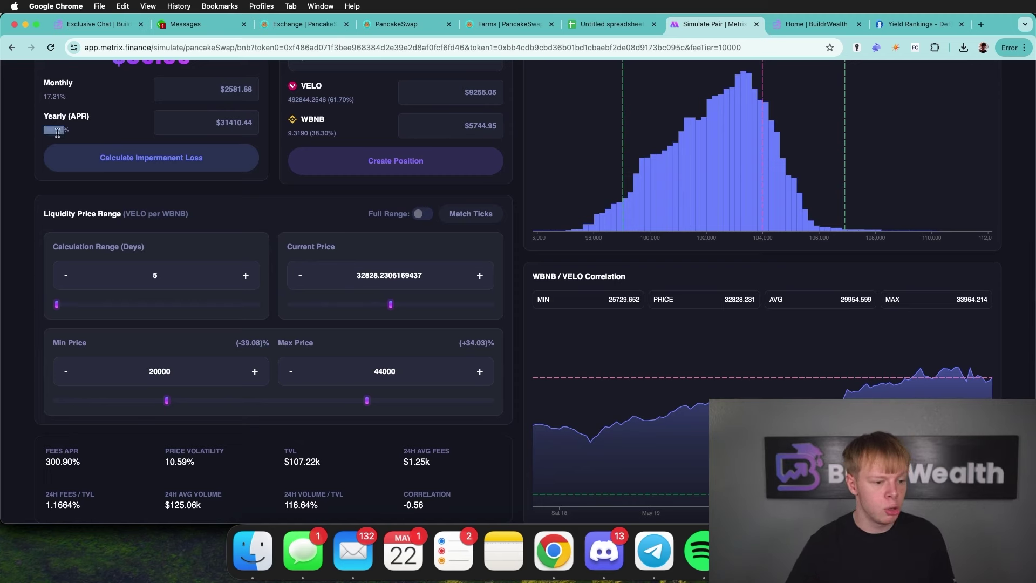
In the yield spreadsheet, clear the daily yield total in G5 and enter an APR of 175% in D5.
{"action": "left_click", "coordinate": [584, 21]}
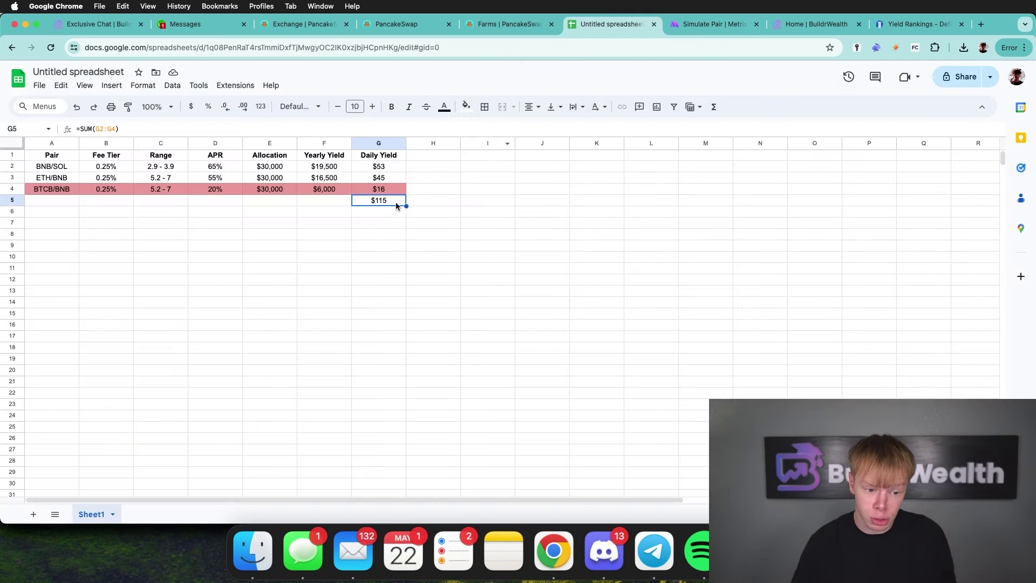
{"action": "key", "text": "Delete"}
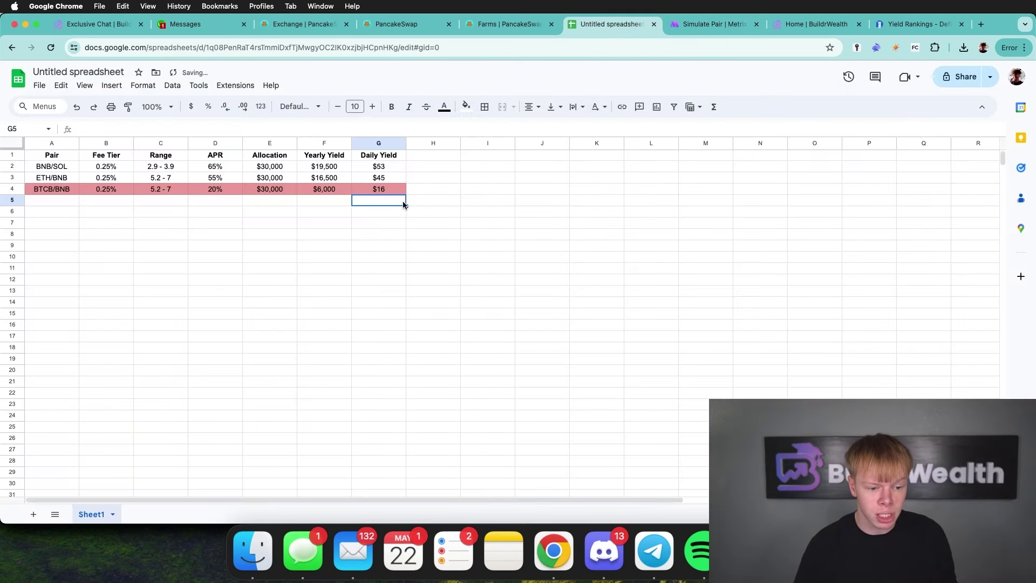
{"action": "left_click", "coordinate": [276, 203]}
{"action": "left_click", "coordinate": [226, 204]}
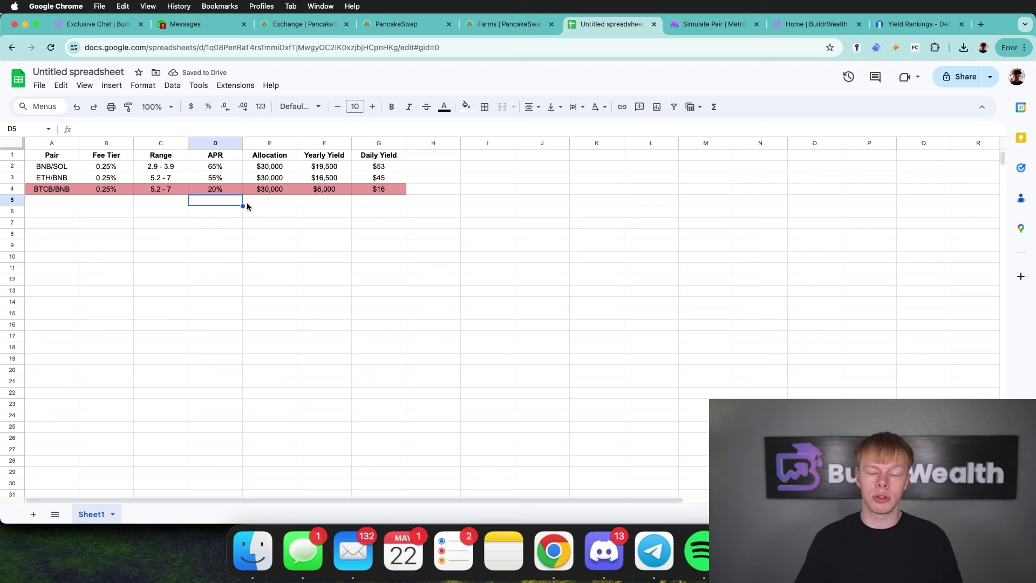
{"action": "type", "text": "175"}
{"action": "key", "text": "Return"}
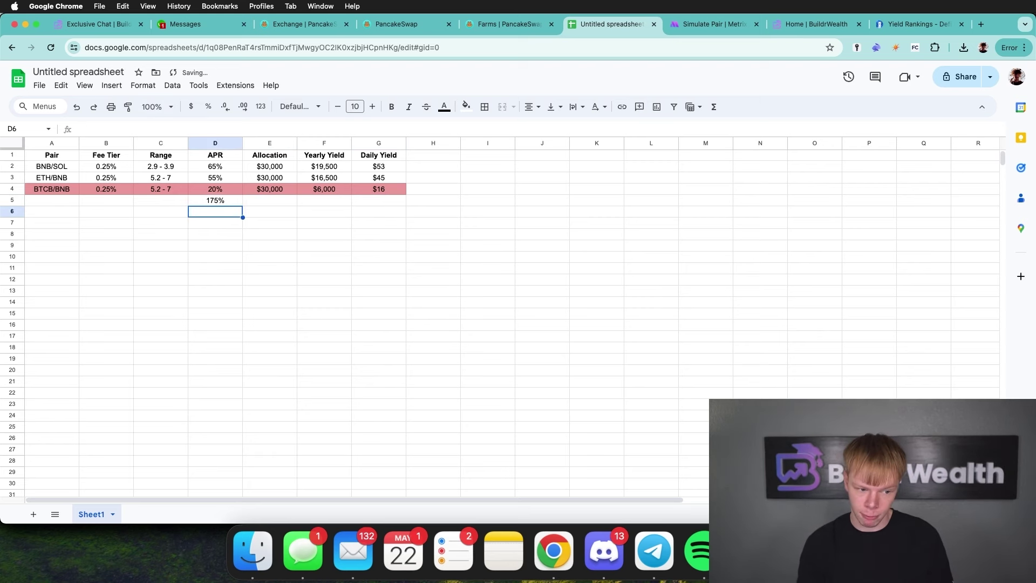
Copy the allocation, yearly yield and daily yield cells from the ETH/BNB row into E5:G5.
{"action": "key", "text": "Up"}
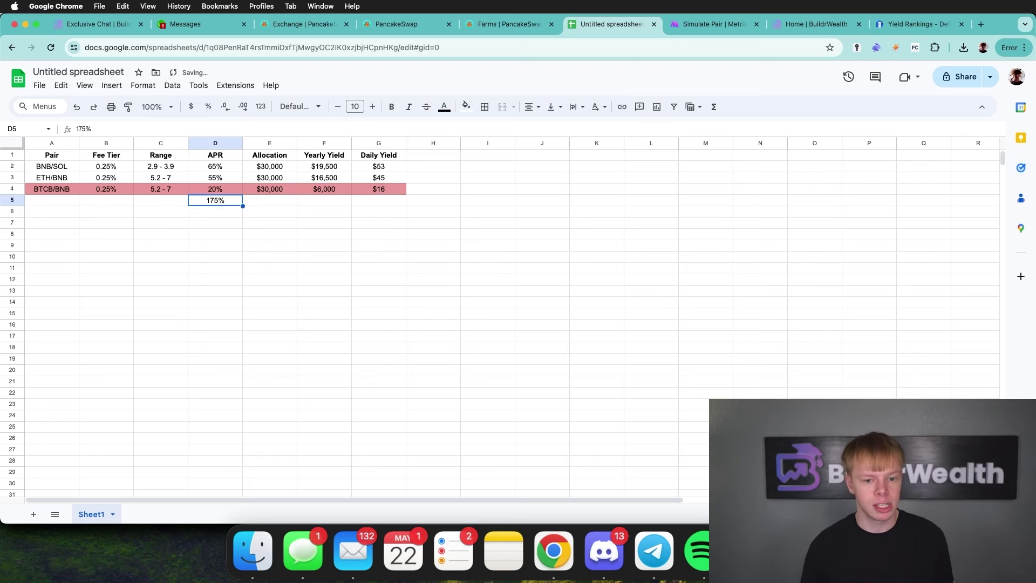
{"action": "key", "text": "Up"}
{"action": "key", "text": "Right"}
{"action": "key", "text": "Up"}
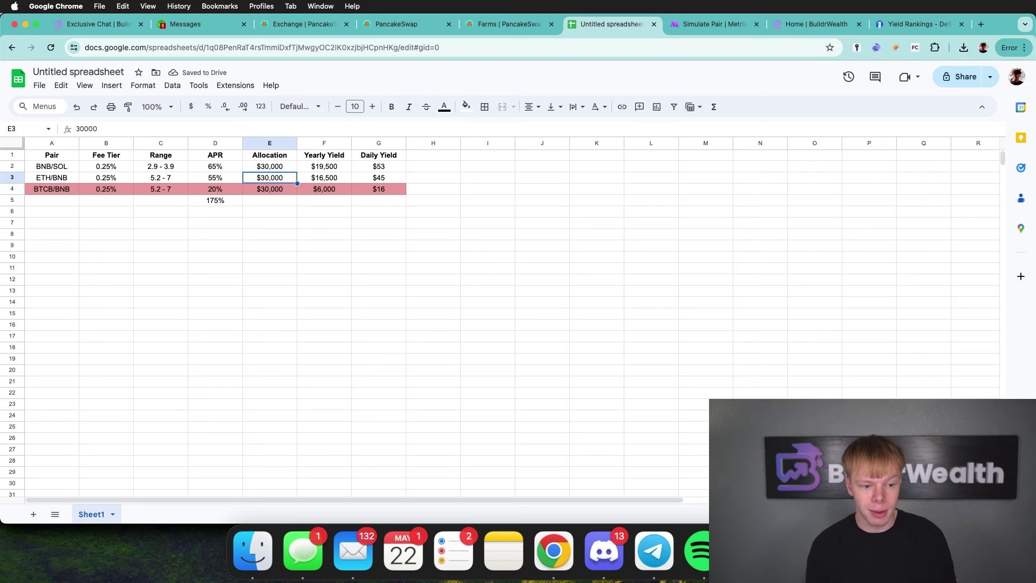
{"action": "key", "text": "shift+Right"}
{"action": "key", "text": "shift+Right"}
{"action": "left_click", "coordinate": [270, 201]}
{"action": "type", "text": "$30,000\t$52,500\t$144"}
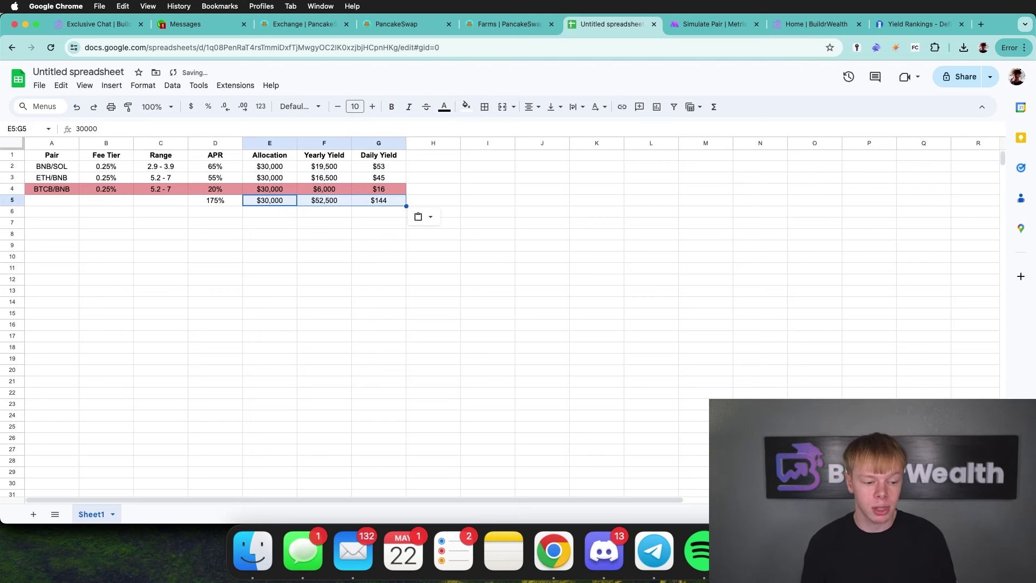
{"action": "key", "text": "Left"}
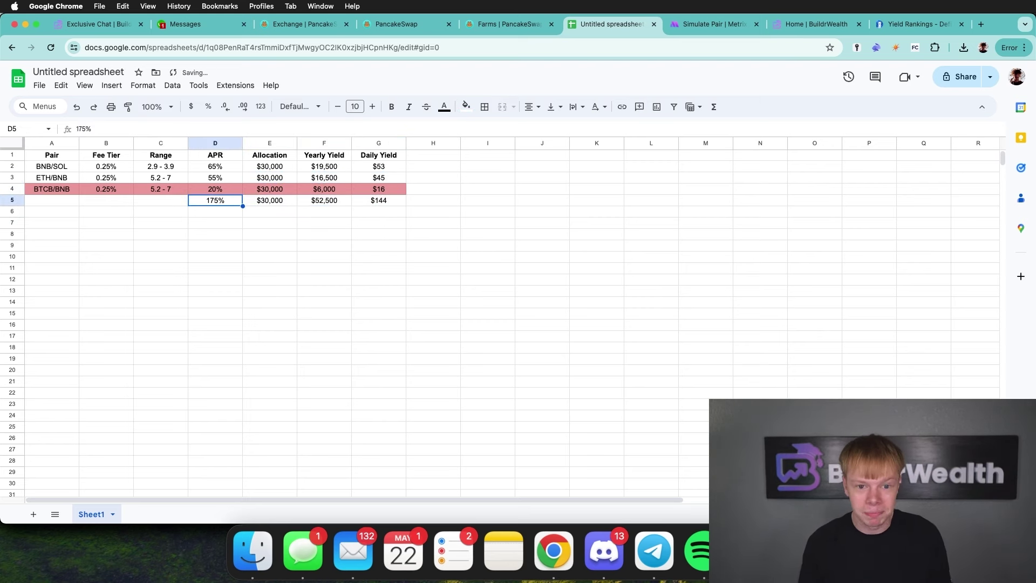
Set the allocation in E5 to 15000.
{"action": "left_click", "coordinate": [270, 200]}
{"action": "type", "text": "15000"}
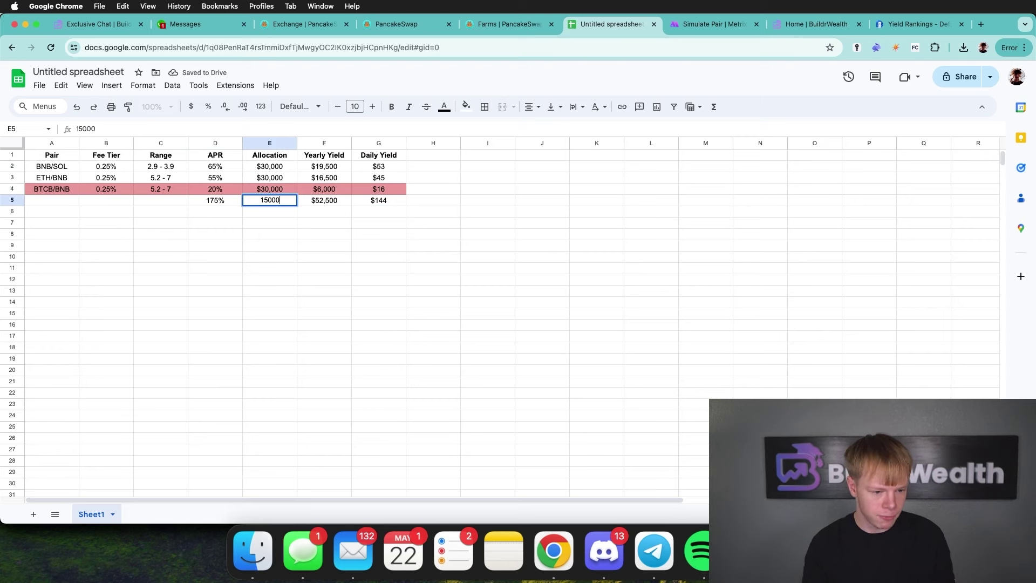
{"action": "key", "text": "Return"}
Enter a SUM formula in G6 that totals the daily yields in G2:G5.
{"action": "key", "text": "Up"}
{"action": "key", "text": "Right"}
{"action": "key", "text": "Right"}
{"action": "key", "text": "Down"}
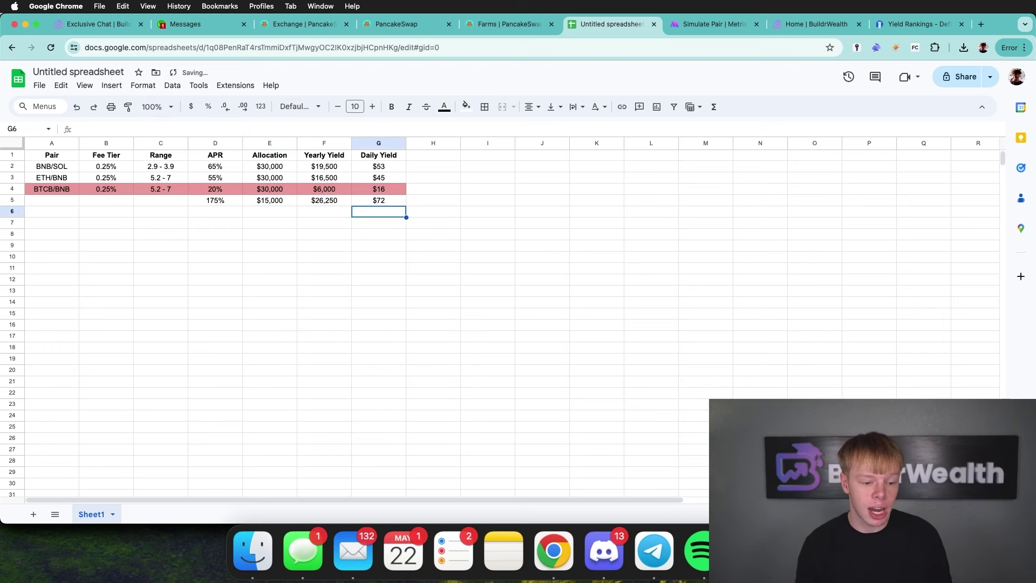
{"action": "type", "text": "=sum"}
{"action": "key", "text": "Tab"}
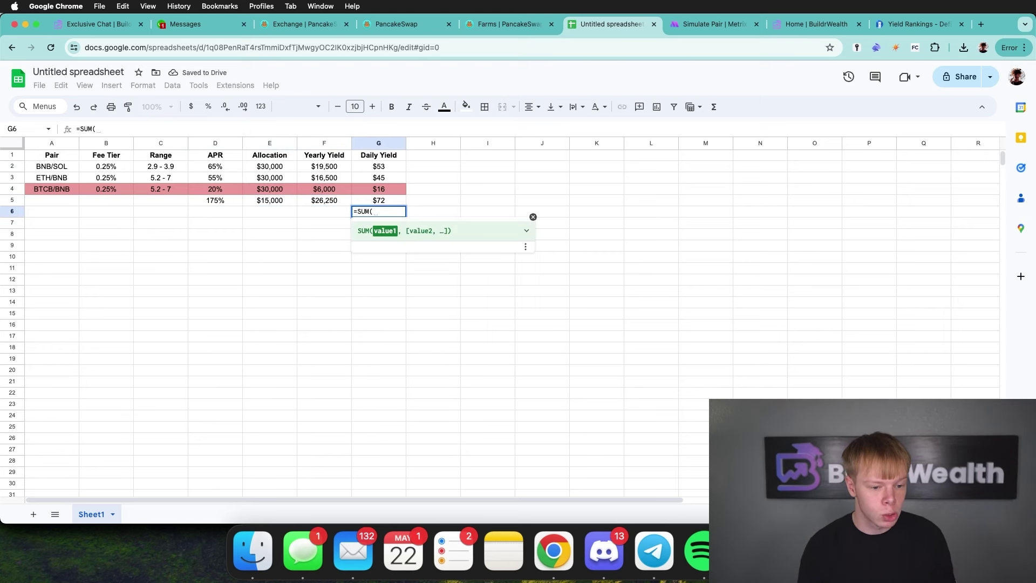
{"action": "type", "text": "G"}
{"action": "type", "text": "2:G5"}
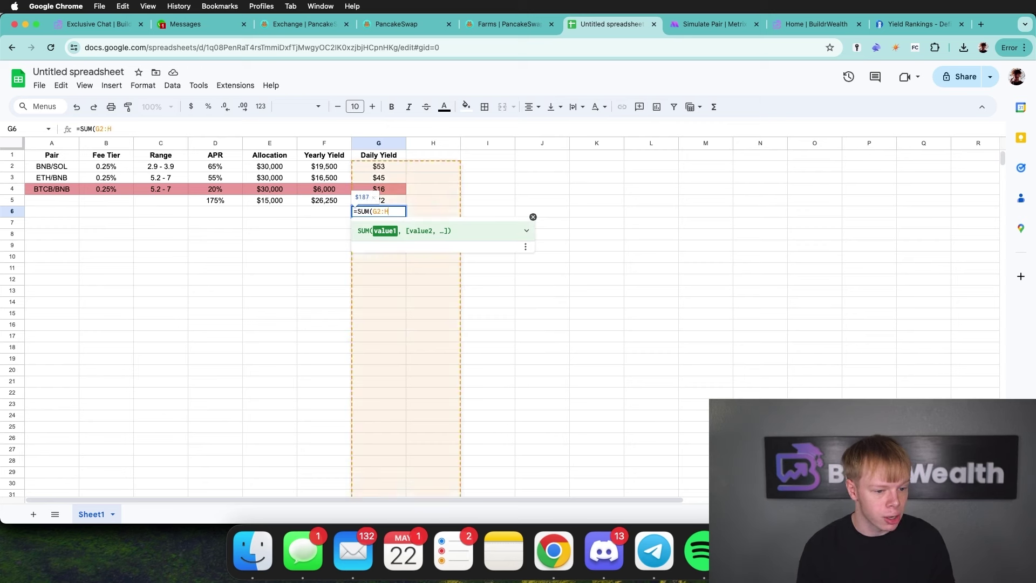
{"action": "key", "text": "Return"}
Clear the BTCB/BNB daily yield and delete the whole BTCB/BNB row.
{"action": "key", "text": "Up"}
{"action": "key", "text": "Up"}
{"action": "key", "text": "Delete"}
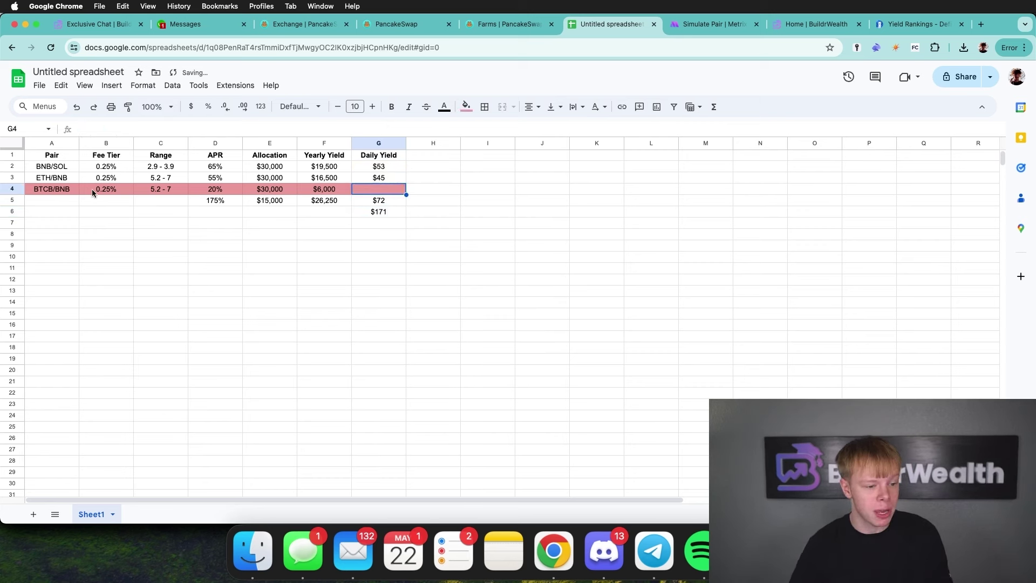
{"action": "right_click", "coordinate": [16, 189]}
{"action": "left_click", "coordinate": [76, 313]}
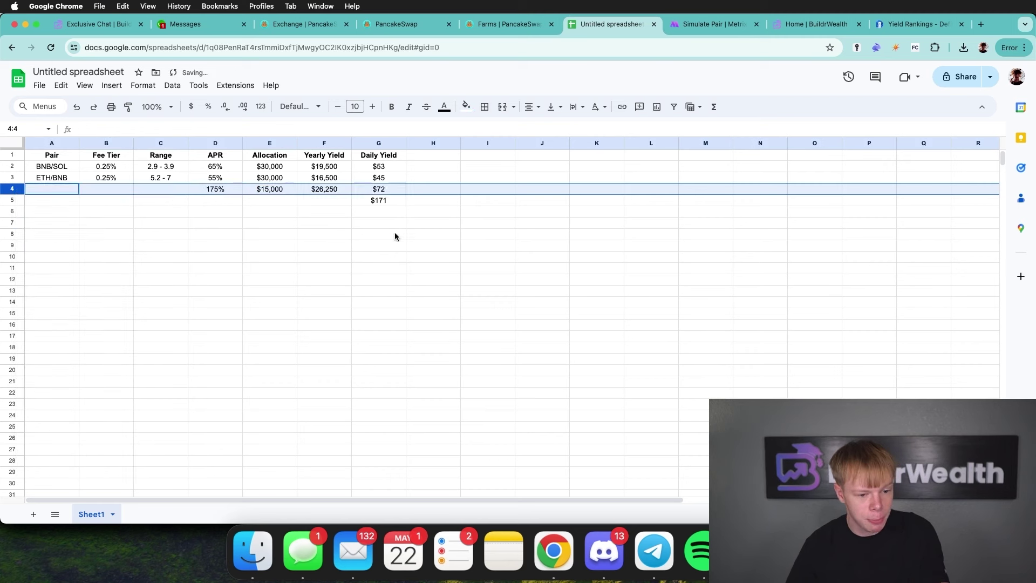
Fill in row 4 with the pair name BNB/VELO and a fee tier of 1%.
{"action": "left_click", "coordinate": [379, 200]}
{"action": "left_click", "coordinate": [52, 189]}
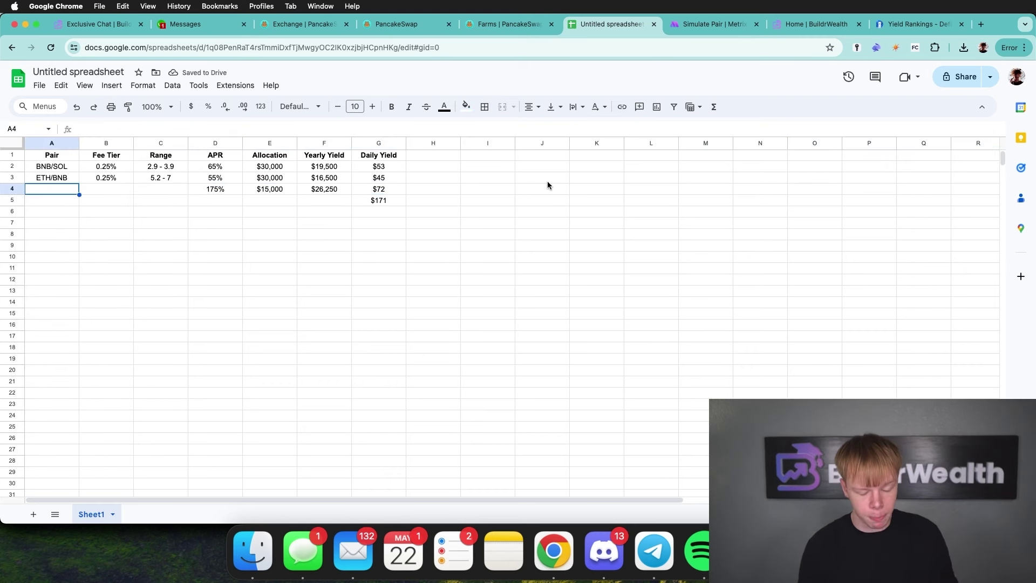
{"action": "type", "text": "BNB/VELO"}
{"action": "key", "text": "Tab"}
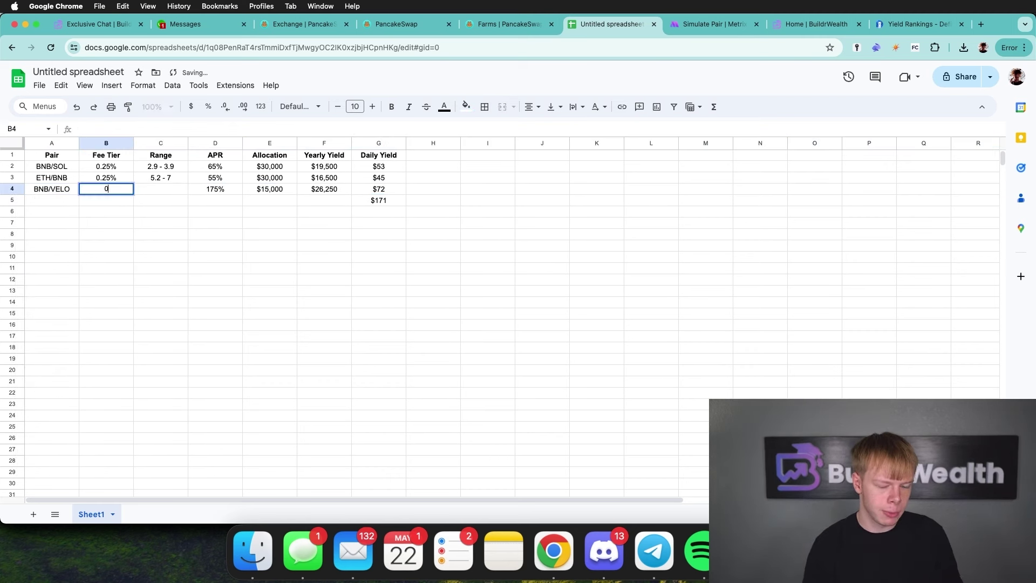
{"action": "type", "text": "1%"}
{"action": "key", "text": "Return"}
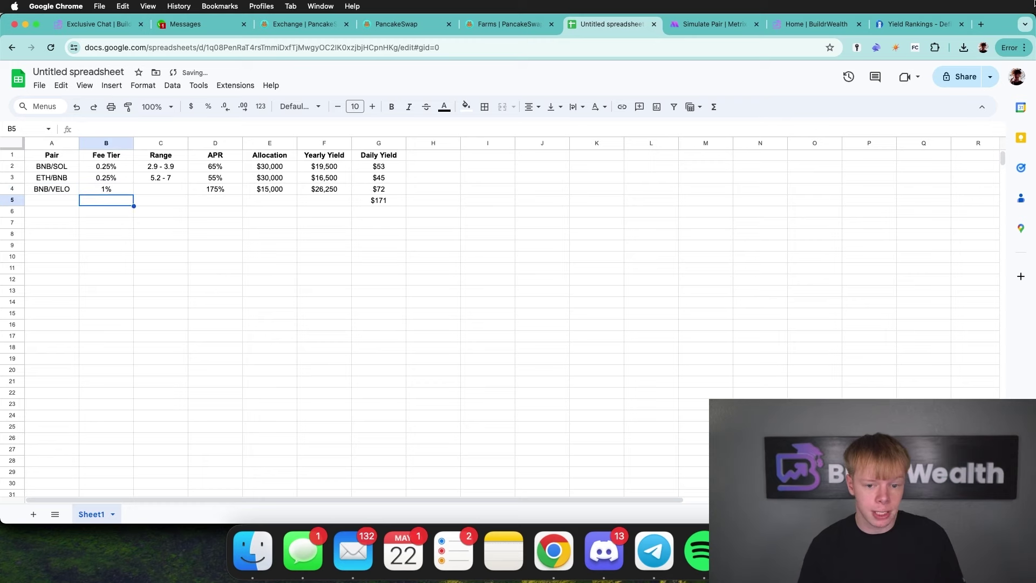
Switch to the Metrix Finance simulation and review the WBNB/VELO pair's token, deposit and estimated fees.
{"action": "left_click", "coordinate": [712, 24]}
{"action": "scroll", "coordinate": [676, 195], "scroll_direction": "up", "scroll_amount": 5}
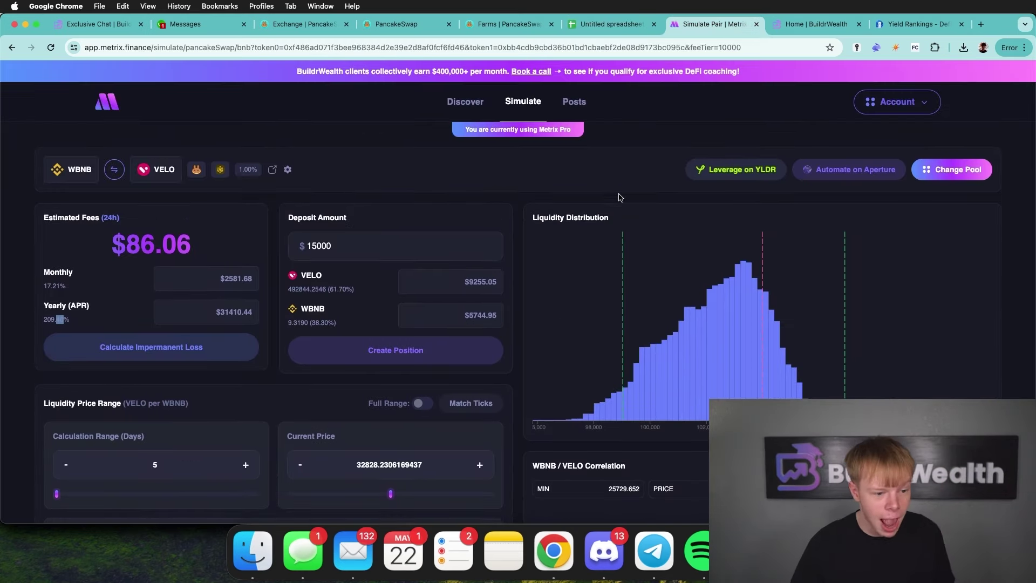
{"action": "double_click", "coordinate": [161, 169]}
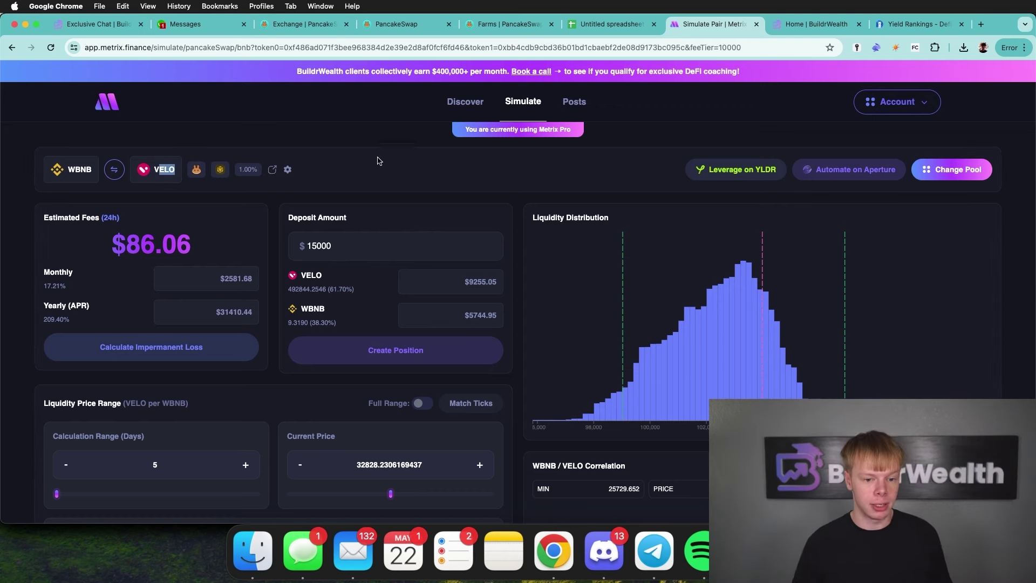
Return to the yield spreadsheet and set its zoom to 150%.
{"action": "key", "text": "super+alt+Left"}
{"action": "left_click", "coordinate": [154, 106]}
{"action": "left_click", "coordinate": [152, 213]}
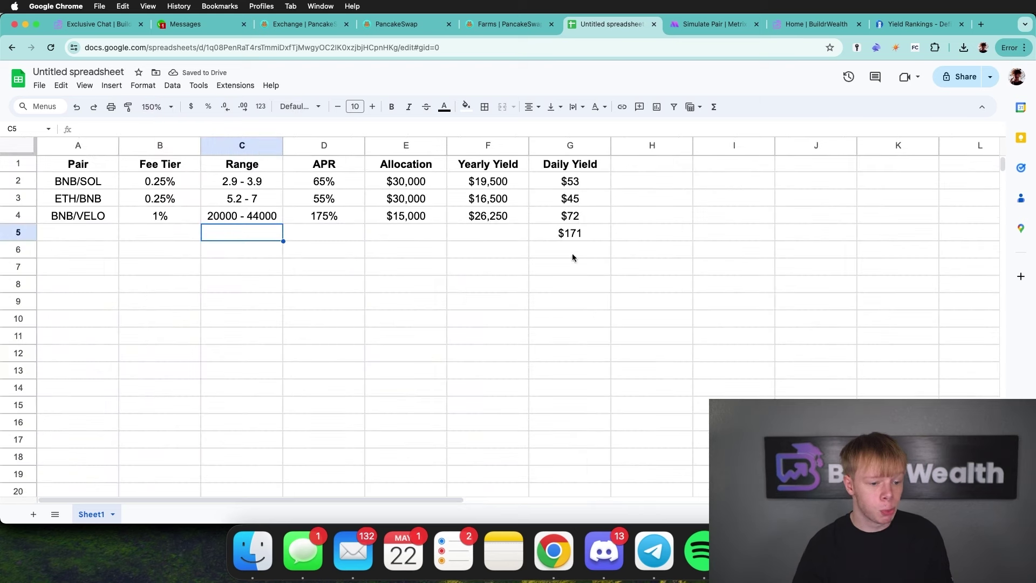
Copy the daily yield total in G5 to F5 to sum the yearly yields.
{"action": "left_click", "coordinate": [777, 290]}
{"action": "left_click", "coordinate": [561, 233]}
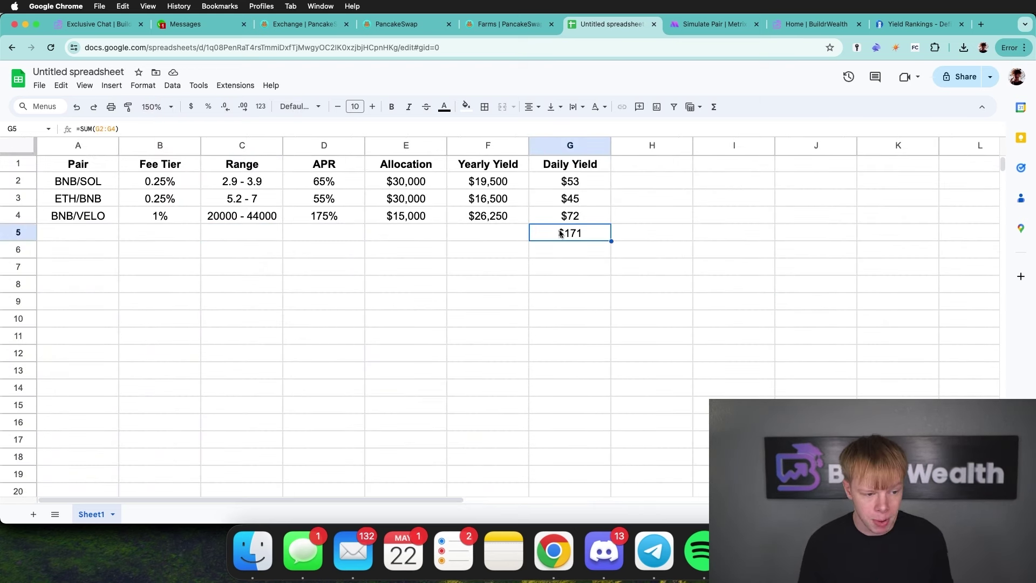
{"action": "key", "text": "super+c"}
{"action": "key", "text": "Left"}
{"action": "key", "text": "super+v"}
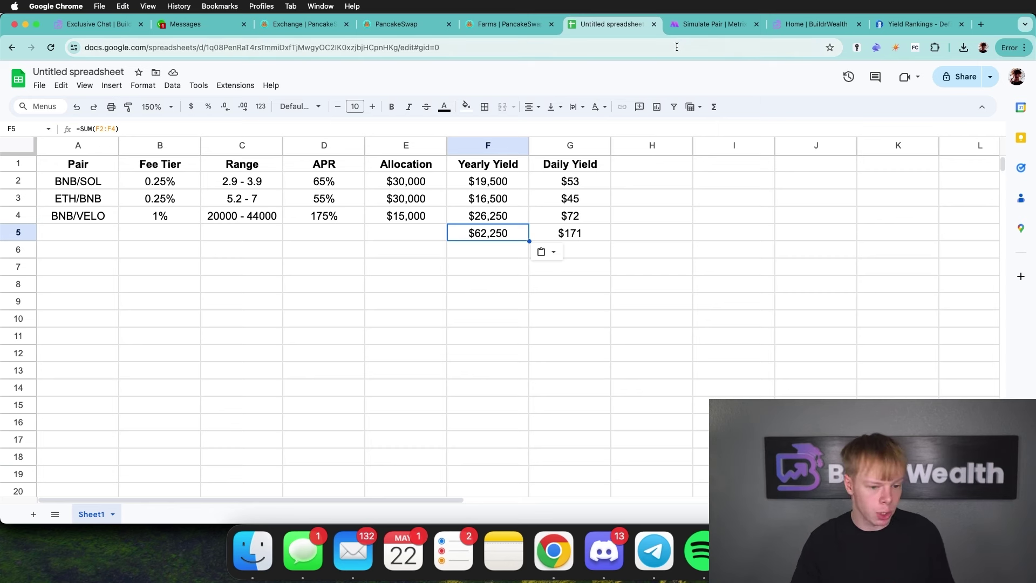
Make the yearly and daily yield totals in F5 and G5 bold.
{"action": "key", "text": "ctrl+b"}
{"action": "left_click", "coordinate": [584, 235]}
{"action": "key", "text": "ctrl+b"}
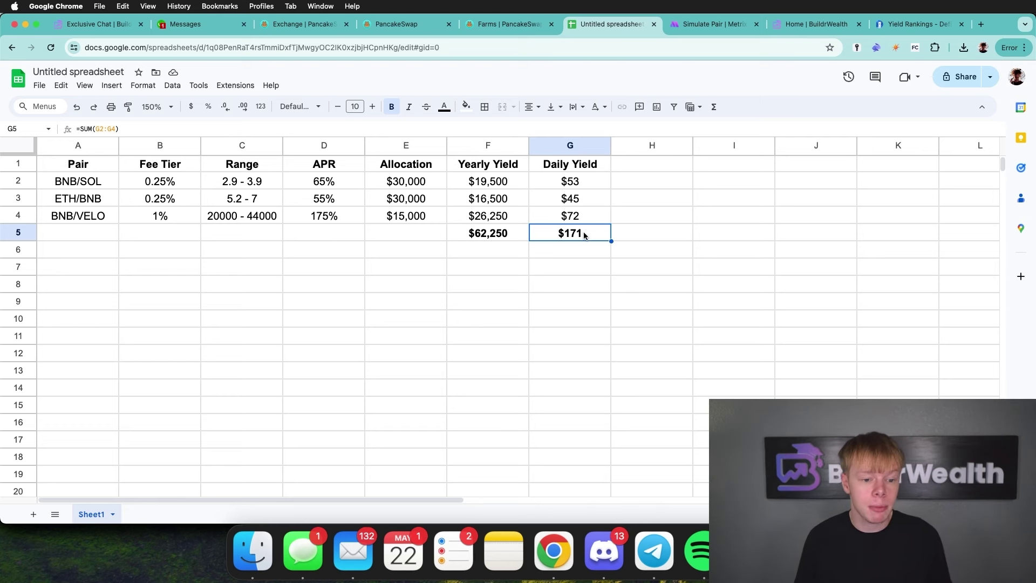
Copy the yearly yield total in F5 to E5 to sum the allocations.
{"action": "left_click", "coordinate": [513, 234]}
{"action": "key", "text": "super+c"}
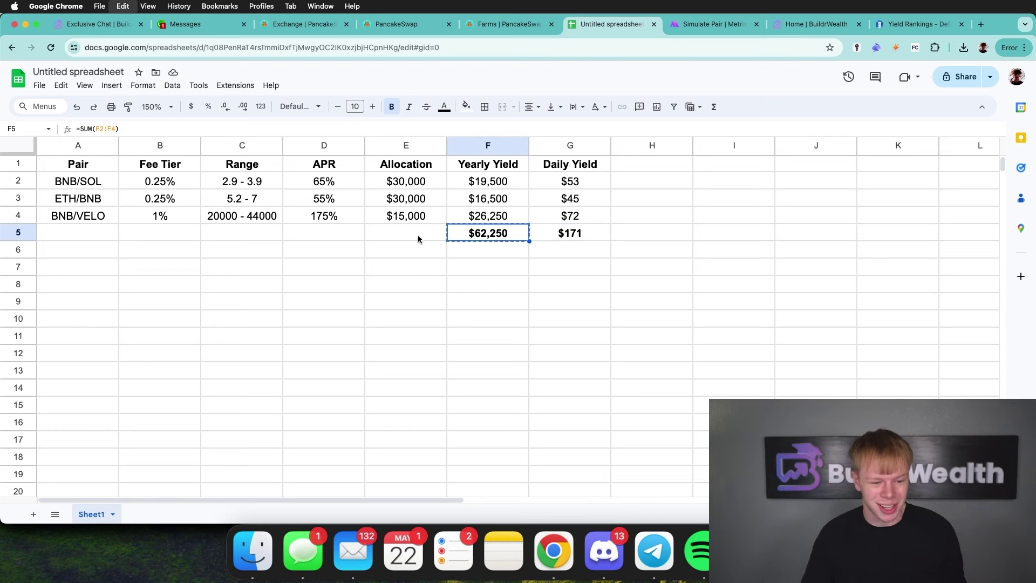
{"action": "left_click", "coordinate": [418, 239]}
{"action": "key", "text": "super+v"}
{"action": "left_click", "coordinate": [478, 238]}
{"action": "left_click", "coordinate": [410, 239]}
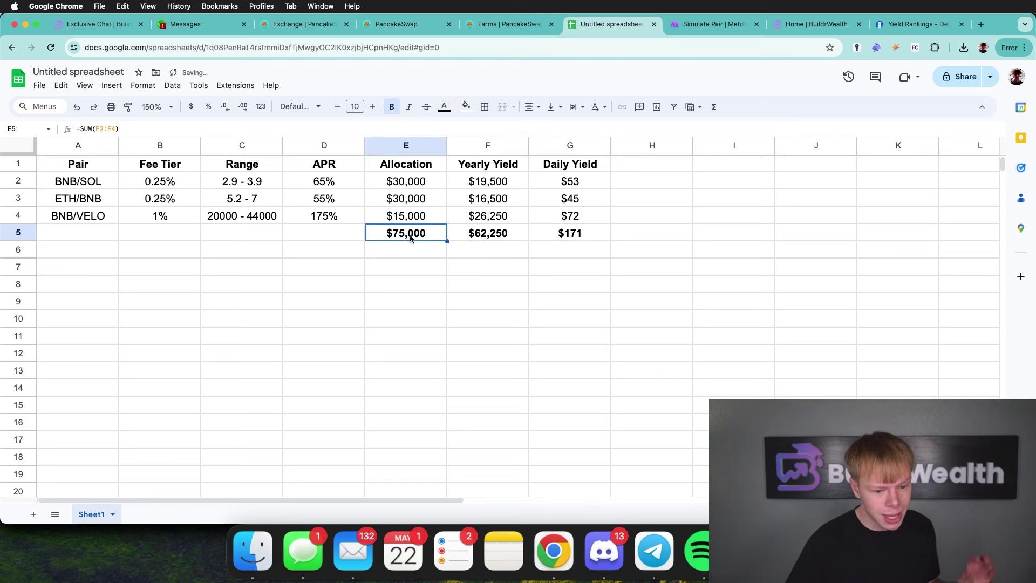
{"action": "left_click", "coordinate": [547, 237]}
{"action": "left_click", "coordinate": [478, 250]}
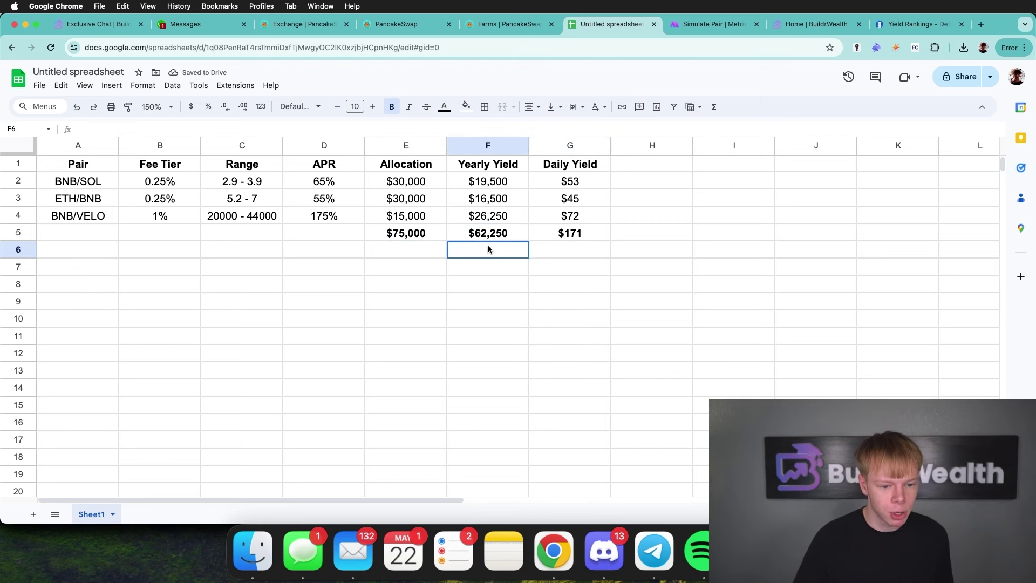
Calculate the overall portfolio APR in D5 with the formula =F5/E5.
{"action": "left_click", "coordinate": [331, 246]}
{"action": "left_click", "coordinate": [331, 240]}
{"action": "type", "text": "="}
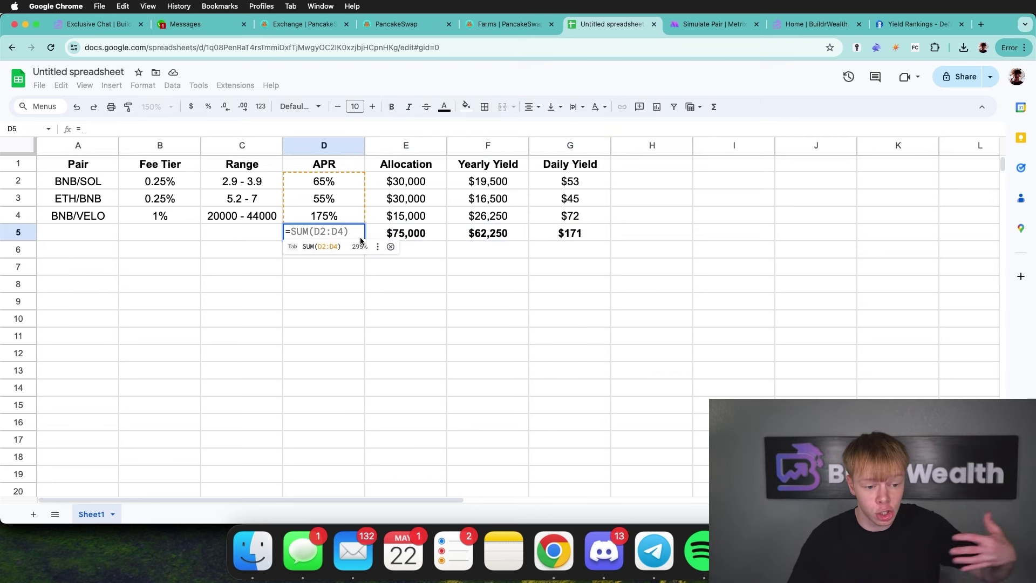
{"action": "key", "text": "Escape"}
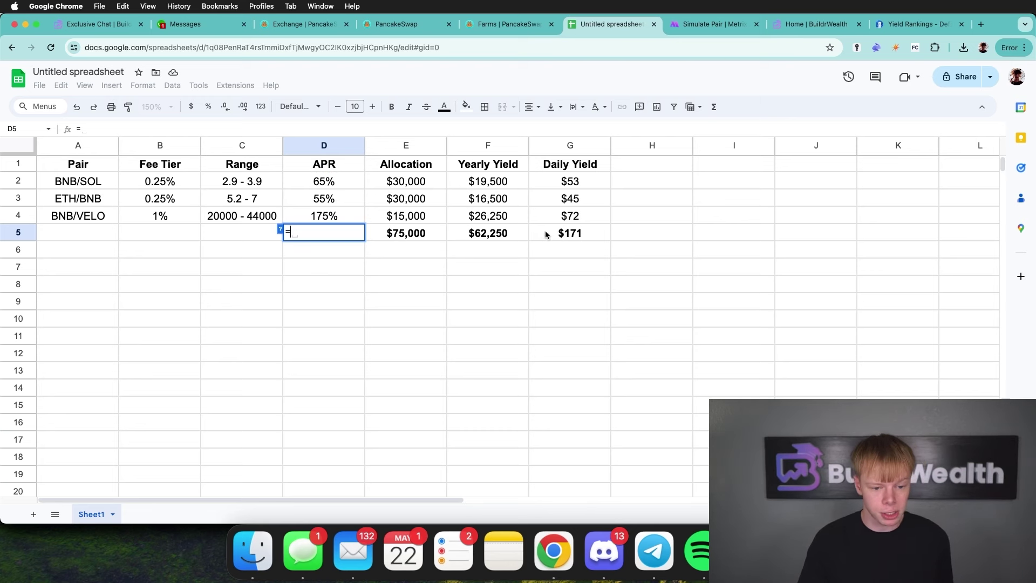
{"action": "left_click", "coordinate": [513, 236]}
{"action": "type", "text": "/"}
{"action": "left_click", "coordinate": [393, 243]}
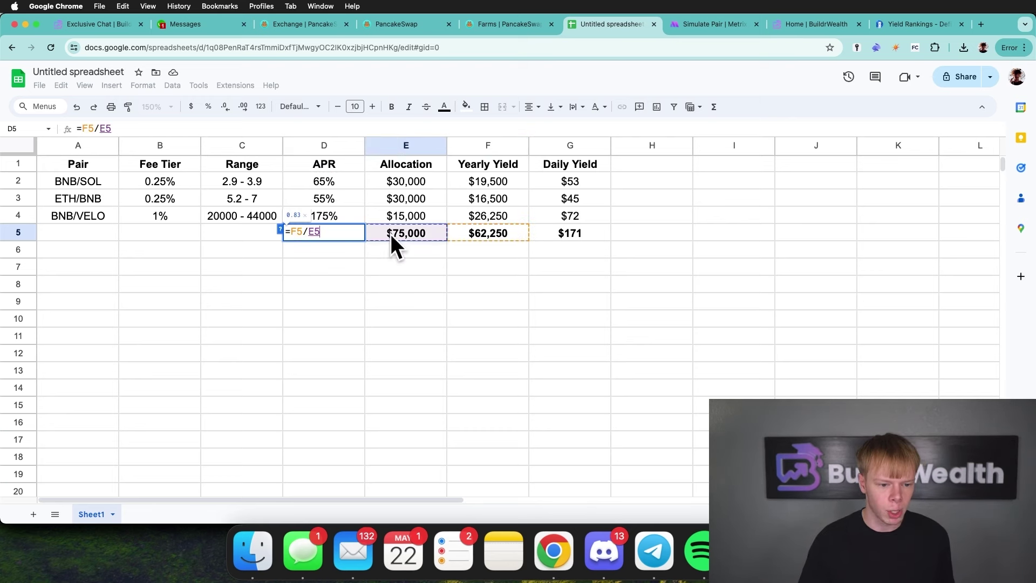
{"action": "key", "text": "Return"}
{"action": "key", "text": "Up"}
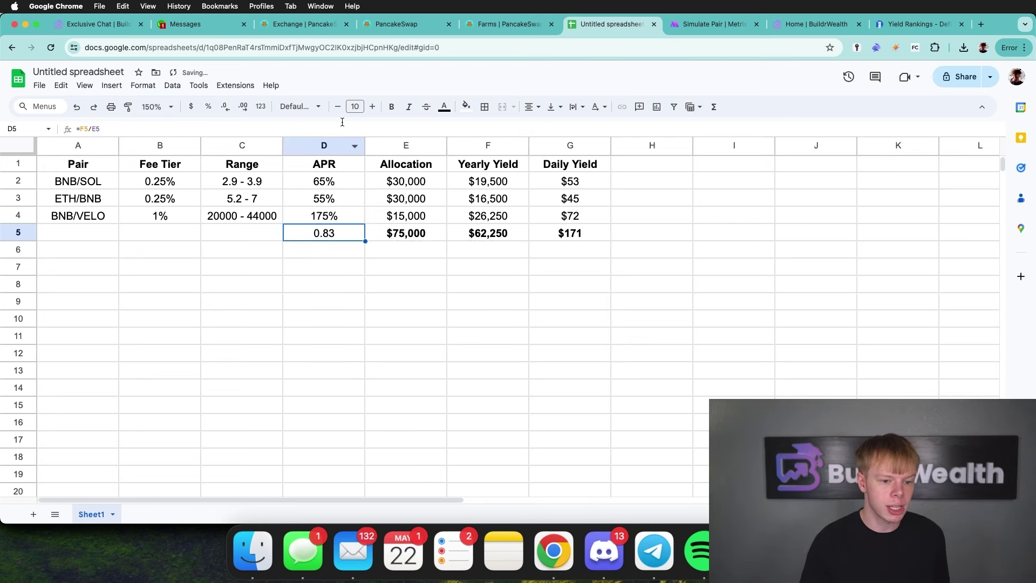
Format the overall APR in D5 as a percentage and make it bold.
{"action": "left_click", "coordinate": [208, 106]}
{"action": "left_click", "coordinate": [392, 106]}
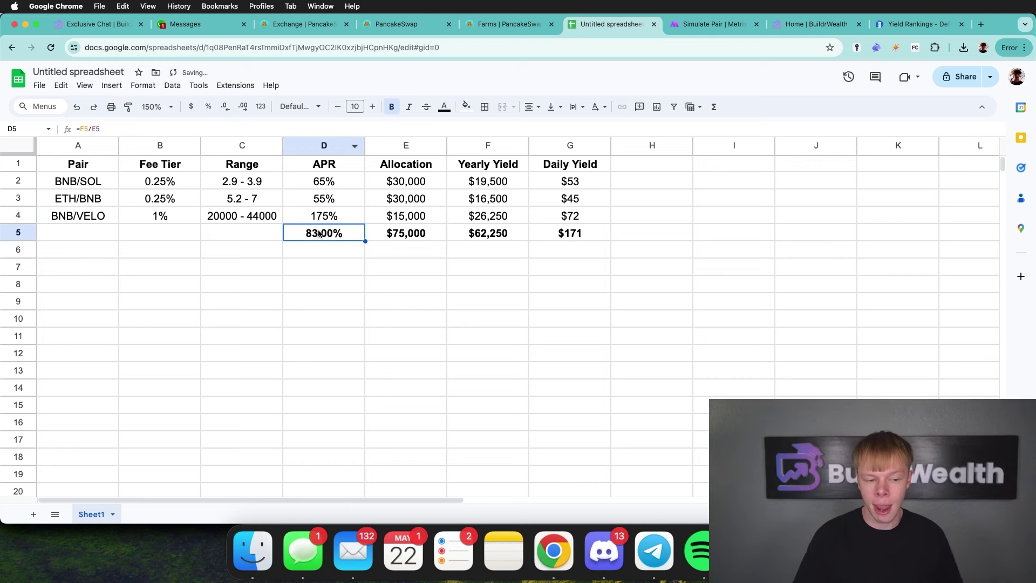
{"action": "scroll", "coordinate": [327, 233], "scroll_direction": "down", "scroll_amount": 1}
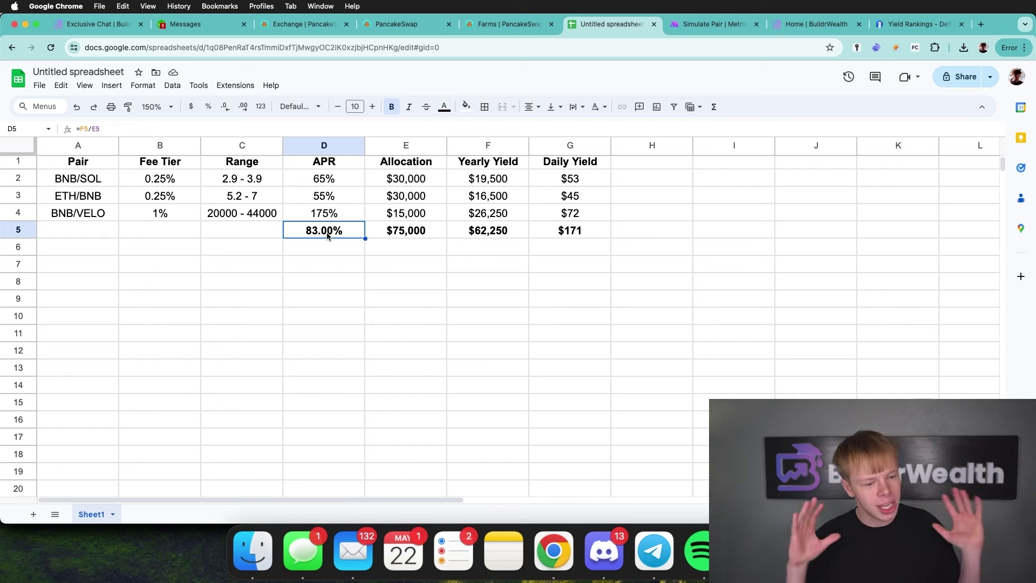
{"action": "scroll", "coordinate": [327, 235], "scroll_direction": "up", "scroll_amount": 1}
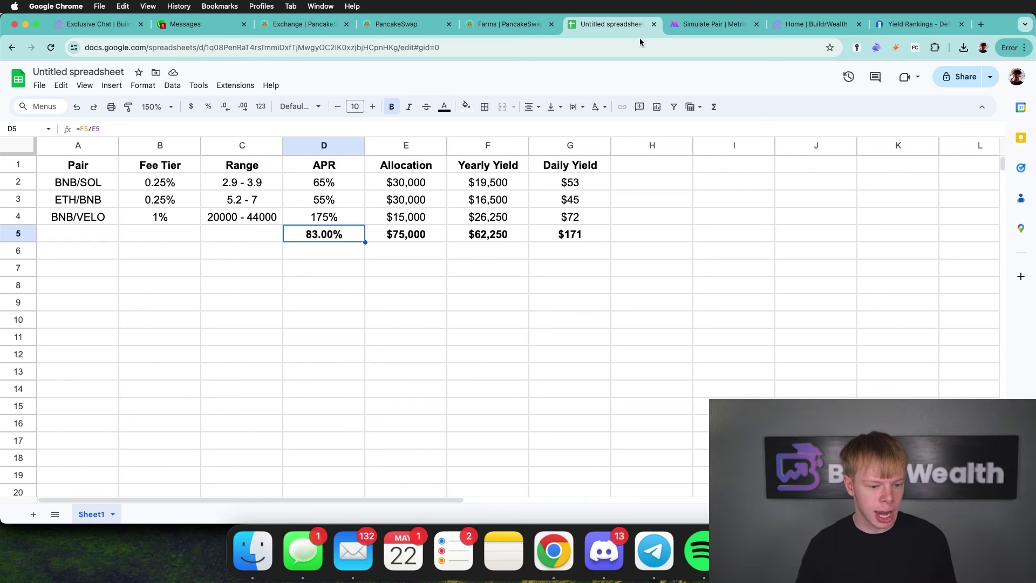
Review the allocations in E2:E3 and the BNB/SOL and ETH/BNB pair names.
{"action": "left_click", "coordinate": [426, 203]}
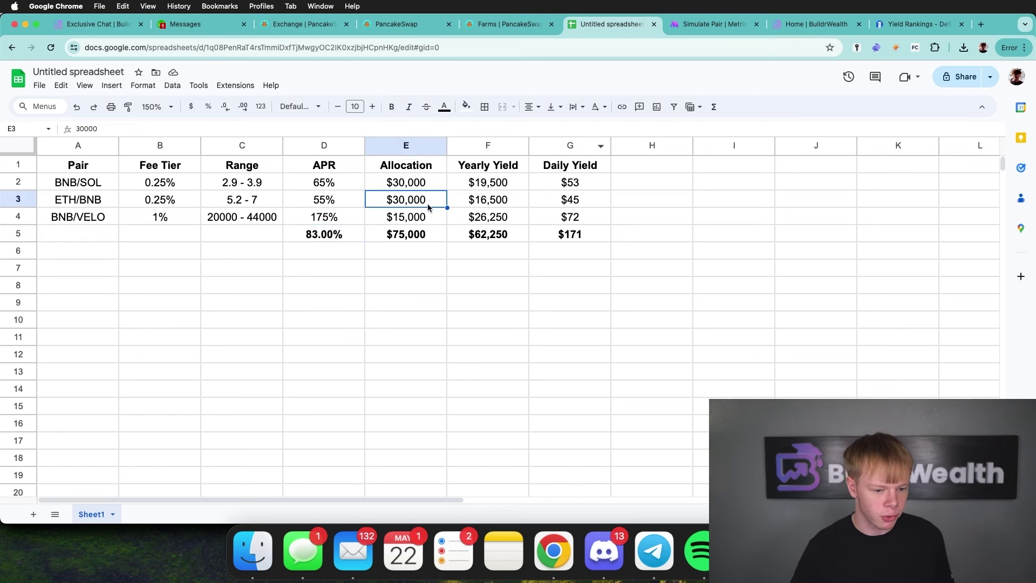
{"action": "left_click_drag", "start_coordinate": [423, 202], "coordinate": [416, 179]}
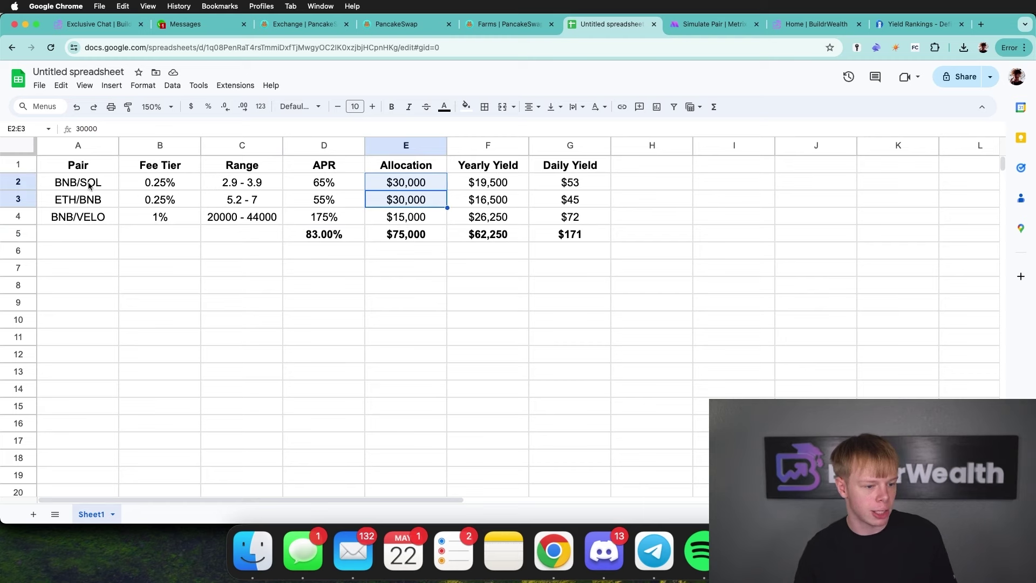
{"action": "left_click", "coordinate": [65, 184]}
{"action": "left_click", "coordinate": [98, 199]}
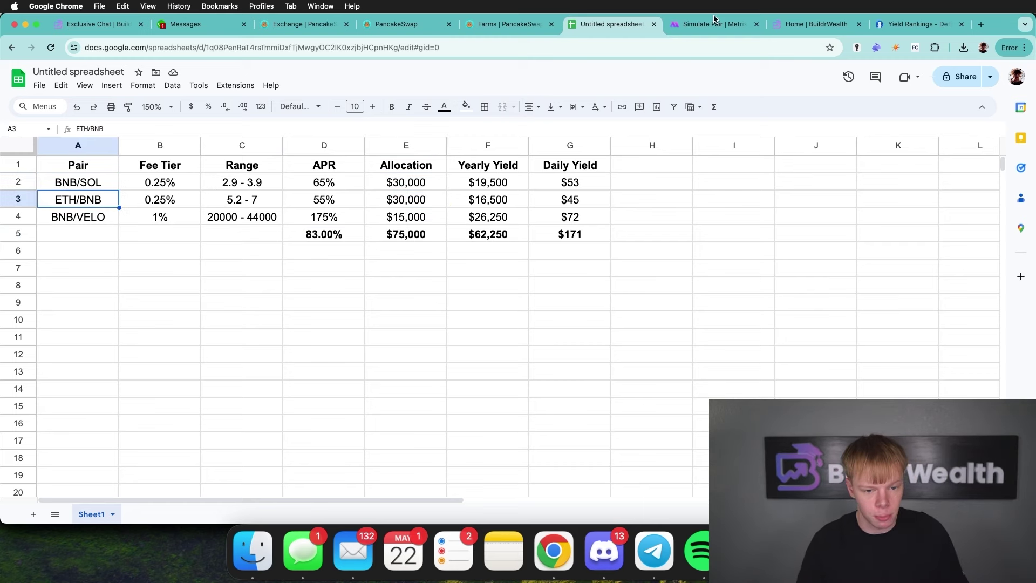
Switch to the BuildrWealth community site and view the PancakeSwap Exclusive AMA in its Event Calendar.
{"action": "left_click", "coordinate": [815, 24]}
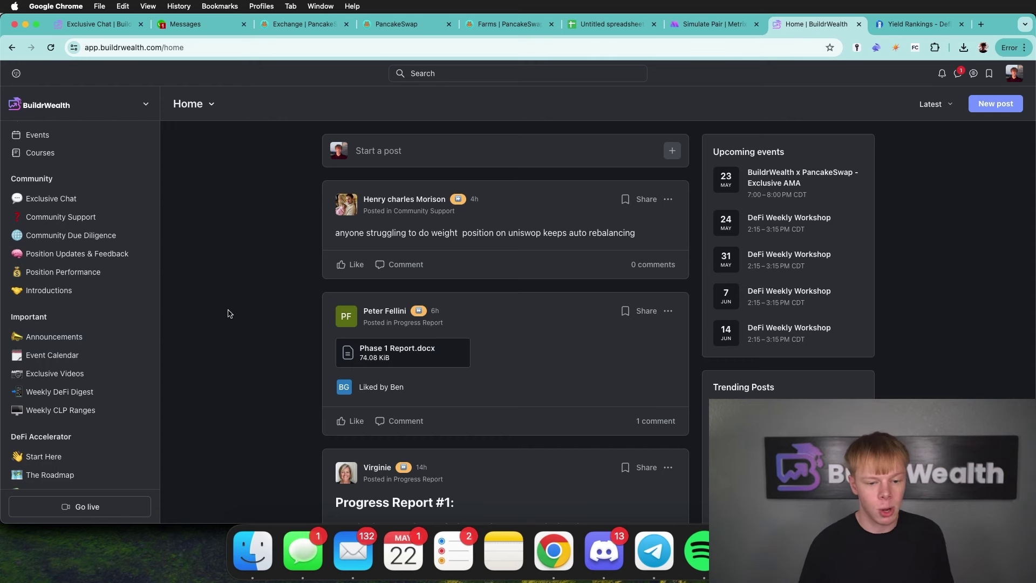
{"action": "left_click", "coordinate": [81, 355]}
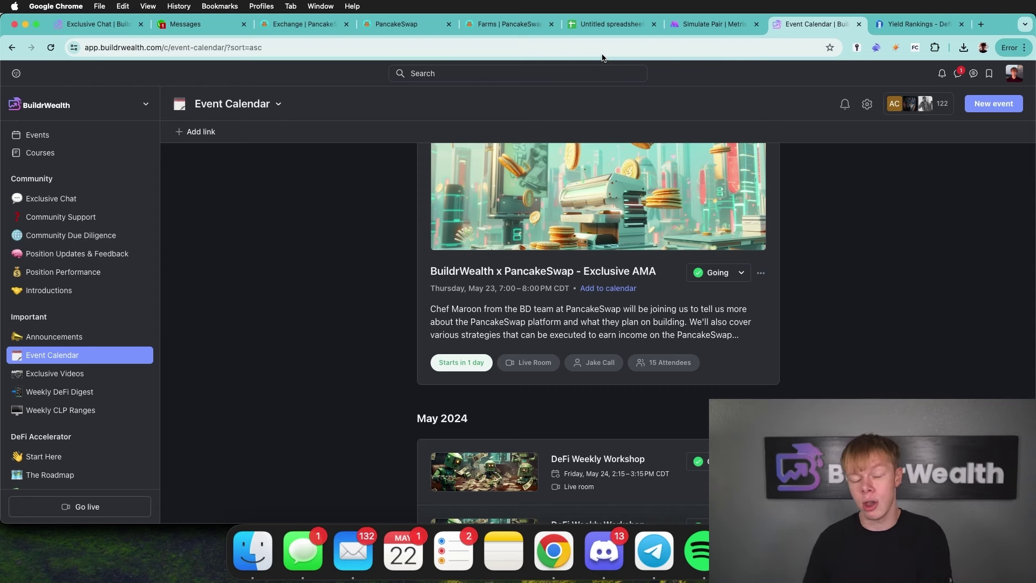
Load the copied address funnel.buildrwealth.com/presentation61094484 and view the DeFi Accelerator presentation video section.
{"action": "key", "text": "super+l"}
{"action": "key", "text": "super+v"}
{"action": "key", "text": "Return"}
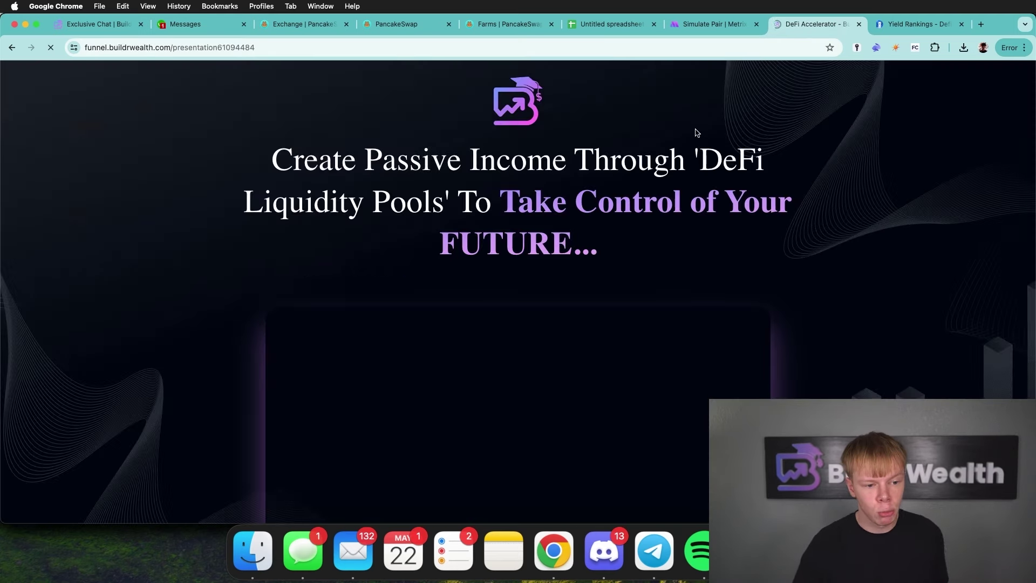
{"action": "scroll", "coordinate": [757, 147], "scroll_direction": "down", "scroll_amount": 2}
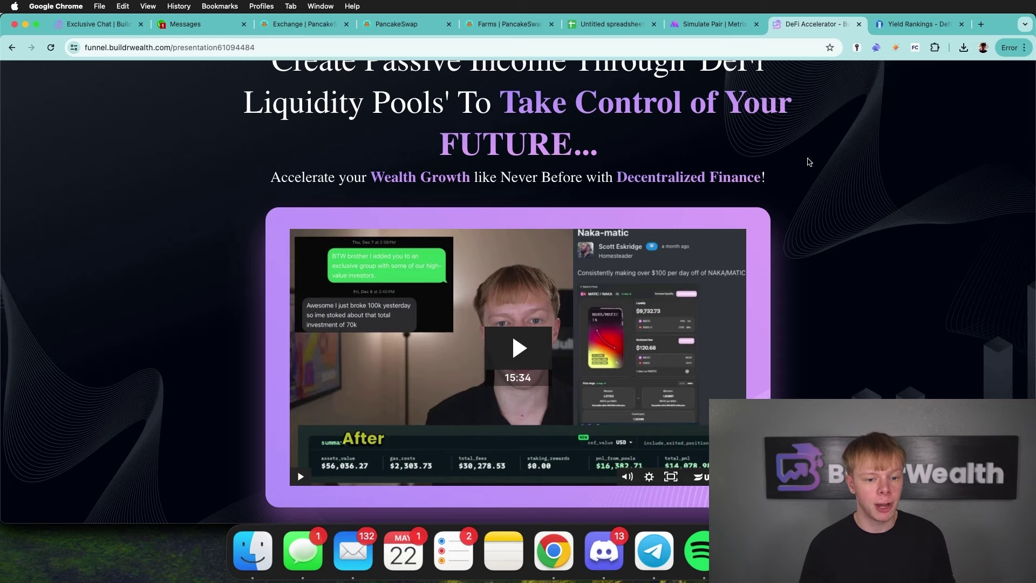
Review the portfolio figures in C2:G5 of the spreadsheet and return to the DeFi Accelerator page's Book Call section.
{"action": "left_click", "coordinate": [615, 25]}
{"action": "left_click_drag", "start_coordinate": [592, 238], "coordinate": [226, 185]}
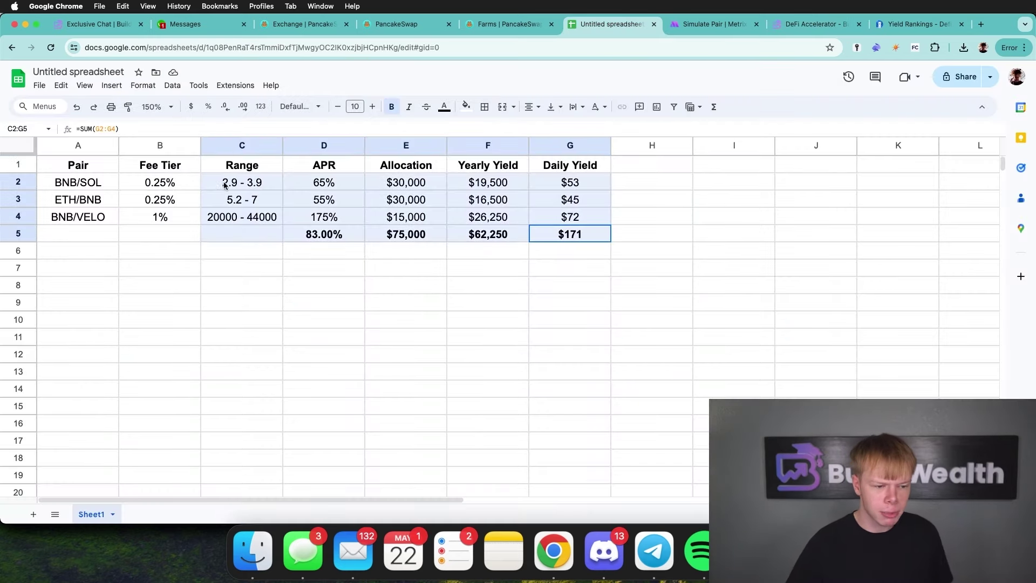
{"action": "left_click", "coordinate": [795, 27]}
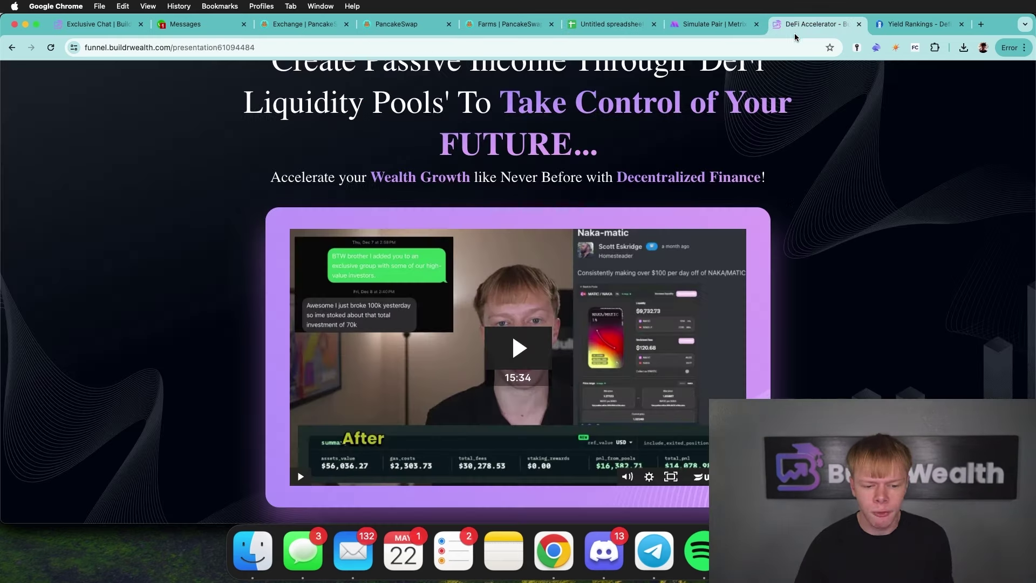
{"action": "scroll", "coordinate": [797, 222], "scroll_direction": "down", "scroll_amount": 4}
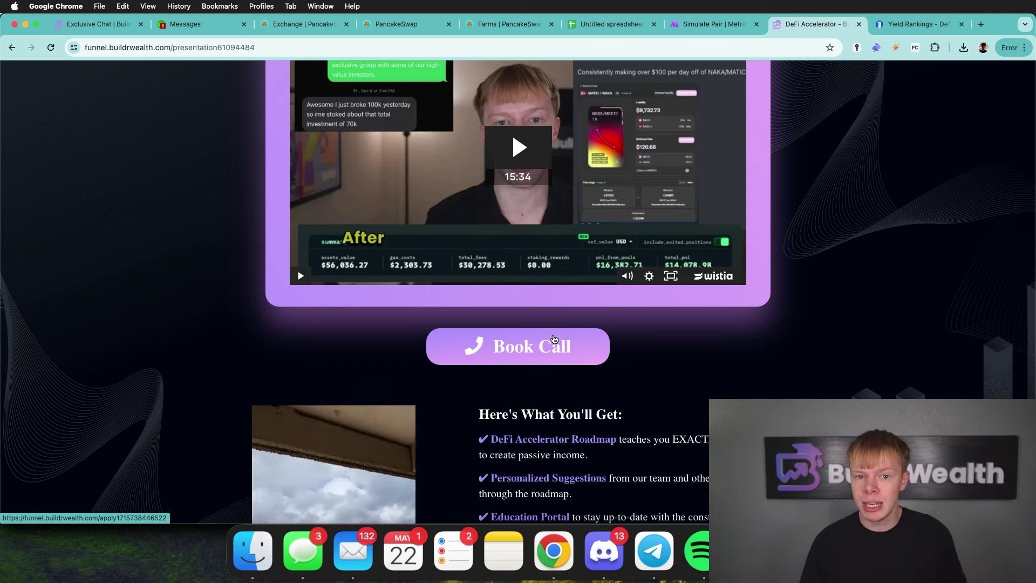